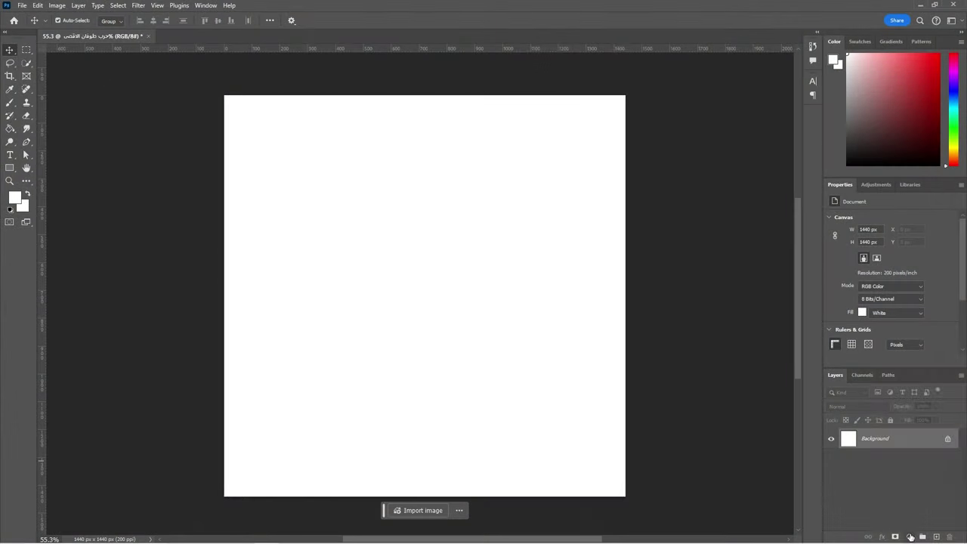
Add a Solid Color fill layer, Color Fill 1, from the Layers panel's fill/adjustment menu
click(908, 537)
click(899, 357)
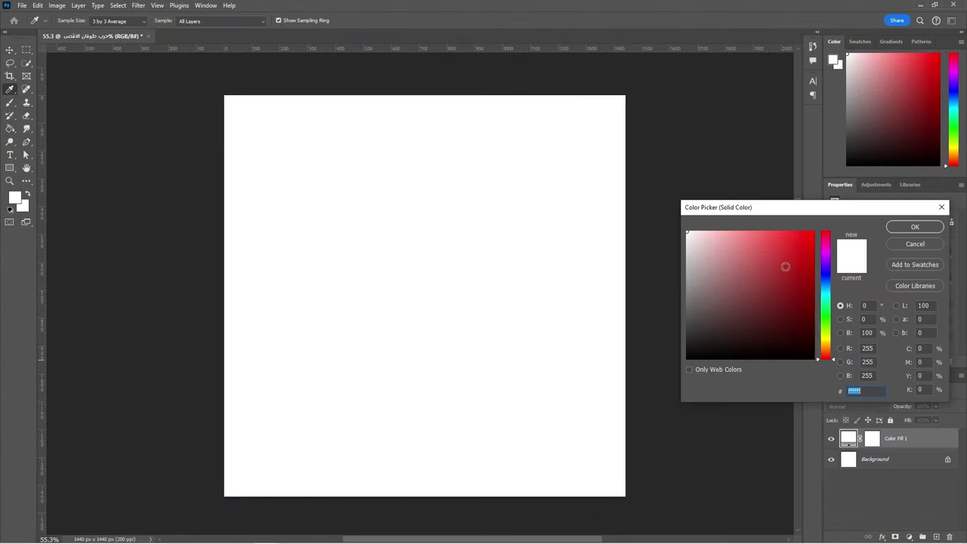
Make the fill dark grey and place the rubble photo, enlarged and moved lower
drag(691, 319, 686, 332)
click(915, 227)
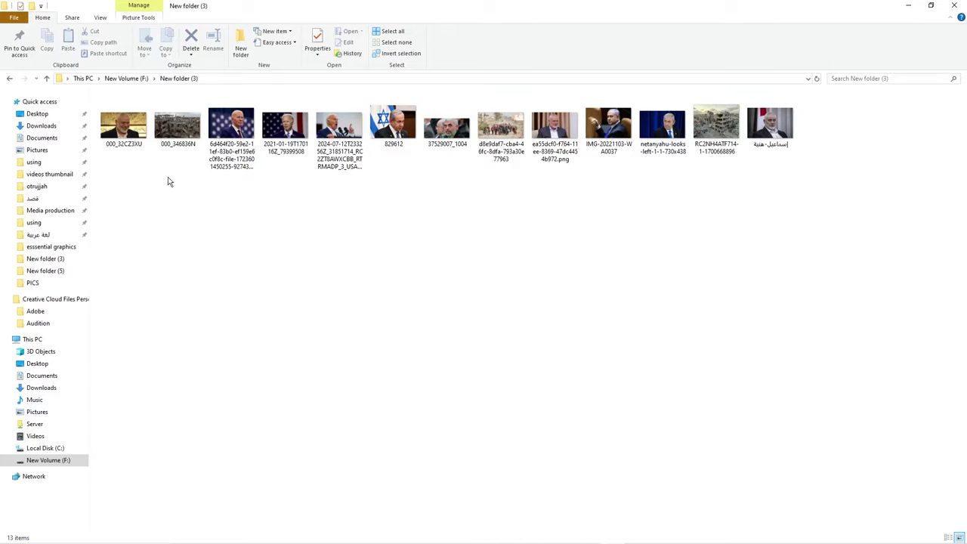
drag(177, 126, 427, 313)
key(alt+Tab)
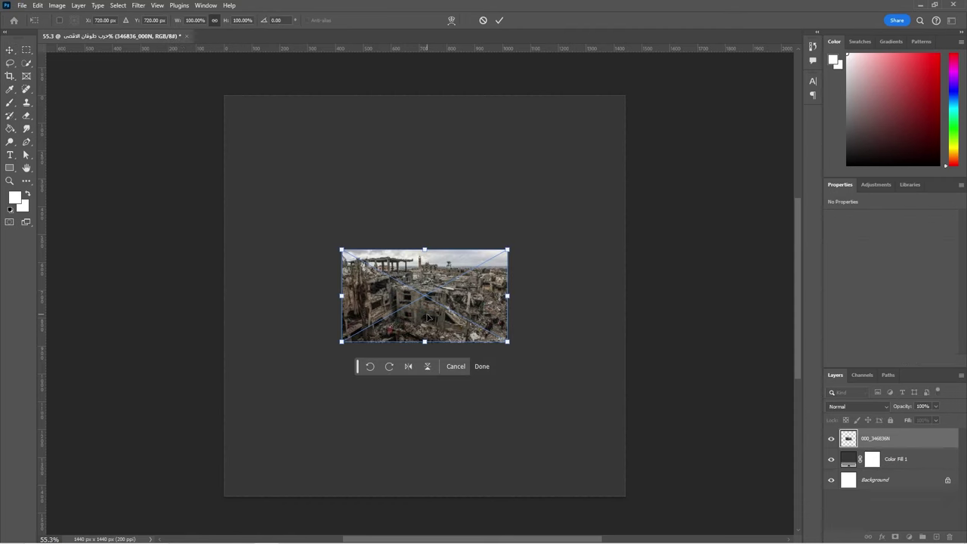
drag(506, 342, 565, 368)
drag(448, 307, 448, 343)
Place the crowd photo and mask out its background with Select Subject
key(alt+Tab)
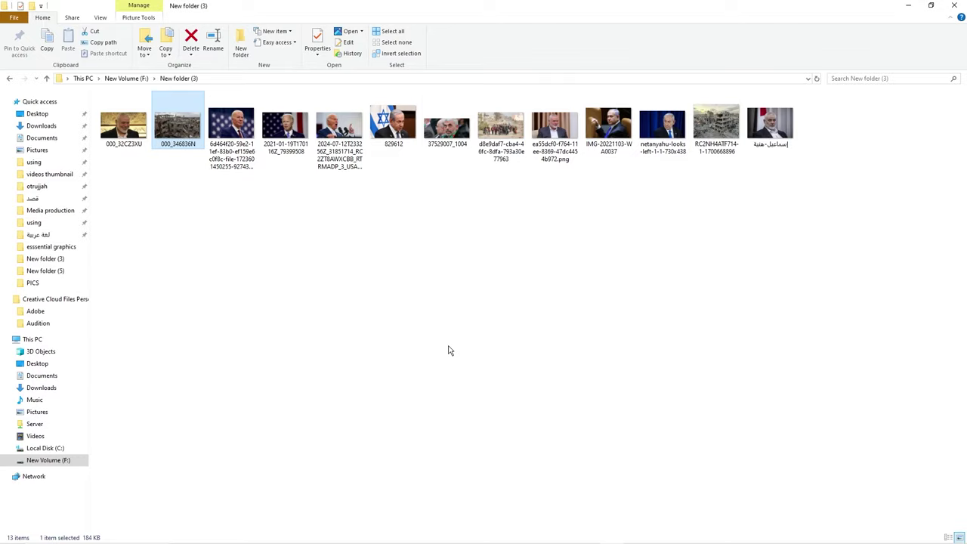
key(alt+Tab)
mouse_move(500, 142)
mouse_down()
mouse_move(431, 328)
mouse_move(422, 397)
mouse_up()
key(Return)
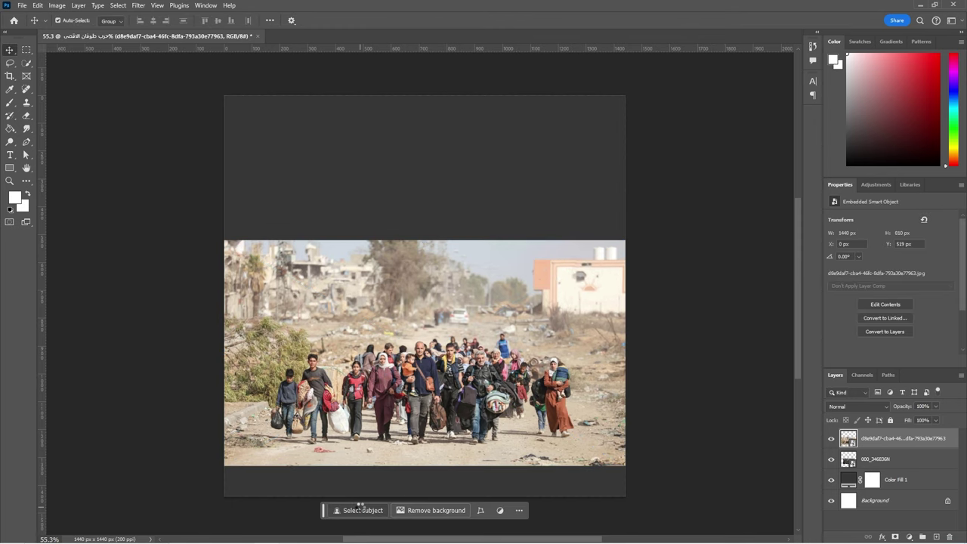
click(362, 507)
click(895, 536)
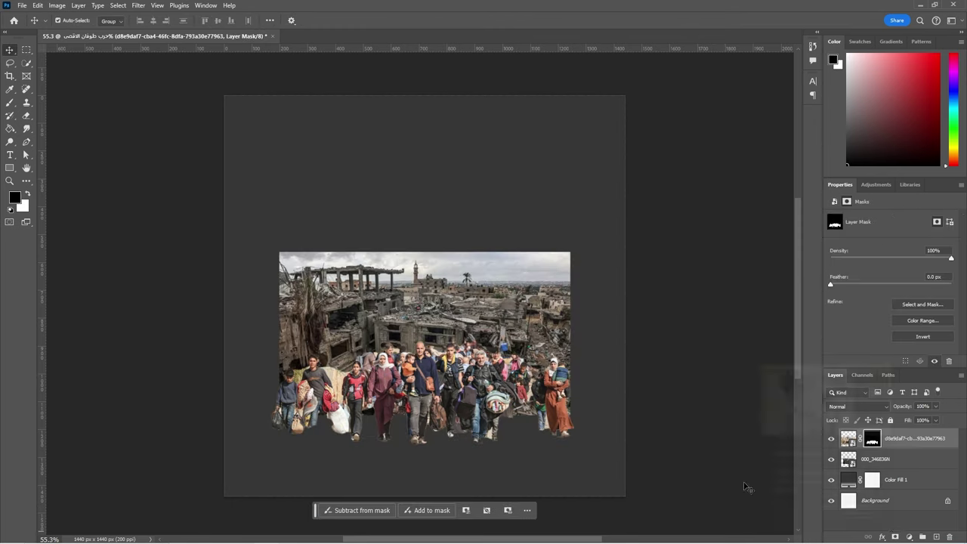
key(alt+Tab)
click(396, 132)
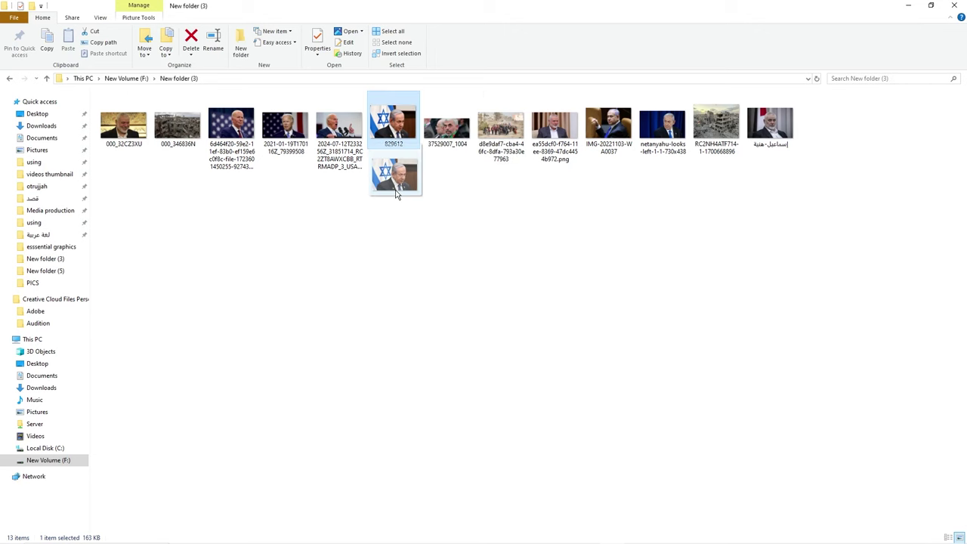
Place the 829612 portrait and mask out its background with Select Subject
key(alt+Tab)
drag(396, 187, 488, 253)
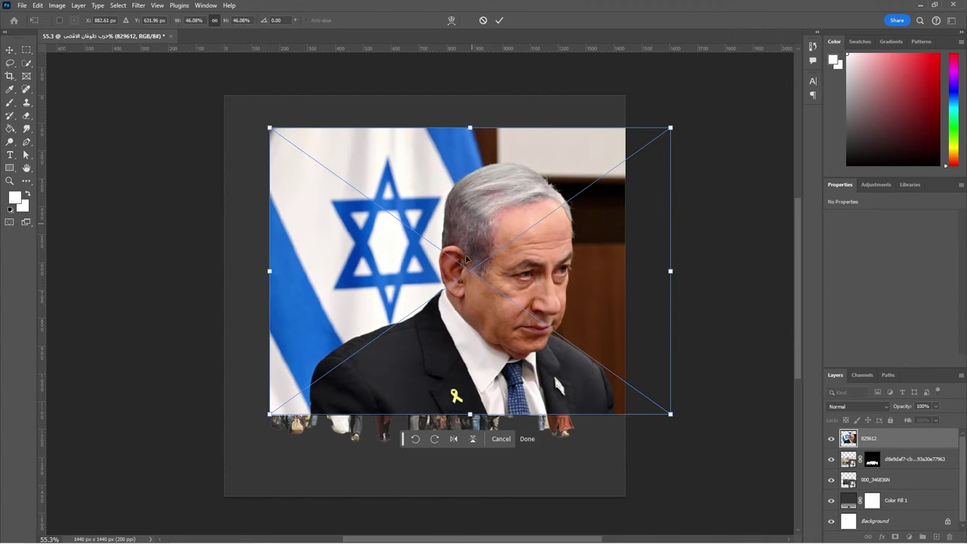
key(Return)
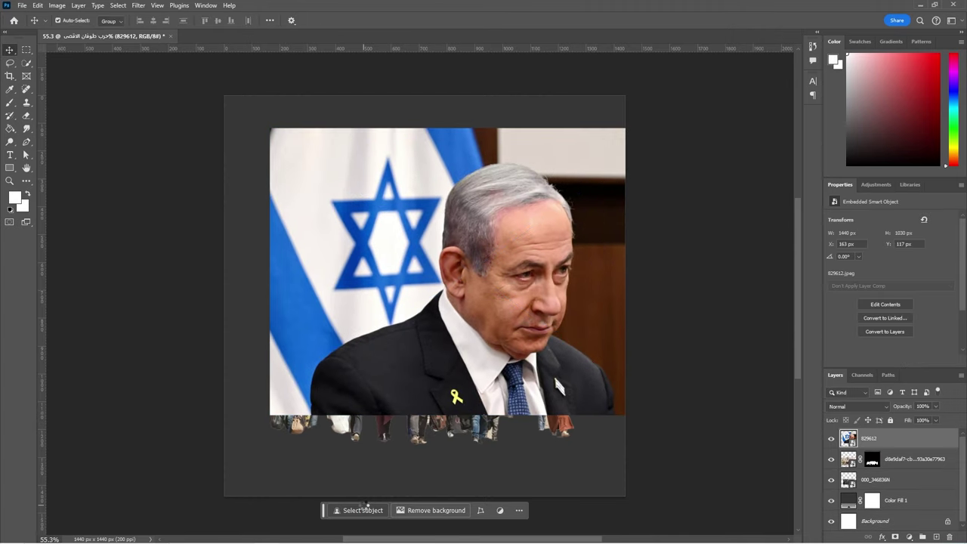
click(367, 506)
click(896, 537)
Add the 6d464f20 portrait as a cut-out, move it up, and send it behind 829612
key(alt+Tab)
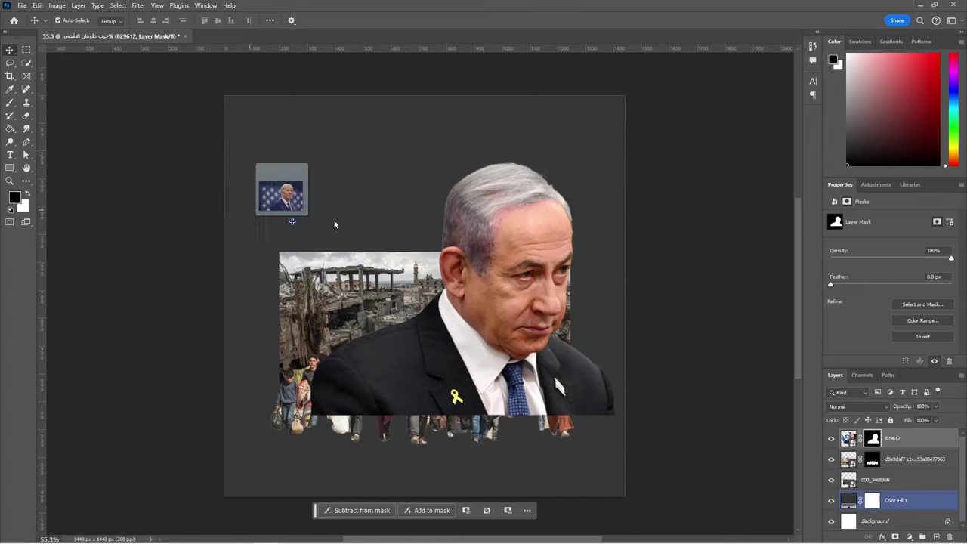
drag(221, 133, 287, 250)
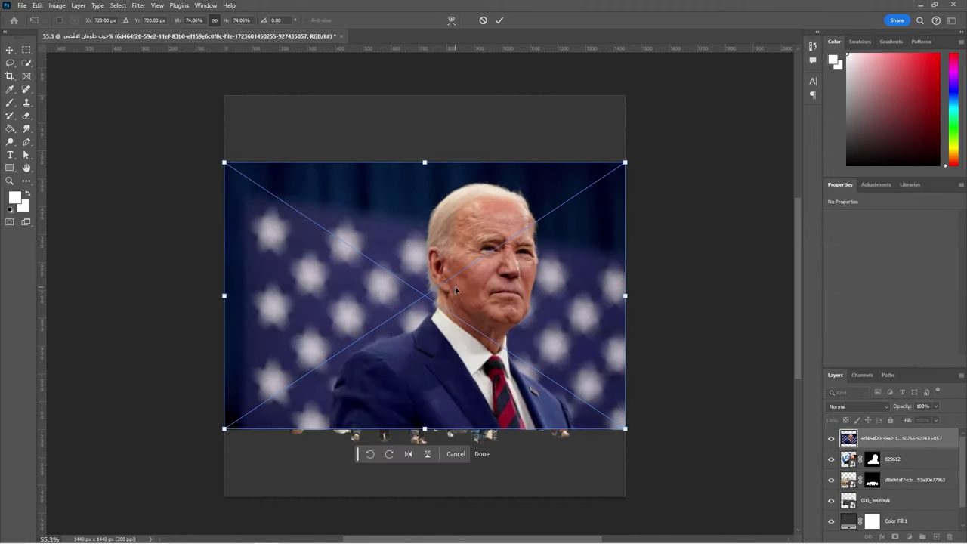
key(Return)
click(369, 518)
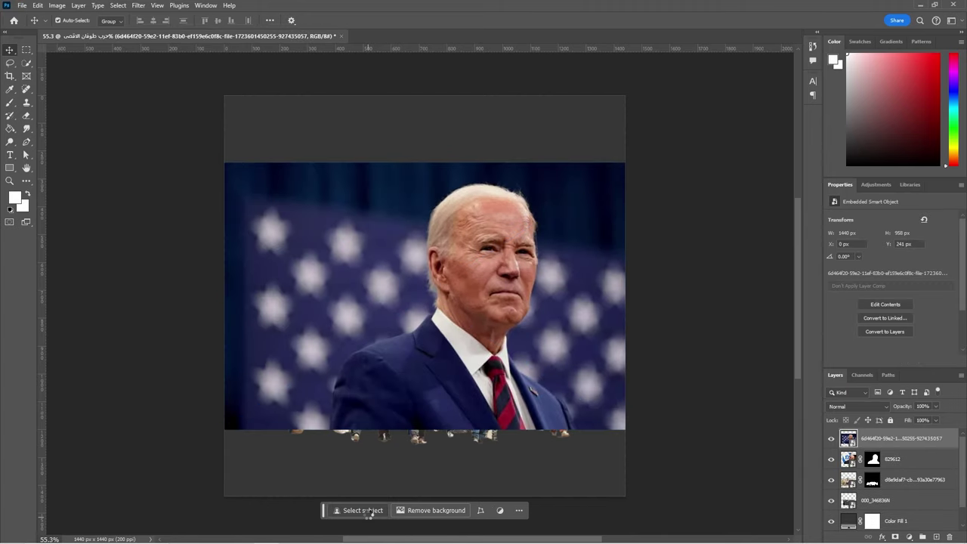
click(897, 537)
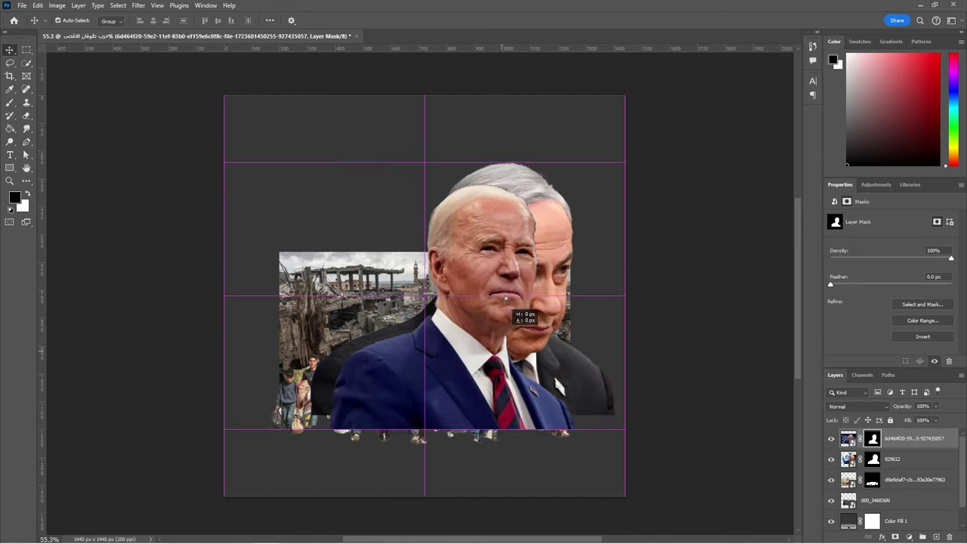
drag(528, 317, 529, 258)
key(ctrl+bracketleft)
Shrink the 829612 portrait and move it down to the lower right
click(540, 332)
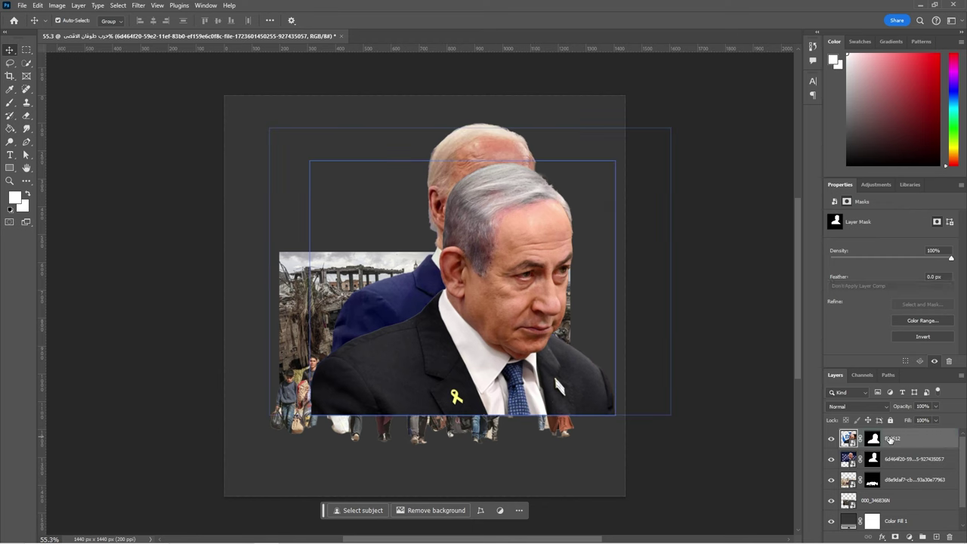
key(ctrl+t)
drag(671, 412, 620, 373)
drag(460, 364, 522, 401)
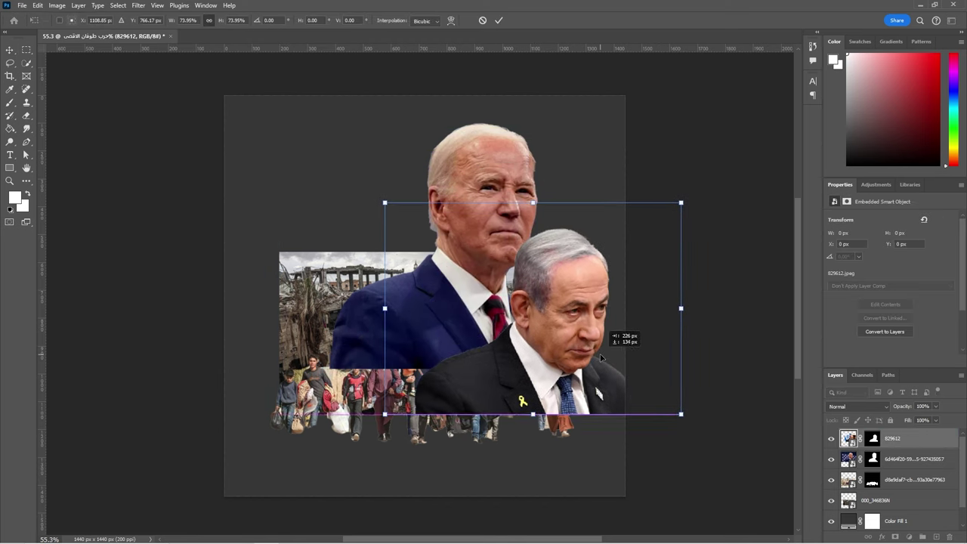
key(Return)
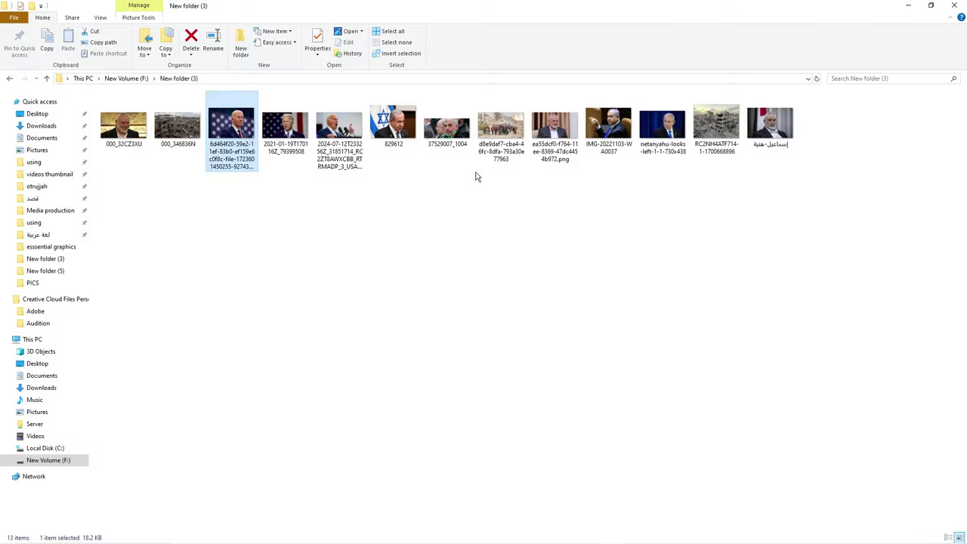
click(554, 132)
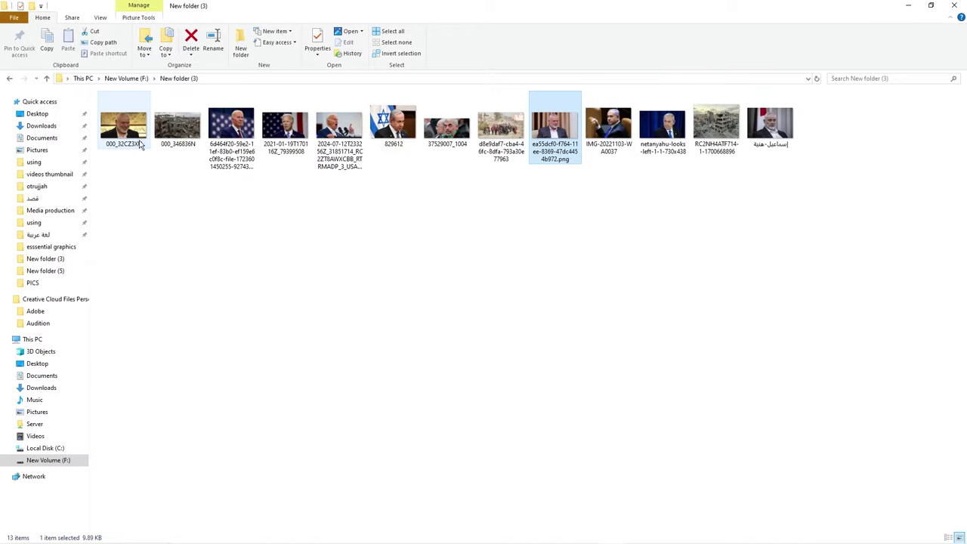
Place the 000_32CZ3XU photo, flip it horizontally, move it up, then hide it
click(140, 143)
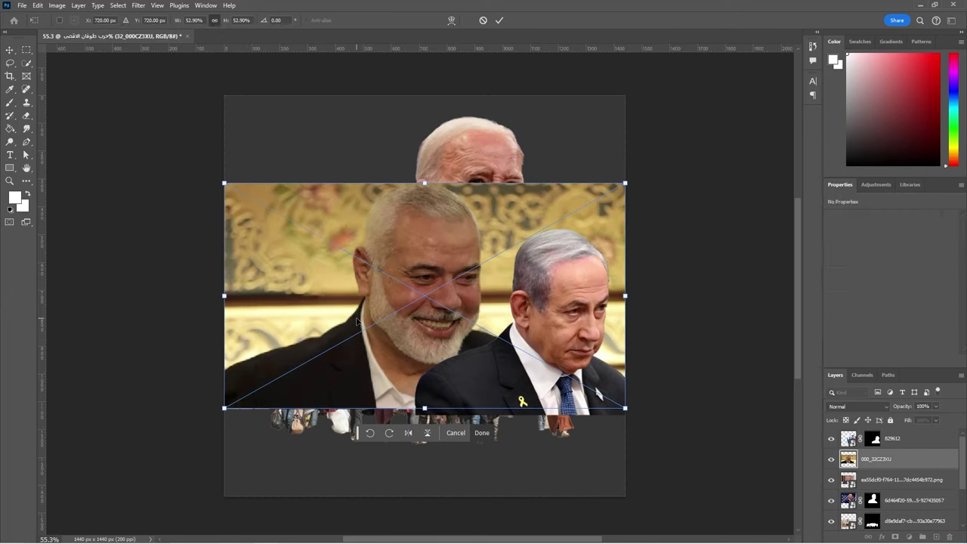
key(Return)
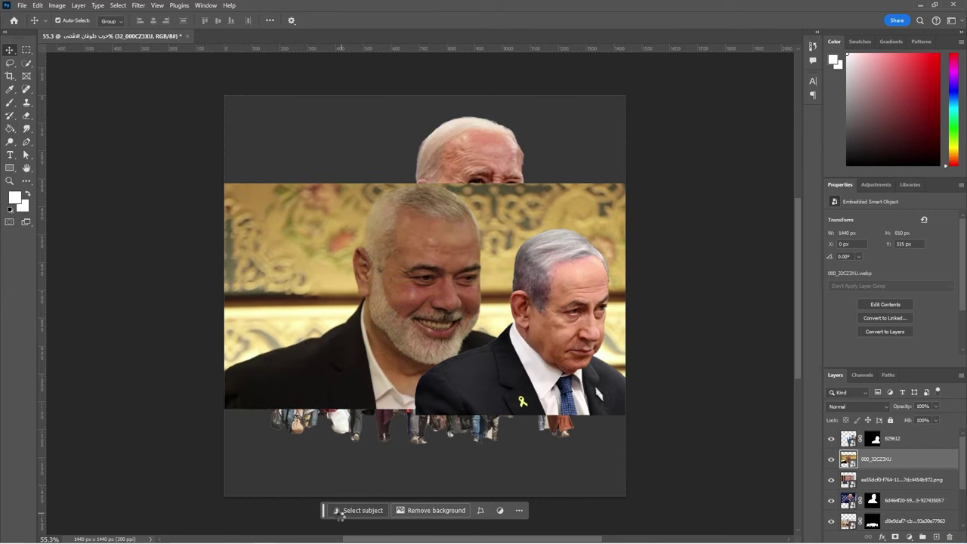
key(ctrl+t)
right_click(466, 317)
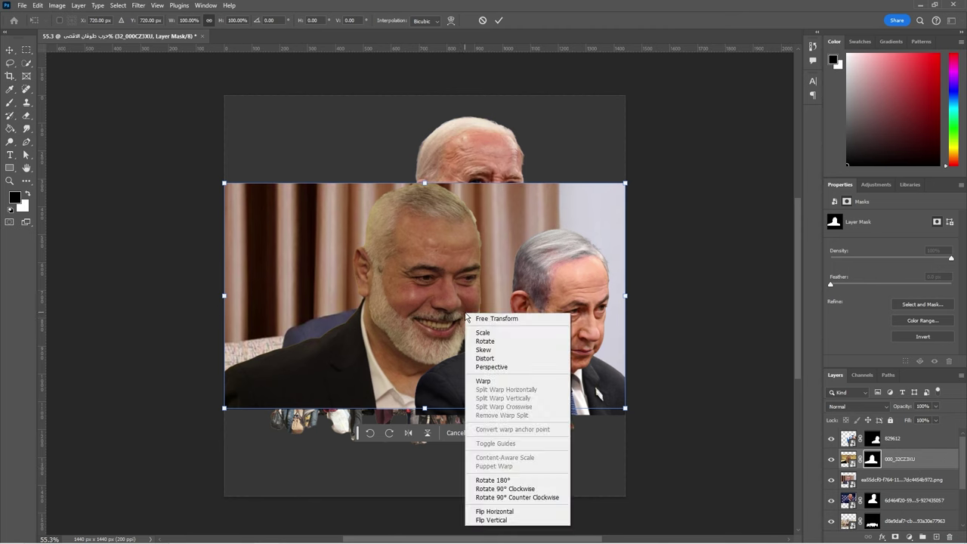
click(485, 511)
key(Return)
drag(401, 295, 408, 264)
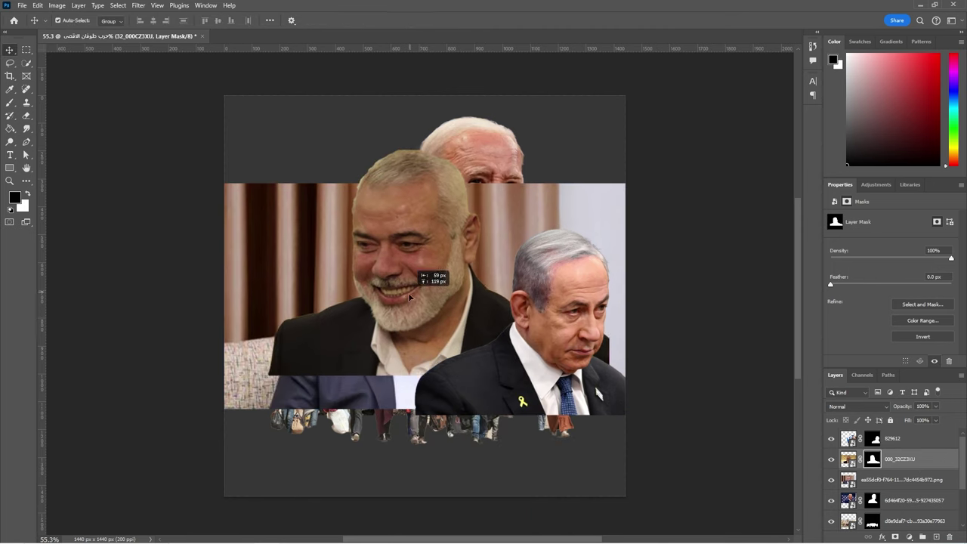
click(831, 459)
Flip the ea55dcf0 white-bearded portrait horizontally
click(899, 478)
key(ctrl+t)
right_click(420, 307)
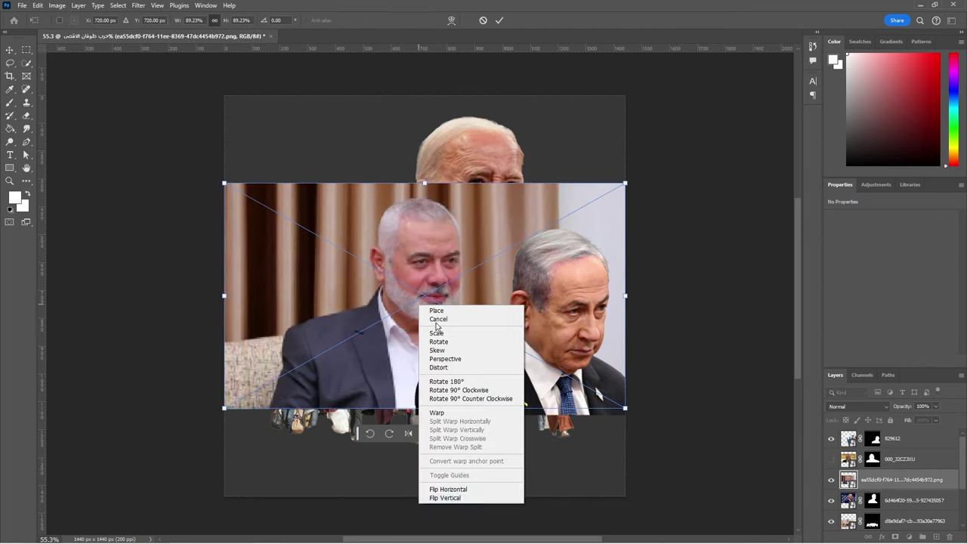
click(473, 488)
right_click(414, 297)
click(340, 290)
key(Return)
Mask out the white-bearded man's background and move him up and left
click(359, 510)
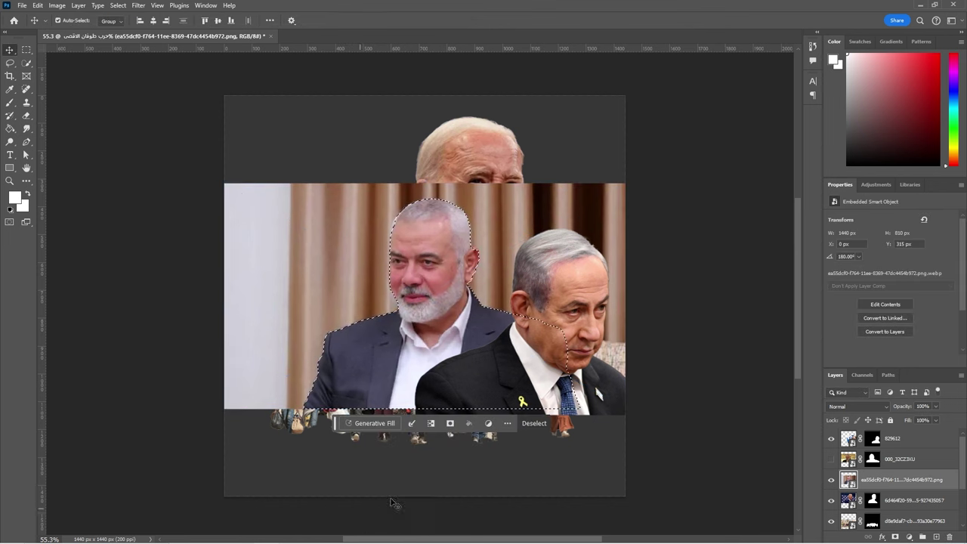
click(468, 421)
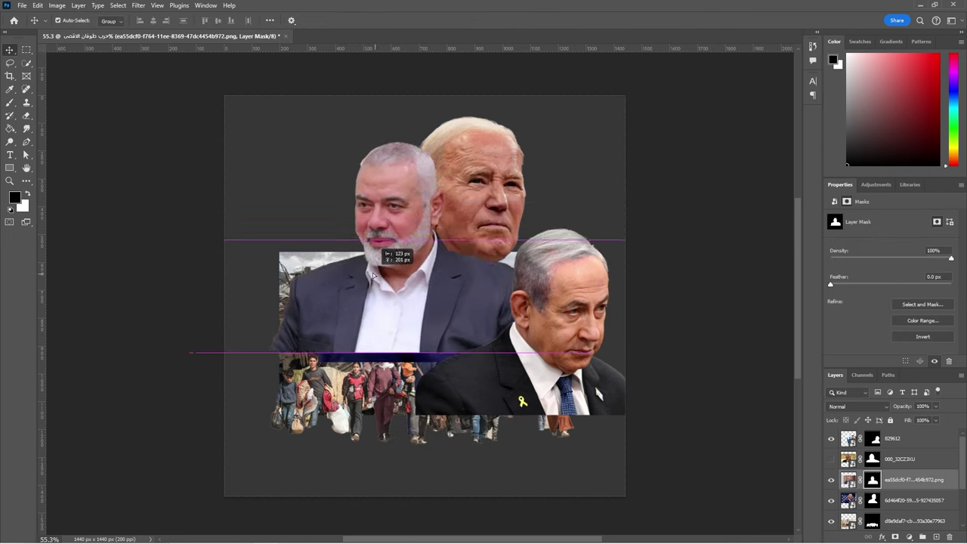
mouse_move(415, 323)
mouse_down()
mouse_move(354, 225)
mouse_move(315, 277)
mouse_up()
key(alt+Tab)
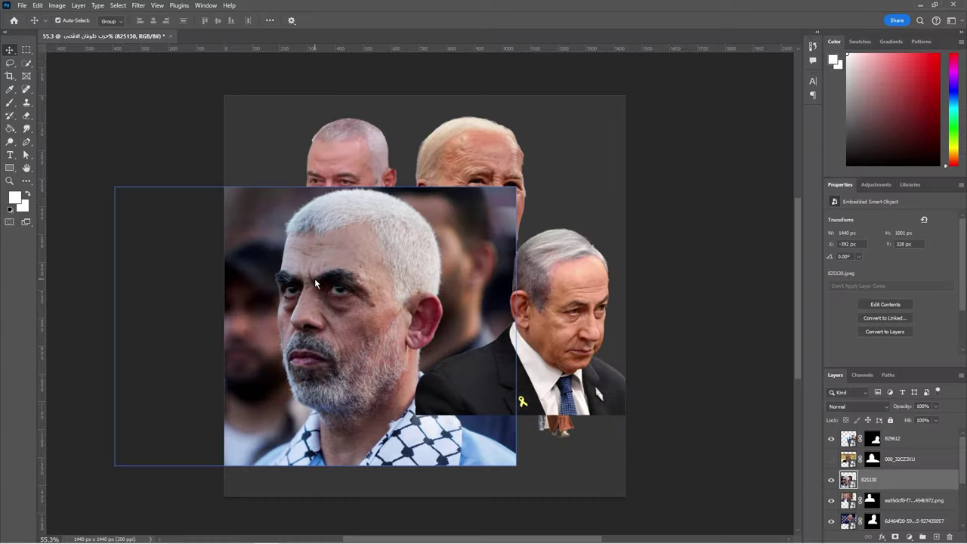
Place the 742010 portrait and mask it, excluding the raised hand via Quick Selection
key(Return)
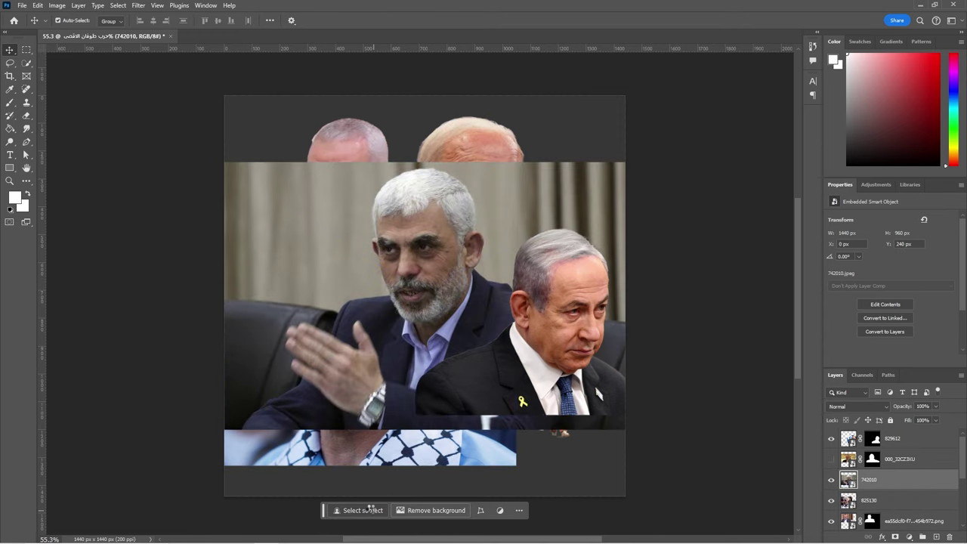
click(370, 509)
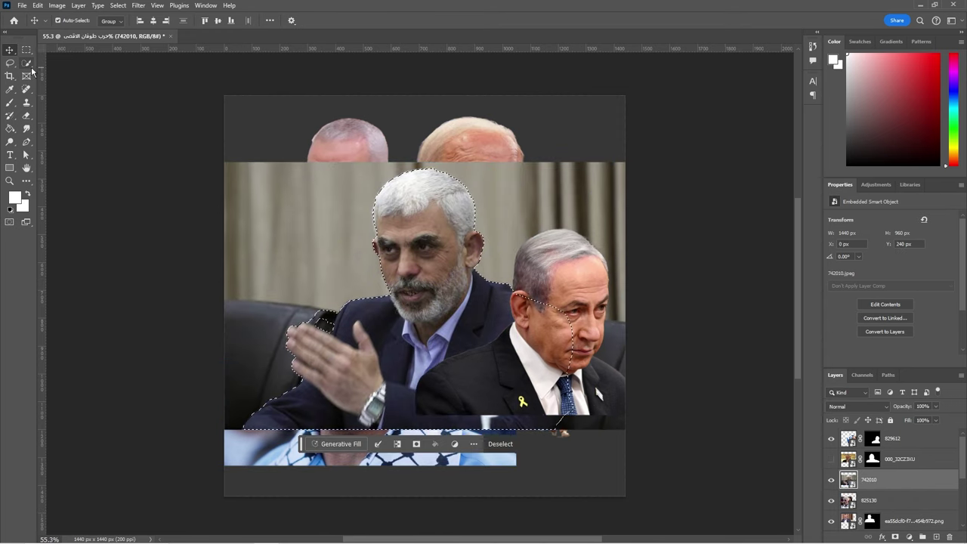
click(27, 64)
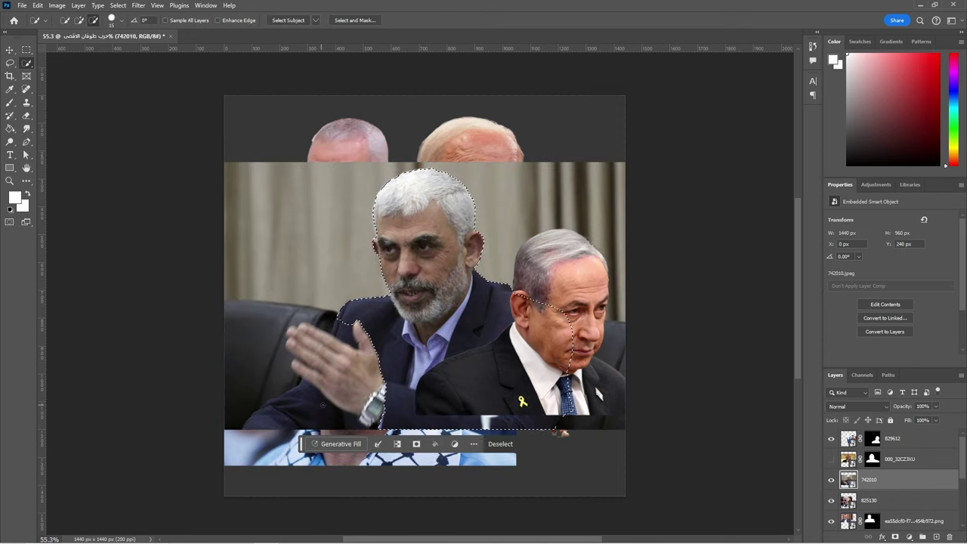
drag(387, 449, 403, 366)
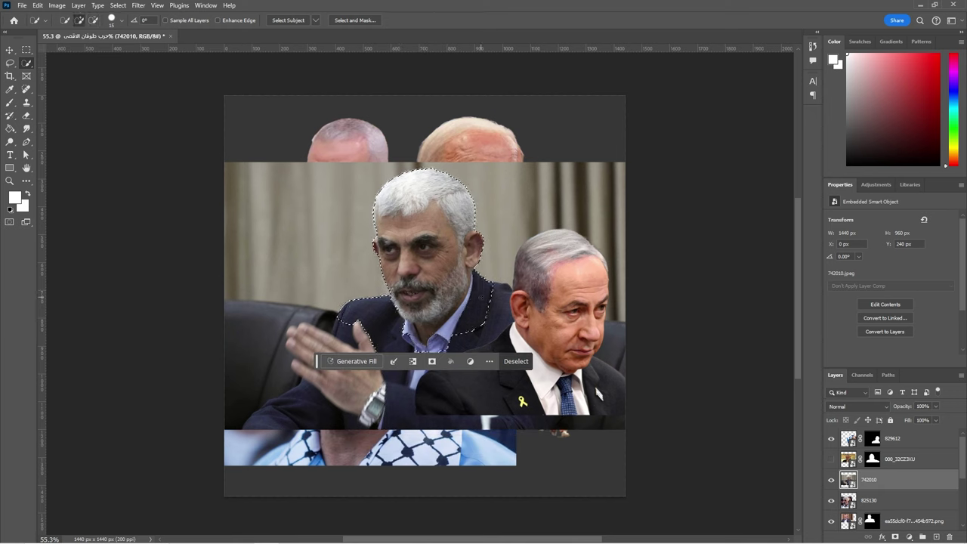
click(895, 536)
Delete the 825130 photo layer and move the 742010 man to the lower left
click(876, 501)
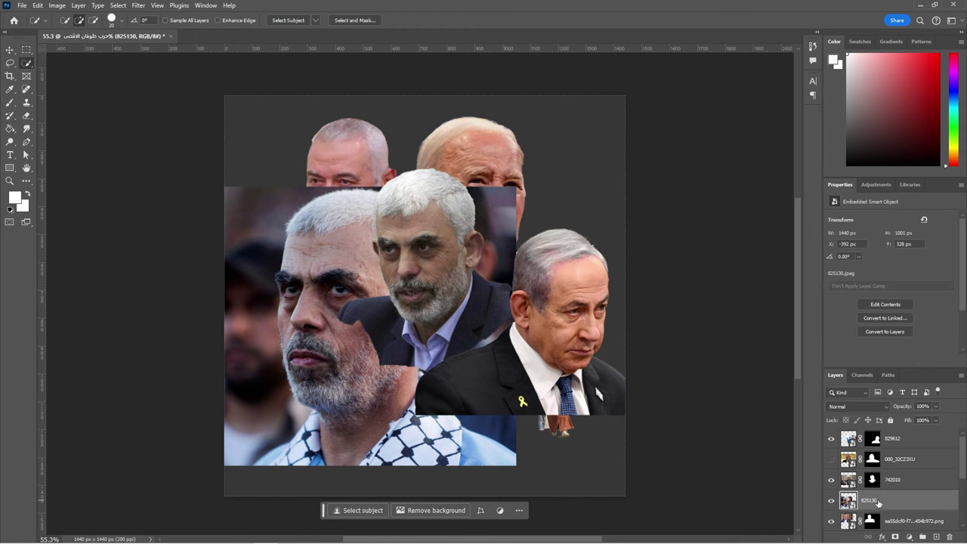
key(Delete)
key(v)
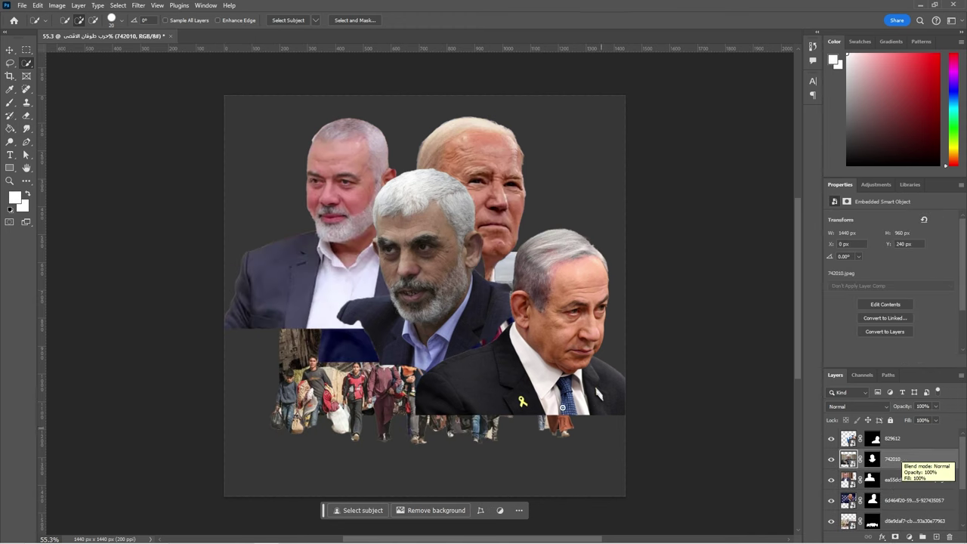
drag(451, 321, 266, 333)
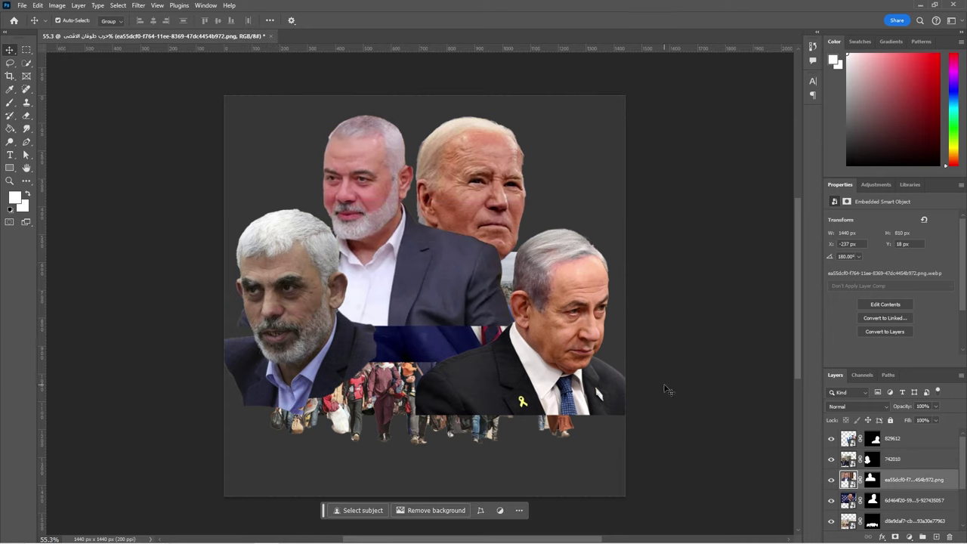
key(alt+Tab)
drag(662, 128, 584, 210)
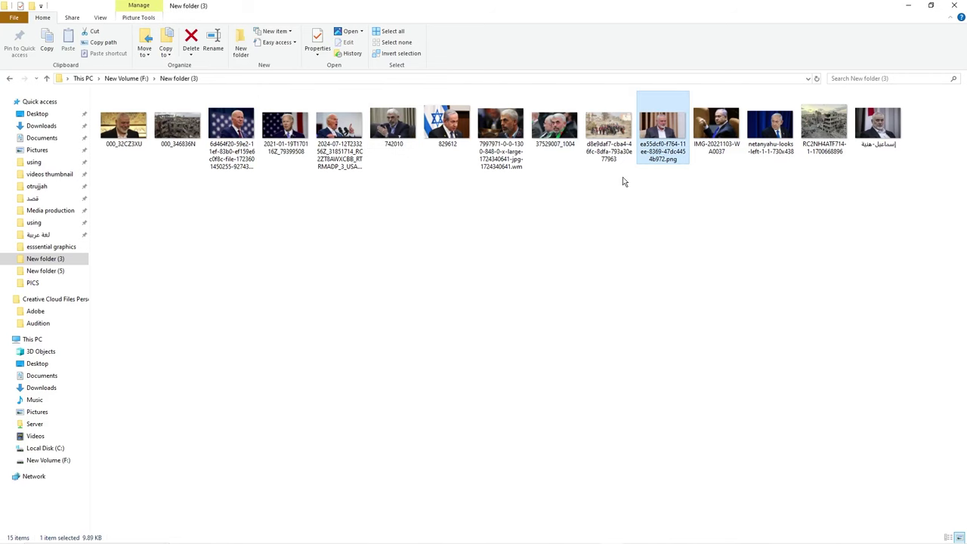
Place the white-bearded man's portrait, remove its background, and hide the ea55dcf0 layer
drag(877, 125, 423, 294)
key(Return)
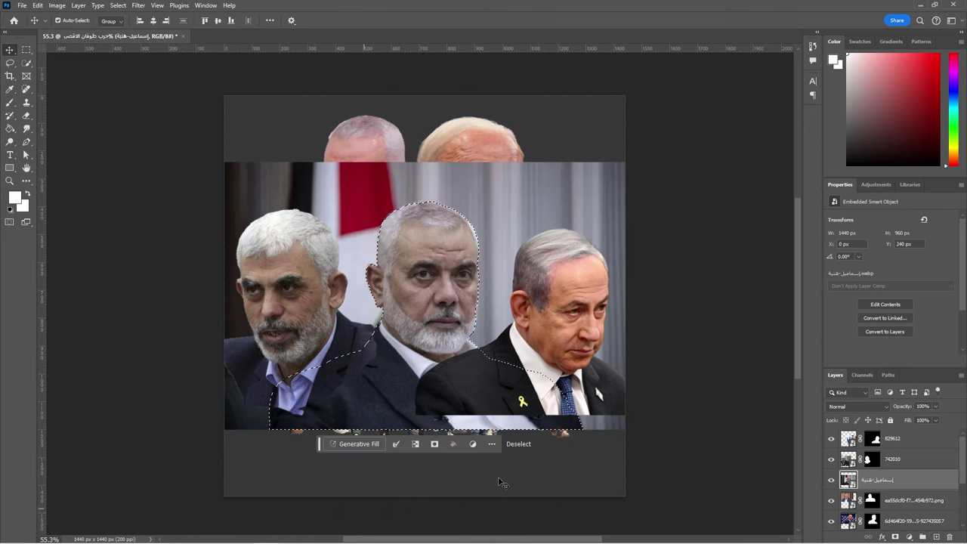
click(892, 536)
click(830, 458)
click(830, 458)
click(831, 500)
Flip the new portrait horizontally, move it upper left, and shift 742010 left
key(ctrl+t)
right_click(328, 277)
click(378, 474)
drag(405, 381, 321, 288)
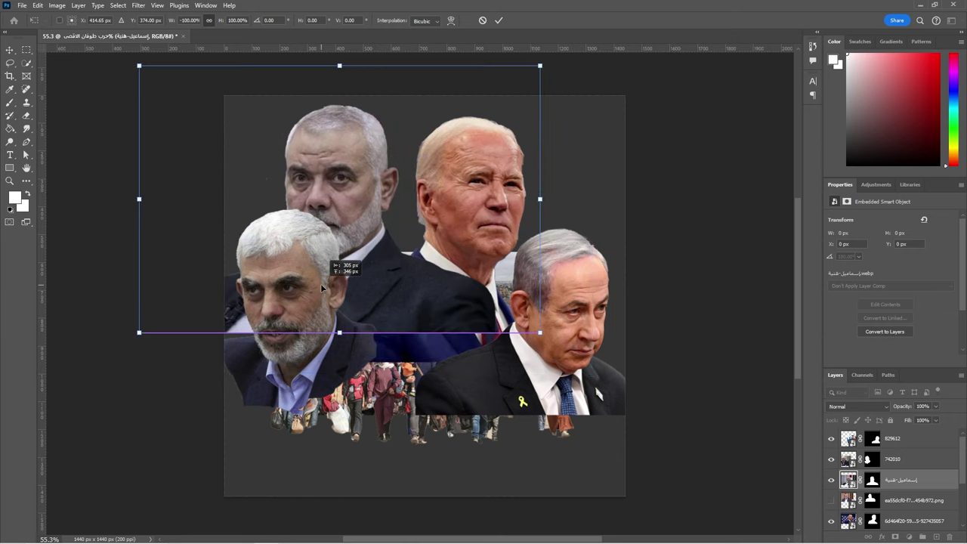
key(Return)
drag(321, 287, 287, 307)
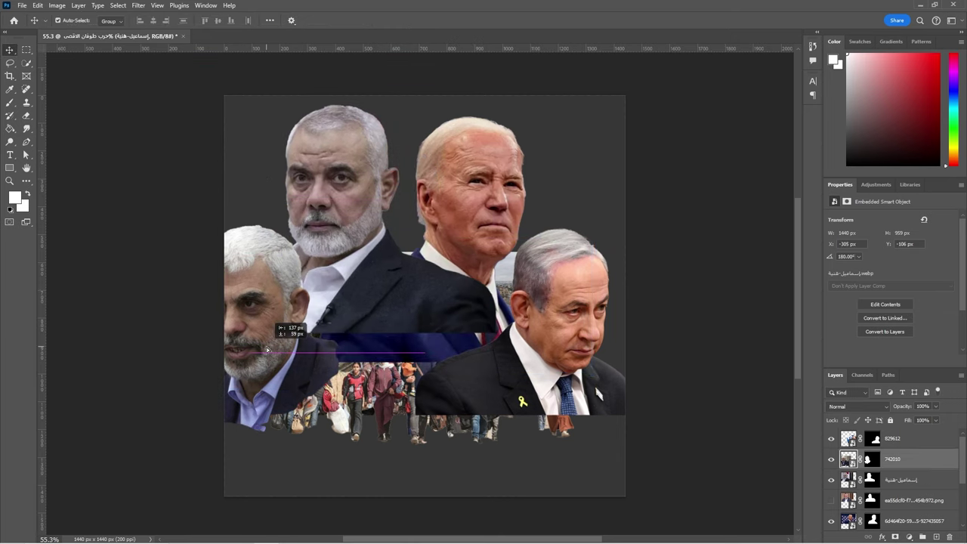
Select the portrait layers together, dragging one higher in the layer stack
click(891, 438)
click(899, 500)
click(899, 521)
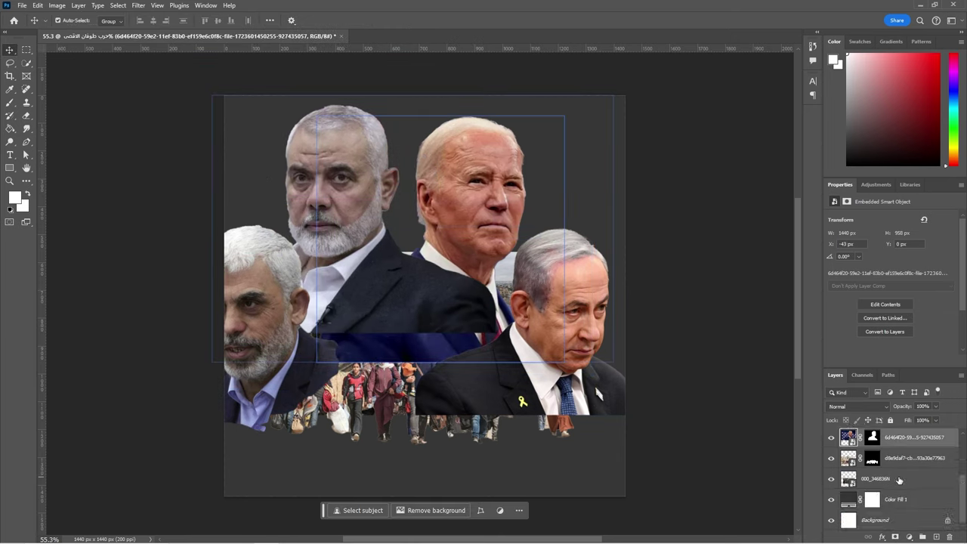
drag(899, 520, 899, 481)
shift+click(891, 438)
key(ctrl+t)
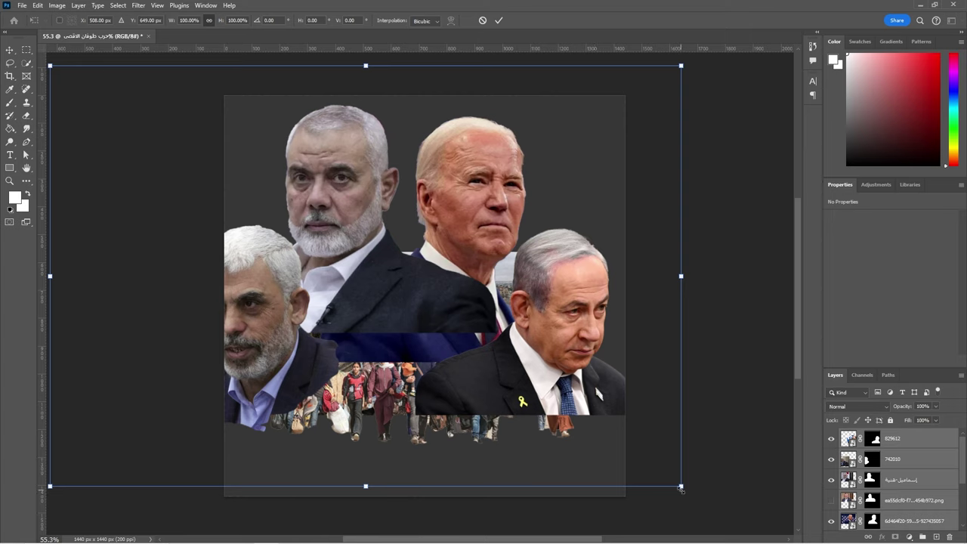
Scale the portraits down together and nudge the white-bearded man left and down
drag(680, 490, 615, 440)
drag(438, 315, 466, 296)
key(Return)
click(382, 242)
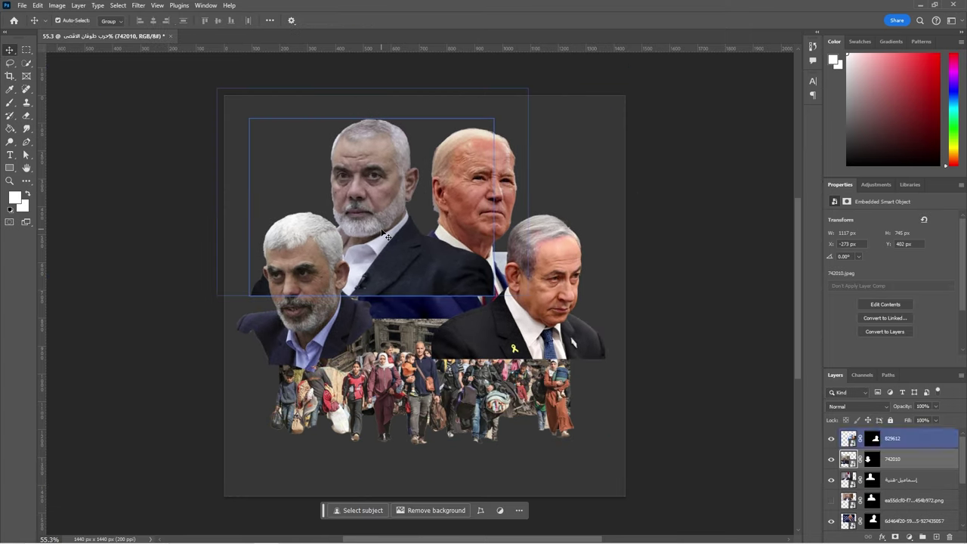
drag(385, 237, 371, 244)
Slightly enlarge the white-bearded portrait, reposition 829612, and set the brush to 213 px
key(ctrl+t)
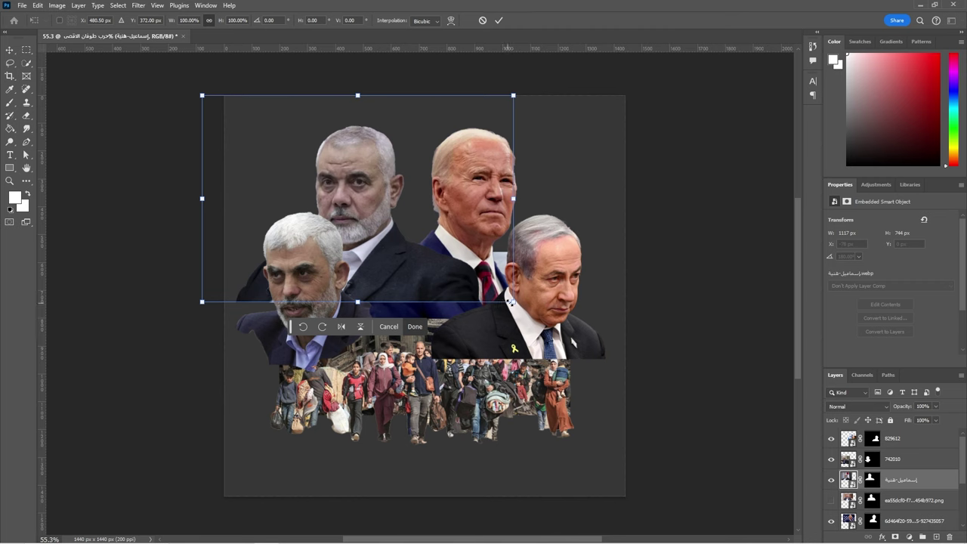
drag(511, 301, 514, 309)
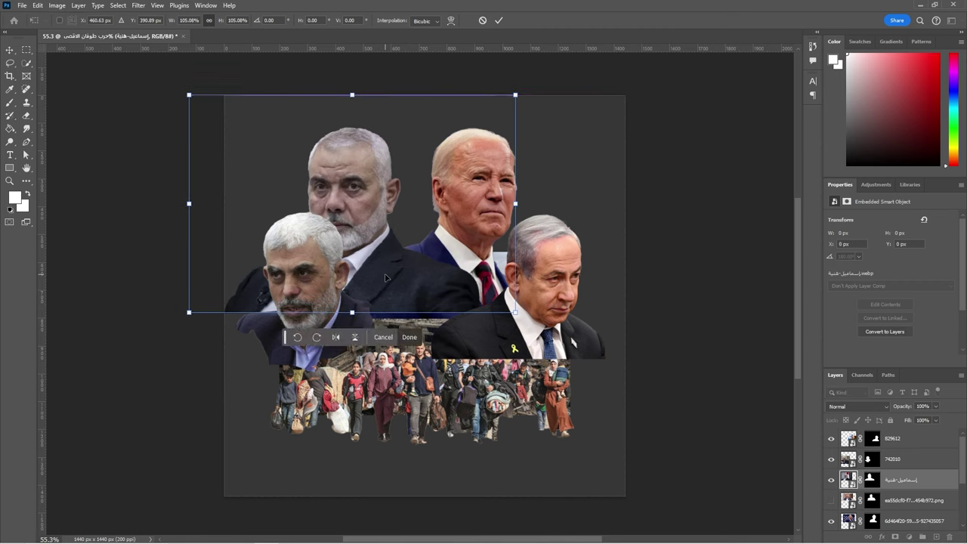
key(Return)
click(533, 333)
drag(532, 332, 540, 317)
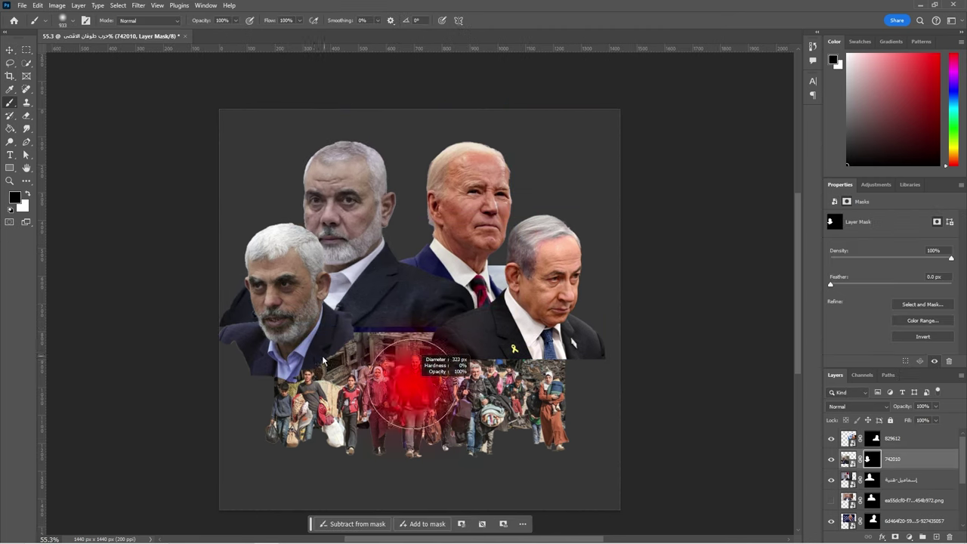
drag(412, 385, 338, 368)
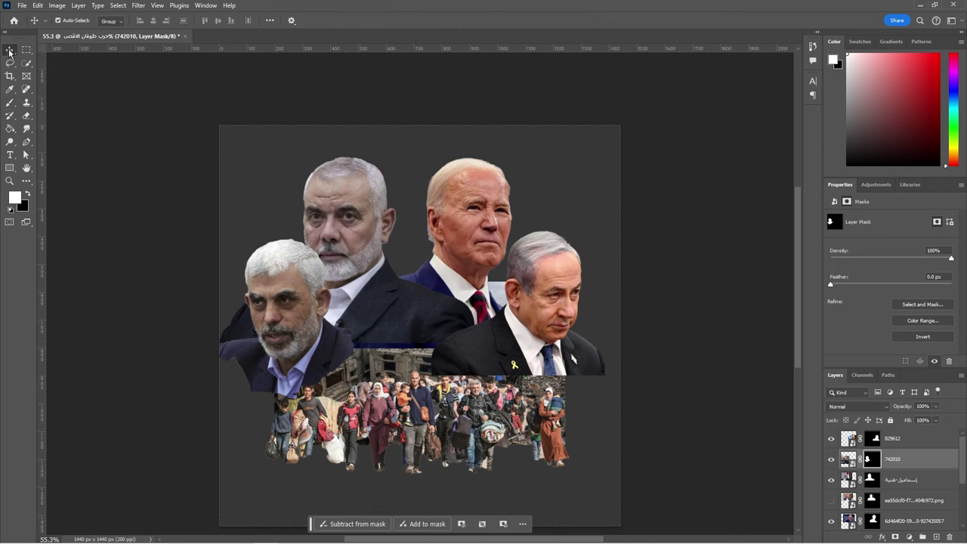
key(alt+bracketleft)
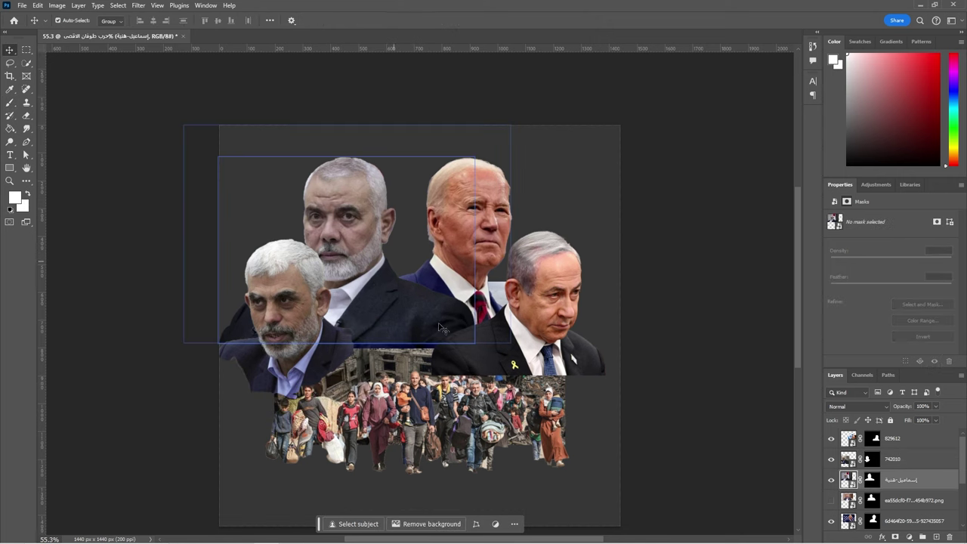
Drag the 000_346836N ruins layer up to sit directly below crowd layer d8e9daf7
key(alt+Tab)
key(alt+Tab)
key(alt+Tab)
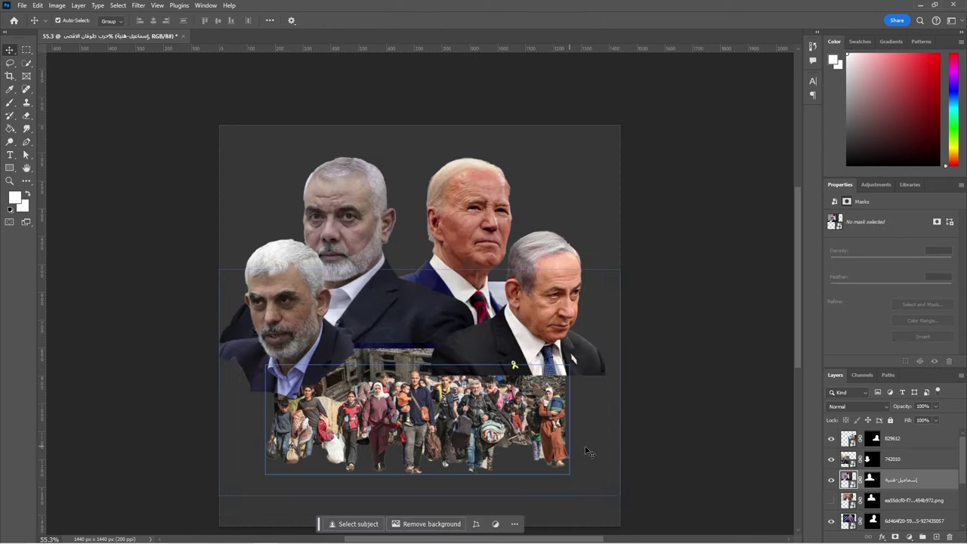
scroll(963, 510, down, 3)
scroll(963, 511, down, 1)
click(913, 464)
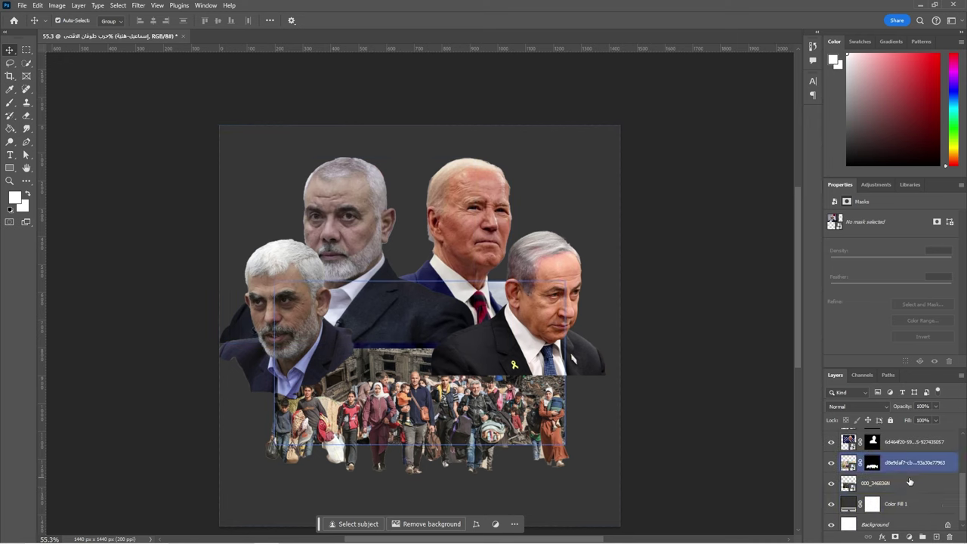
click(848, 484)
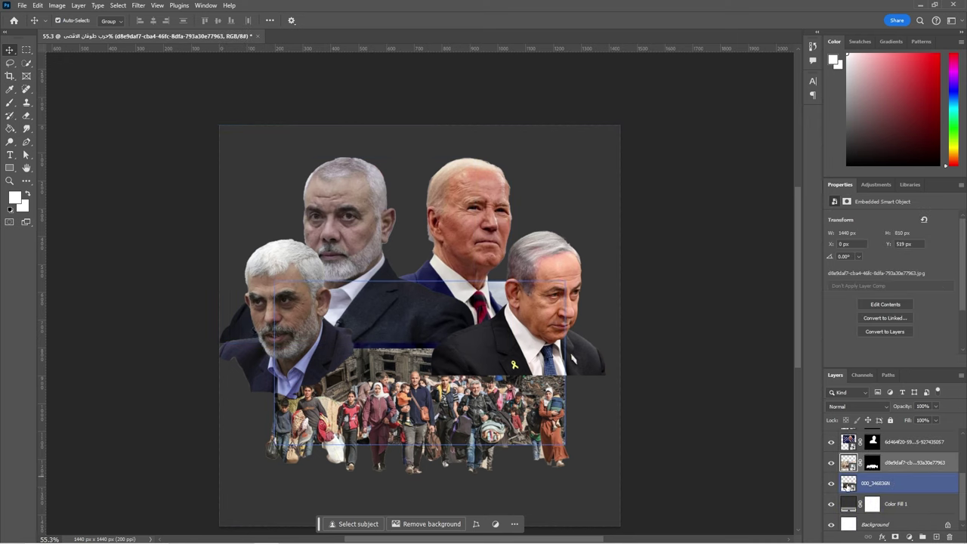
double_click(876, 481)
drag(912, 485, 852, 442)
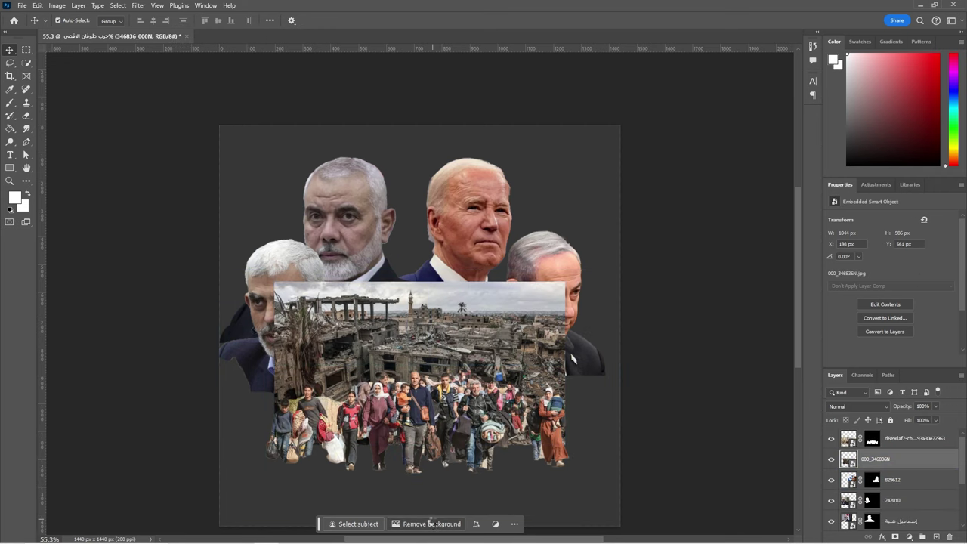
click(435, 521)
key(ctrl+z)
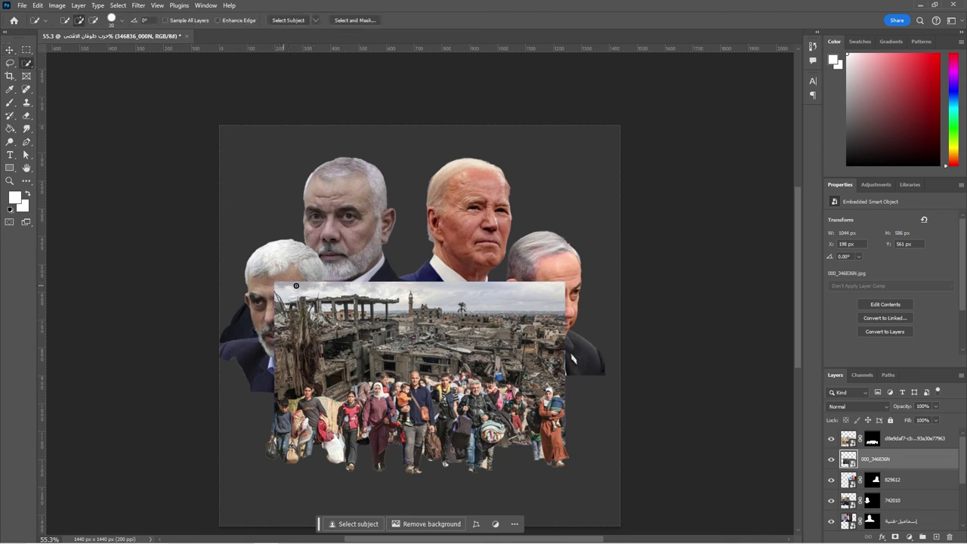
click(895, 537)
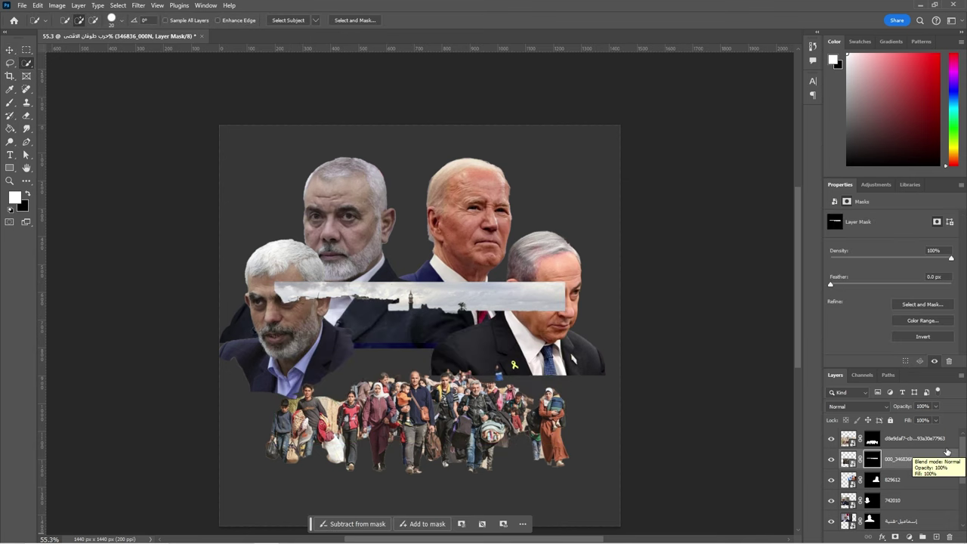
key(ctrl+i)
key(b)
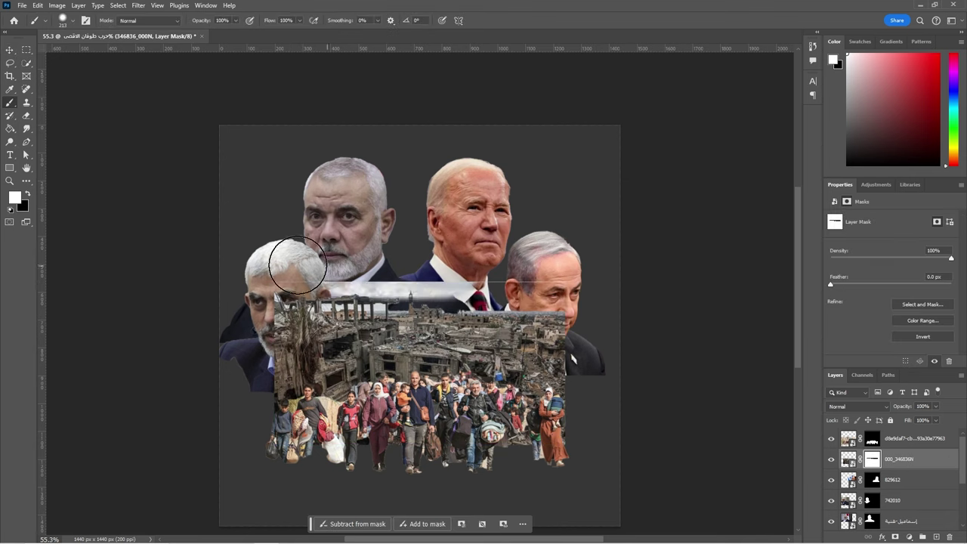
key(x)
drag(326, 264, 397, 264)
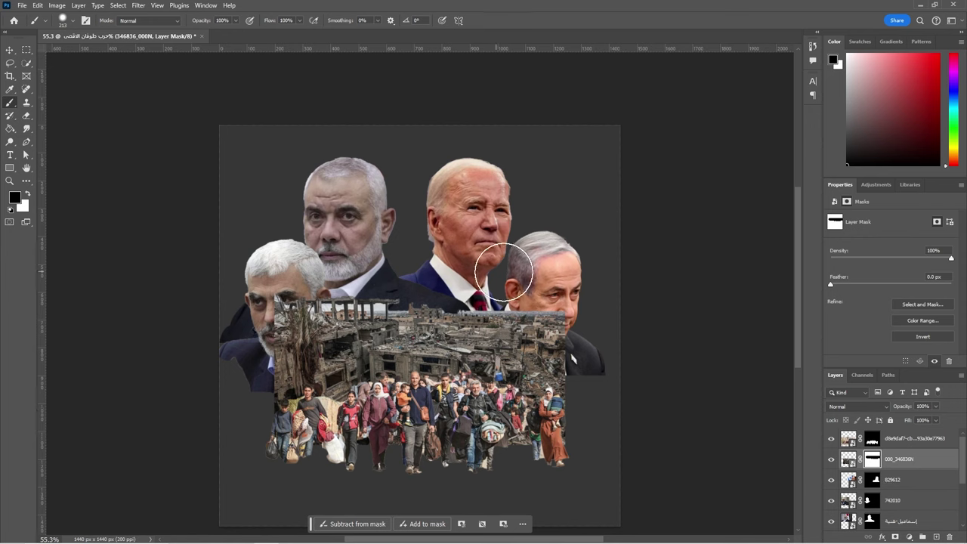
key(ctrl+z)
key(ctrl+z)
key(ctrl+z)
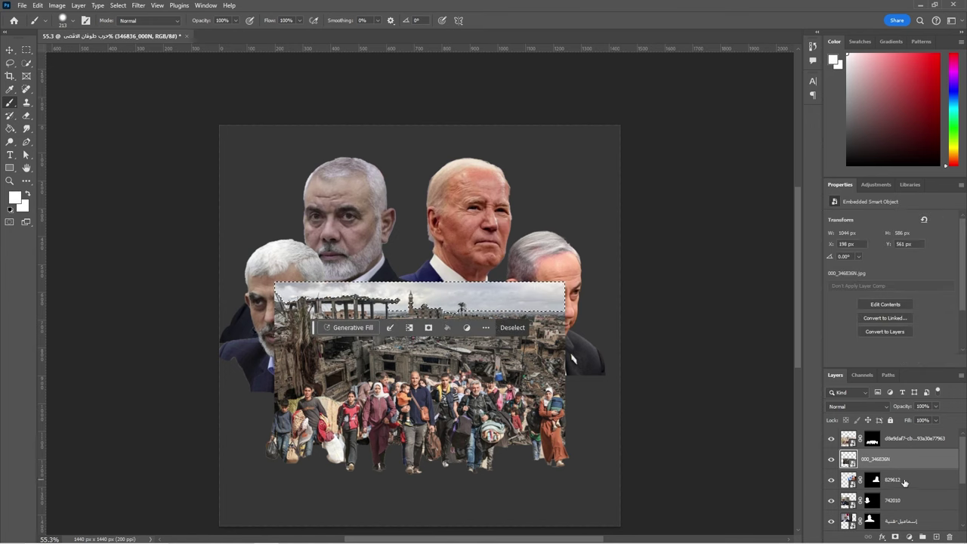
key(l)
right_click(449, 296)
key(Escape)
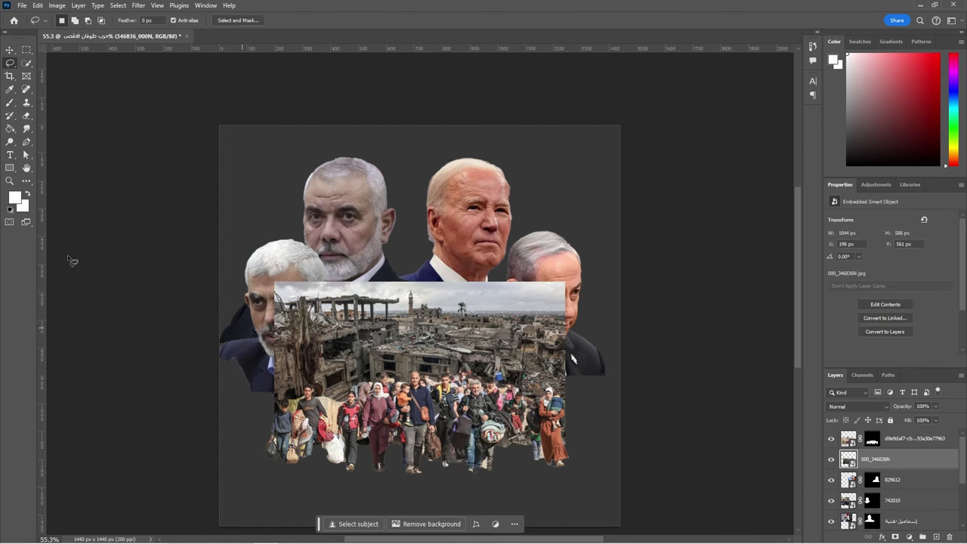
right_click(9, 167)
click(53, 177)
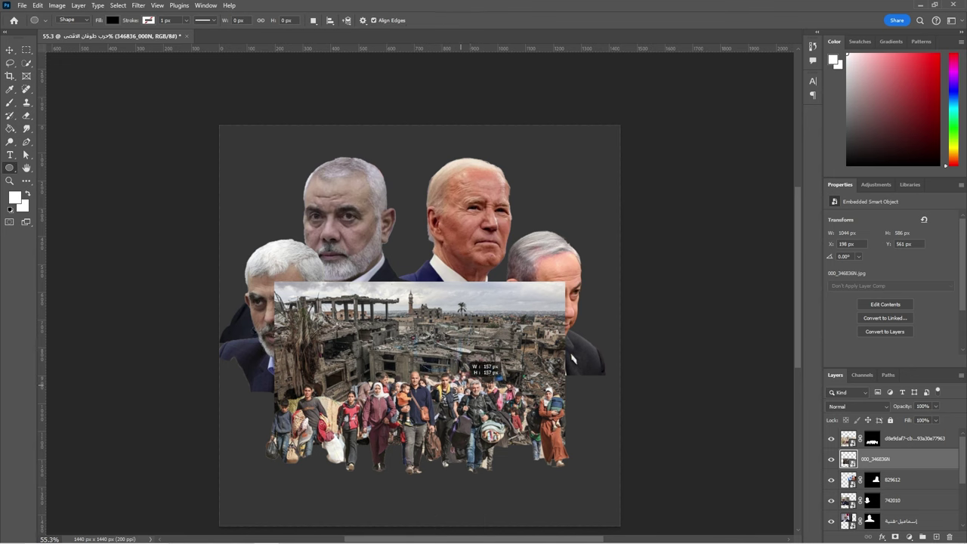
Draw a black circle, Ellipse 1, and scale it to 1000 px
drag(580, 456, 580, 456)
key(v)
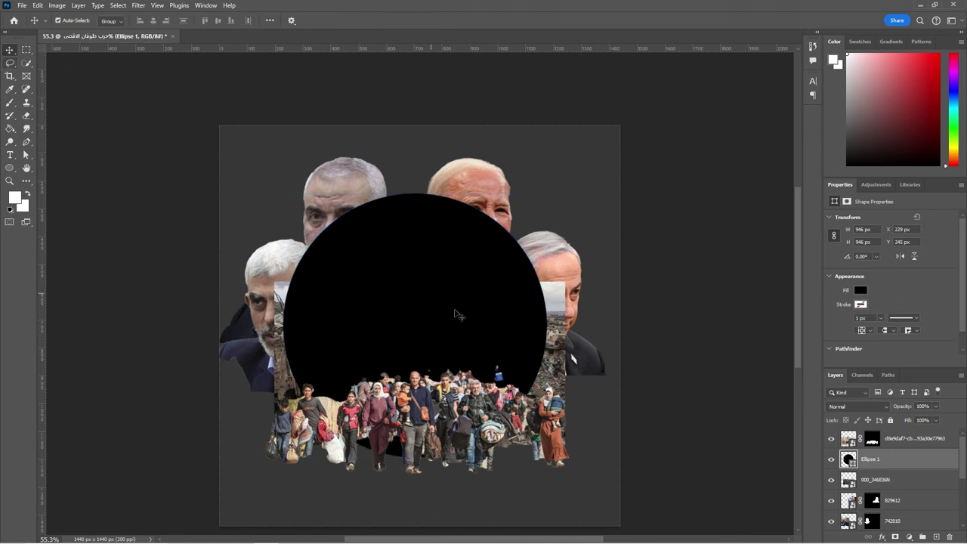
drag(455, 310, 461, 336)
key(ctrl+t)
drag(558, 344, 555, 347)
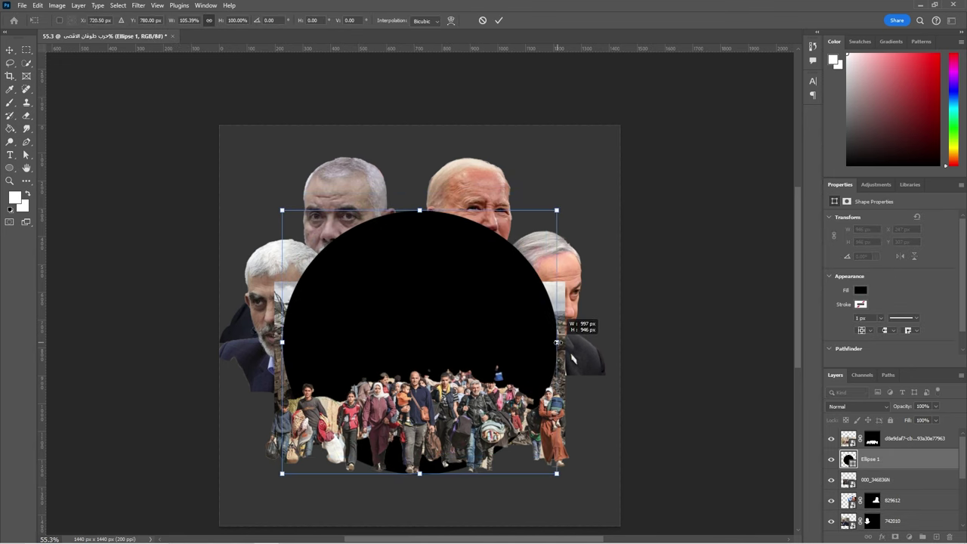
drag(559, 474, 564, 483)
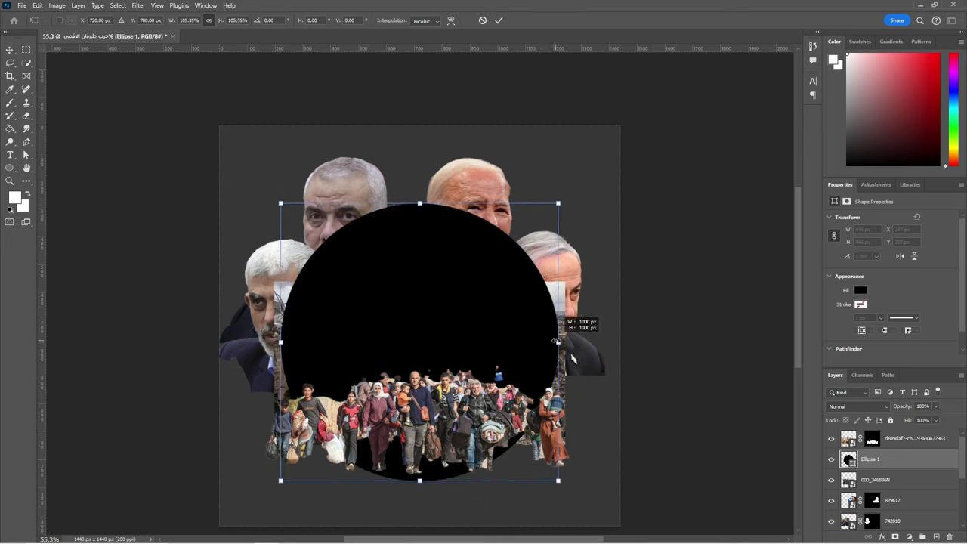
key(Return)
Move the ruins photo above Ellipse 1 and enlarge it across the canvas
click(888, 480)
mouse_move(888, 485)
mouse_down()
mouse_move(889, 434)
mouse_move(888, 470)
mouse_up()
key(ctrl+t)
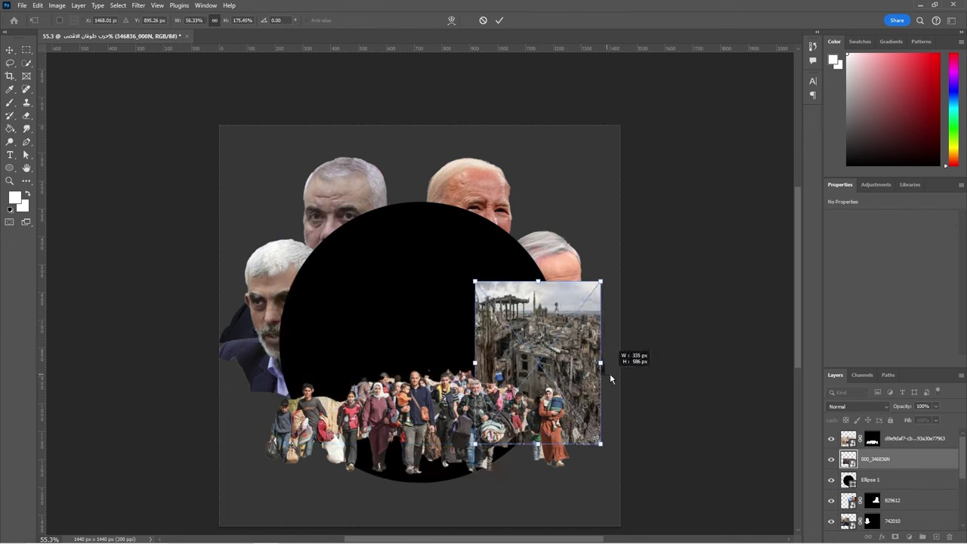
mouse_move(565, 363)
mouse_down()
mouse_move(510, 352)
mouse_move(654, 351)
mouse_move(620, 355)
mouse_up()
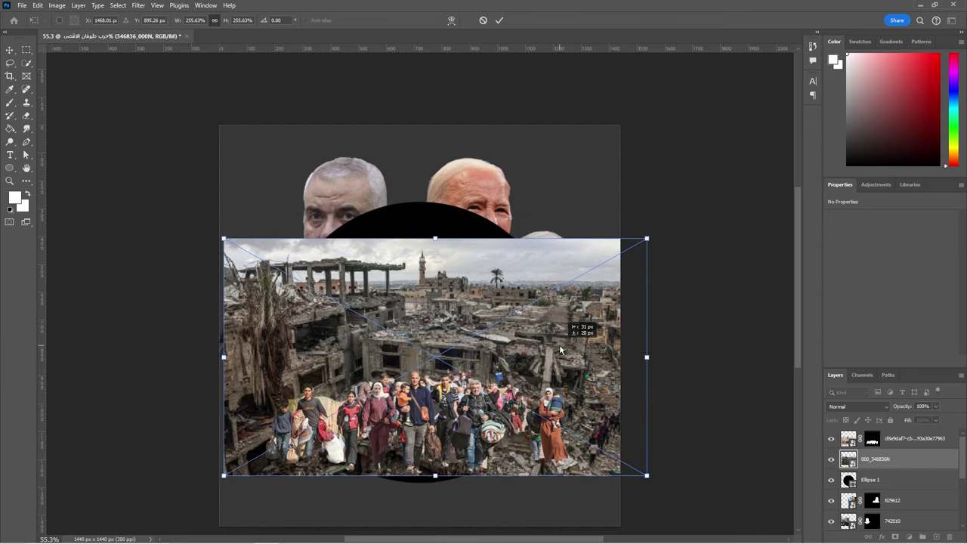
key(Return)
click(906, 438)
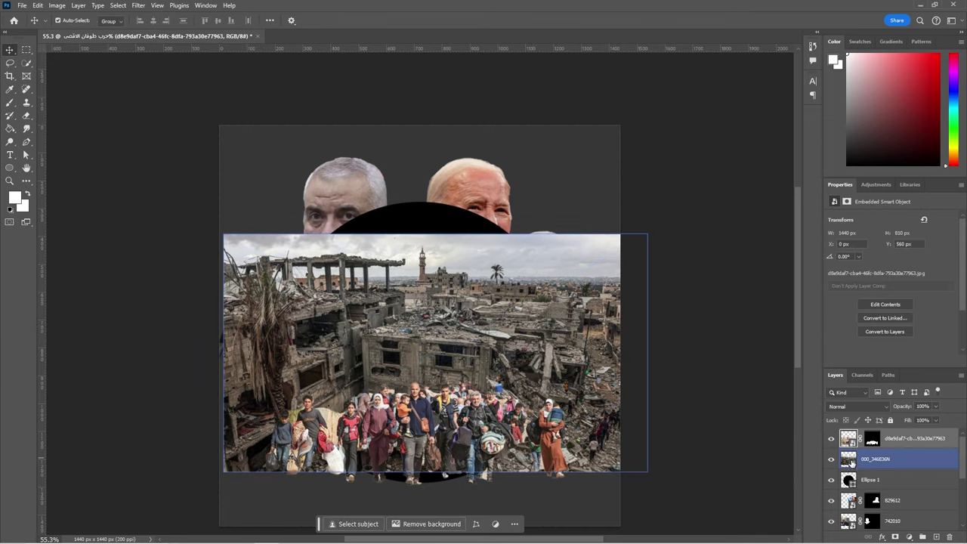
Mask the ruins photo and brush away its top and side edges
click(895, 536)
key(b)
mouse_move(648, 249)
mouse_down()
mouse_move(652, 339)
mouse_move(627, 474)
mouse_up()
mouse_move(647, 405)
mouse_down()
mouse_move(643, 339)
mouse_move(385, 207)
mouse_move(136, 371)
mouse_move(242, 506)
mouse_move(242, 199)
mouse_move(195, 396)
mouse_up()
Recolour the Ellipse 1 circle to brick red #a35341
double_click(848, 478)
drag(744, 305, 763, 277)
drag(824, 358, 825, 356)
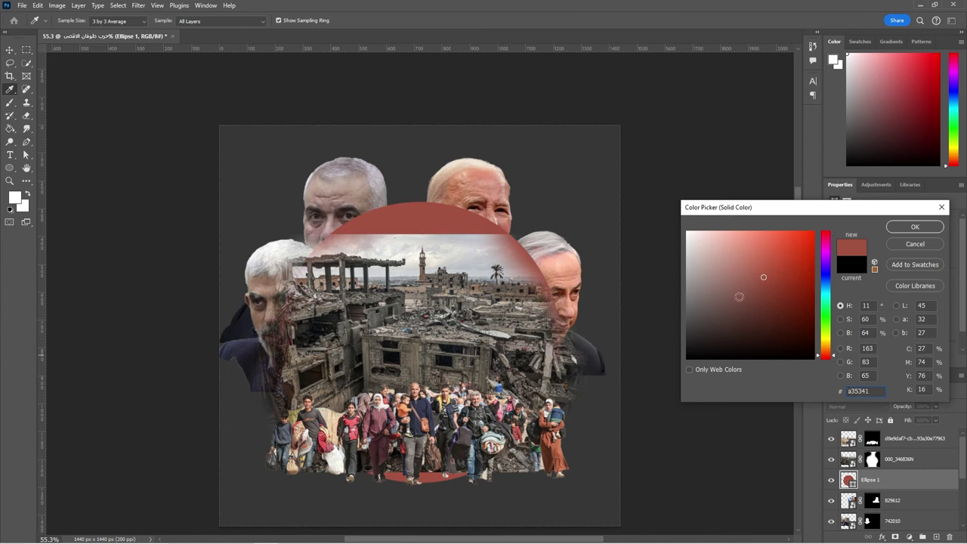
click(914, 227)
click(898, 438)
click(898, 458)
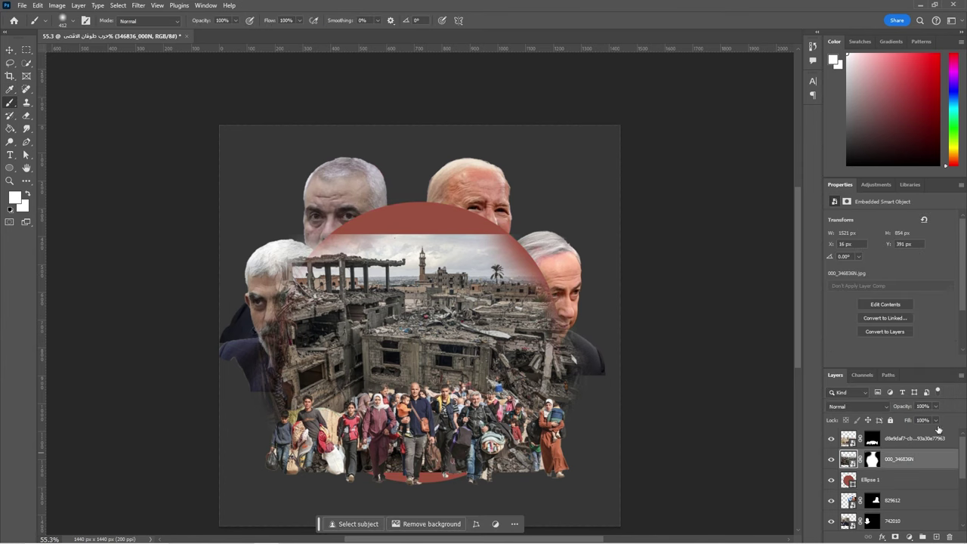
Set the ruins photo to 60% opacity and enlarge the crowd image to about 106%
drag(935, 406, 919, 421)
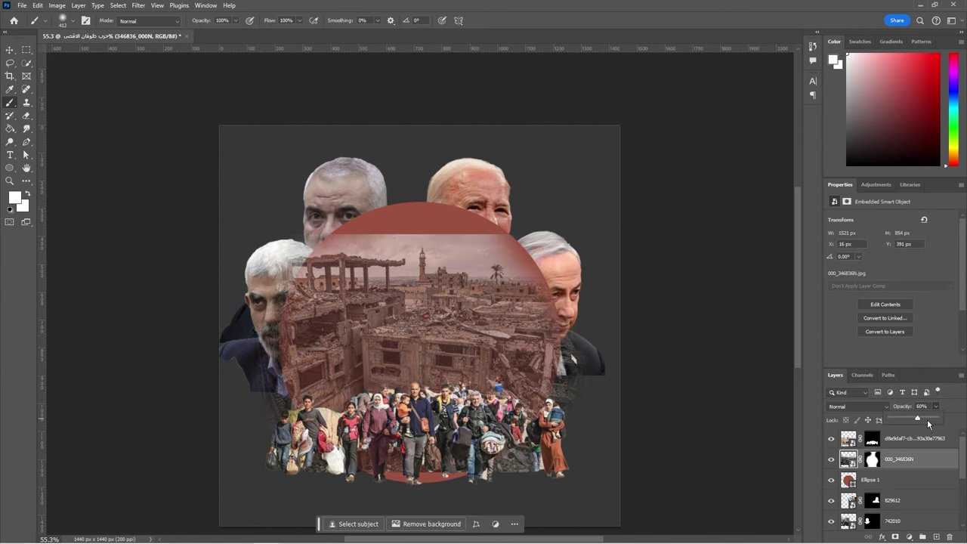
click(872, 458)
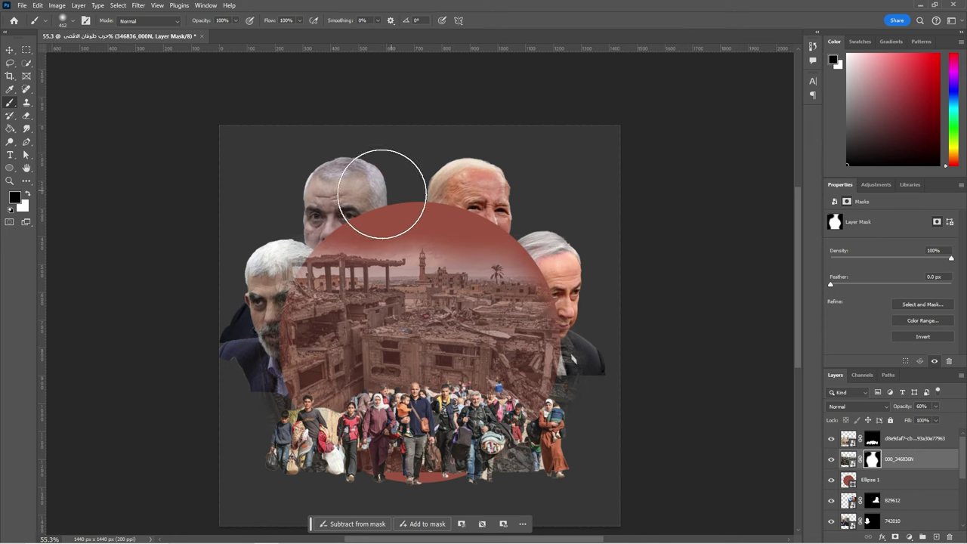
scroll(581, 373, down, 3)
click(899, 438)
key(ctrl+t)
drag(608, 466, 616, 478)
key(Return)
key(b)
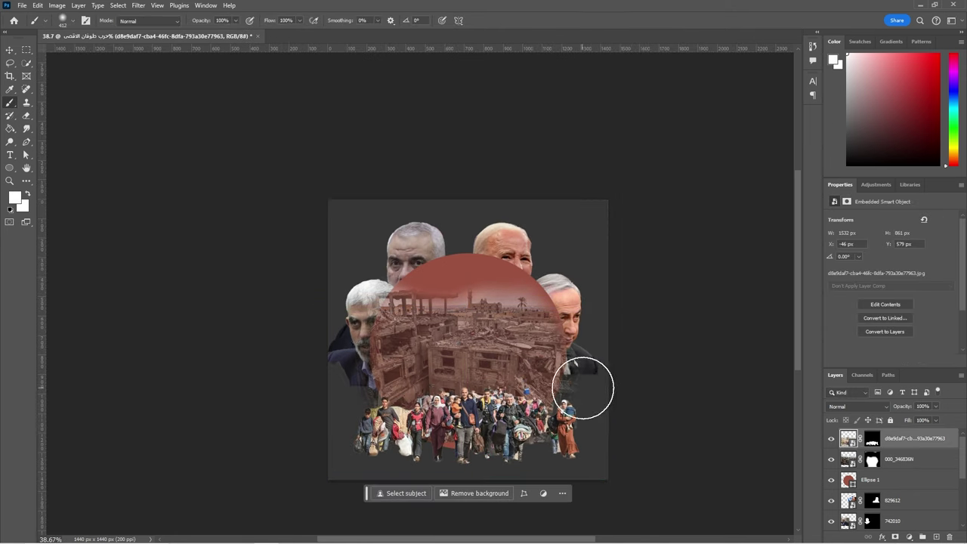
Scale the red circle, ruins and crowd layers down together, shrinking Ellipse 1 to 881 px
shift+click(870, 479)
key(ctrl+t)
drag(626, 475, 604, 471)
key(Return)
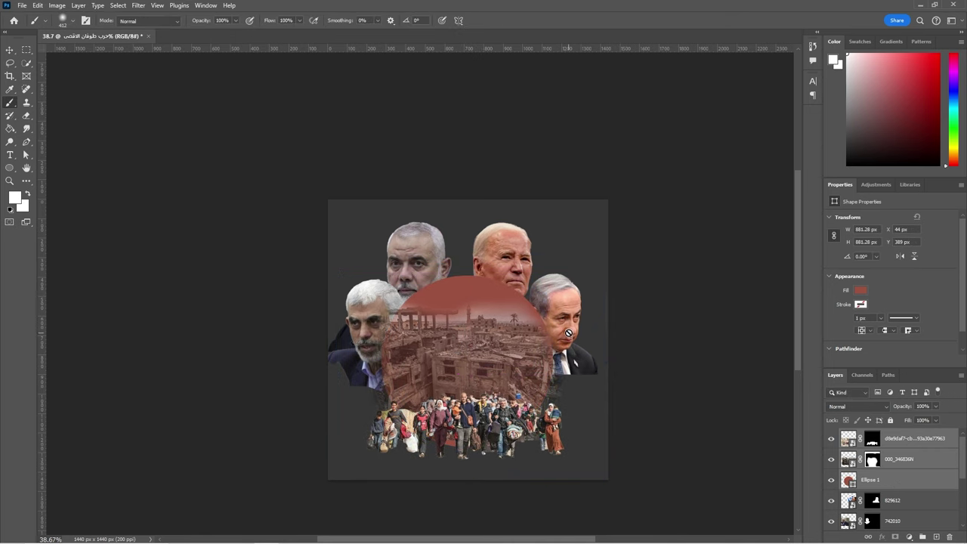
click(557, 315)
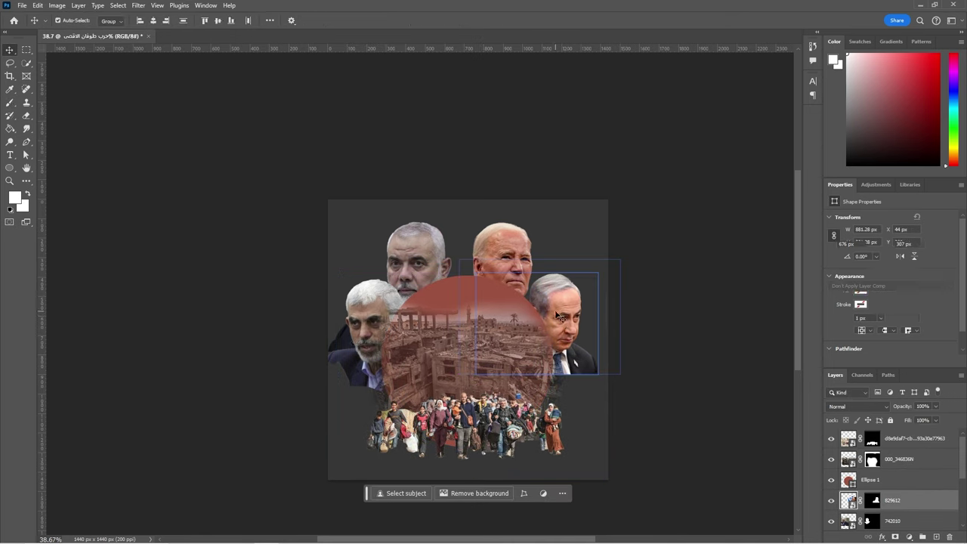
Restack the Ellipse 1 red circle layer so it sits beneath the portraits
click(925, 485)
key(ctrl+g)
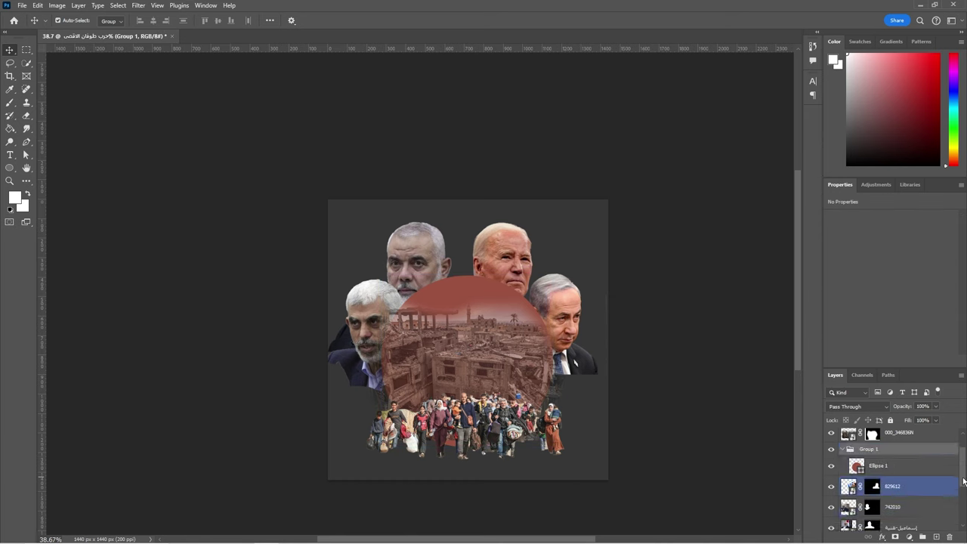
key(ctrl+z)
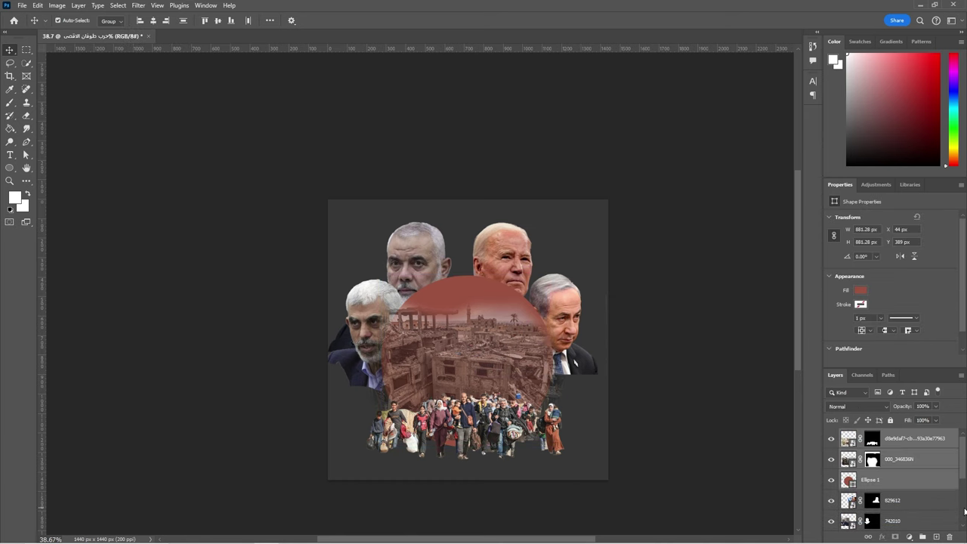
double_click(894, 482)
key(Escape)
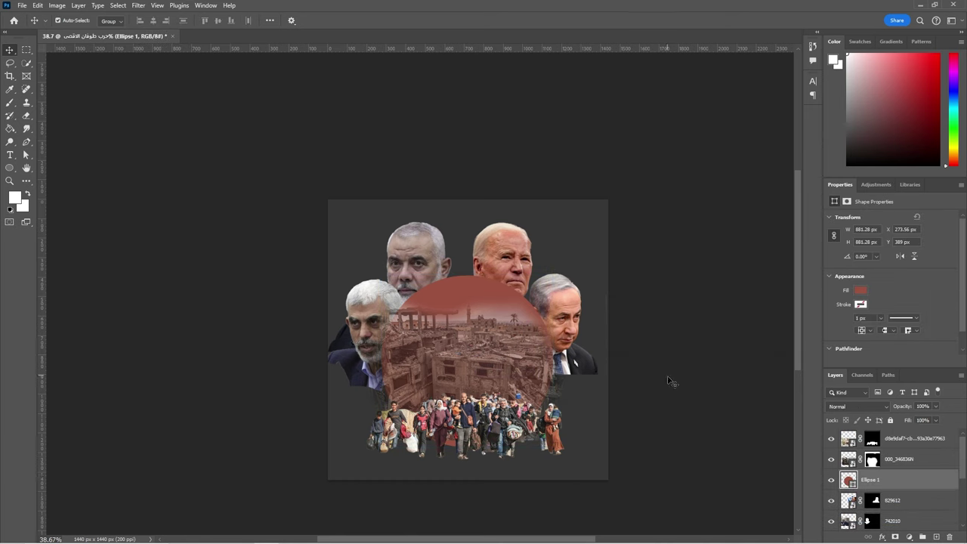
key(ctrl+bracketleft)
key(ctrl+bracketleft)
key(ctrl+bracketright)
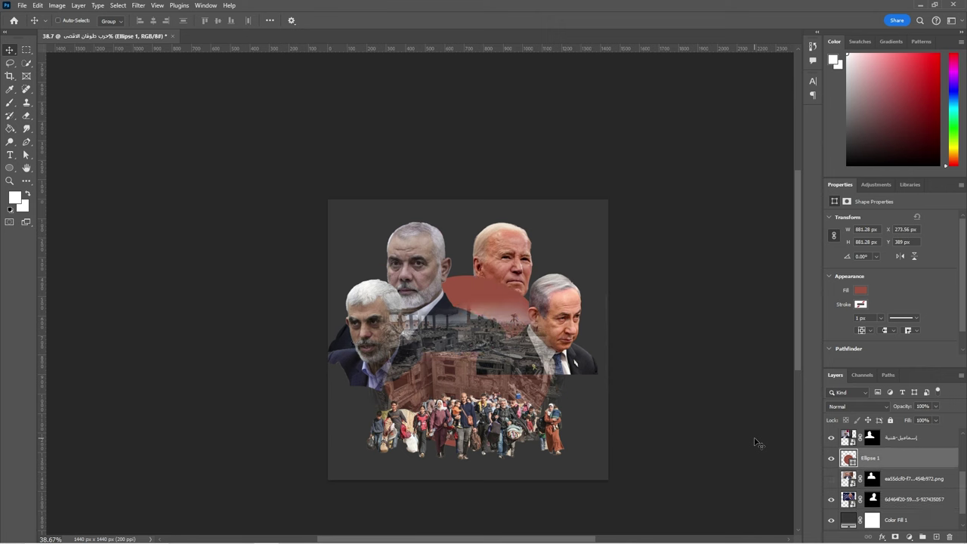
key(ctrl+bracketright)
key(ctrl+bracketright)
Shrink the circle, ruins and crowd to about 83%, and move the 829612 portrait up-right
scroll(963, 484, up, 1)
shift+click(906, 438)
key(ctrl+t)
mouse_move(608, 473)
mouse_down()
mouse_move(621, 471)
mouse_move(597, 476)
mouse_up()
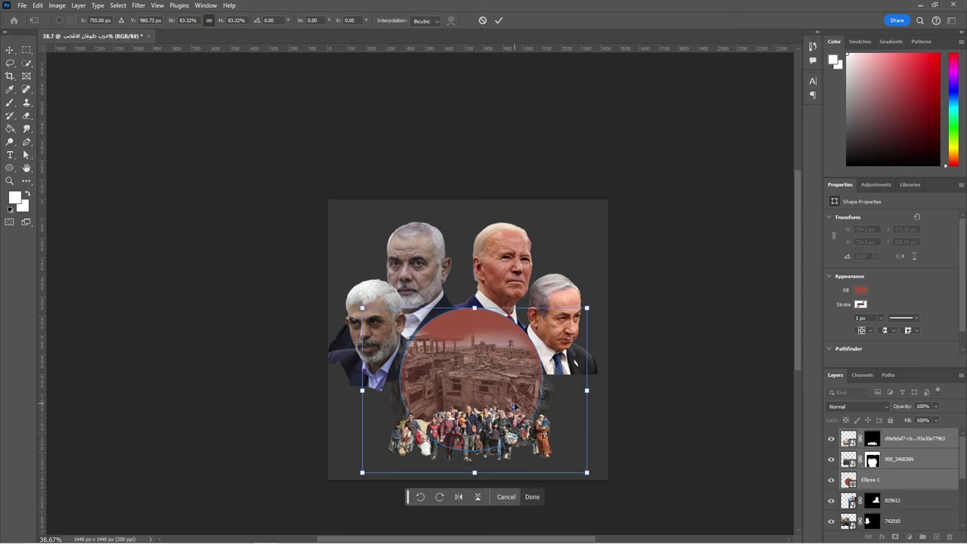
key(Return)
drag(508, 270, 521, 260)
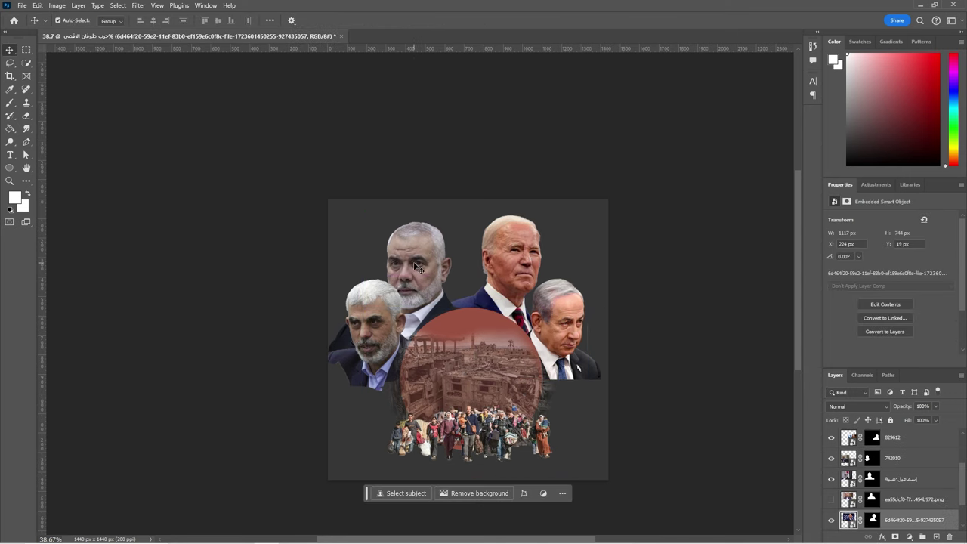
Nudge the top-centre portrait and boost its saturation with a clipped Hue/Saturation adjustment
drag(425, 257, 432, 246)
click(909, 536)
click(929, 408)
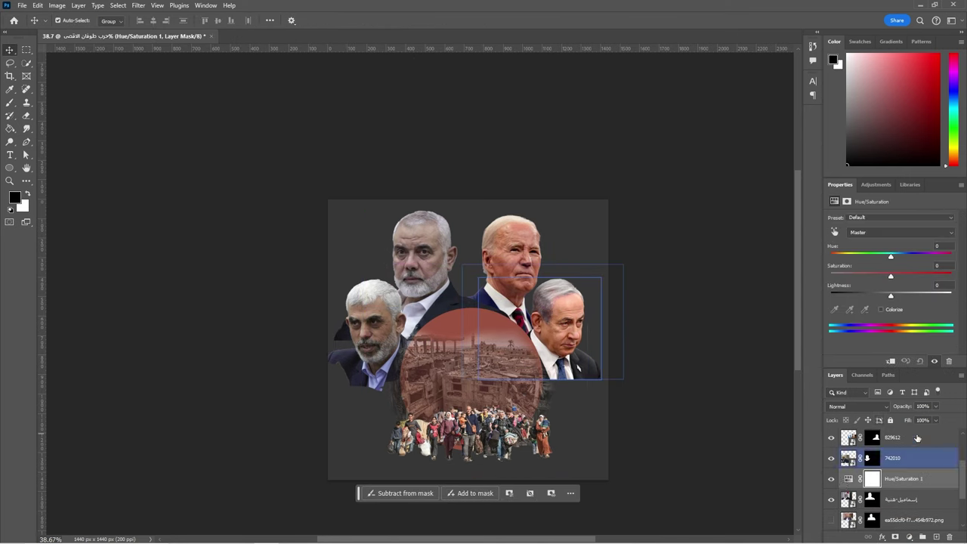
click(889, 360)
drag(889, 273, 899, 274)
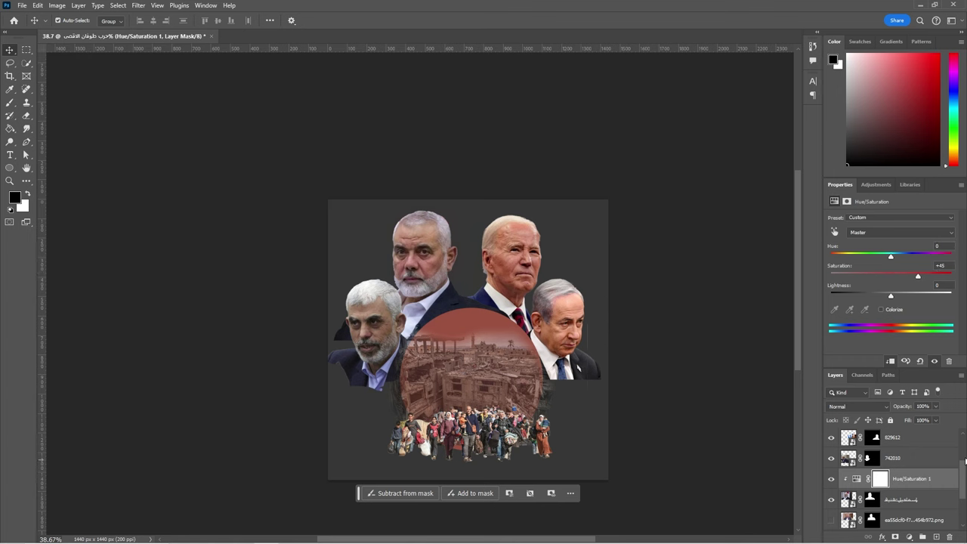
scroll(937, 476, up, 2)
Place a new portrait image above the 742010 layer and shrink it slightly
click(838, 494)
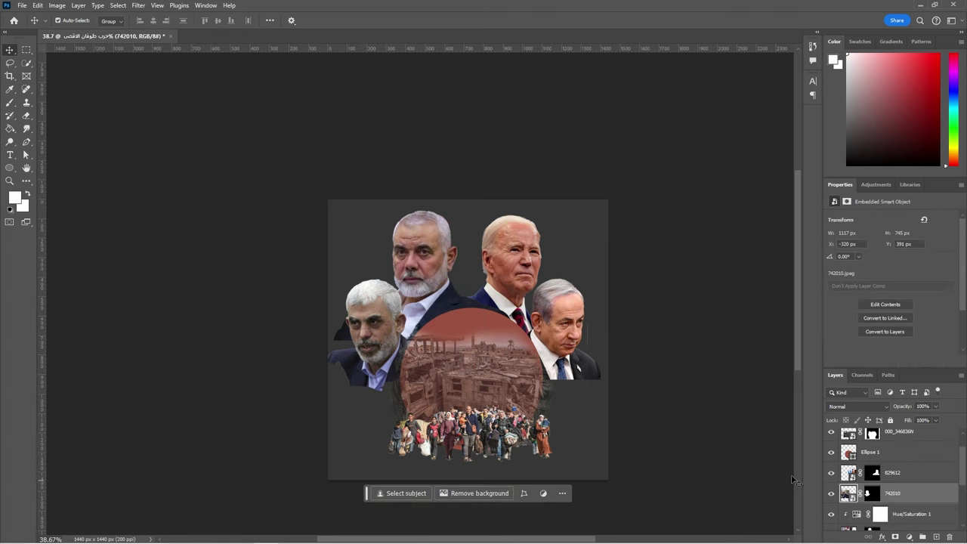
drag(966, 494, 518, 284)
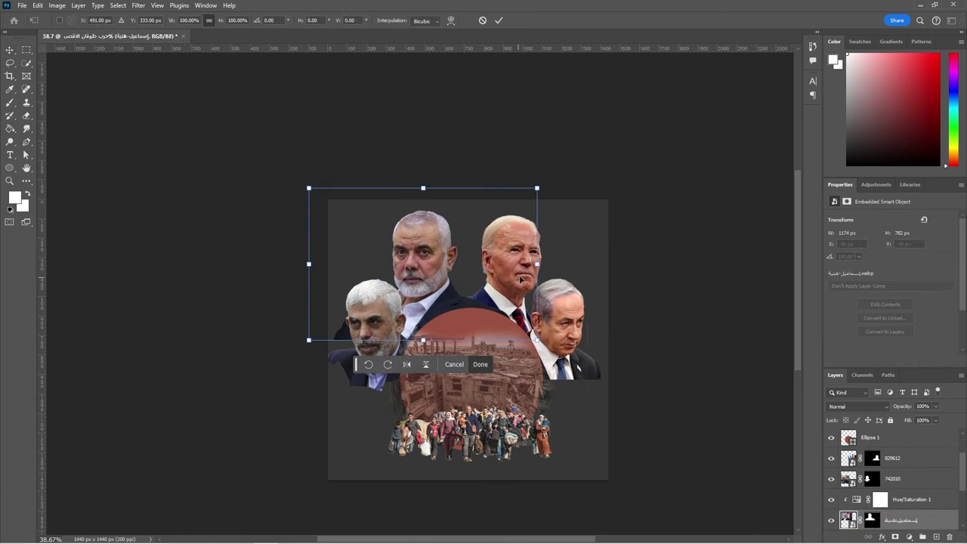
drag(531, 342, 530, 334)
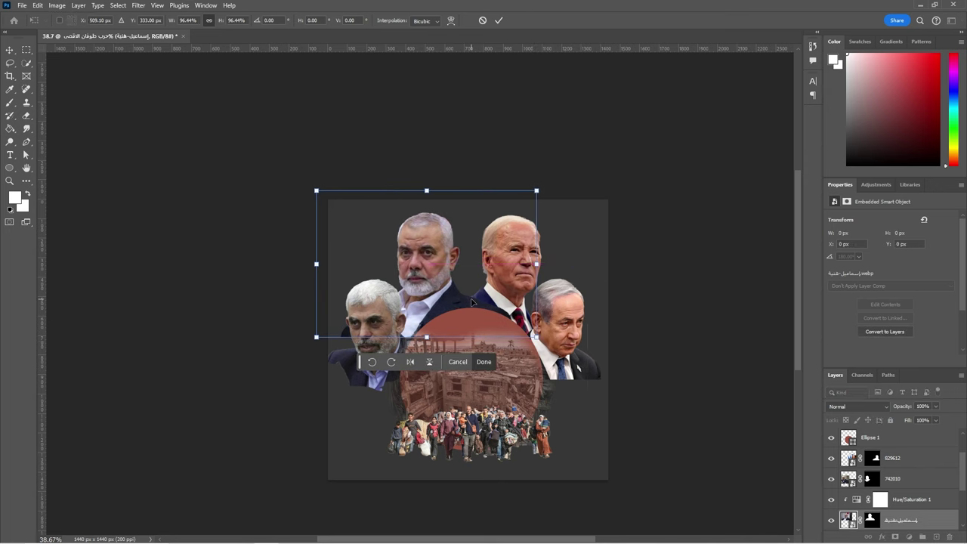
key(Return)
click(876, 479)
click(831, 479)
Mask the 742010 left leader out of his background with Select Subject, then reposition him
click(831, 479)
click(874, 481)
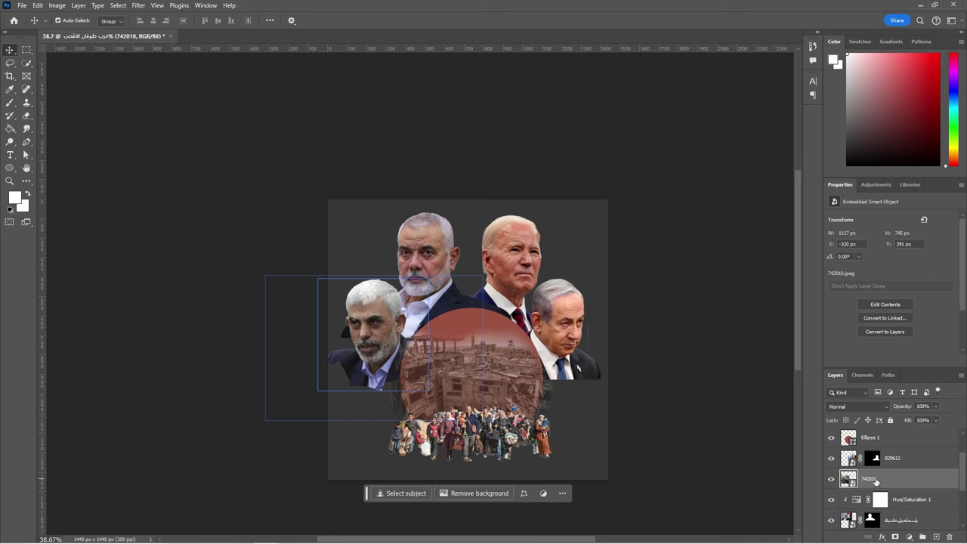
click(400, 493)
click(423, 434)
mouse_move(378, 365)
mouse_down()
mouse_move(385, 378)
mouse_move(388, 364)
mouse_up()
key(ctrl+t)
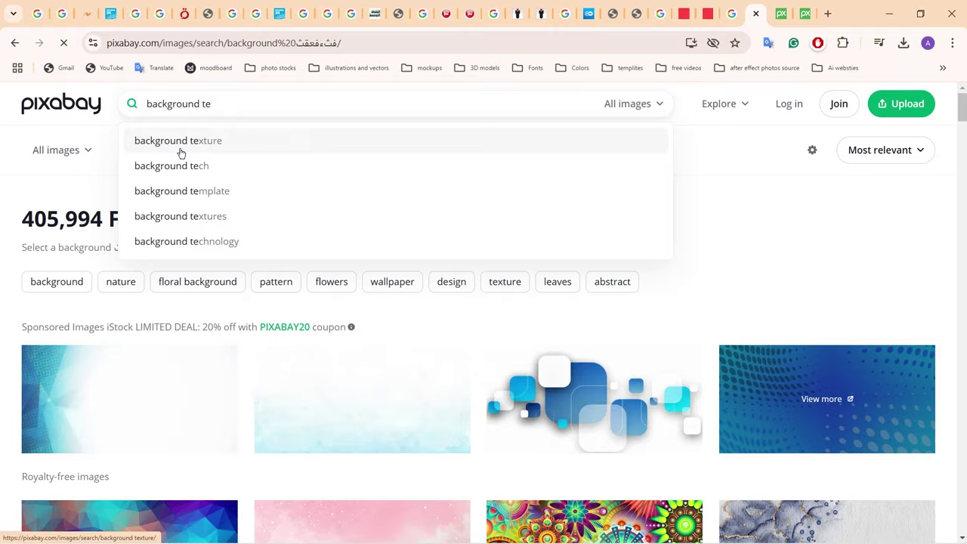
Download the smoke background photo from Pixabay's background texture results
click(179, 146)
drag(963, 106, 963, 278)
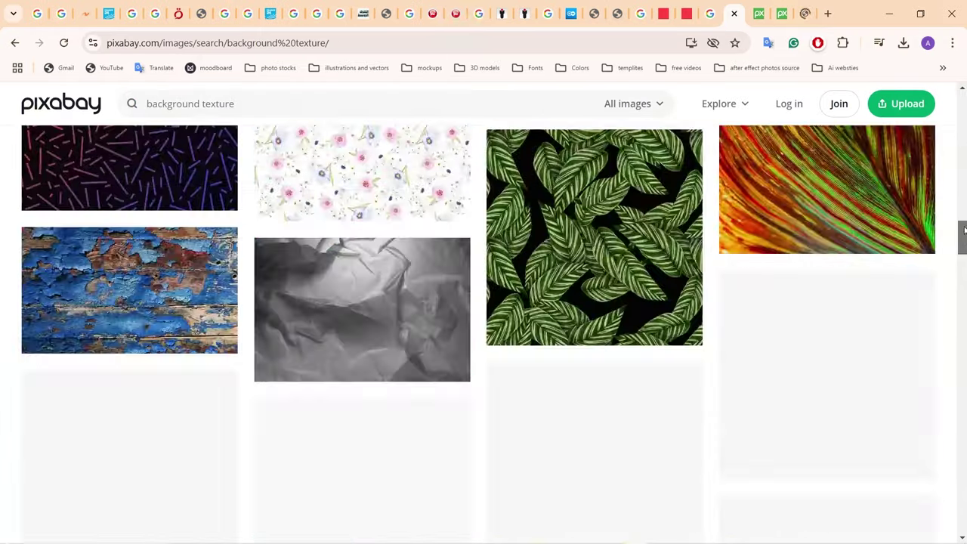
scroll(665, 295, down, 1)
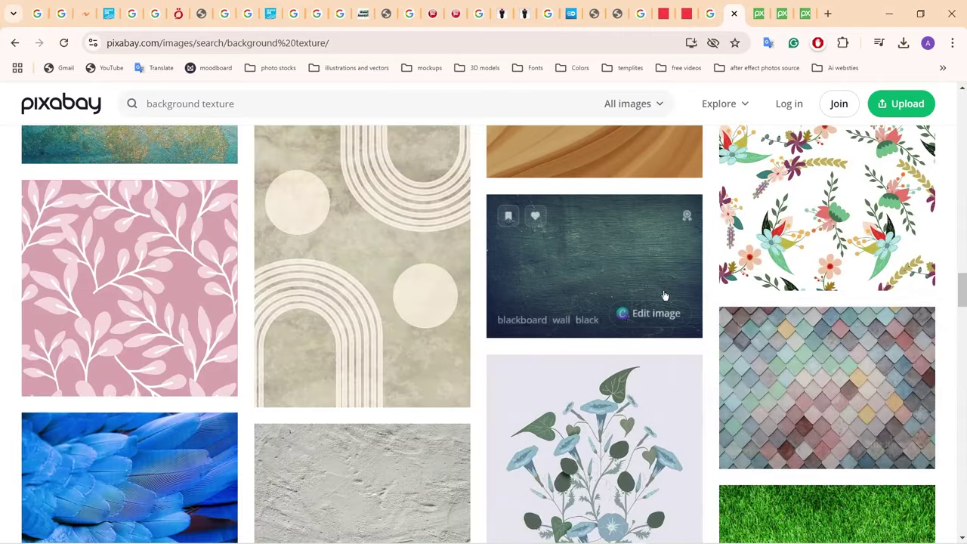
drag(963, 283, 963, 323)
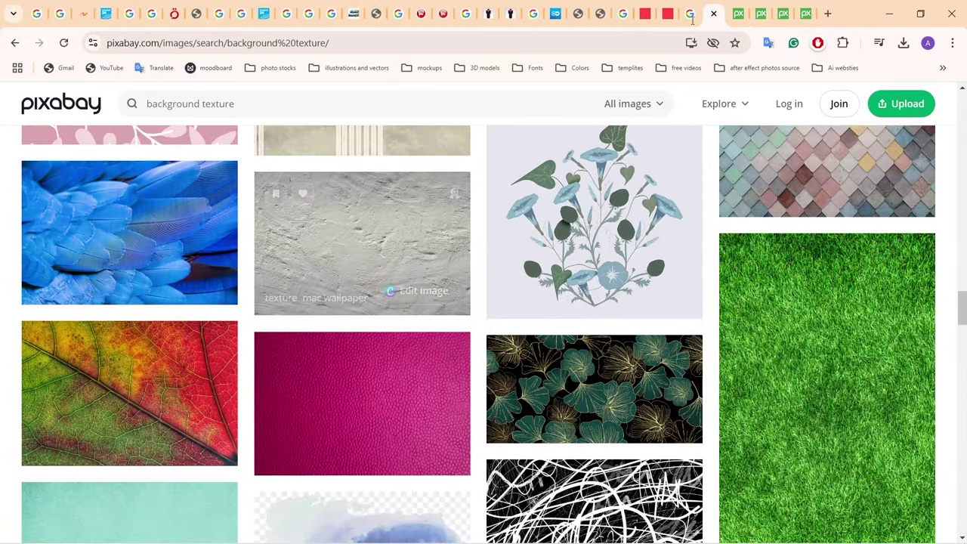
click(594, 500)
scroll(962, 176, down, 5)
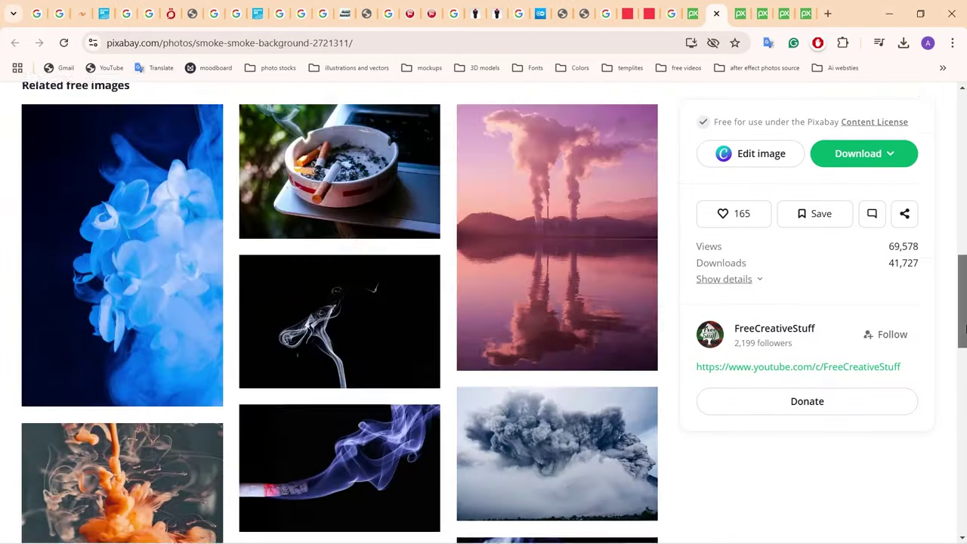
scroll(906, 197, up, 6)
click(863, 198)
click(753, 367)
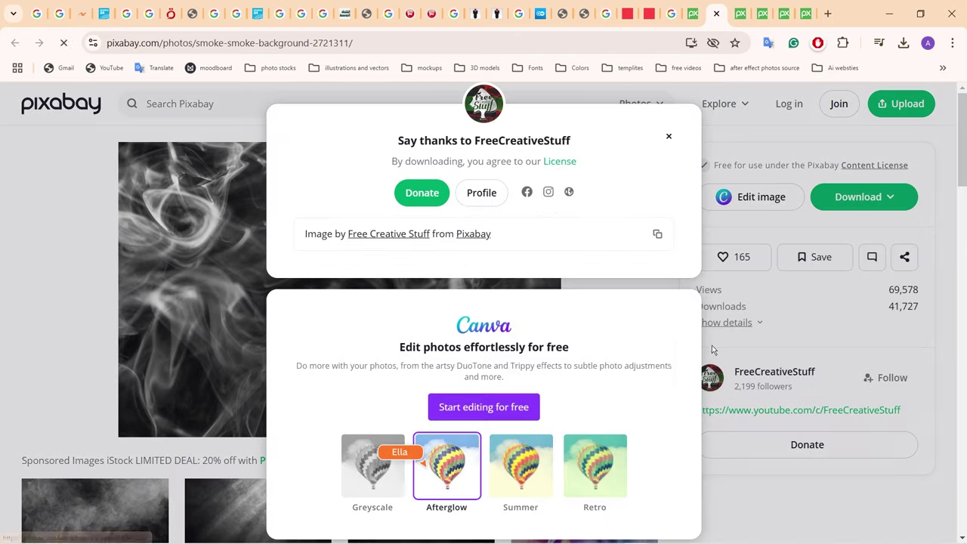
click(773, 393)
Download the cracked white wall and grunge wall textures
key(alt+Left)
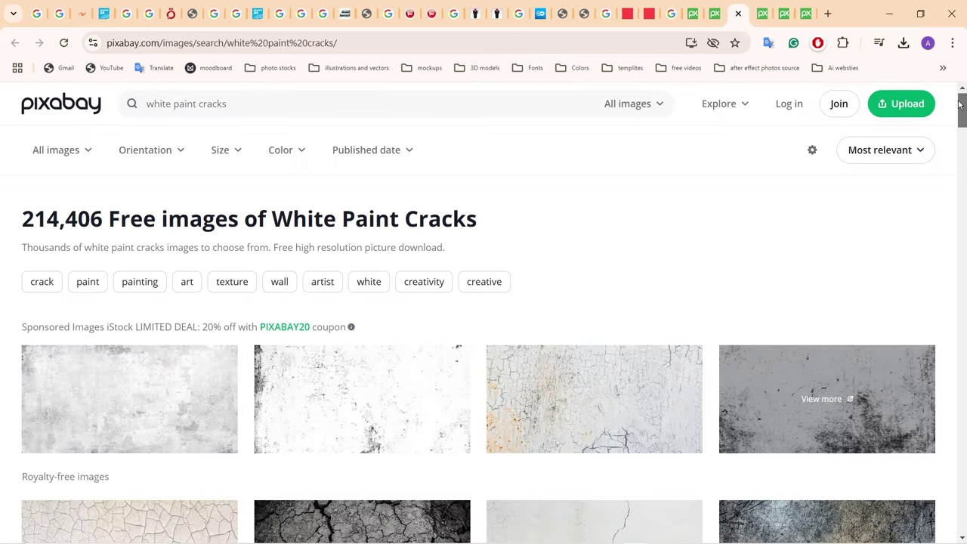
scroll(963, 135, down, 5)
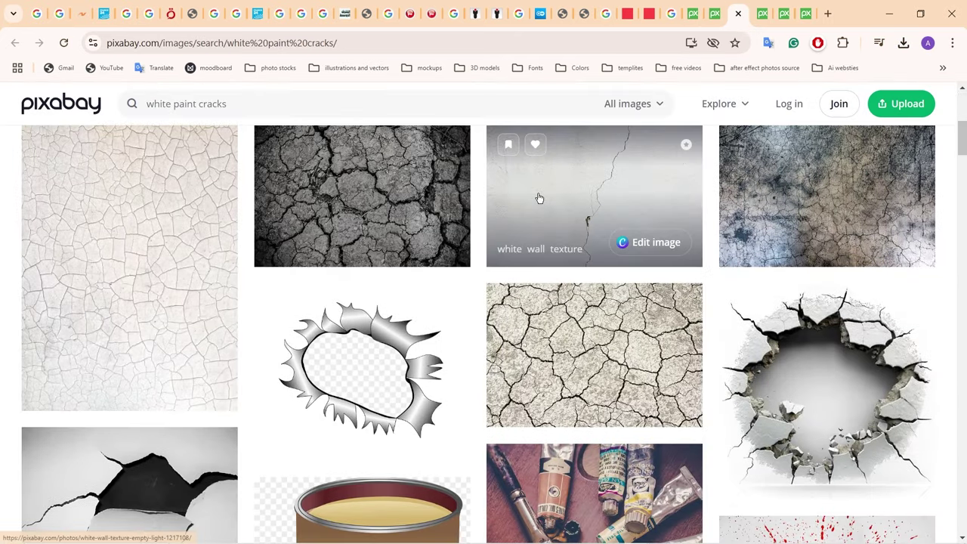
click(594, 204)
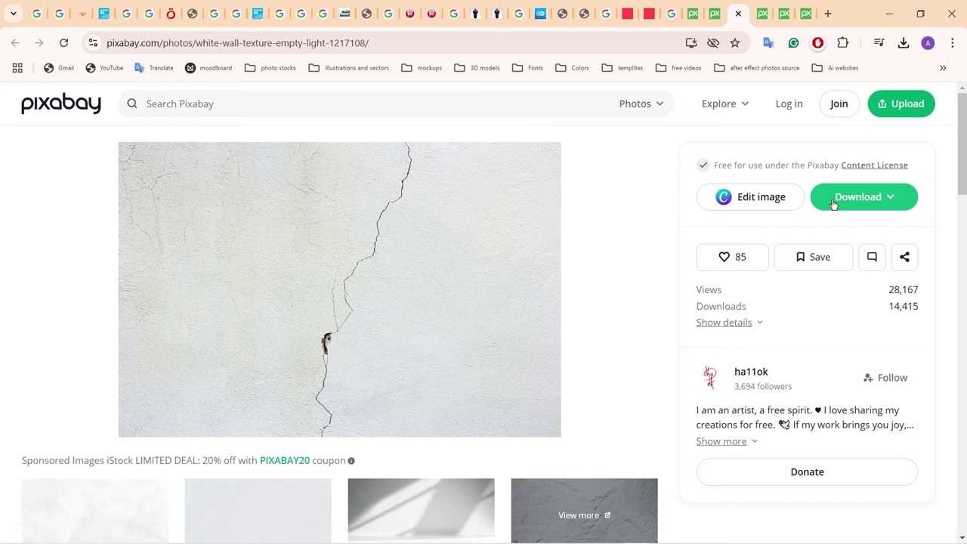
click(833, 198)
click(759, 381)
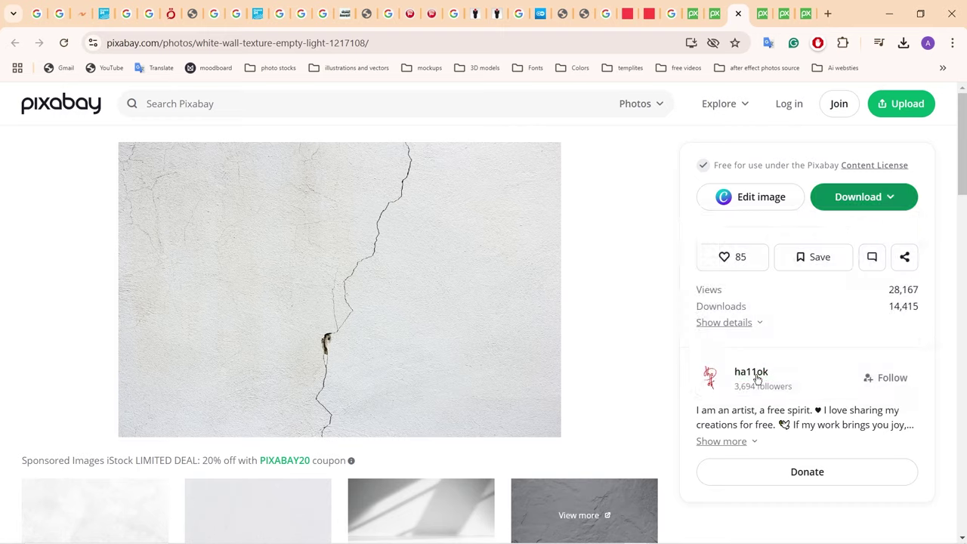
key(ctrl+w)
click(858, 196)
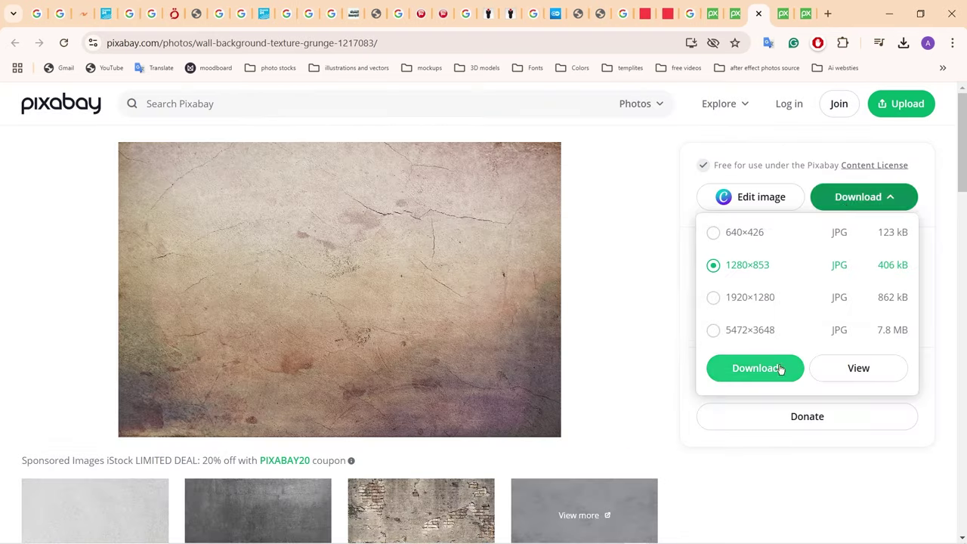
click(755, 370)
Download the blackboard and rough plaster textures
key(ctrl+w)
click(846, 198)
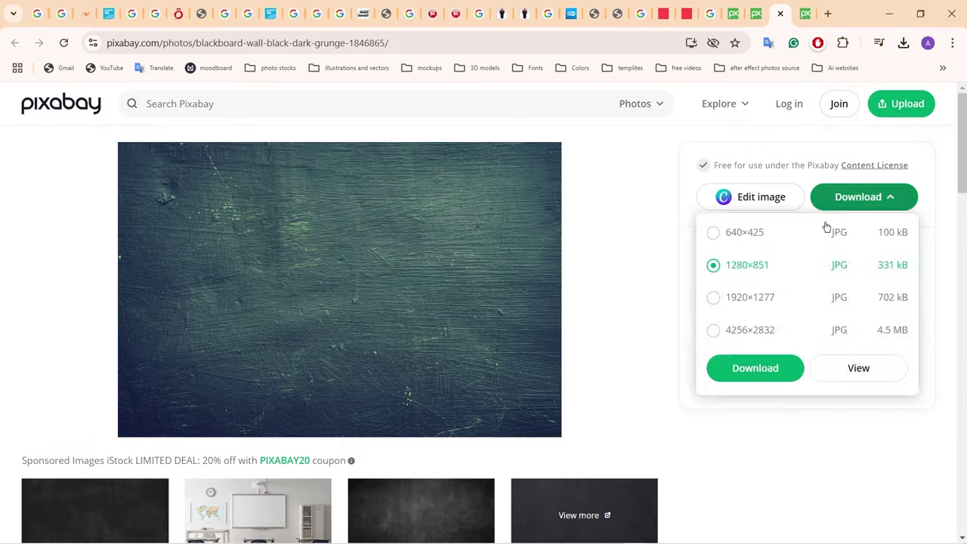
click(753, 367)
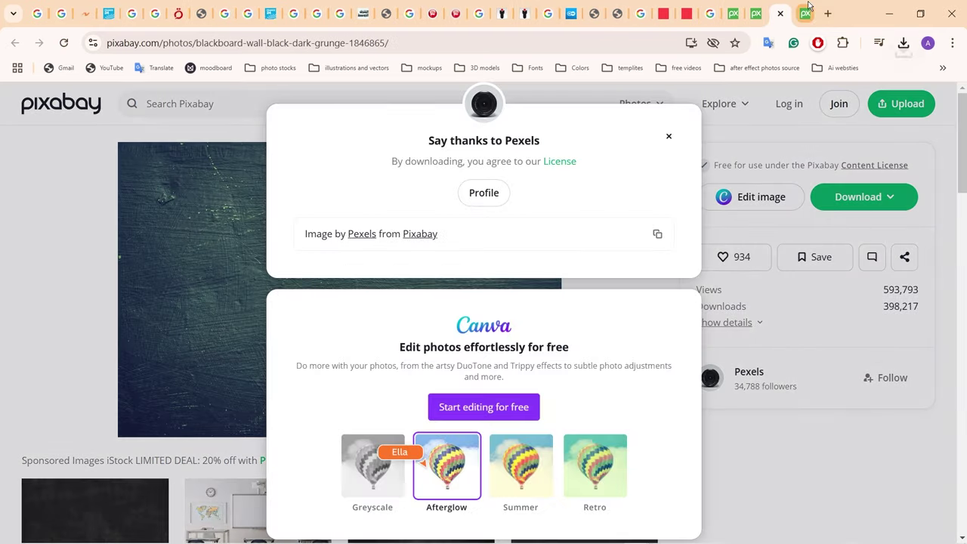
key(ctrl+w)
click(857, 196)
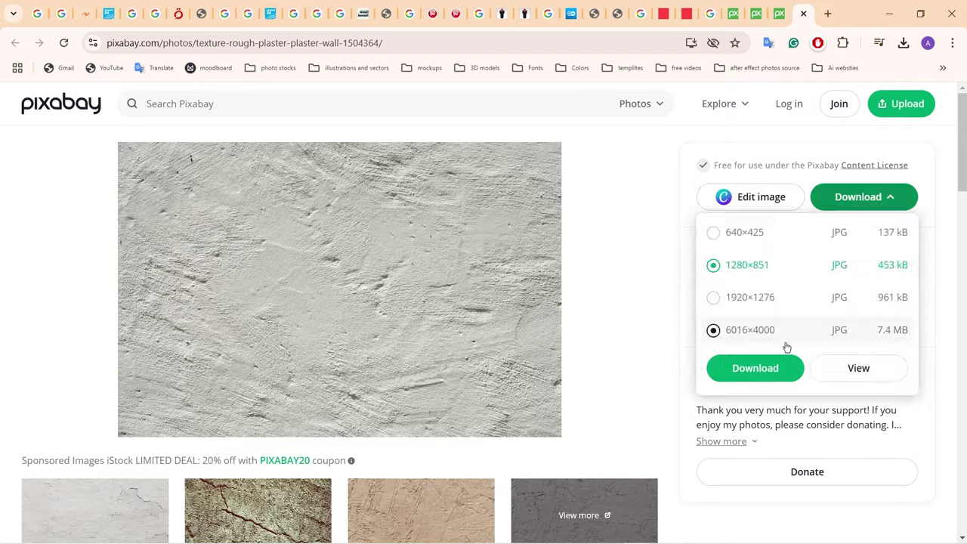
click(756, 367)
Place the plaster texture-1504364_1280 from the downloads folder into the poster and enlarge it
key(Return)
key(alt+Tab)
click(454, 352)
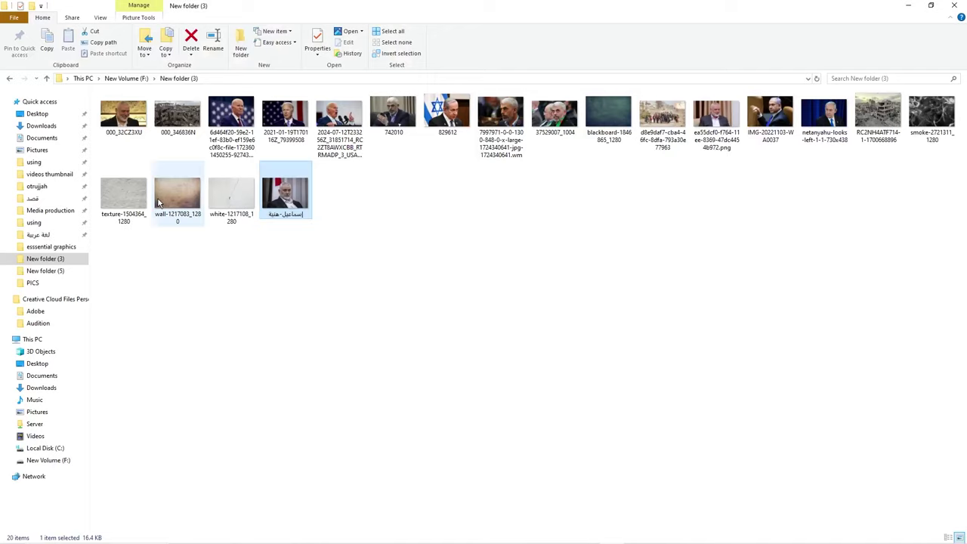
key(alt+Tab)
drag(118, 189, 468, 340)
drag(610, 436, 663, 490)
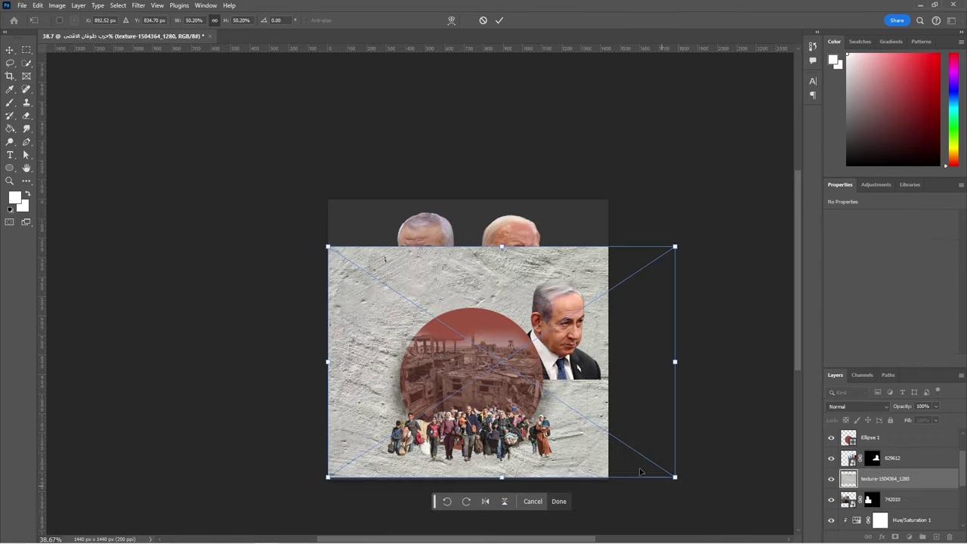
Stretch the plaster texture over the poster, move it down the stack, and blend it in Overlay at lower opacity
drag(342, 252, 291, 217)
drag(366, 293, 353, 269)
key(Return)
key(ctrl+shift+bracketleft)
key(ctrl+bracketright)
click(861, 406)
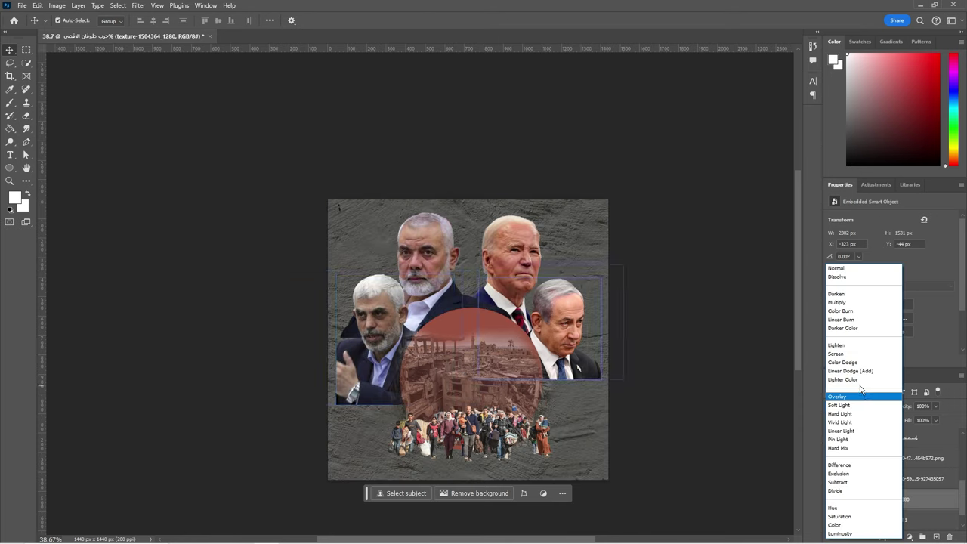
click(852, 396)
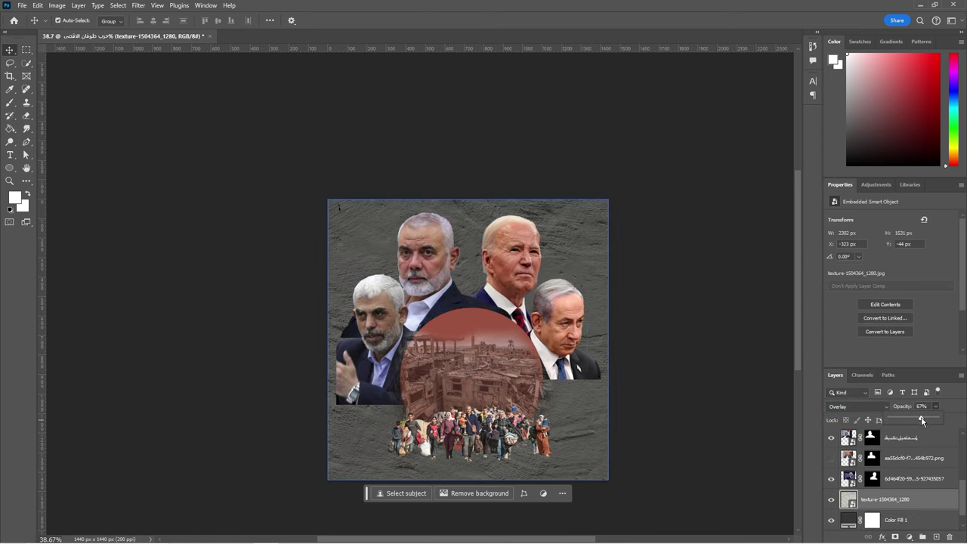
drag(922, 421, 911, 420)
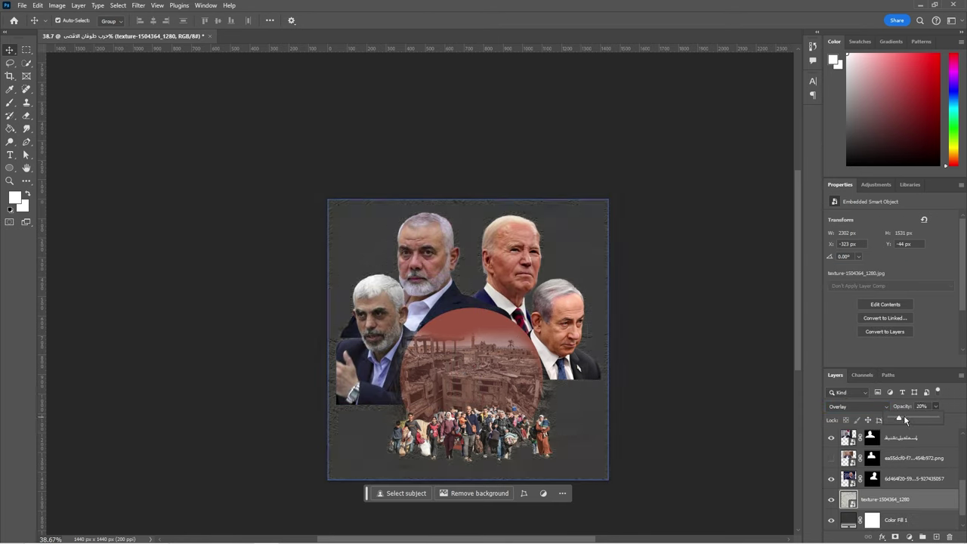
Place the blackboard-1846865_1280 texture, stretch it wider, and set it to Overlay
key(alt+Tab)
click(177, 194)
drag(608, 113, 566, 259)
drag(607, 363, 684, 355)
key(Return)
click(857, 407)
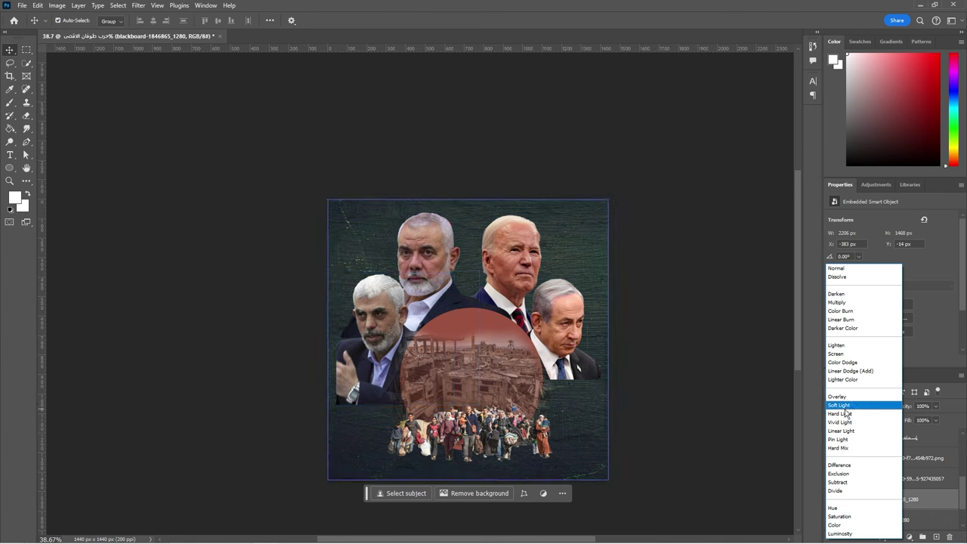
click(846, 398)
Add a layer mask to the blackboard and adjust its Blend If dark-tone slider
click(895, 536)
key(b)
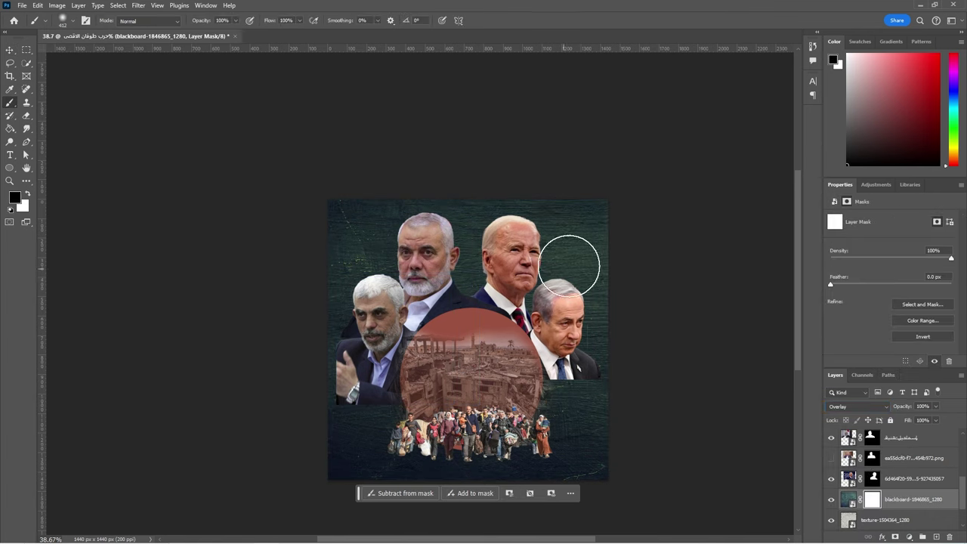
double_click(848, 499)
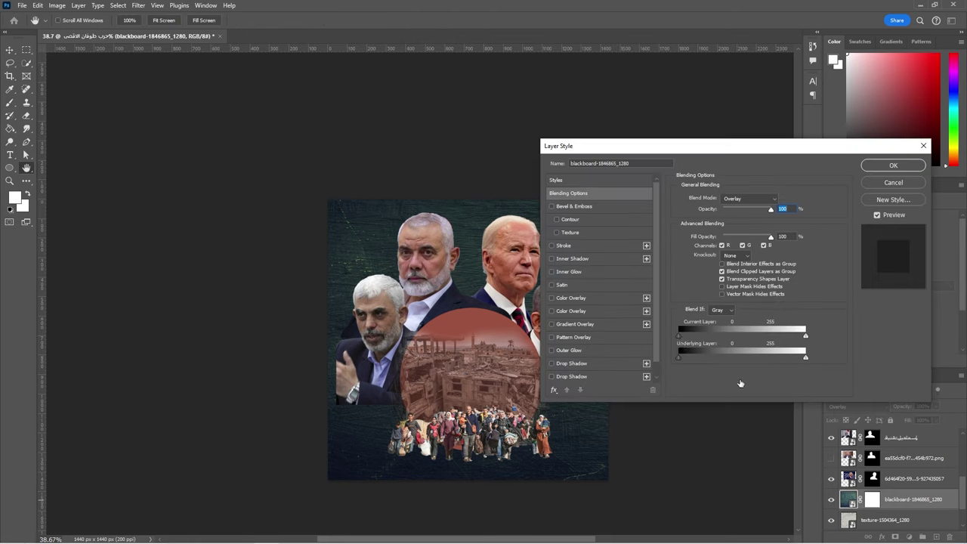
drag(682, 334, 680, 334)
click(893, 164)
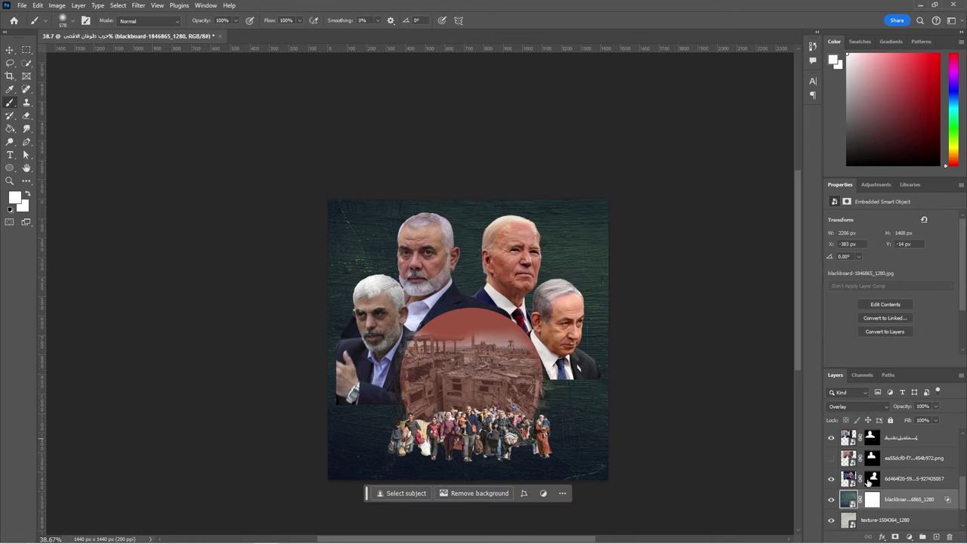
drag(554, 386, 512, 337)
click(909, 537)
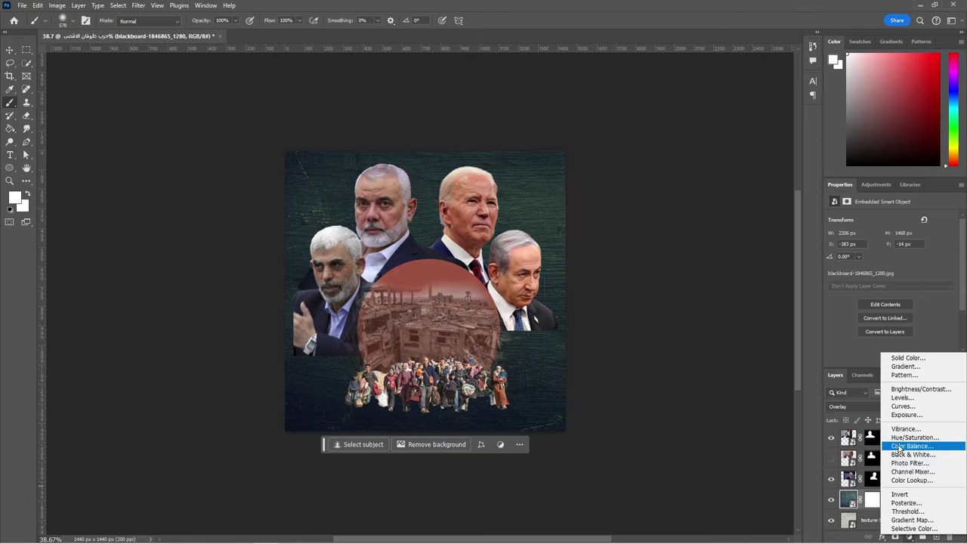
Grey the blackboard background with a Hue/Saturation layer: Hue +47, Saturation −75
click(906, 400)
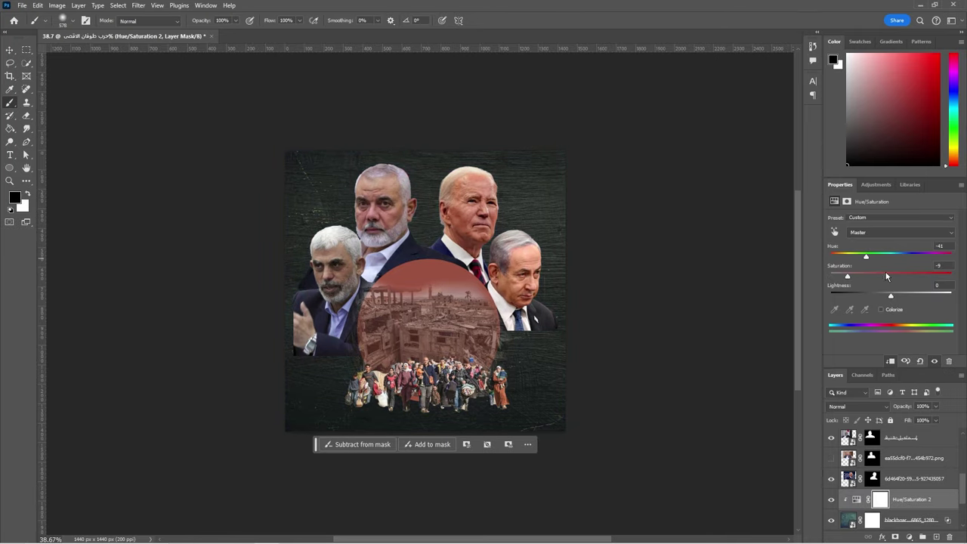
drag(857, 256, 904, 256)
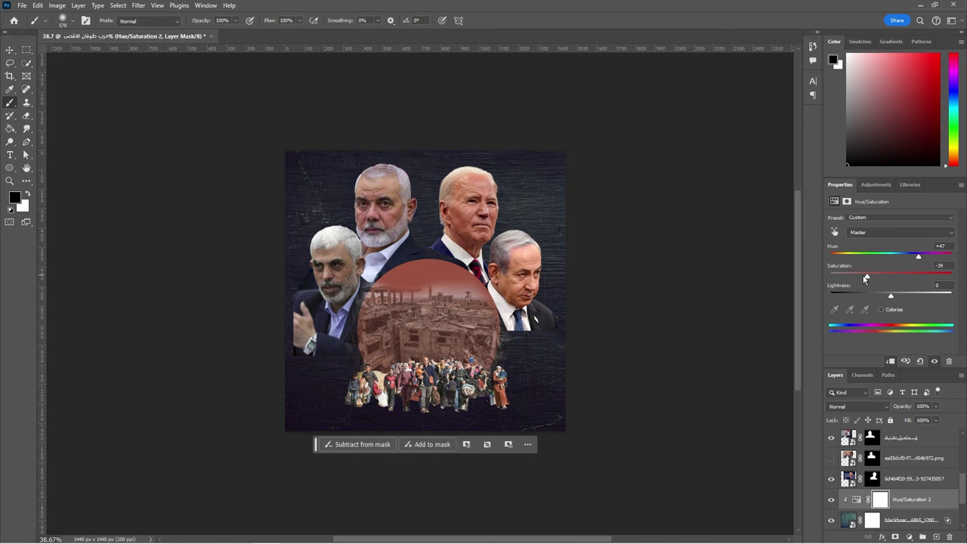
key(v)
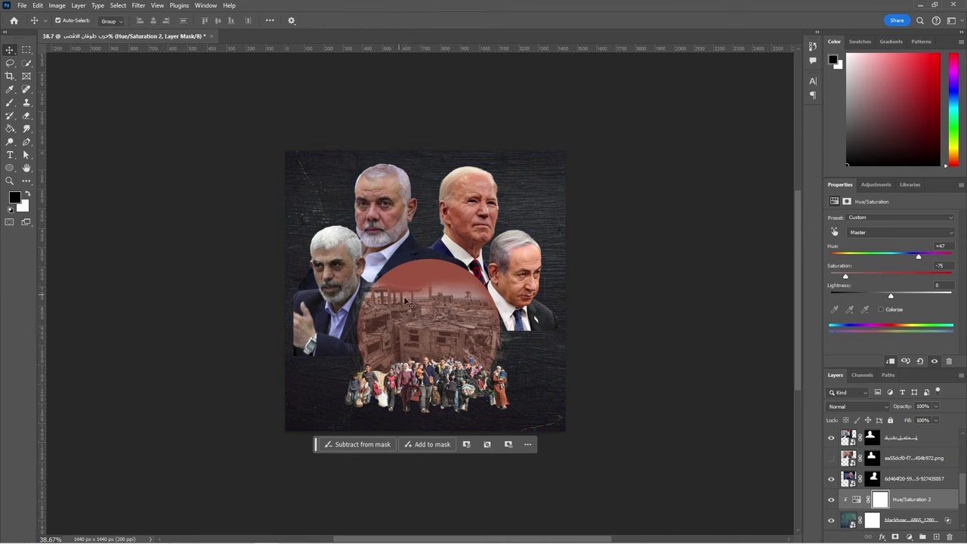
scroll(654, 423, up, 2)
Paint black shading on a new layer along the right side at 64% opacity
key(ctrl+shift+alt+n)
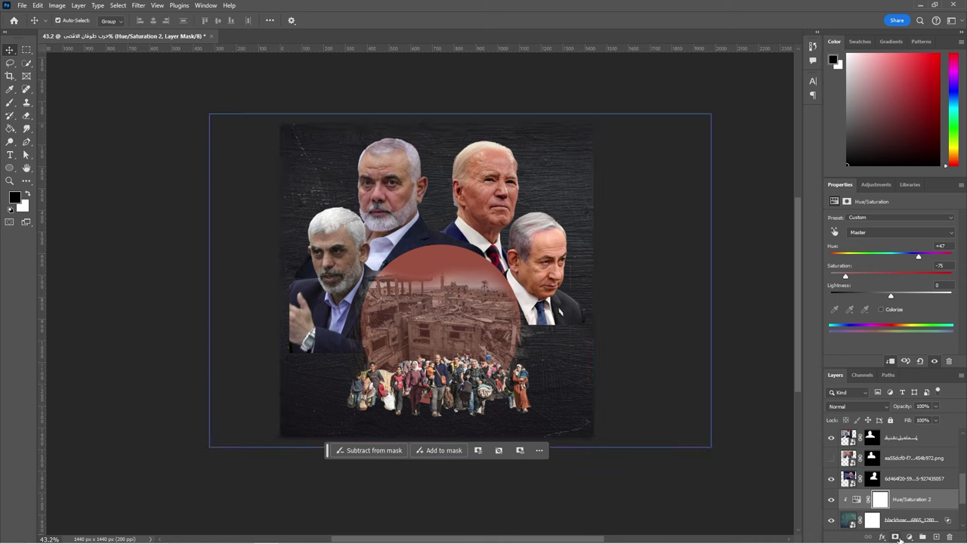
key(b)
key(d)
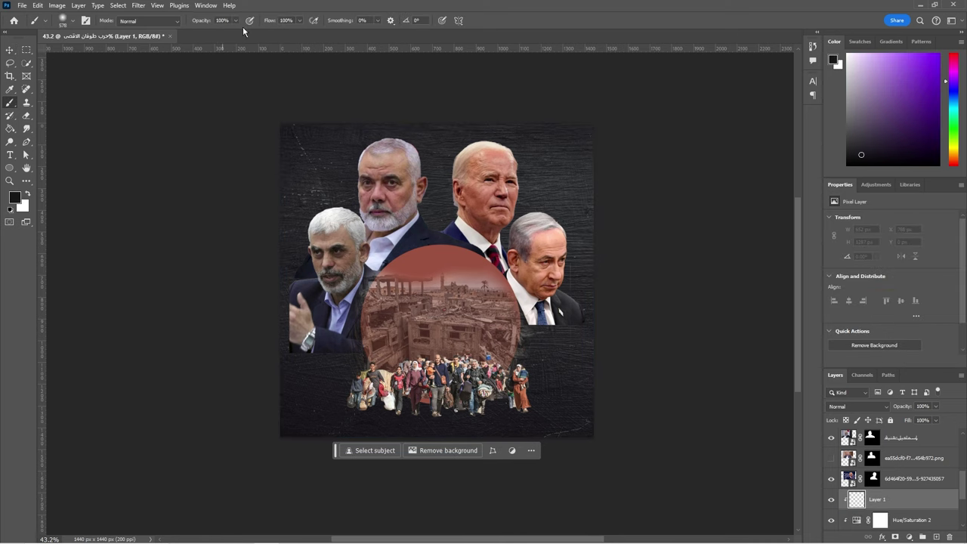
drag(448, 120, 624, 280)
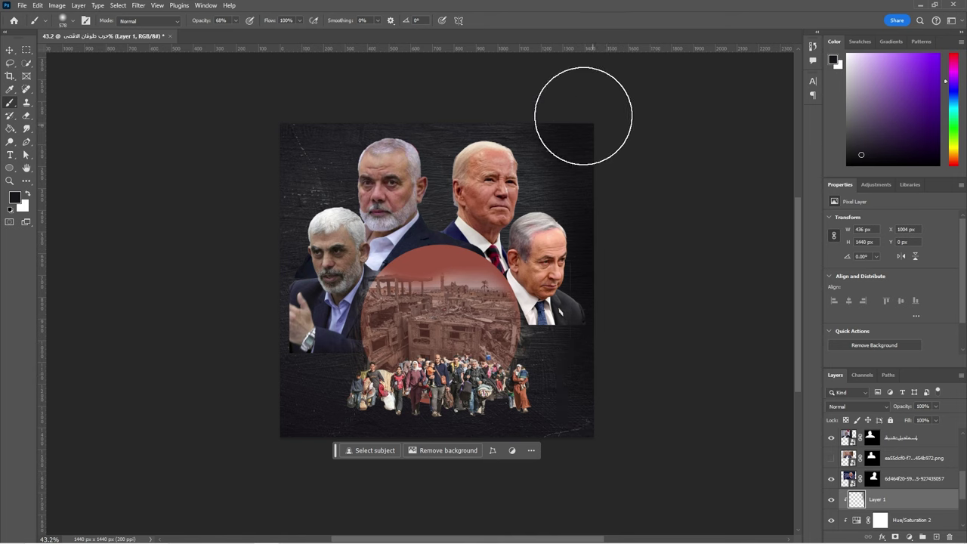
click(857, 407)
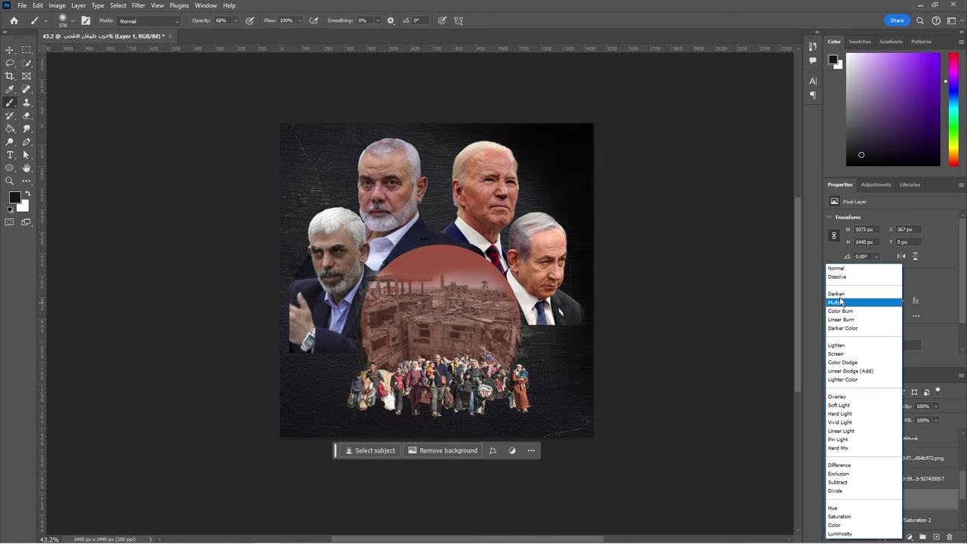
key(Escape)
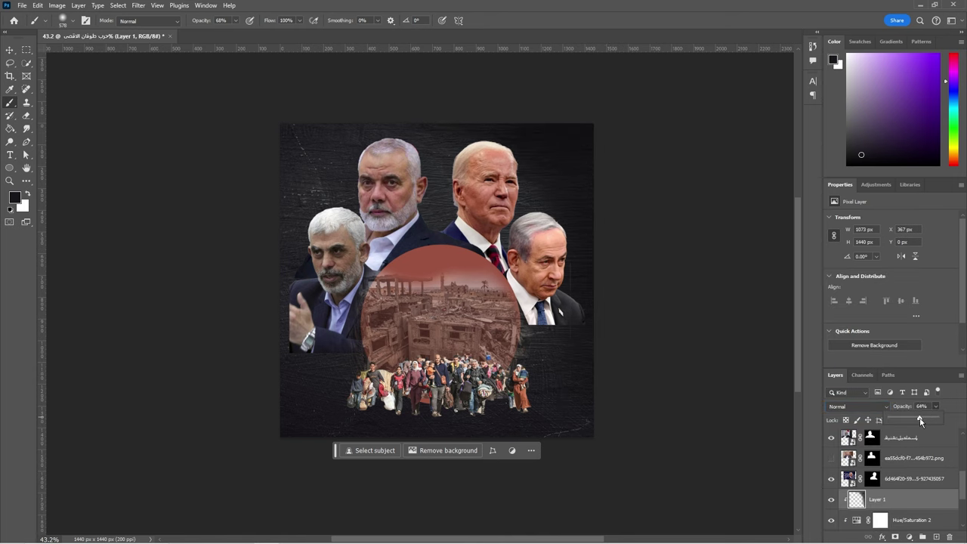
Select the crowd of people photo and begin free-transforming it
key(v)
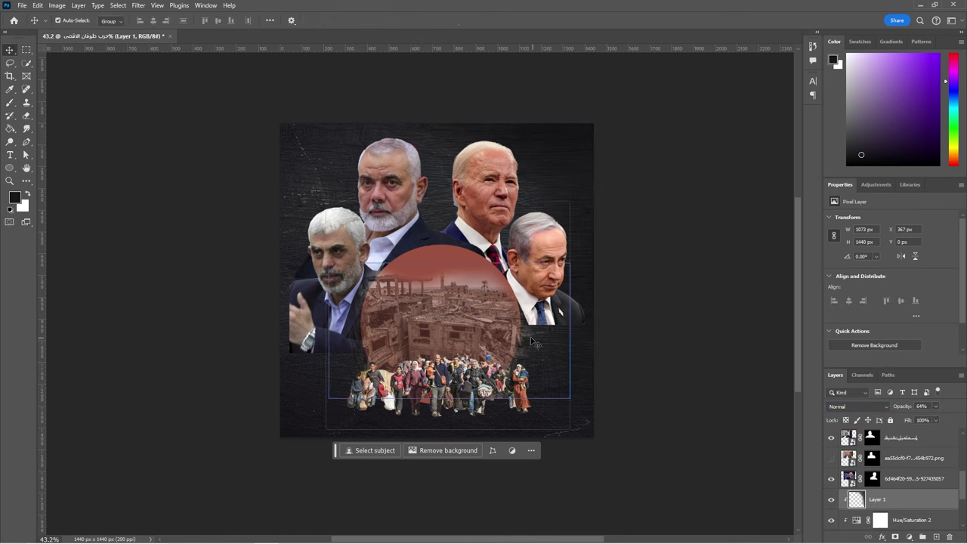
click(517, 421)
key(ctrl+t)
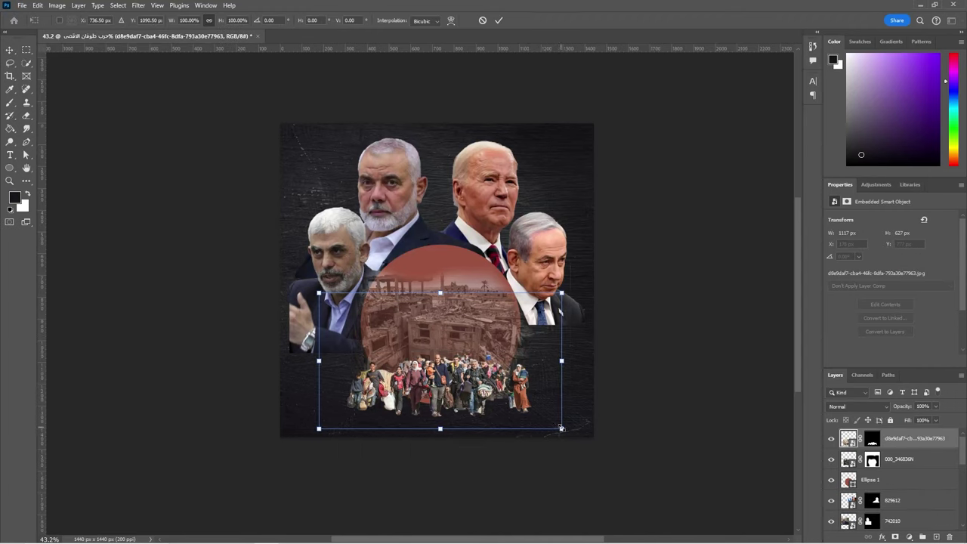
Enlarge the crowd photo slightly and move it lower
drag(562, 429, 570, 435)
key(Return)
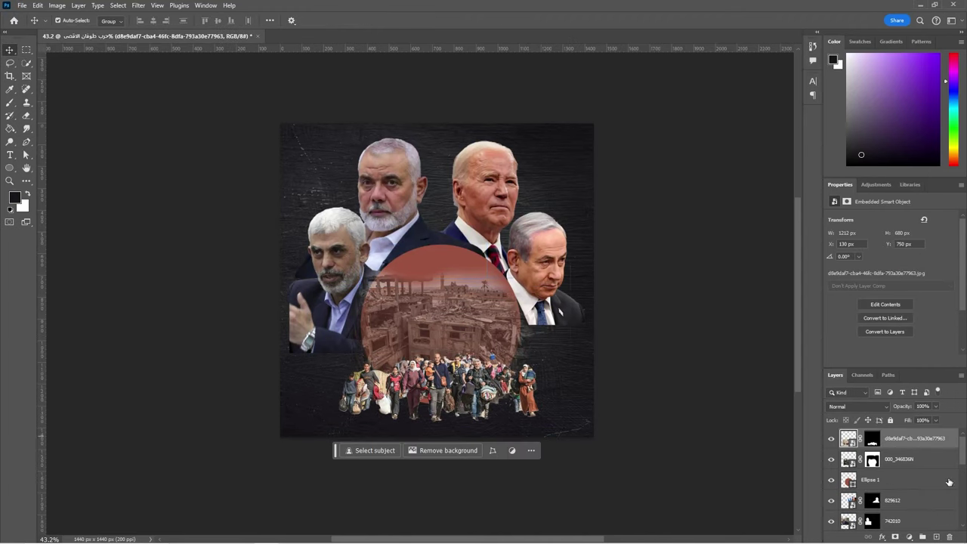
scroll(891, 476, down, 3)
Scale the 829612 and 742010 portraits together down to 96.47%
click(892, 433)
shift+click(893, 453)
scroll(891, 476, up, 2)
key(ctrl+t)
drag(596, 352, 590, 344)
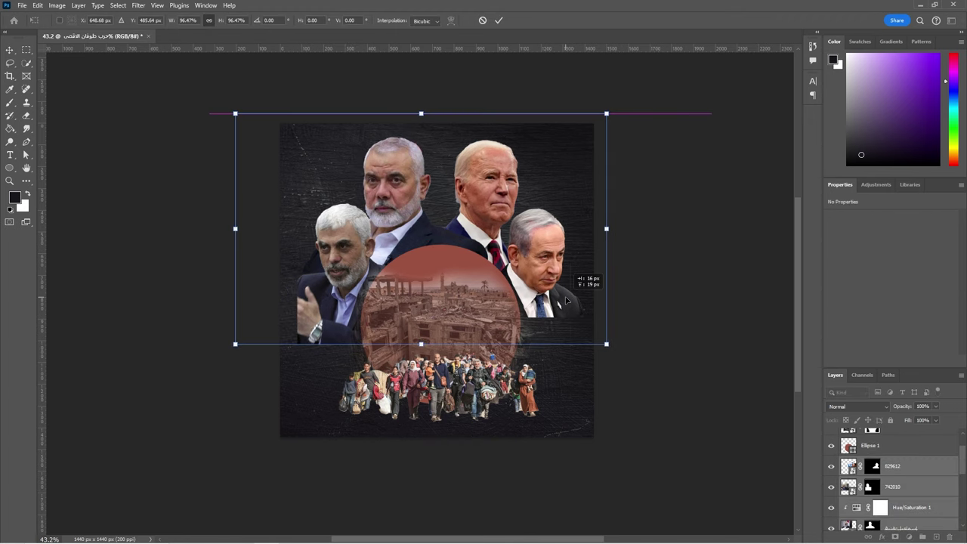
key(Return)
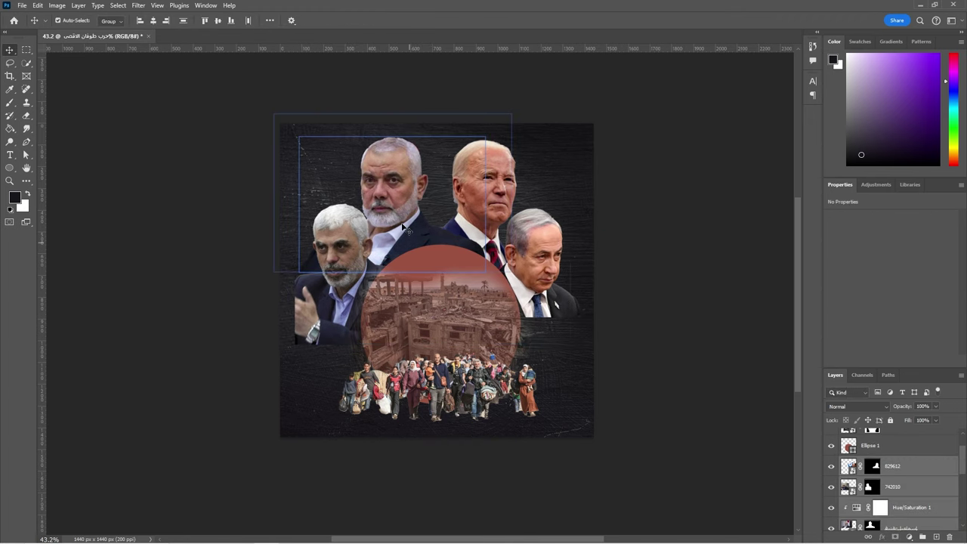
Nudge the top-centre leader portrait slightly into place
click(661, 481)
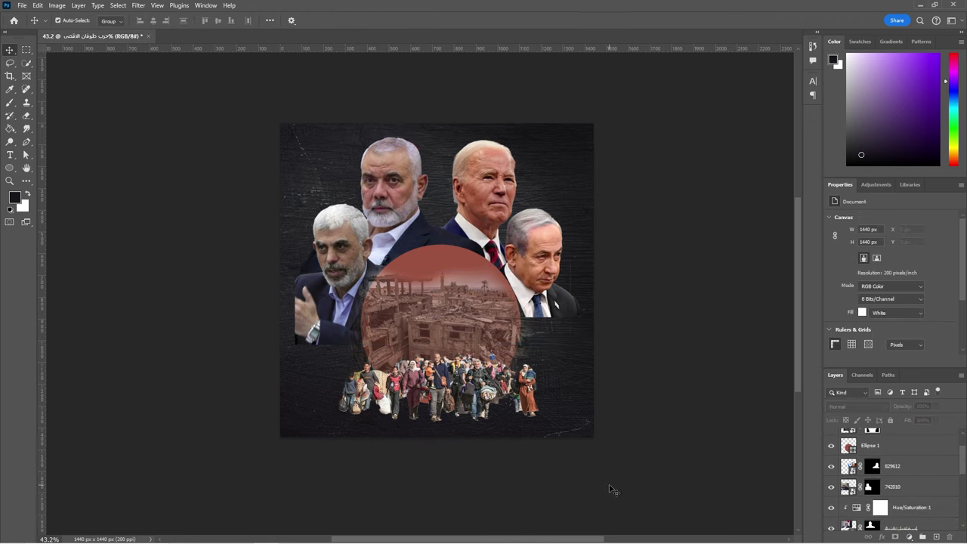
click(398, 211)
key(ctrl+t)
drag(412, 239, 403, 224)
key(Return)
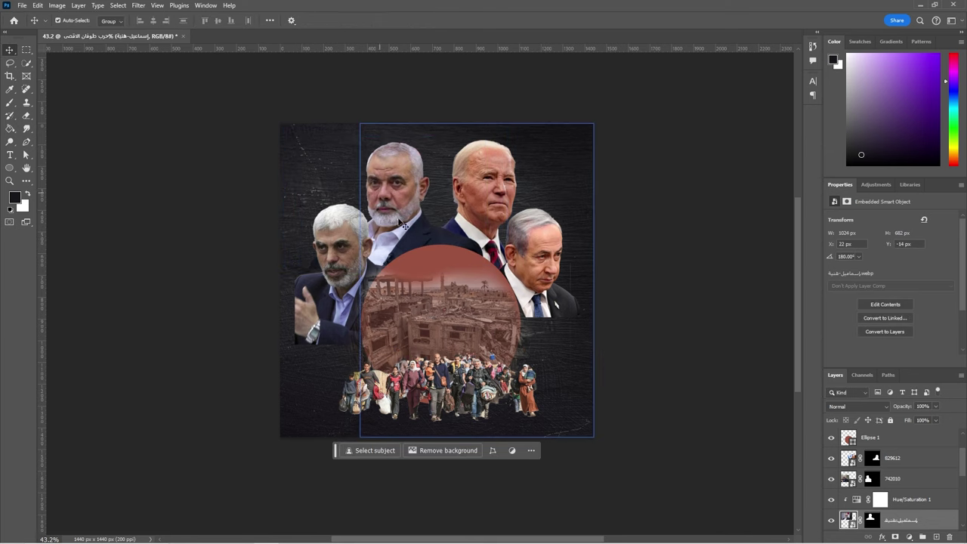
Set up a 267 px brush for editing the leader portraits' masks
key(ctrl+backslash)
key(b)
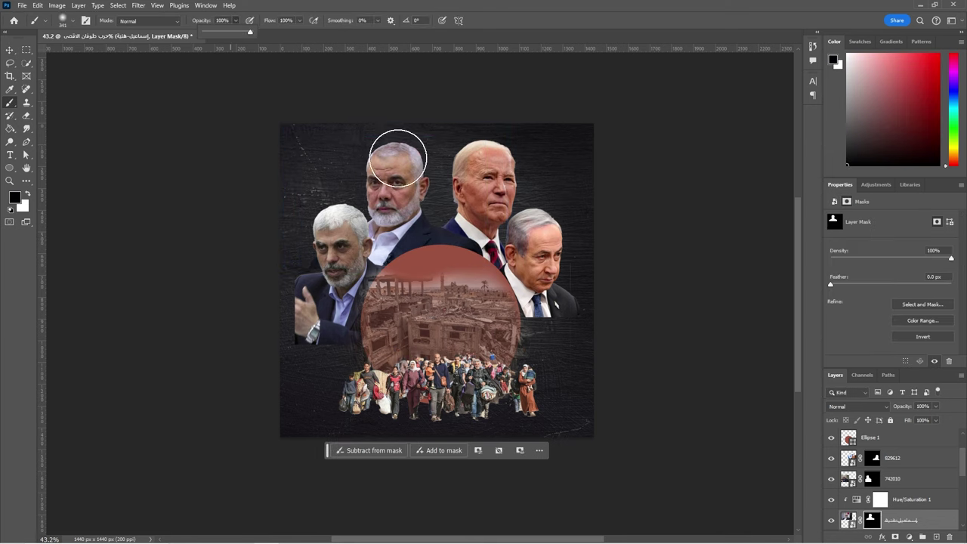
drag(479, 265, 456, 282)
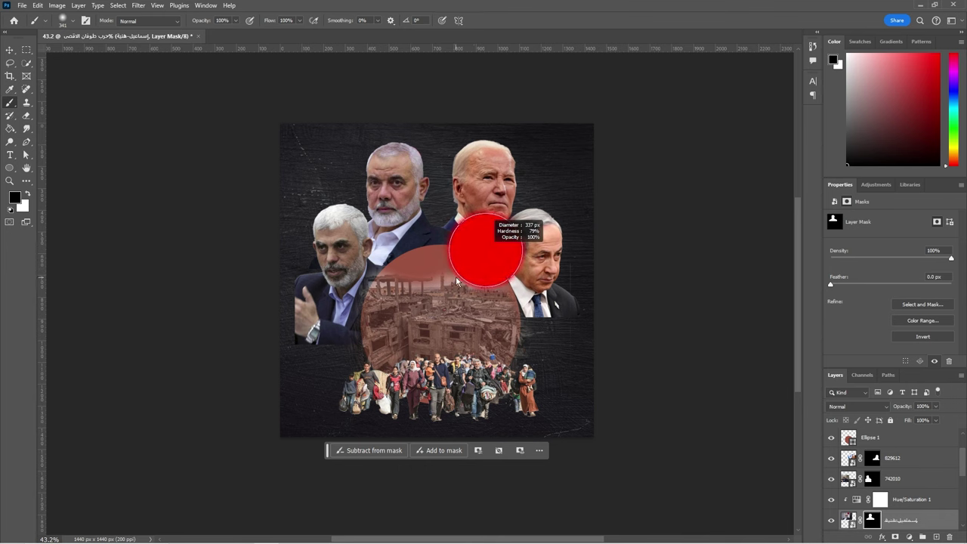
drag(427, 212, 502, 263)
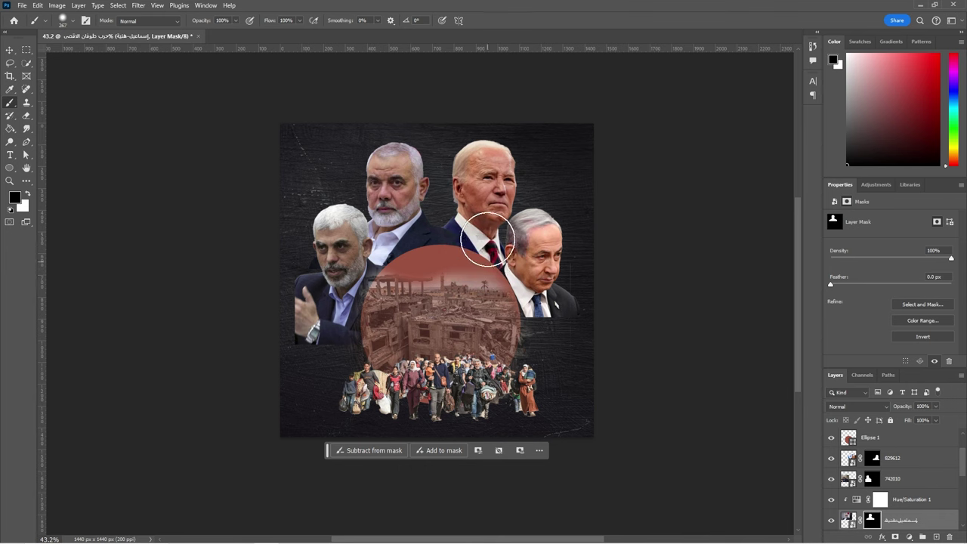
click(852, 487)
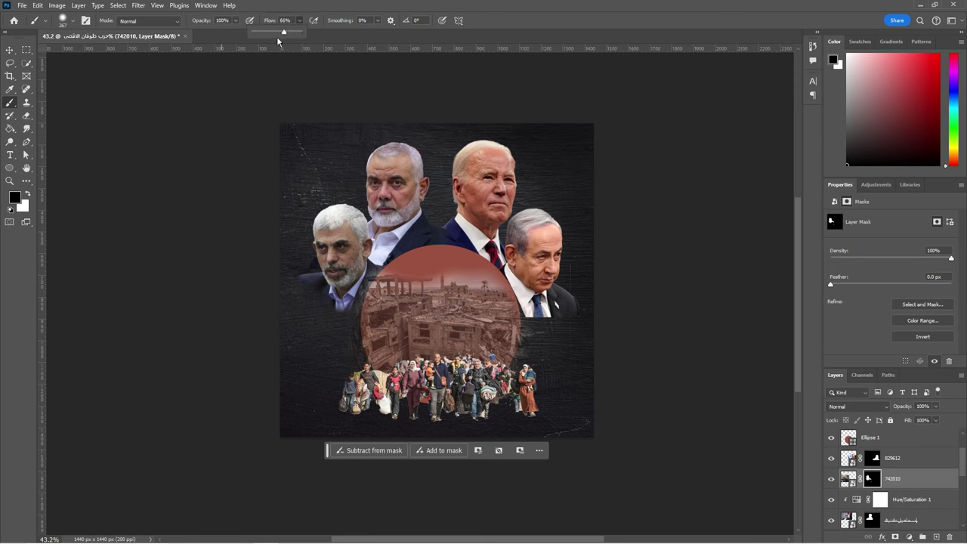
Paint a trial black shadow from the hand to the crowd on a new layer, then delete that layer
key(ctrl+v)
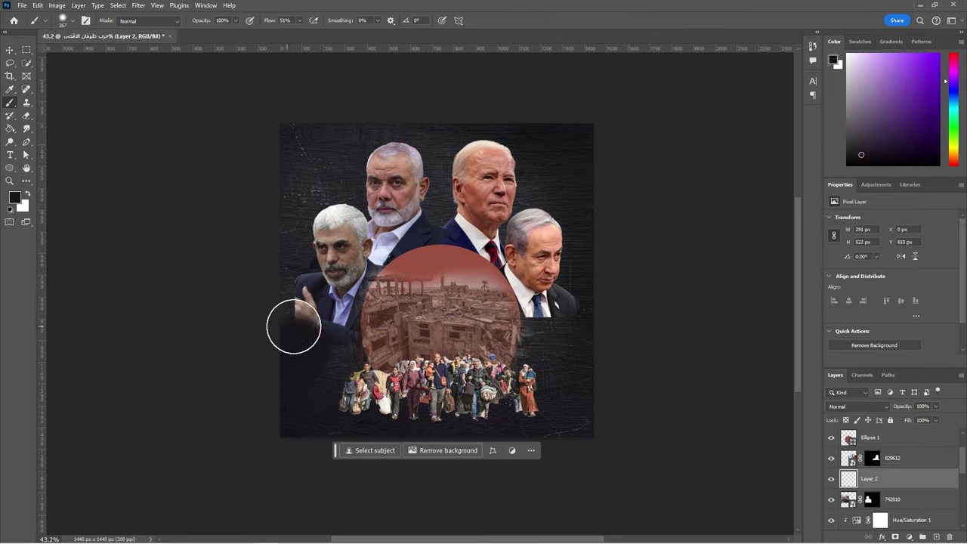
key(bracketright)
key(bracketright)
key(bracketright)
drag(289, 331, 326, 374)
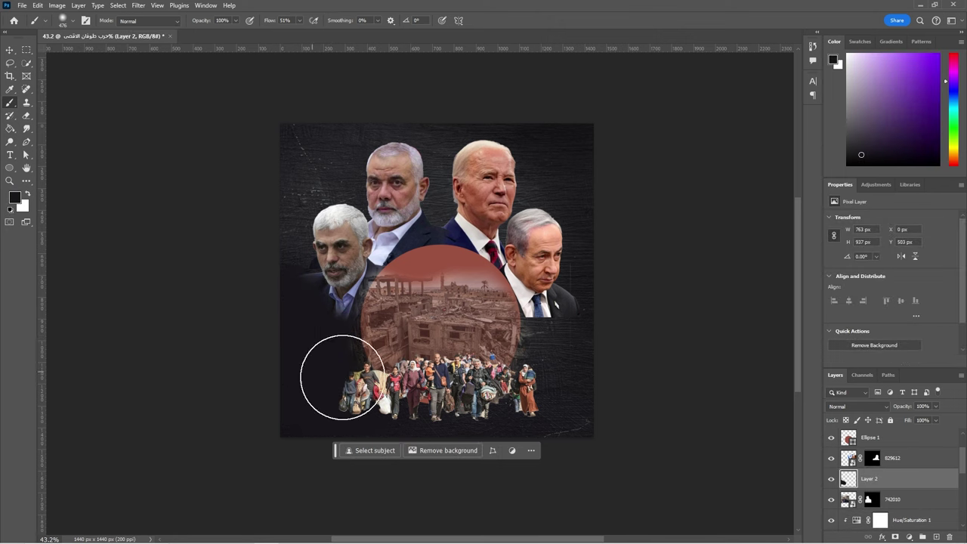
click(908, 460)
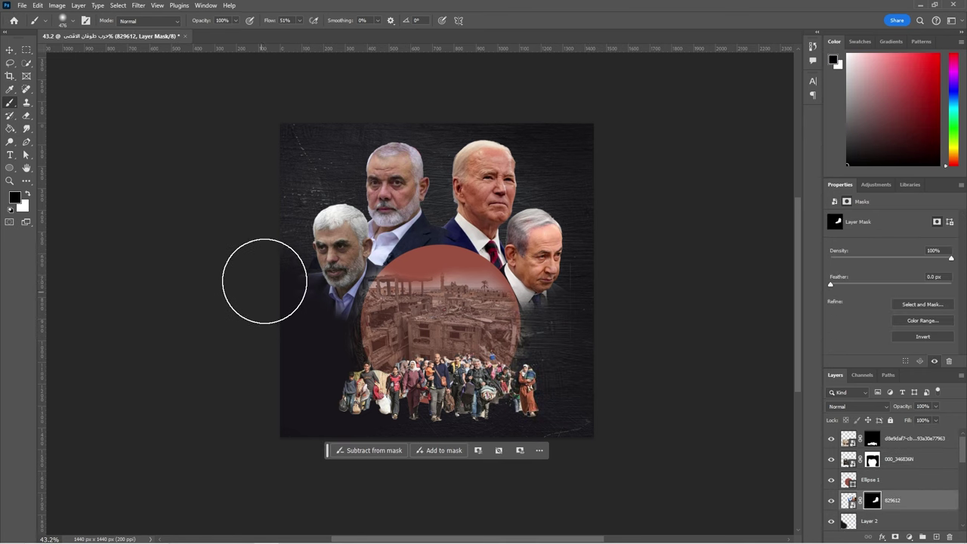
click(10, 49)
click(861, 520)
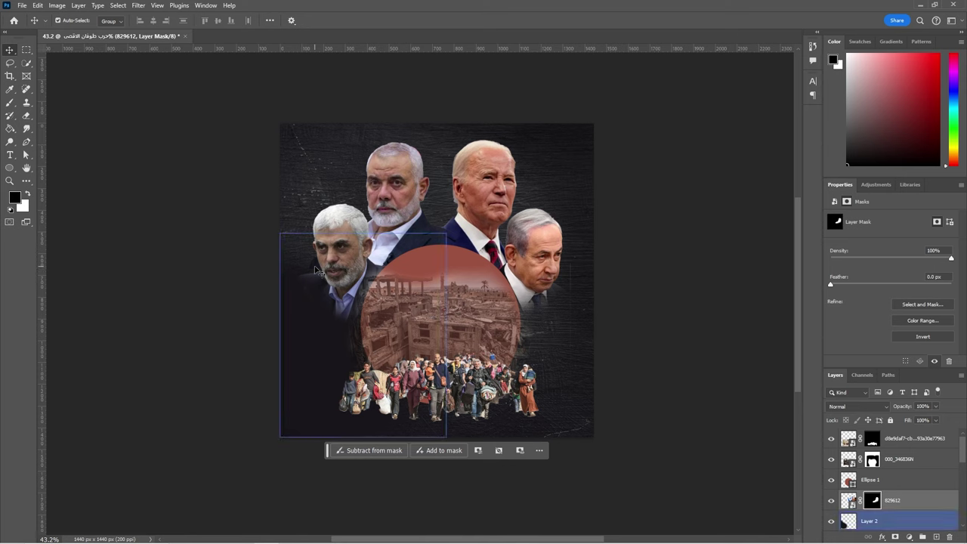
key(Delete)
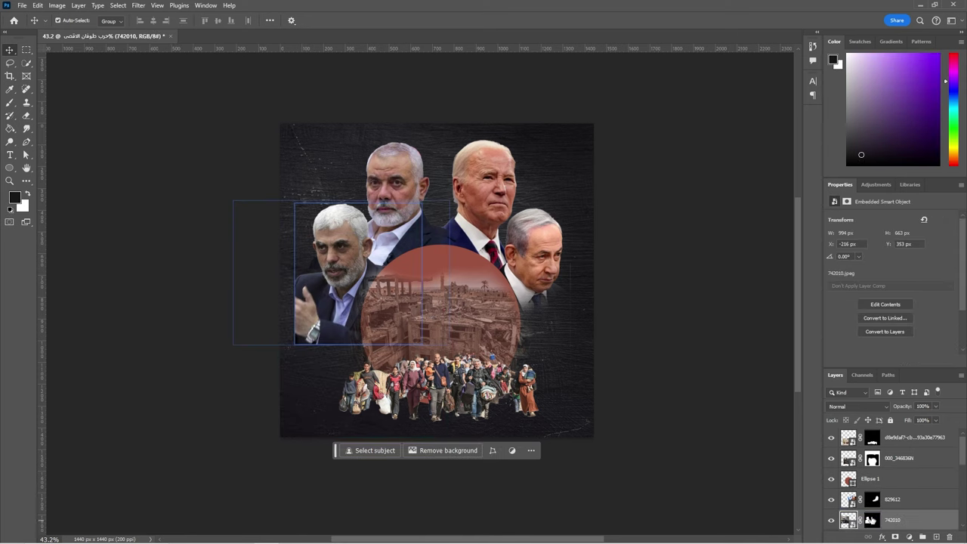
Zoom in on the left leader's face and select the top-centre portrait layer
key(b)
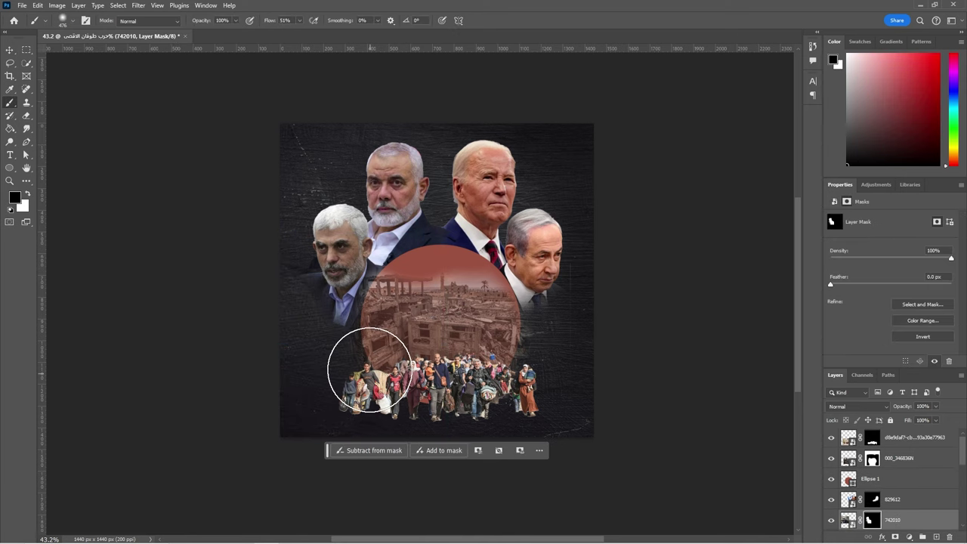
click(10, 182)
click(318, 250)
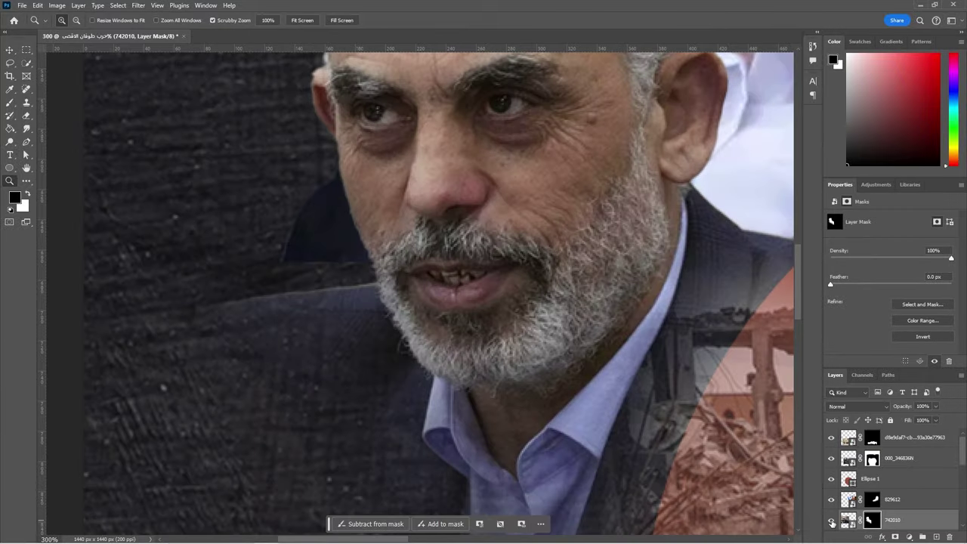
key(v)
click(327, 272)
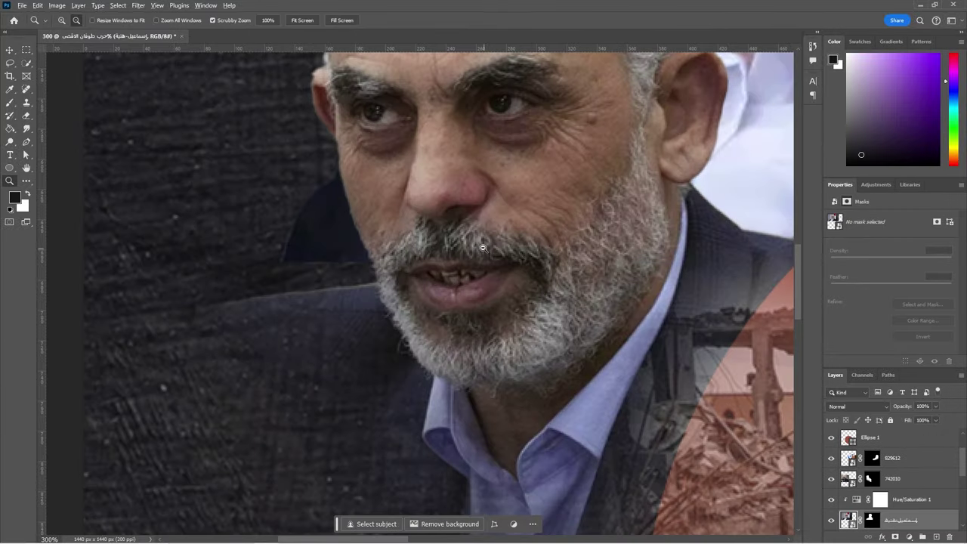
scroll(482, 248, down, 6)
Zoom out to the whole composition and select the bottom layer's mask
key(v)
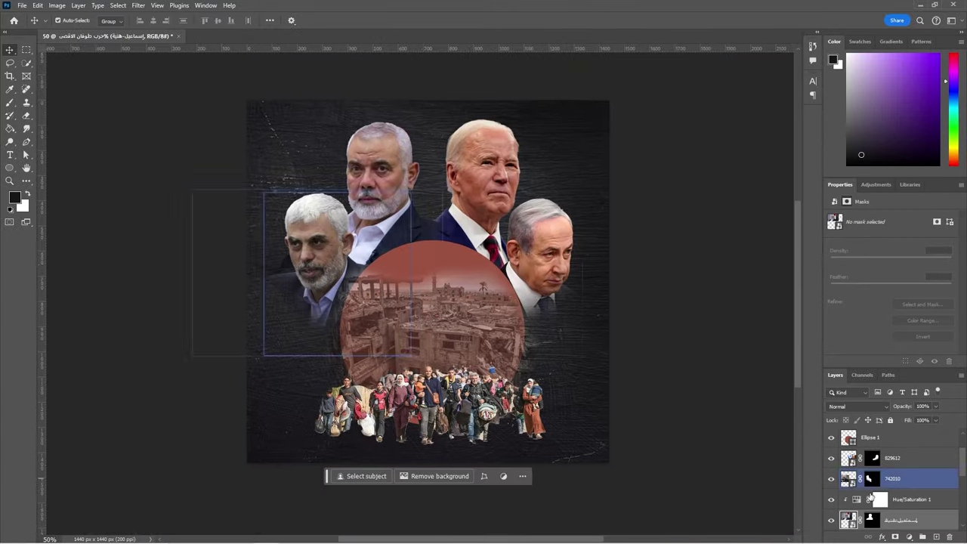
click(871, 519)
key(b)
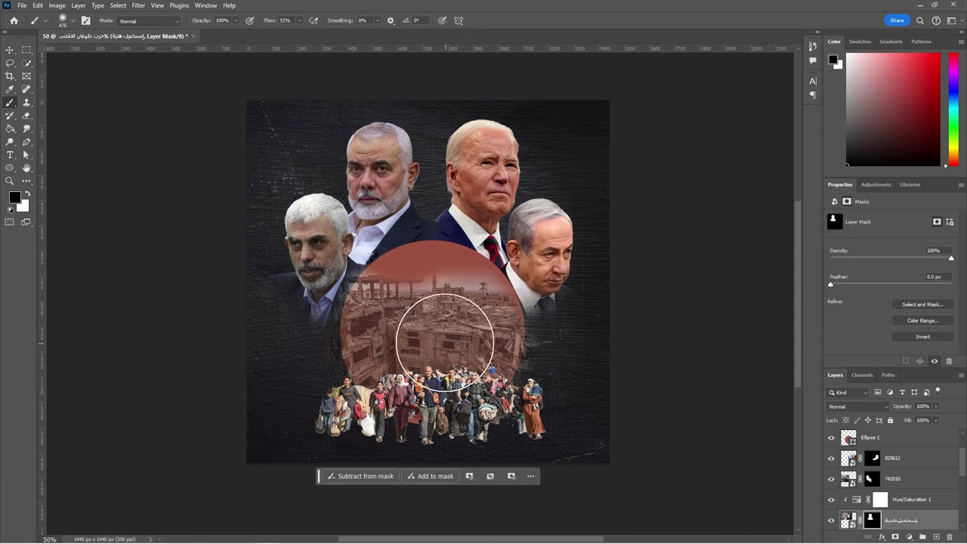
key(v)
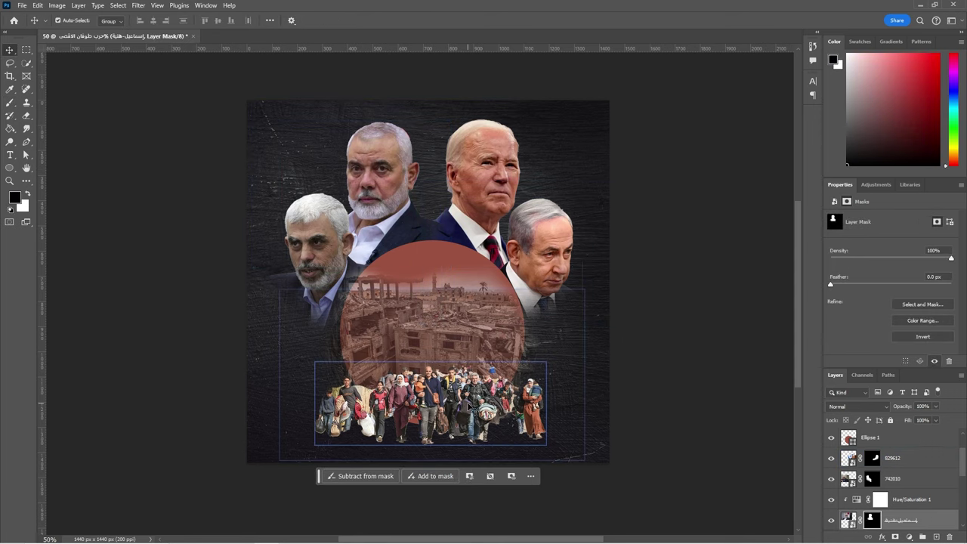
scroll(530, 348, down, 2)
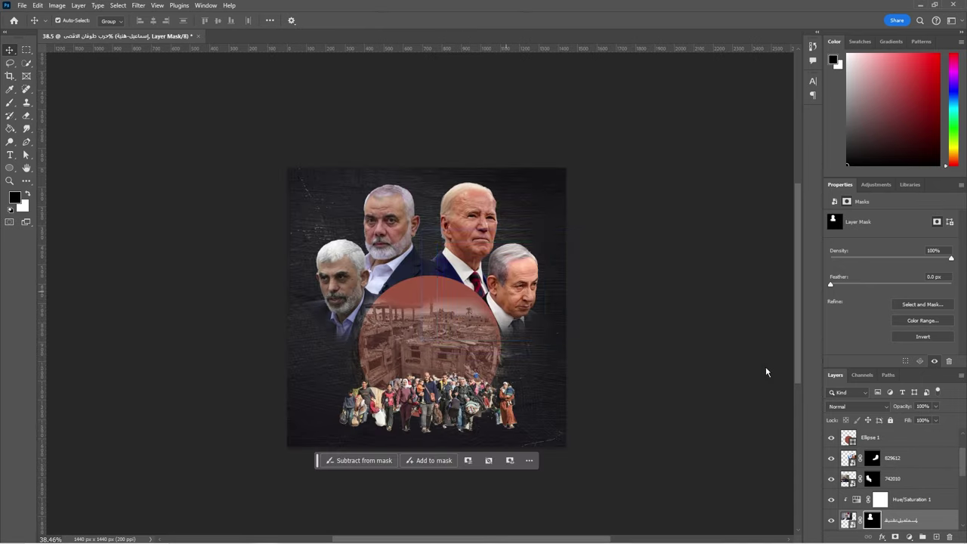
scroll(829, 478, up, 2)
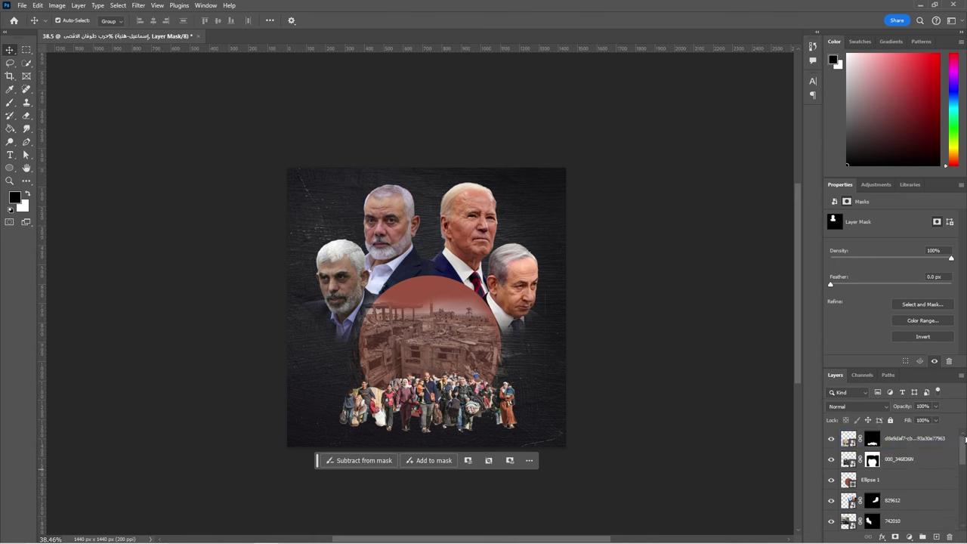
Hide the crowd and red circle layers and turn off the ruins photo's mask
click(831, 479)
click(871, 459)
shift+click(870, 464)
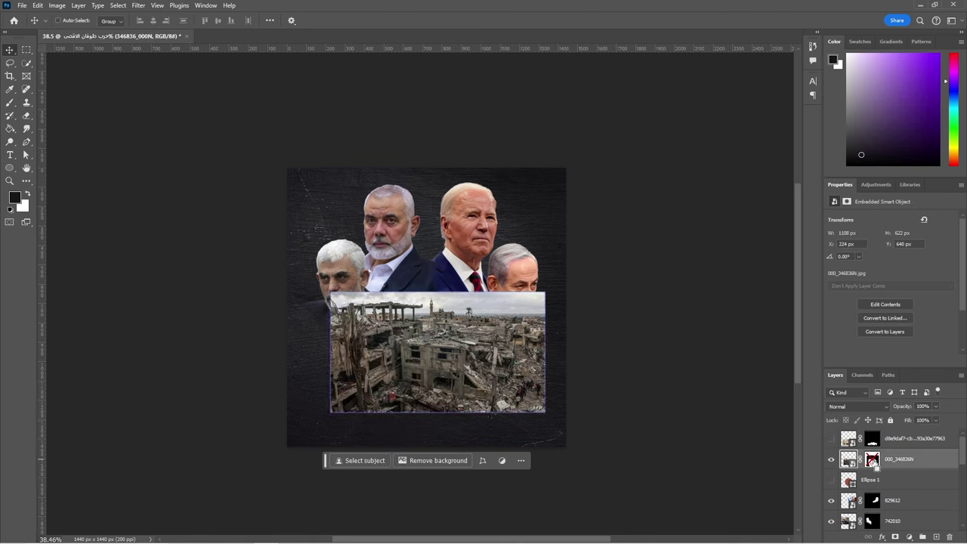
Scale the ruins photo to the canvas width, lower it and centre it horizontally
key(ctrl+t)
drag(544, 411, 589, 438)
drag(487, 368, 483, 401)
drag(584, 472, 571, 473)
drag(529, 423, 521, 428)
key(Return)
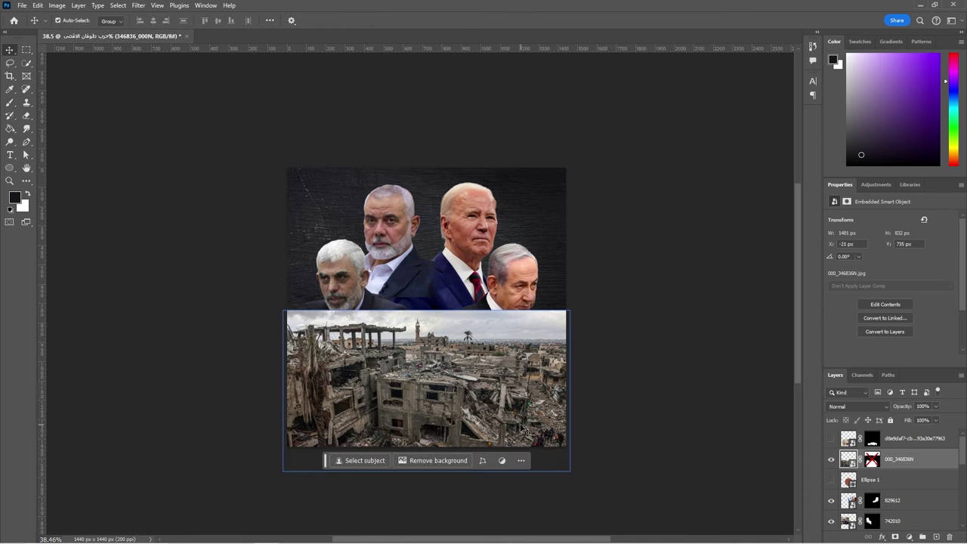
Select the ruins by Color Range and mask the photo with that selection
click(520, 460)
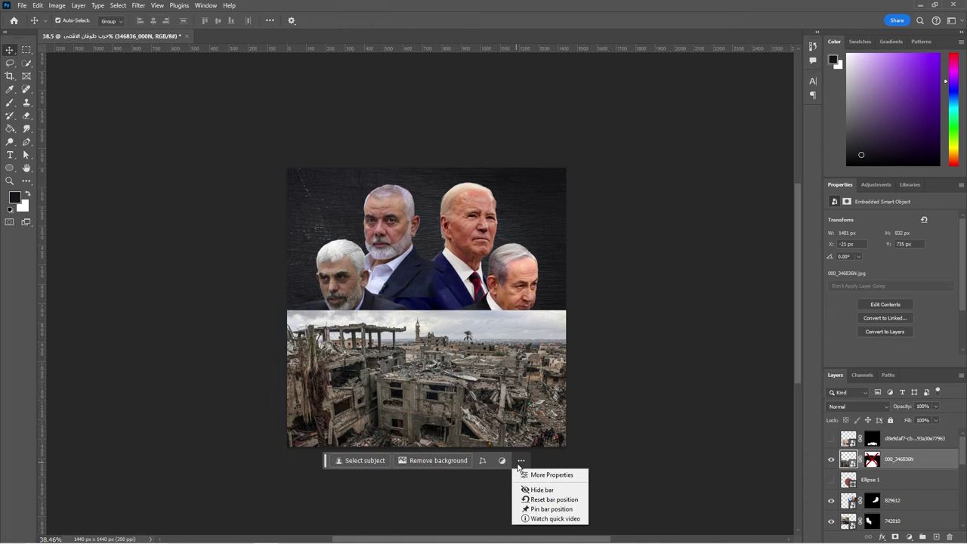
click(126, 5)
click(143, 100)
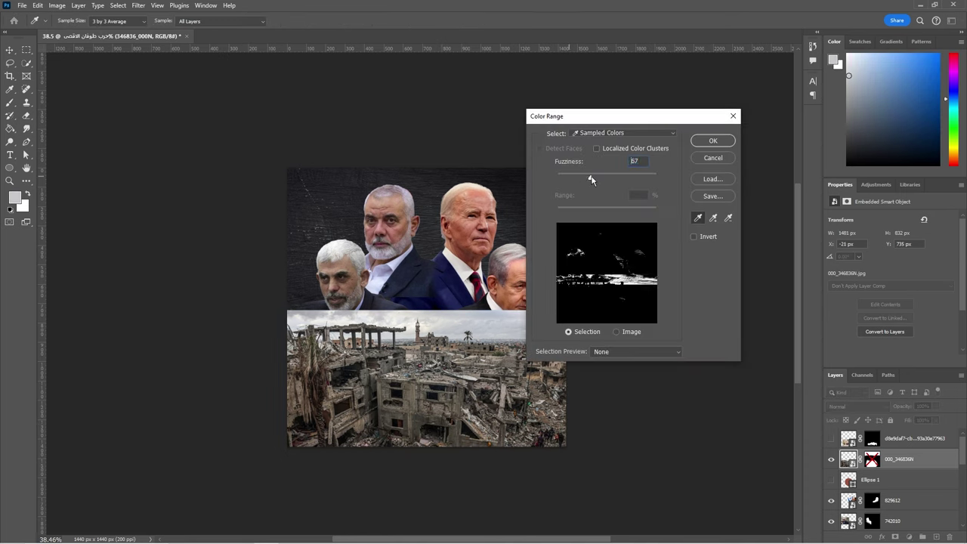
click(712, 140)
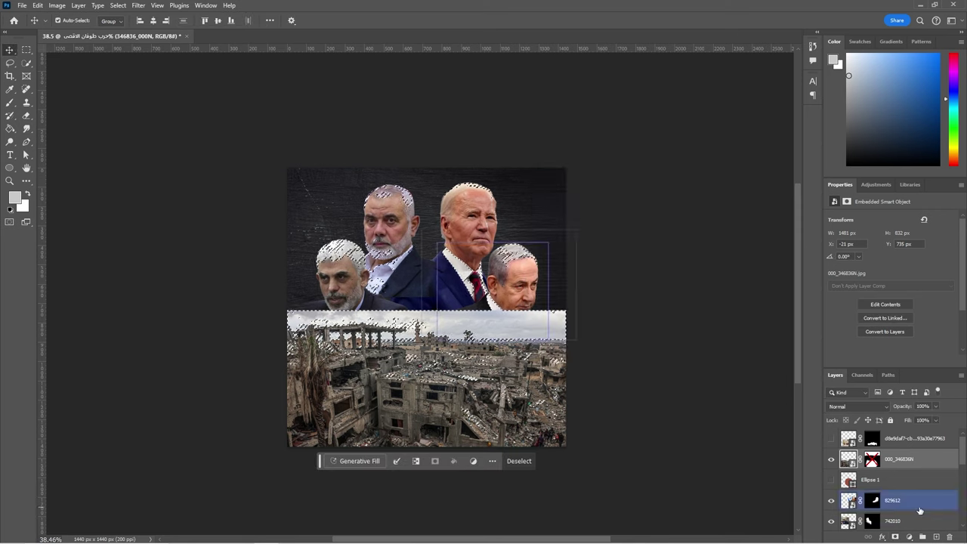
right_click(871, 520)
click(895, 537)
Try inverting the ruins mask, then undo it and reapply the selection as a mask
key(alt+i)
key(Escape)
key(alt+i)
key(Escape)
key(ctrl+i)
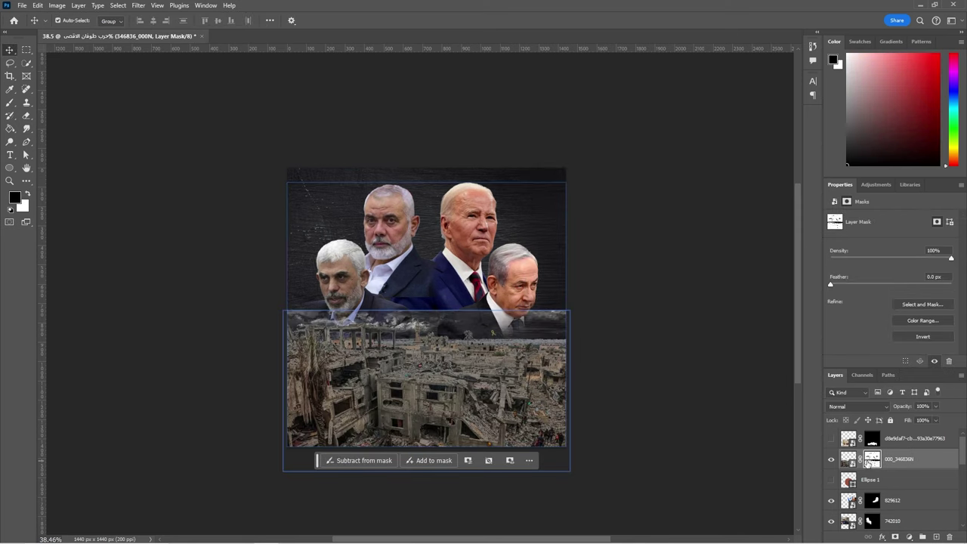
key(b)
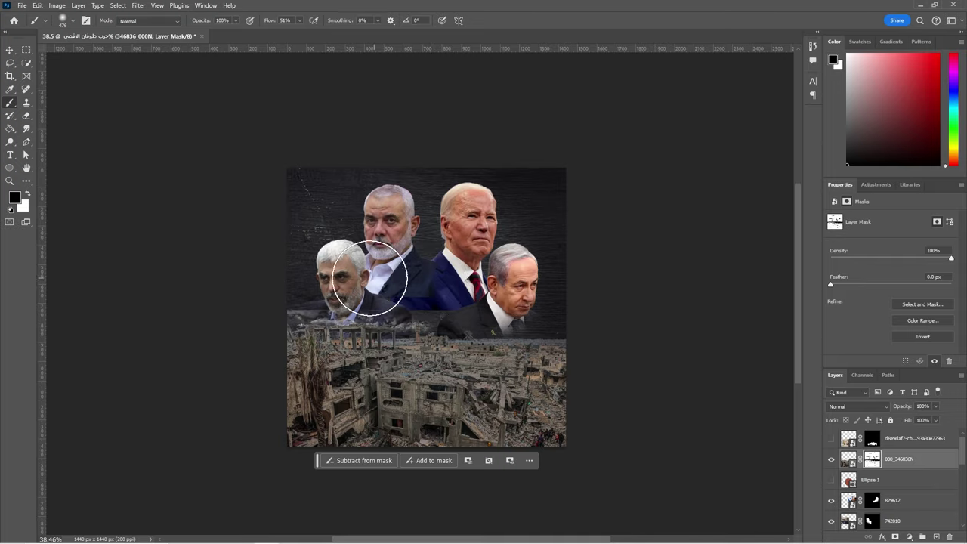
key(Delete)
key(ctrl+shift+d)
scroll(445, 354, up, 3)
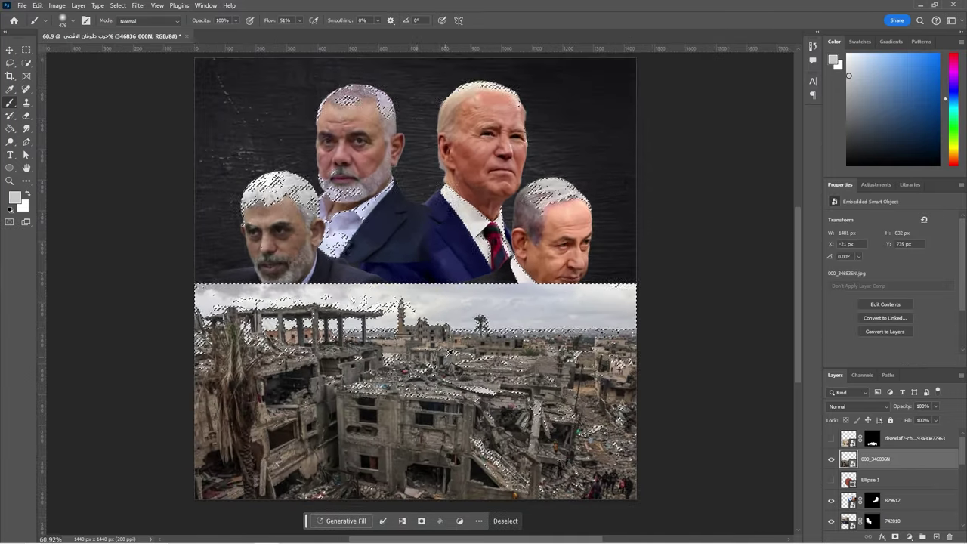
key(shift+0)
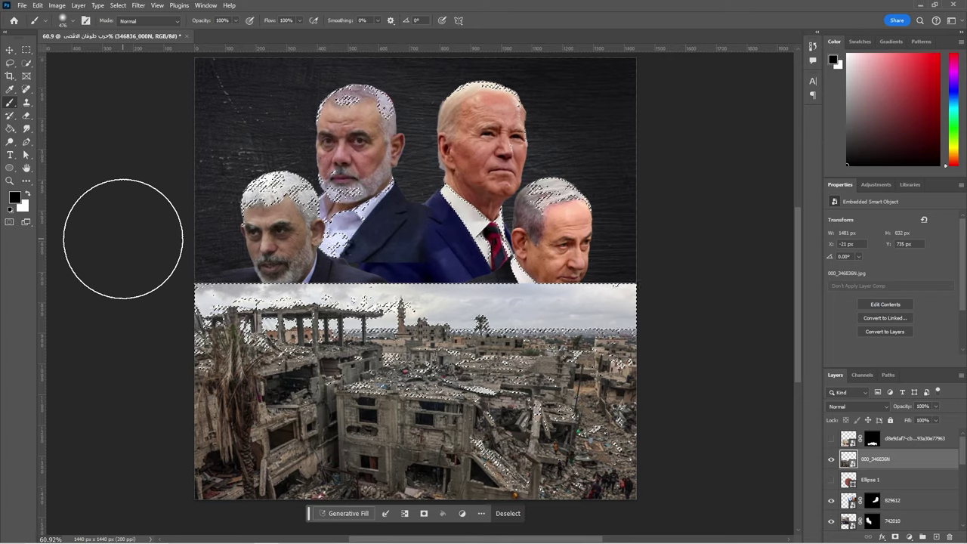
click(909, 537)
Switch off the ruins mask, deselect, nudge the photo under the leaders, and hide it
key(alt+i)
key(Escape)
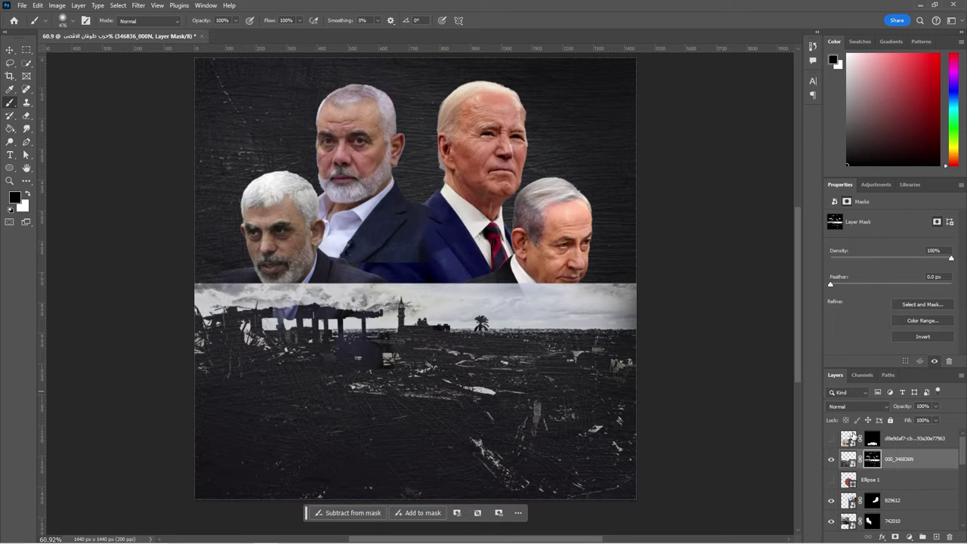
shift+click(871, 458)
ctrl+click(872, 453)
key(ctrl+d)
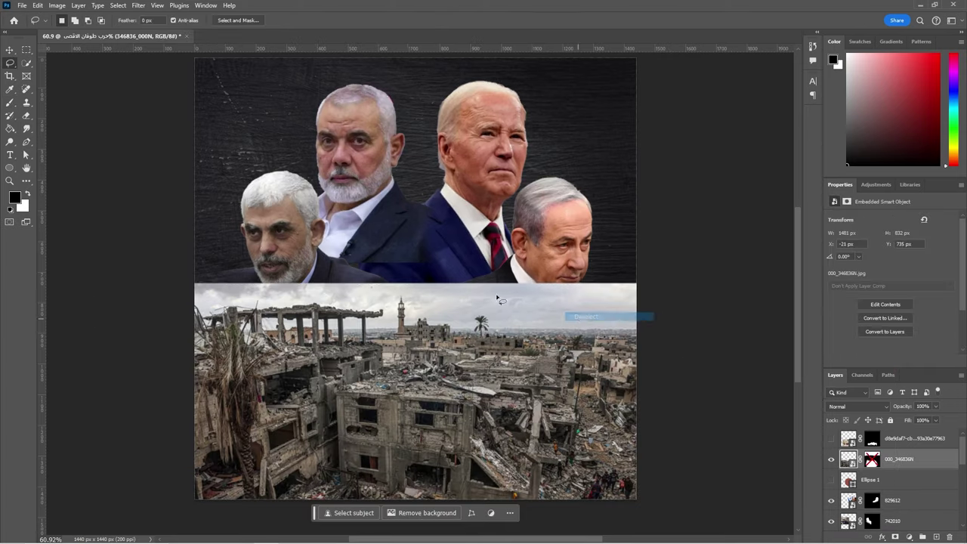
key(l)
scroll(413, 281, down, 1)
drag(430, 300, 423, 320)
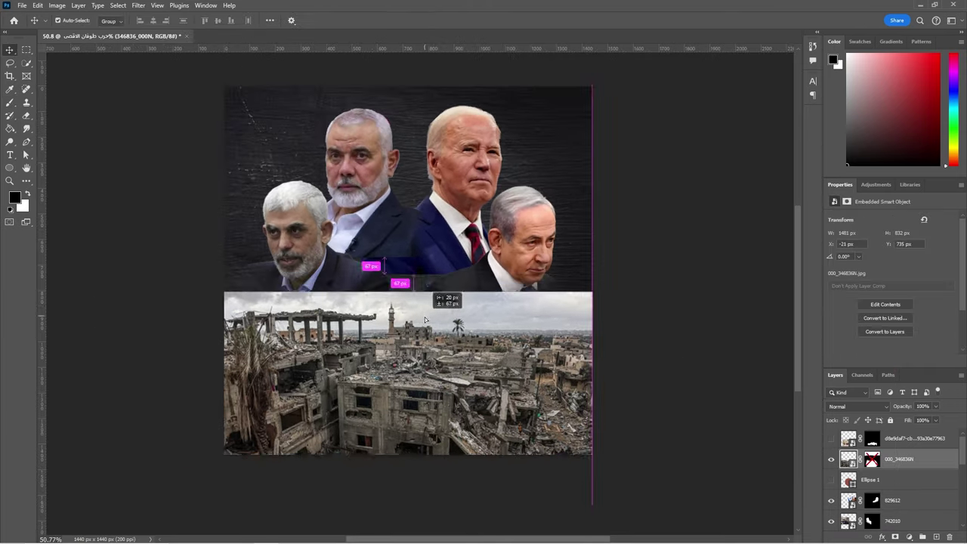
click(831, 459)
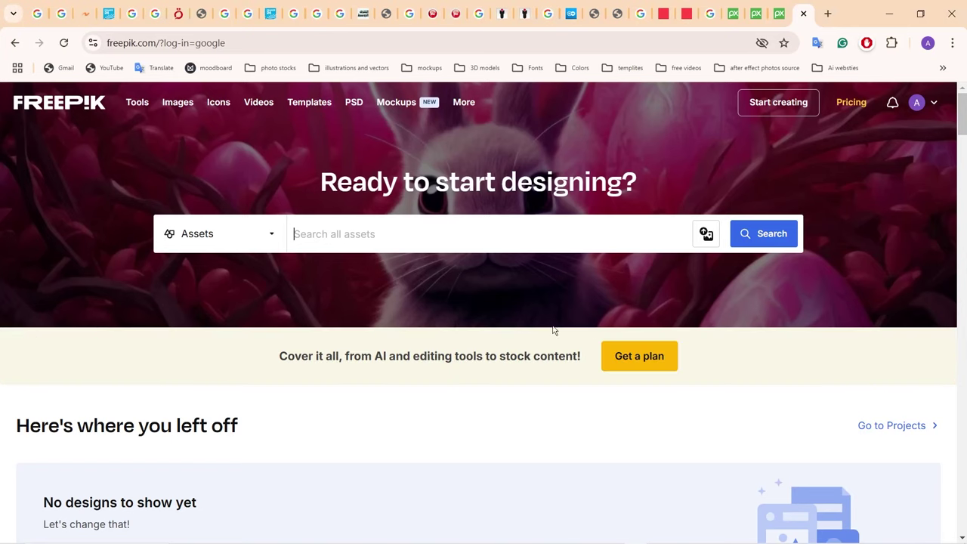
Search Freepik for 'newspaper texture' after trying texture and paper texture queries
key(Return)
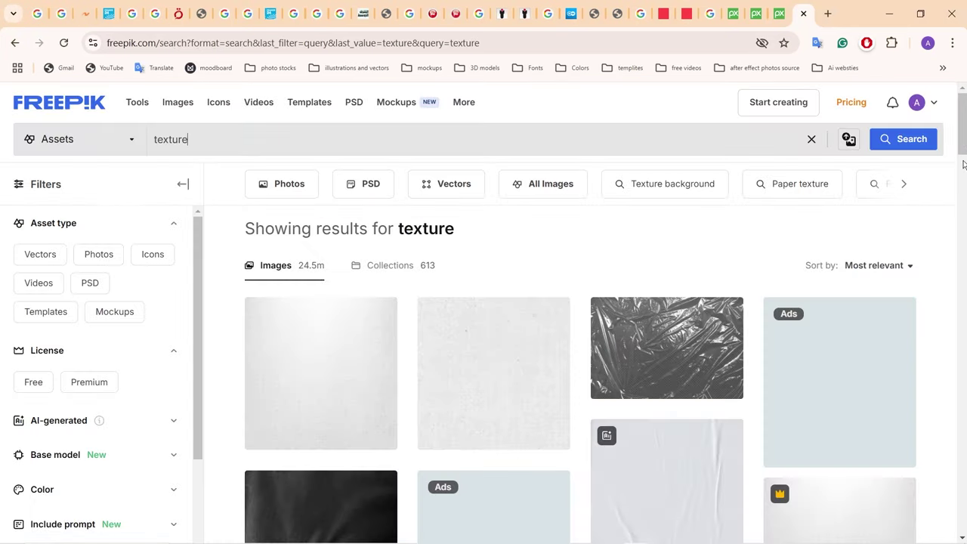
drag(963, 128, 963, 344)
text(pape)
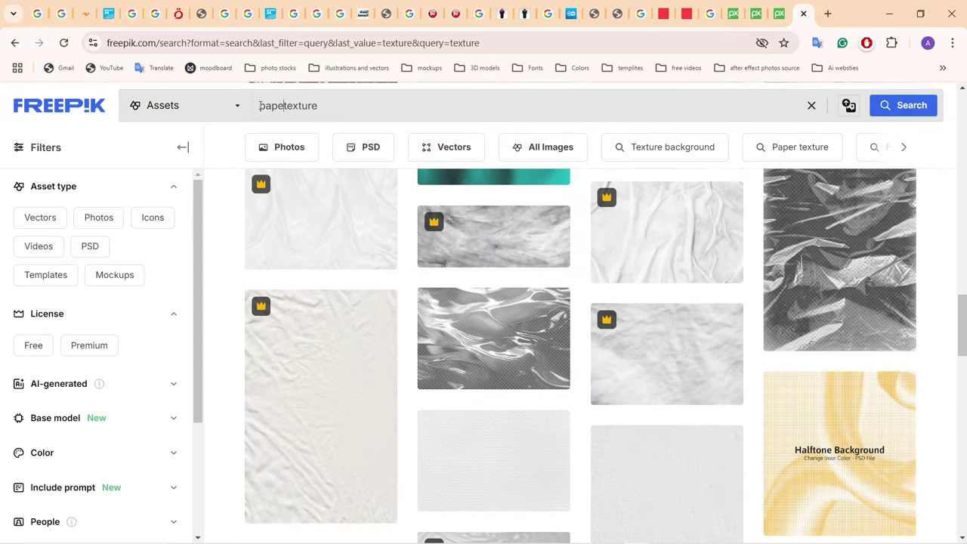
text(r)
key(Return)
mouse_move(962, 121)
mouse_down()
mouse_move(962, 260)
mouse_move(953, 218)
mouse_up()
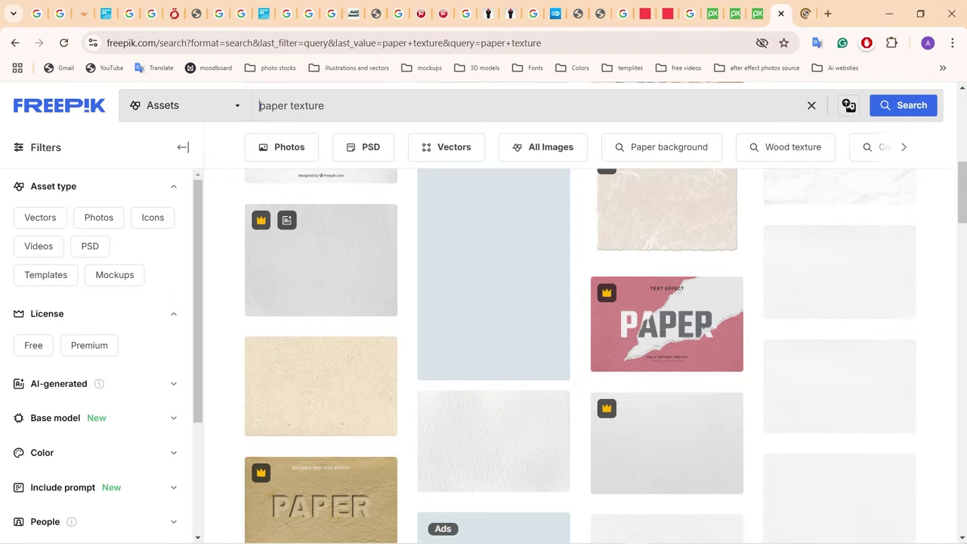
text(s)
key(Return)
drag(963, 121, 964, 415)
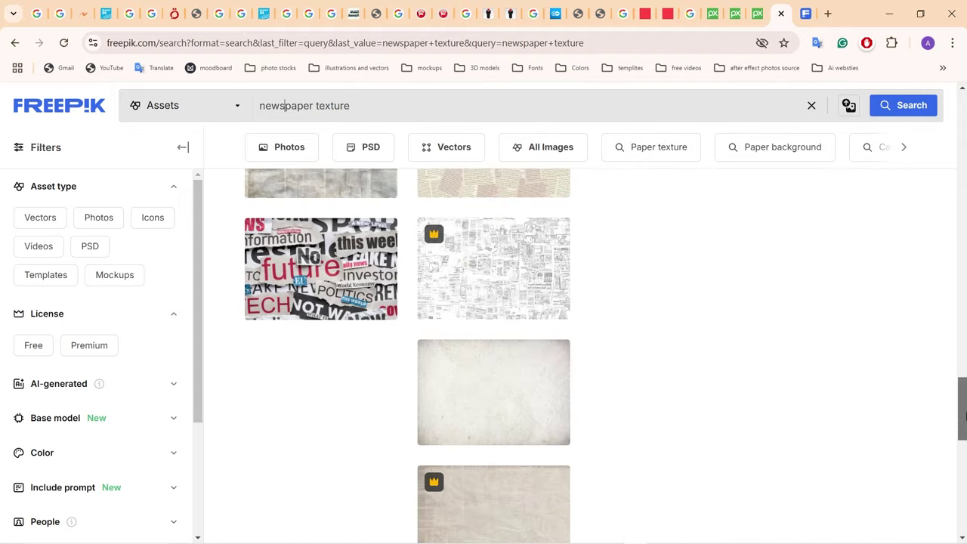
Filter the results to Free assets and browse to the next results page
click(199, 111)
click(192, 381)
scroll(469, 333, down, 1)
scroll(468, 331, down, 2)
scroll(529, 227, up, 2)
scroll(529, 227, up, 1)
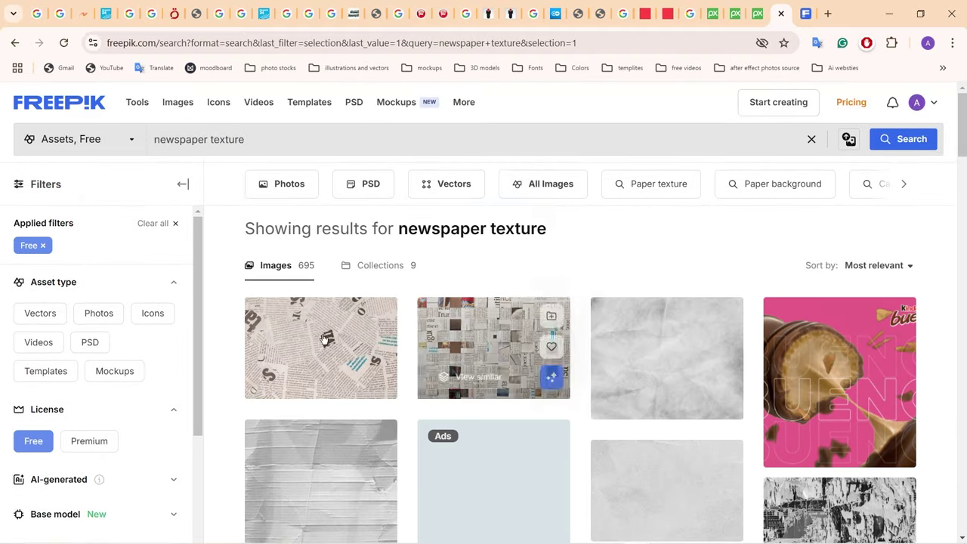
drag(964, 115, 963, 389)
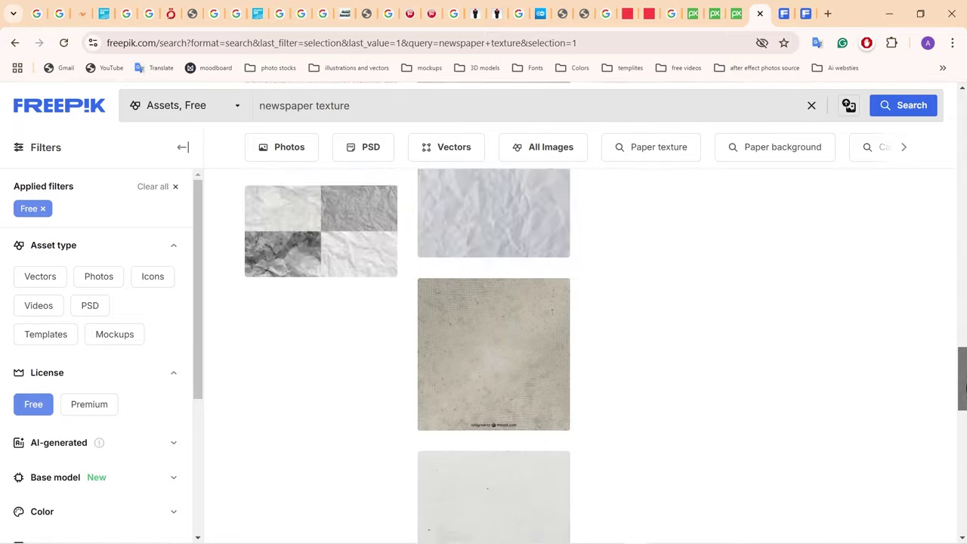
scroll(537, 462, down, 5)
click(537, 462)
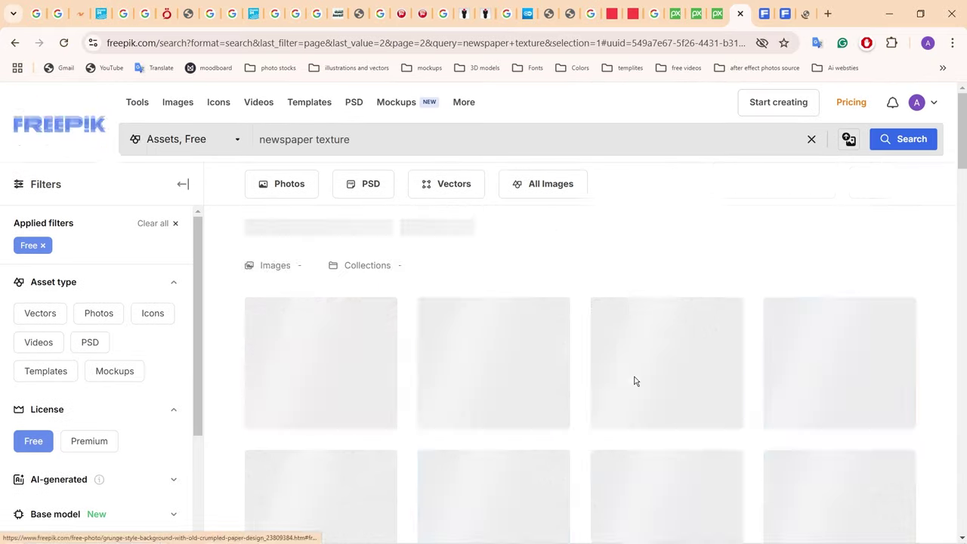
drag(964, 124, 954, 333)
Open the old French newspaper pieces photo, download it free, and check recent downloads
click(787, 286)
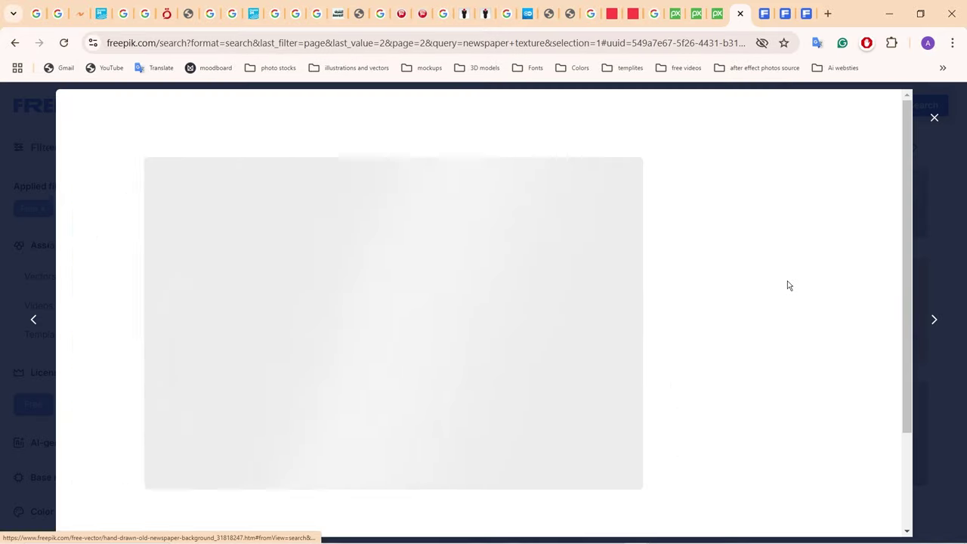
scroll(749, 270, down, 5)
scroll(905, 337, up, 4)
scroll(905, 338, down, 5)
click(883, 459)
drag(905, 453, 904, 242)
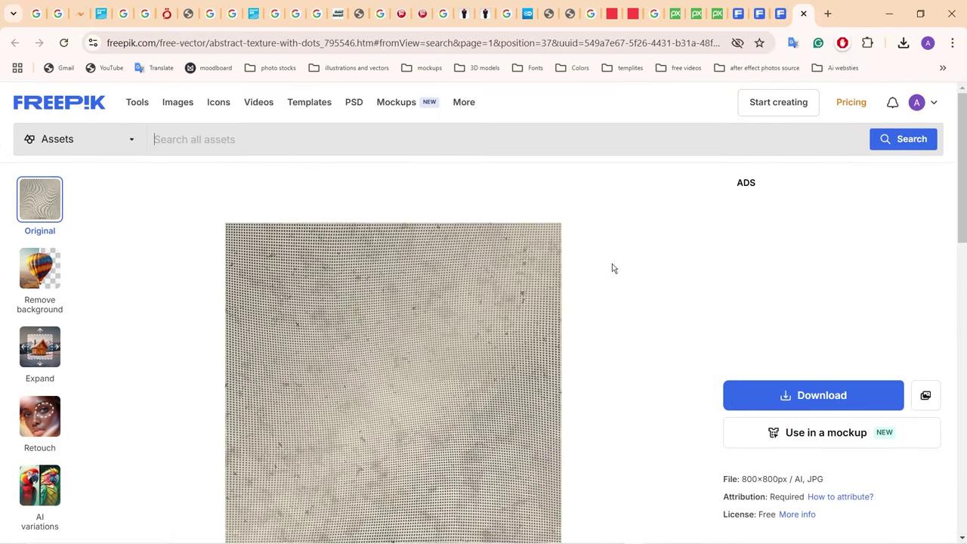
scroll(613, 268, down, 2)
click(765, 339)
click(775, 509)
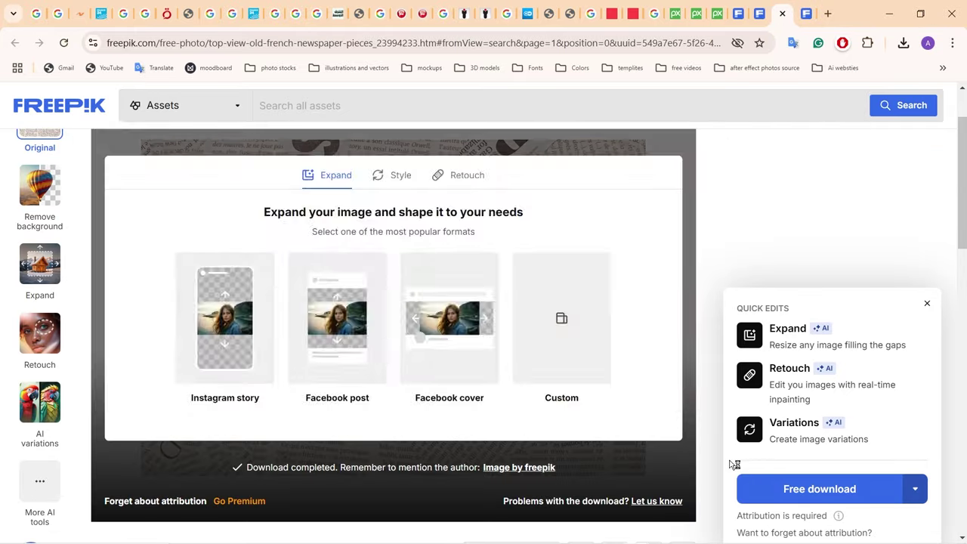
click(903, 43)
click(654, 179)
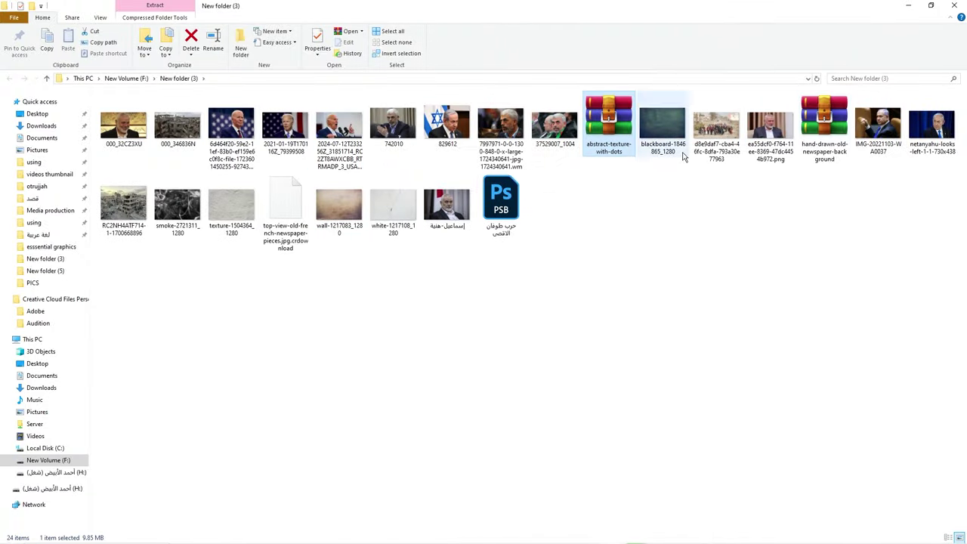
Extract the abstract-texture-with-dots and hand-drawn-old-newspaper-background archives together
click(623, 201)
click(604, 124)
ctrl+click(823, 125)
right_click(824, 132)
click(801, 203)
click(512, 381)
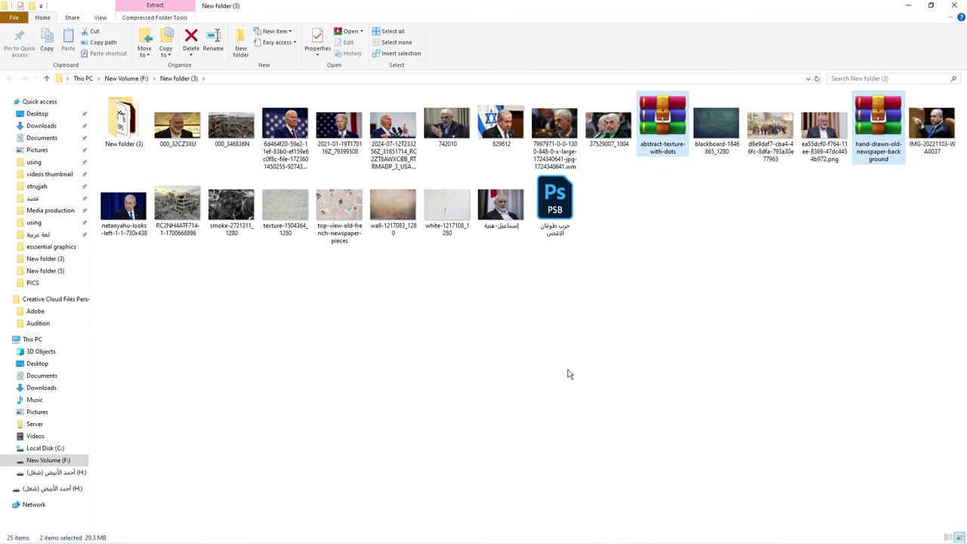
Look inside the extracted folder, go back up, and return to Photoshop
double_click(124, 121)
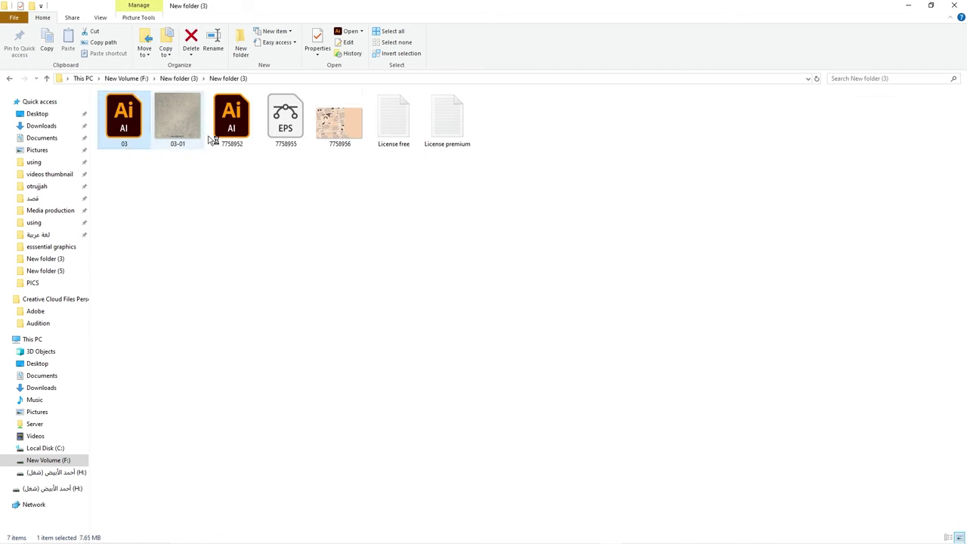
key(alt+Left)
key(alt+Tab)
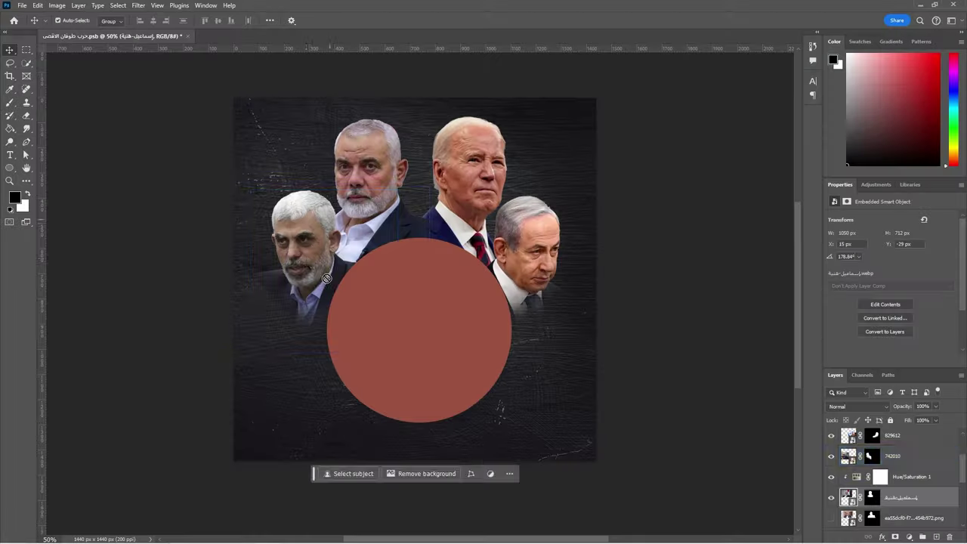
Rotate the French newspaper photo about 90° and place it over the canvas's left half
mouse_move(605, 416)
mouse_down()
mouse_move(581, 417)
mouse_move(522, 453)
mouse_up()
mouse_move(511, 412)
mouse_down()
mouse_move(391, 428)
mouse_move(434, 475)
mouse_up()
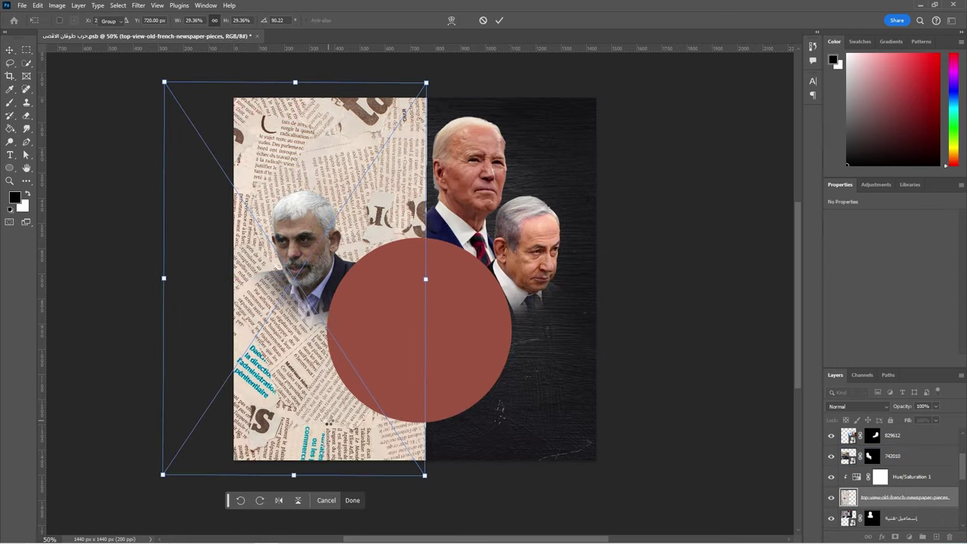
key(Return)
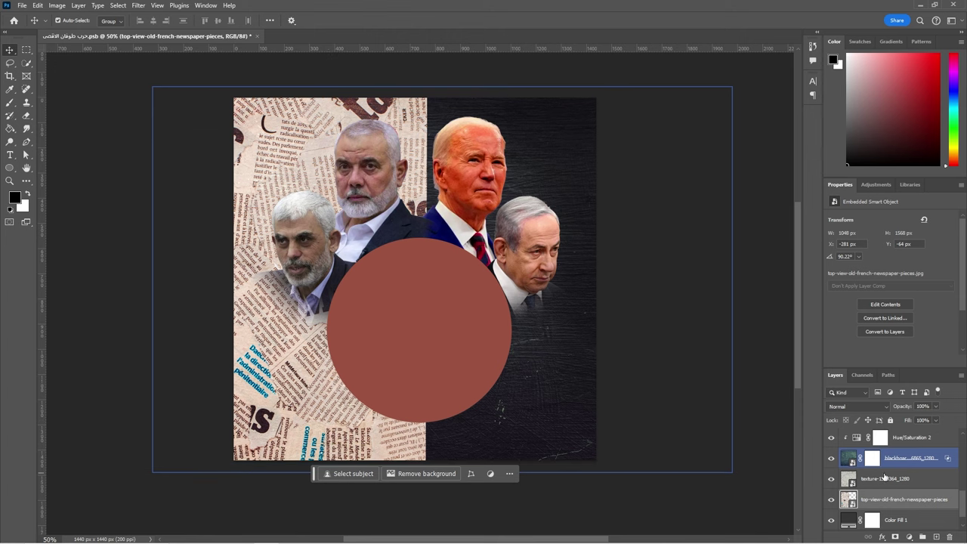
Clip the Hue/Saturation adjustment to the newly added portrait layer
scroll(892, 476, up, 3)
click(891, 488)
alt+click(853, 476)
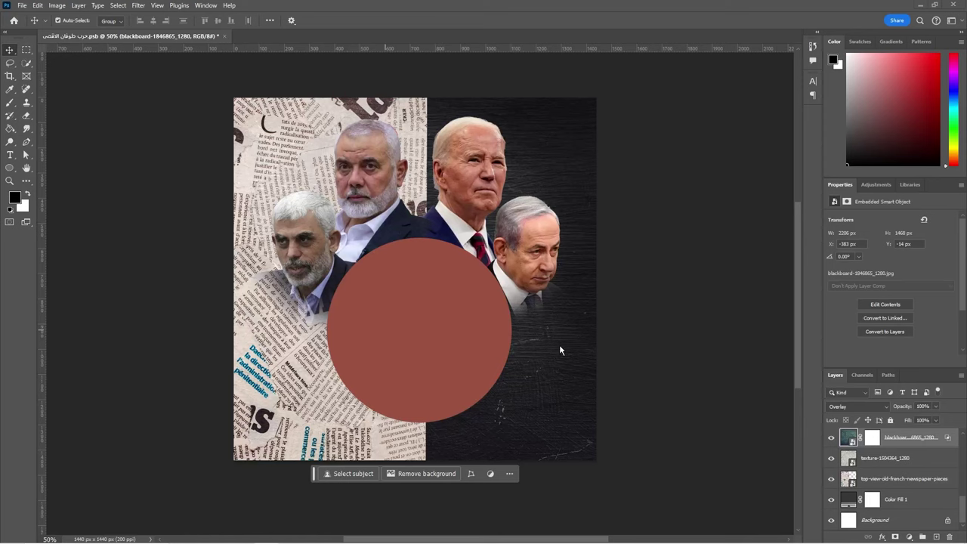
Paste the torn newspaper scraps as a smart object and stretch them over the bottom-right corner
key(ctrl+v)
click(522, 149)
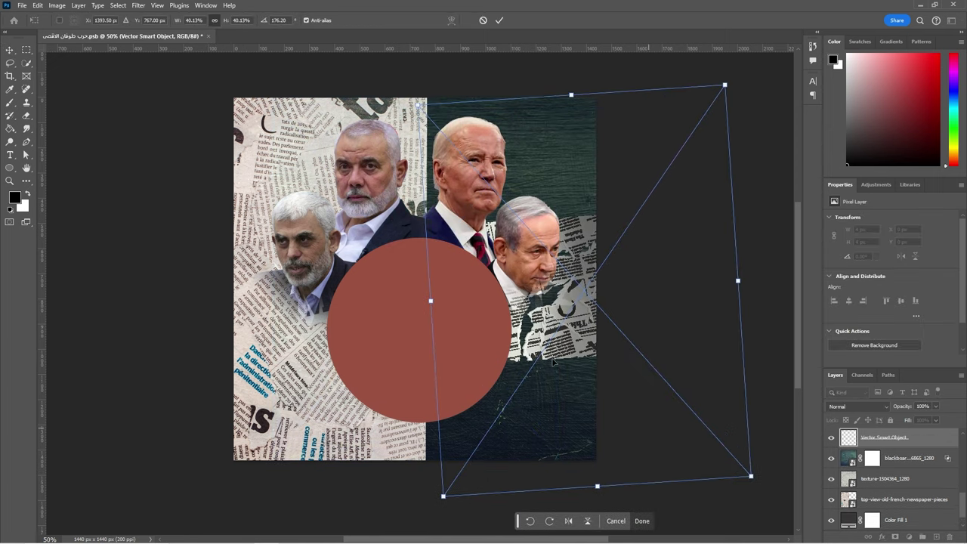
drag(554, 363, 557, 413)
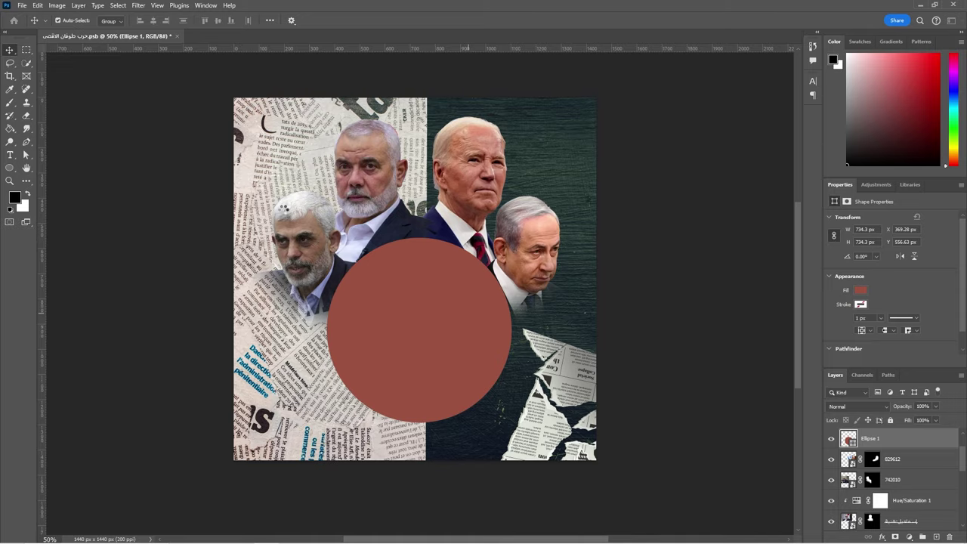
click(10, 76)
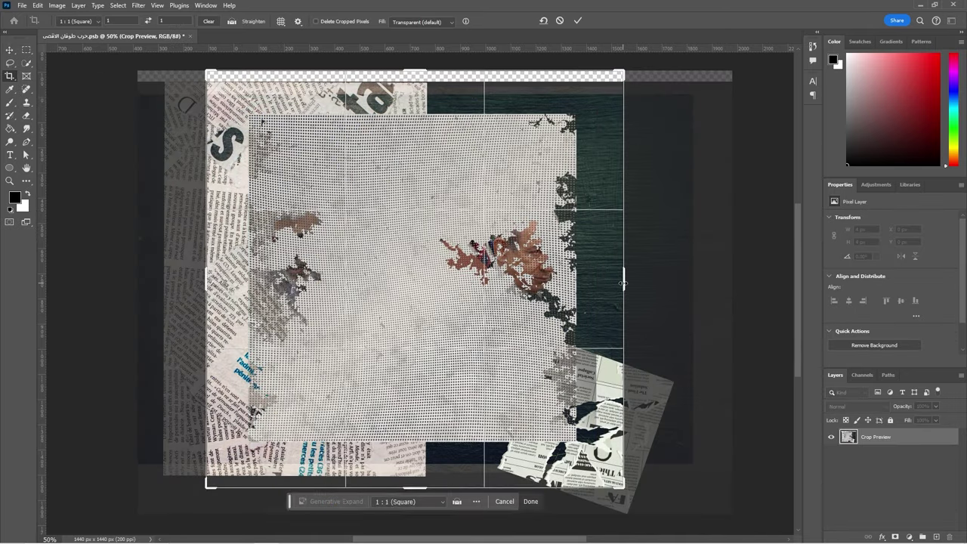
Commit the square crop and scale the grid-paper texture to cover the whole canvas
key(Return)
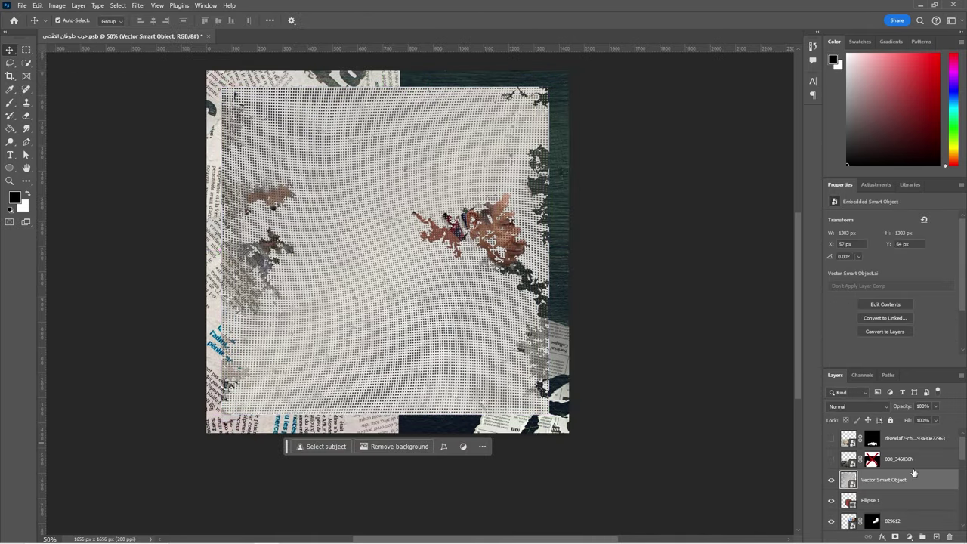
key(ctrl+t)
drag(574, 251, 628, 266)
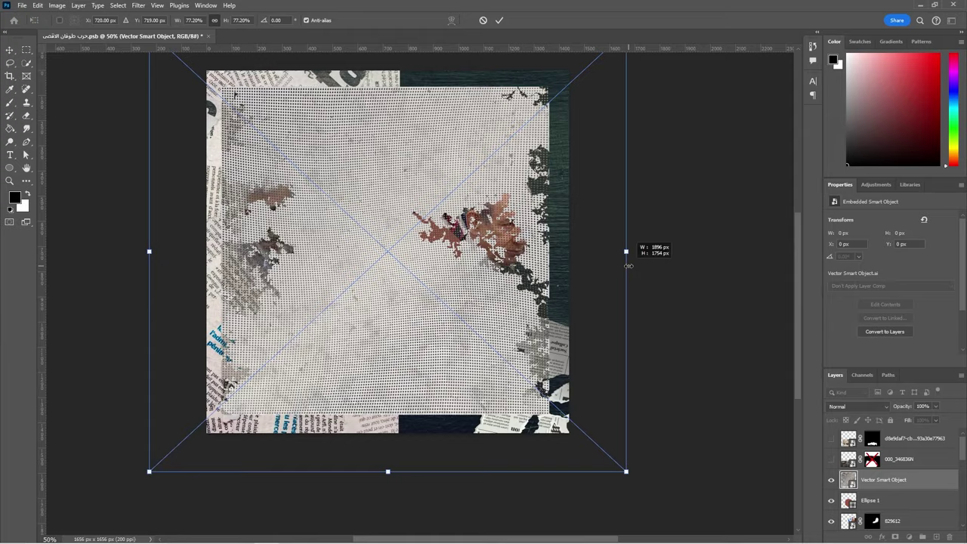
key(Return)
Set the texture's blend mode to Overlay and nudge it slightly
click(857, 406)
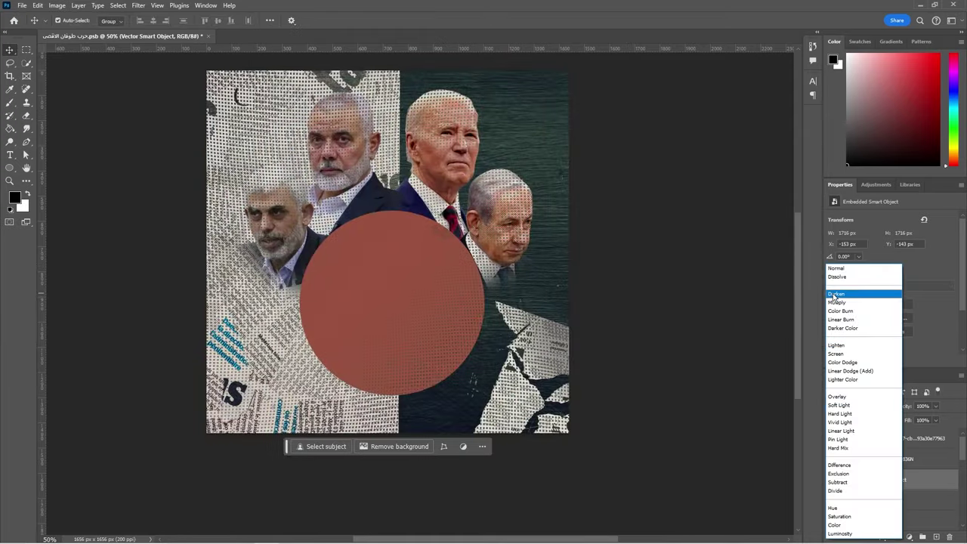
click(843, 398)
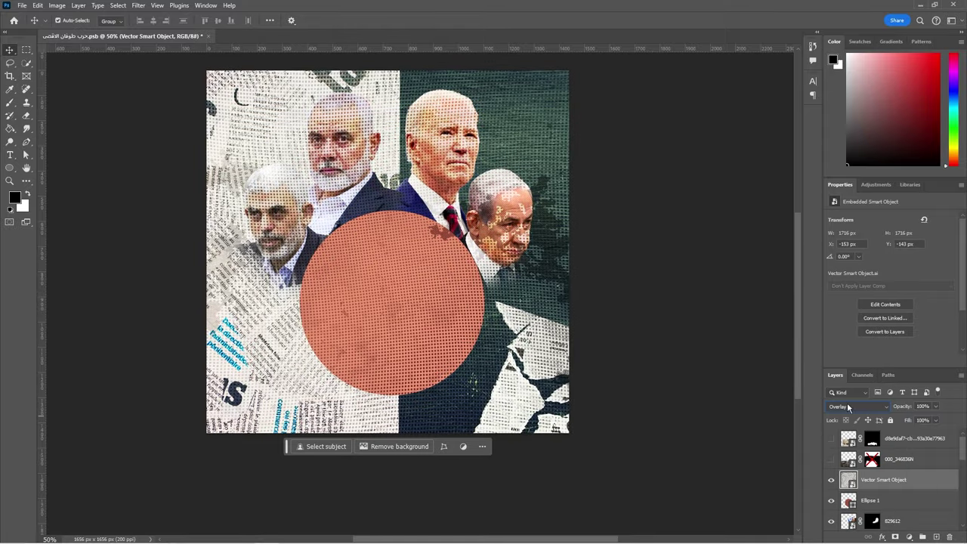
click(849, 406)
click(852, 404)
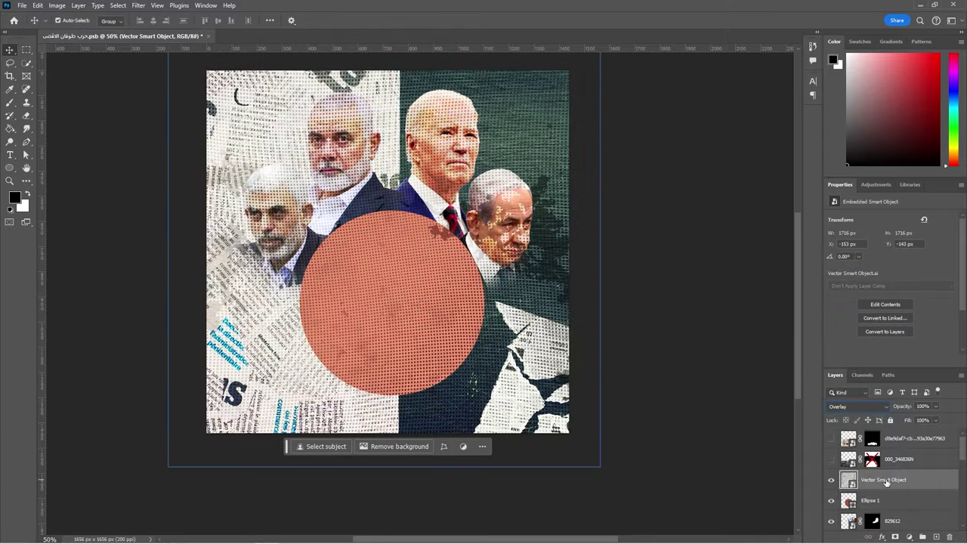
drag(481, 398, 496, 408)
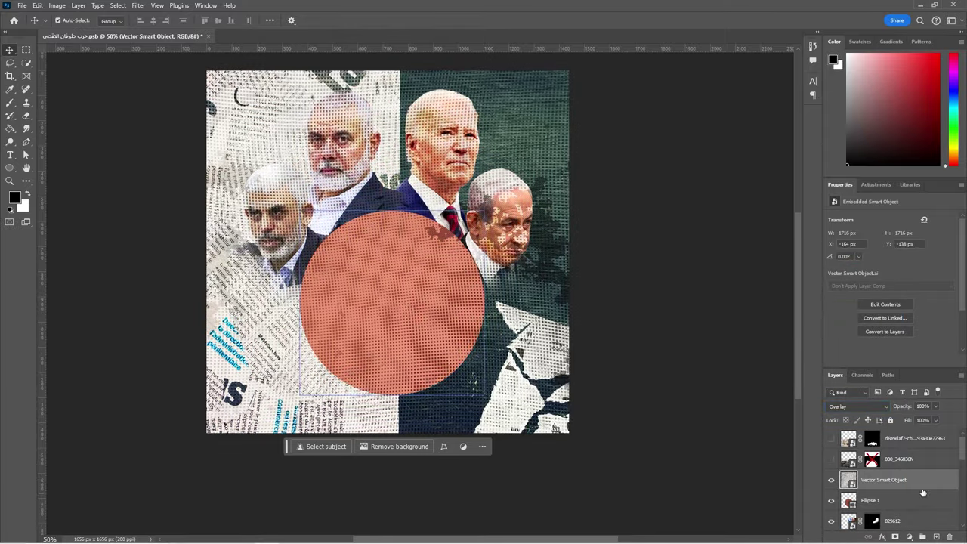
Place the ruined-buildings photo RC2NH4ATF714 from File Explorer into the poster
key(alt+Tab)
mouse_move(176, 205)
mouse_down()
mouse_move(179, 334)
mouse_move(657, 477)
mouse_up()
key(Return)
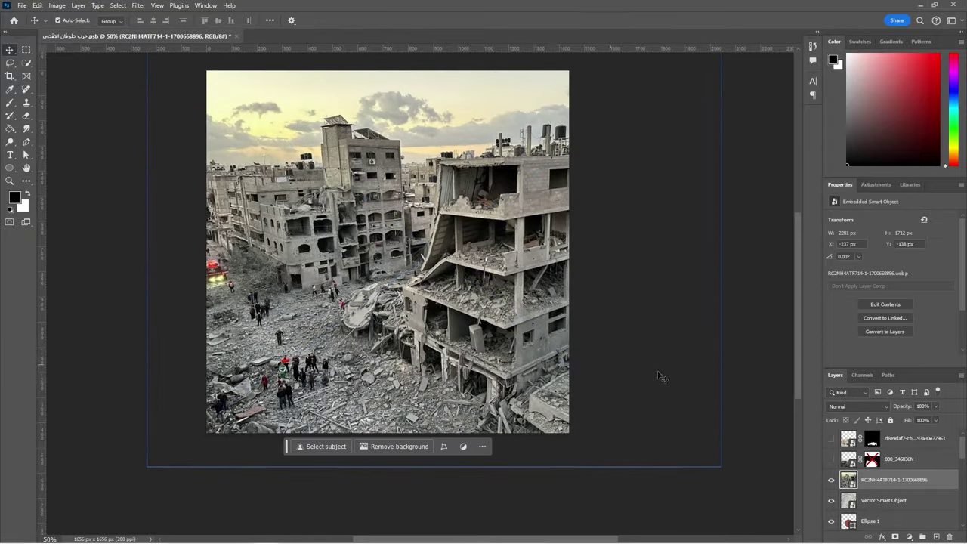
Move the rubble photo two levels down the layer stack
key(ctrl+bracketleft)
key(ctrl+bracketleft)
key(ctrl+bracketleft)
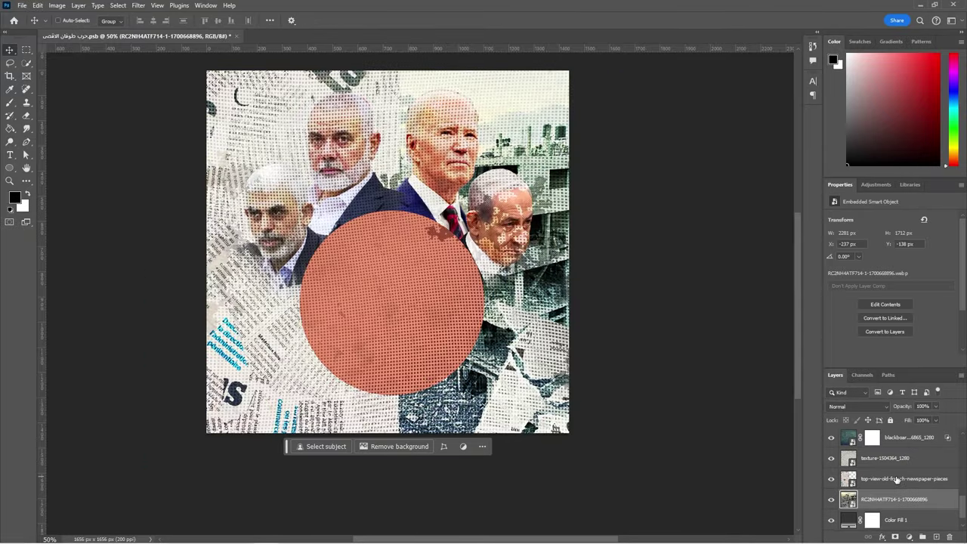
key(ctrl+bracketleft)
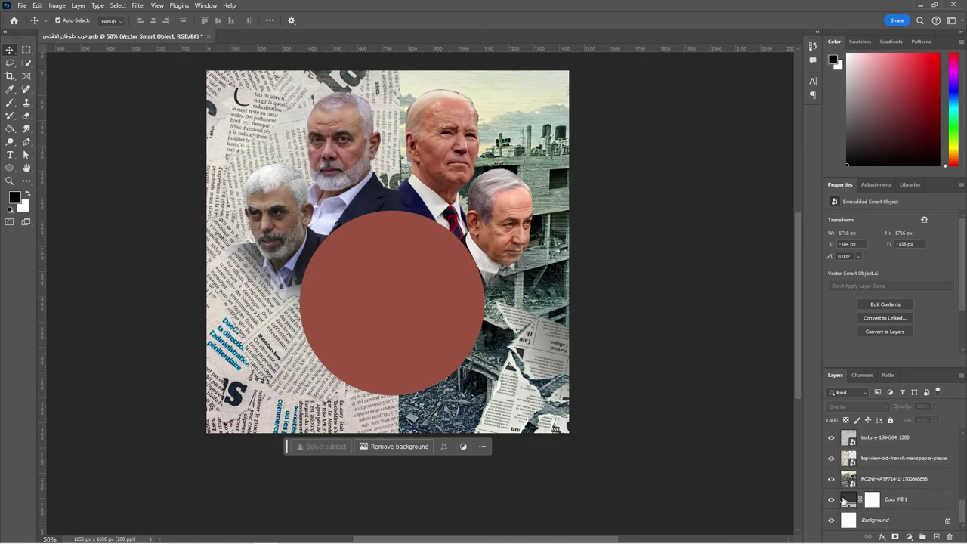
key(alt+Tab)
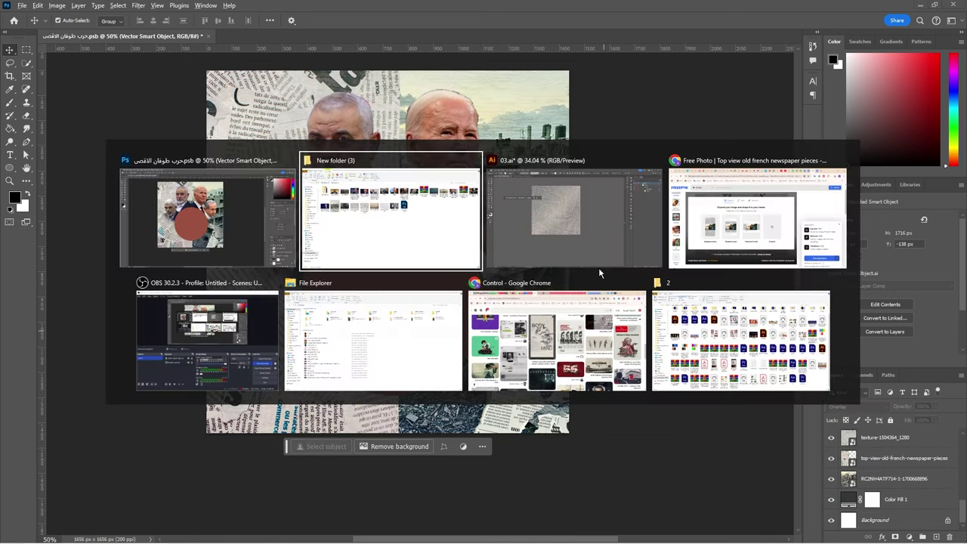
click(741, 350)
Shrink the rubble photo to about half size, mirror it horizontally, and shift it left
key(ctrl+t)
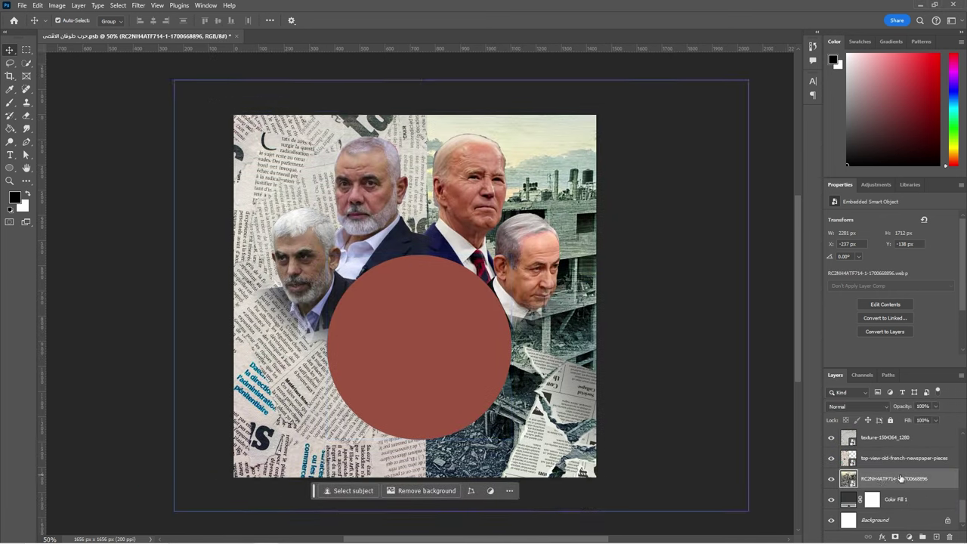
drag(747, 510, 669, 453)
drag(568, 301, 602, 418)
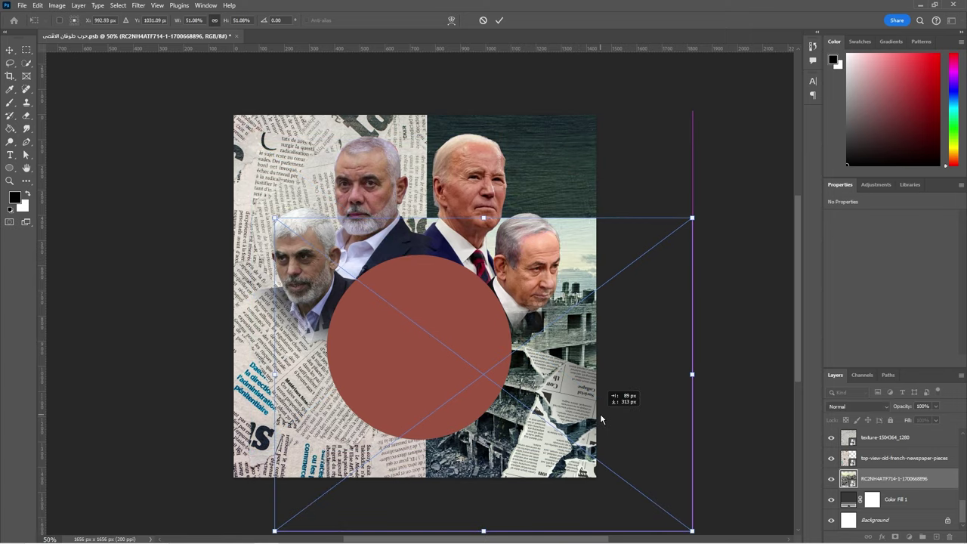
right_click(550, 392)
click(581, 345)
drag(498, 424, 361, 429)
key(Return)
Raise the rubble photo above the newspaper and shrink it into the lower-left corner
key(ctrl+bracketright)
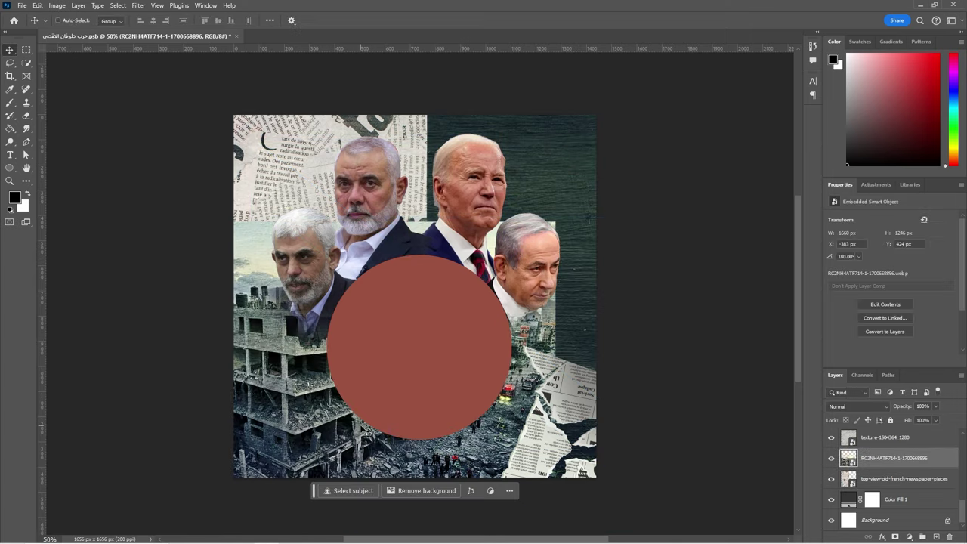
key(ctrl+t)
drag(556, 221, 474, 281)
drag(306, 423, 265, 452)
key(Return)
key(alt+Tab)
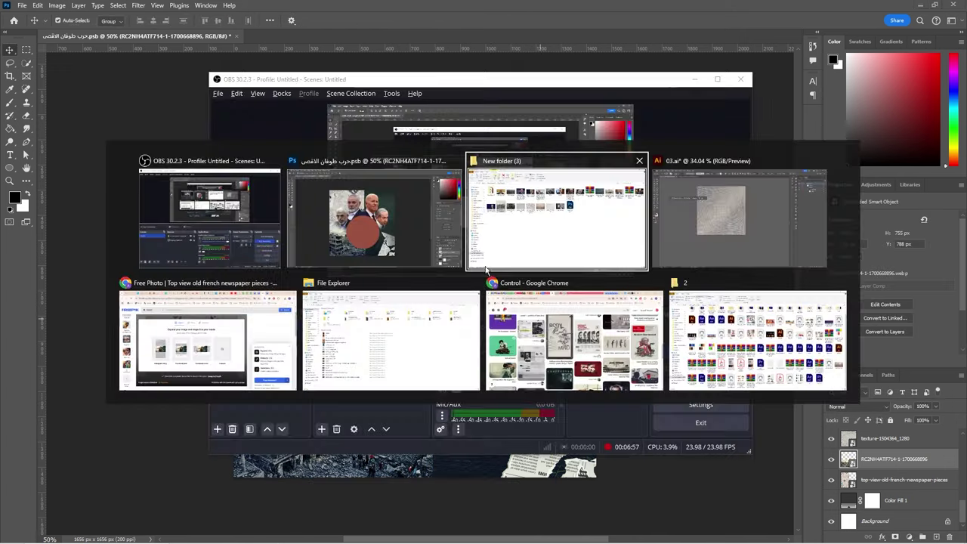
Open the weapon_01 EPS in Illustrator from folder 2 and dismiss the 9-slice scaling warning
click(696, 361)
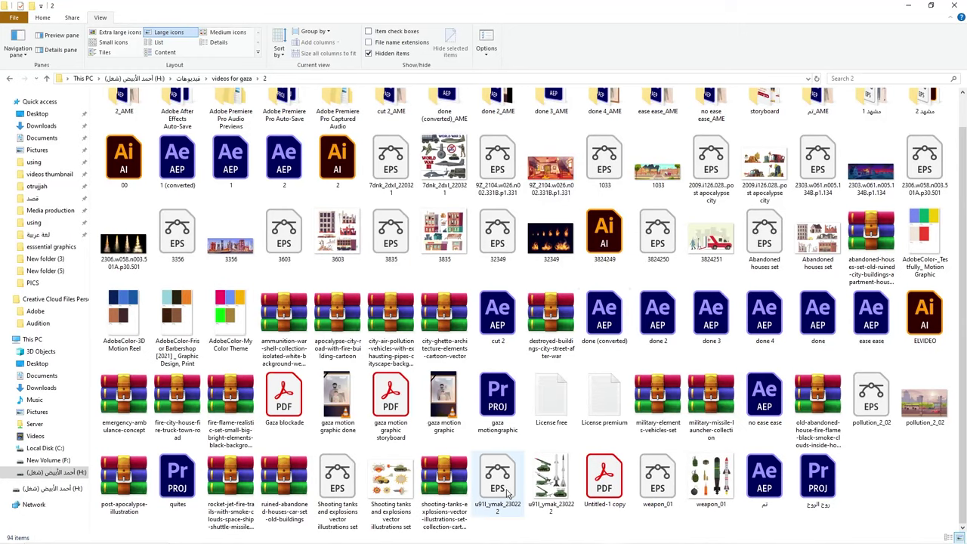
key(alt+Tab)
key(alt+Tab)
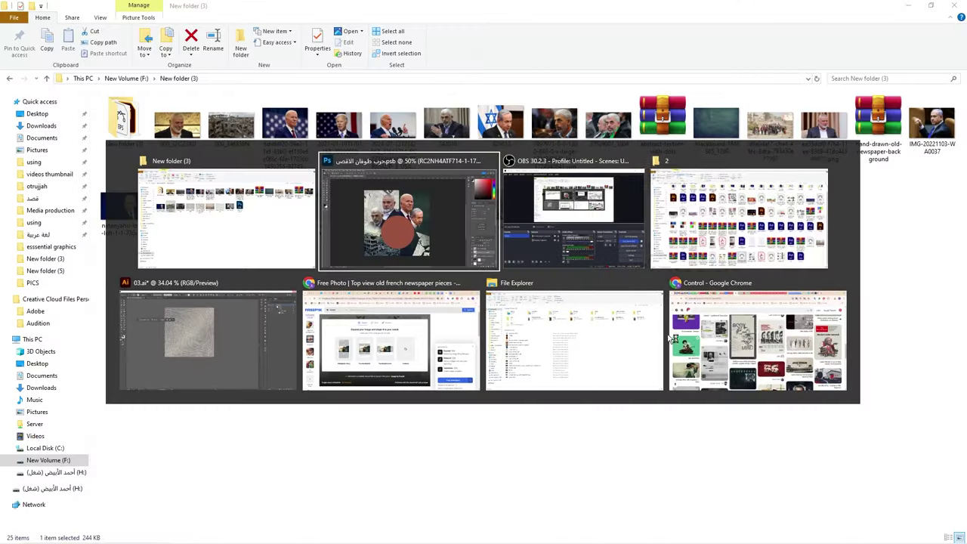
key(alt+Tab)
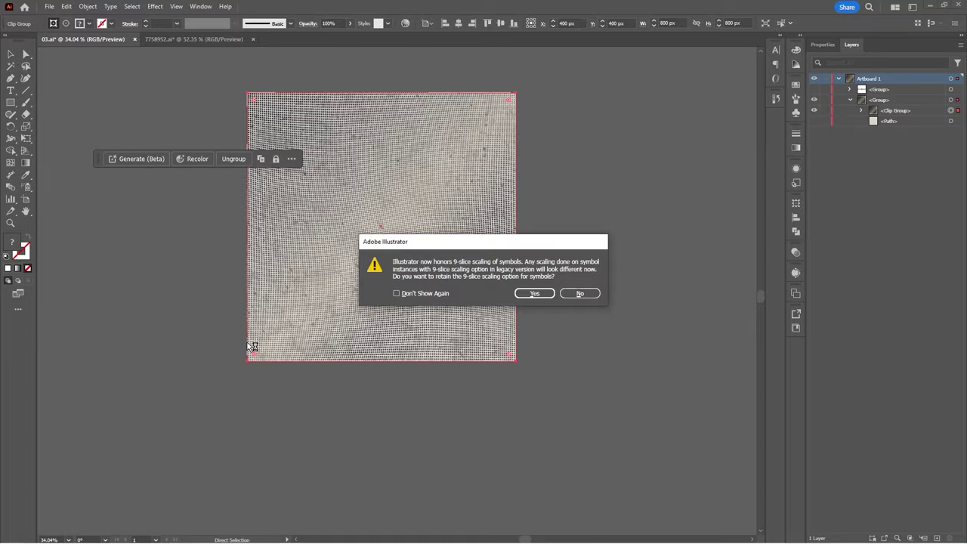
click(532, 293)
Zoom out to browse the weapon_01 and u91l_ymak_230222 artwork sheets
scroll(356, 317, down, 1)
scroll(276, 279, down, 1)
scroll(322, 292, down, 1)
scroll(357, 298, down, 1)
scroll(357, 298, down, 1)
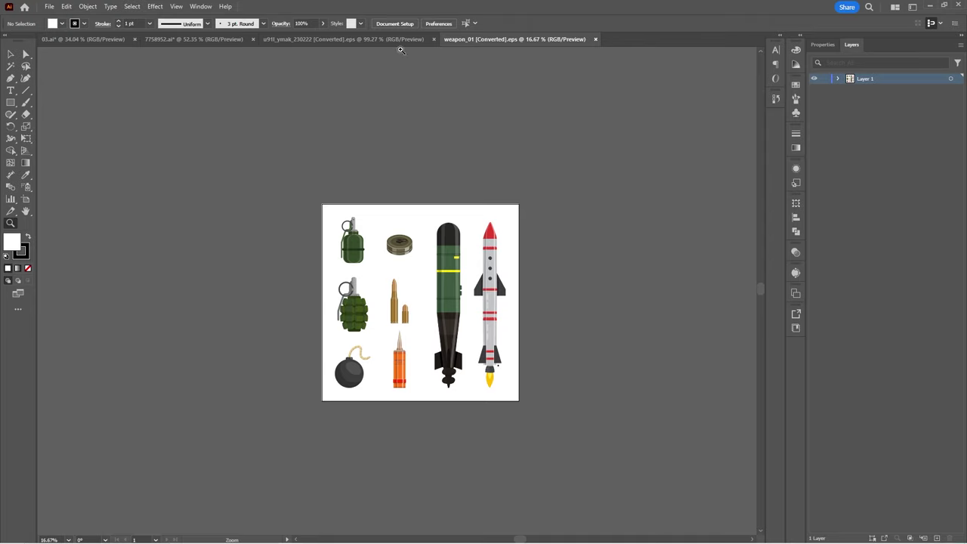
click(344, 38)
scroll(414, 306, down, 1)
scroll(414, 306, down, 2)
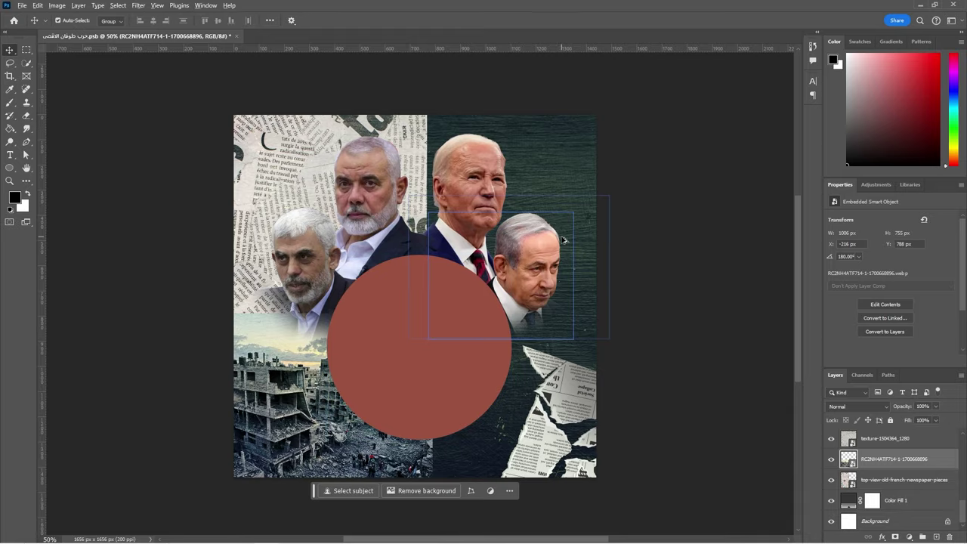
key(alt+Tab)
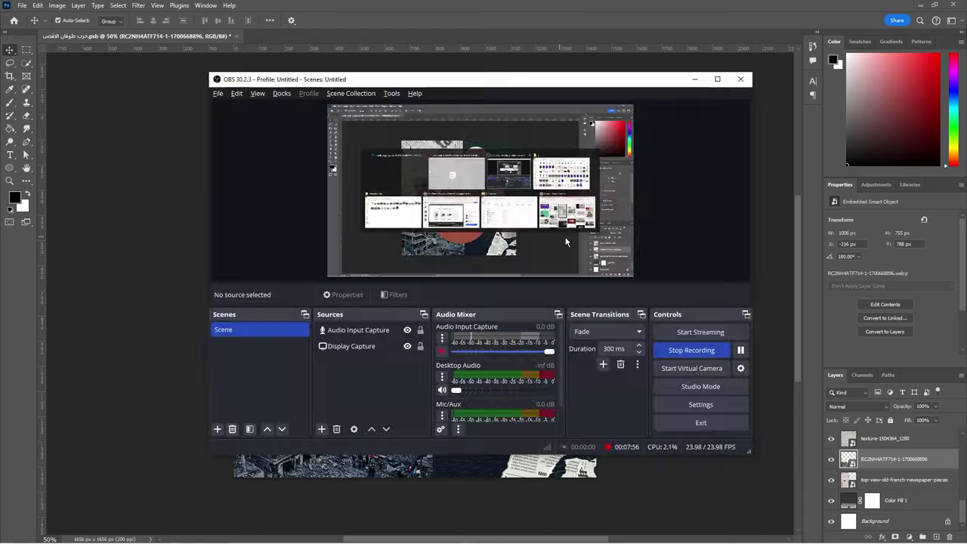
Show the grid-paper Vector Smart Object, rotate it 90°, and widen it to 1829 × 1716 px
key(alt+Tab)
scroll(963, 496, up, 3)
scroll(963, 496, up, 2)
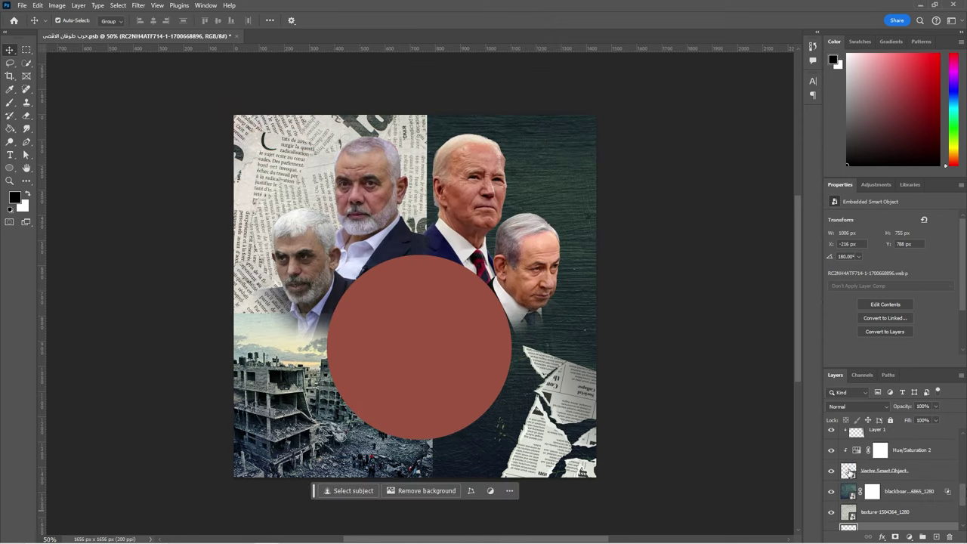
click(830, 480)
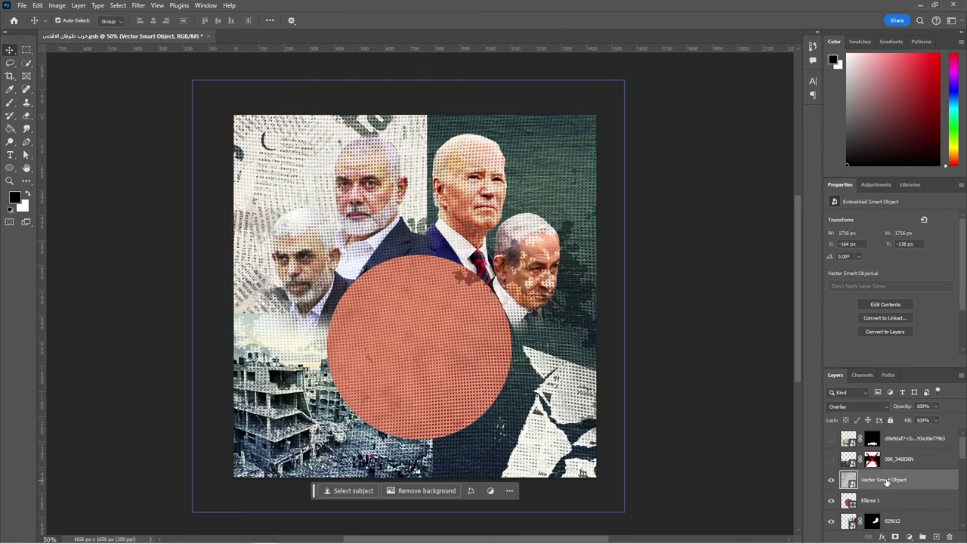
key(ctrl+t)
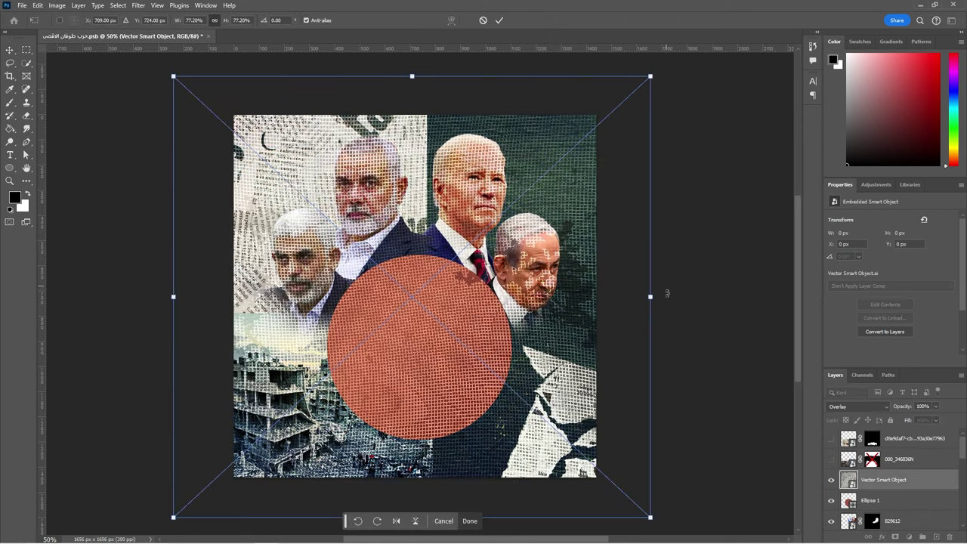
drag(666, 284, 431, 433)
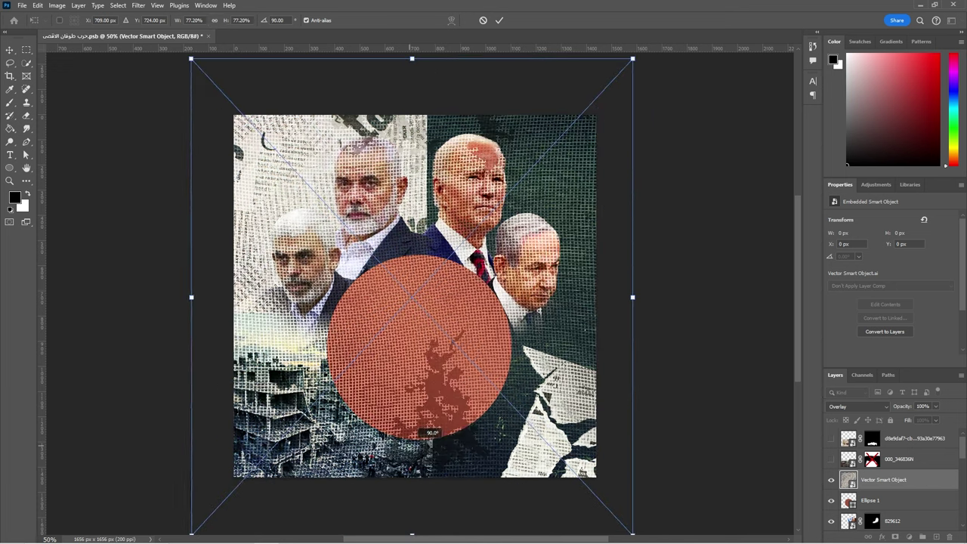
drag(561, 297, 605, 305)
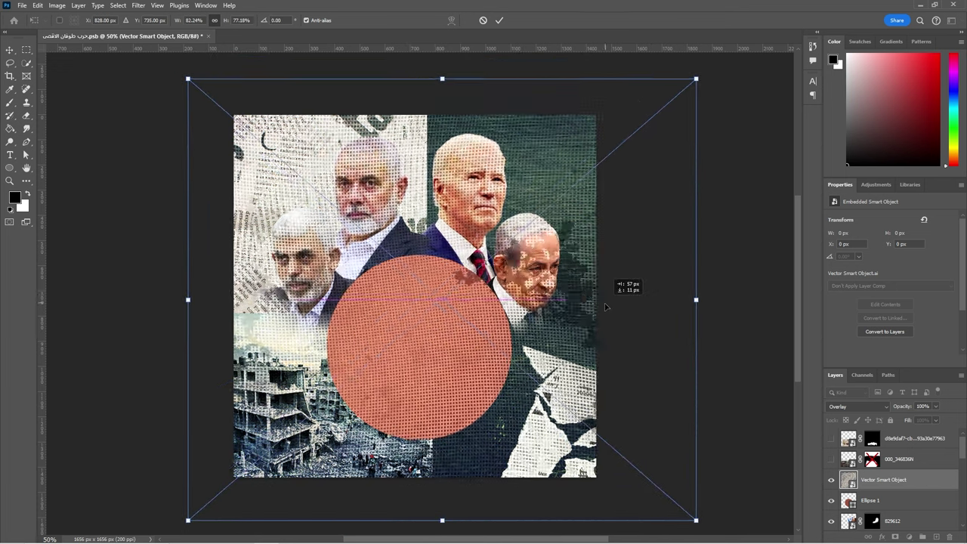
key(Return)
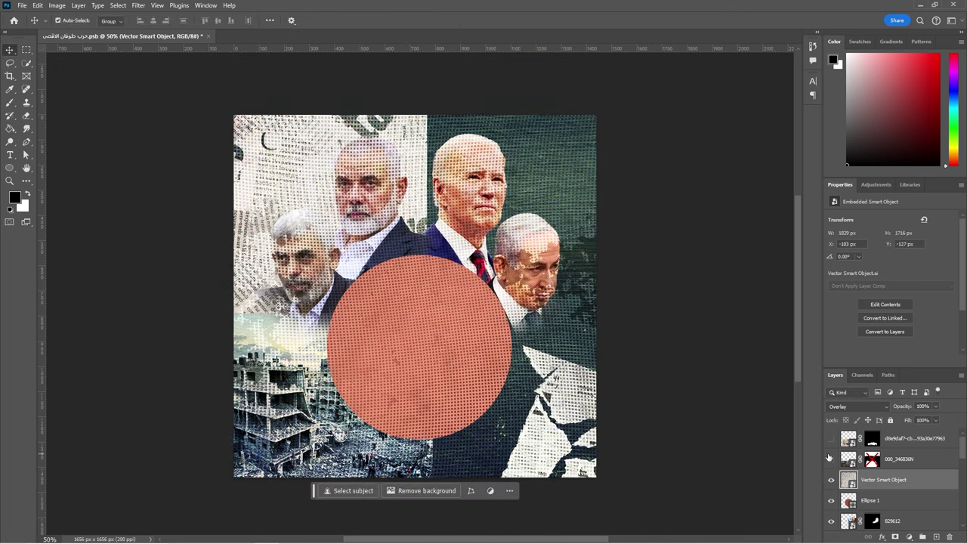
click(834, 481)
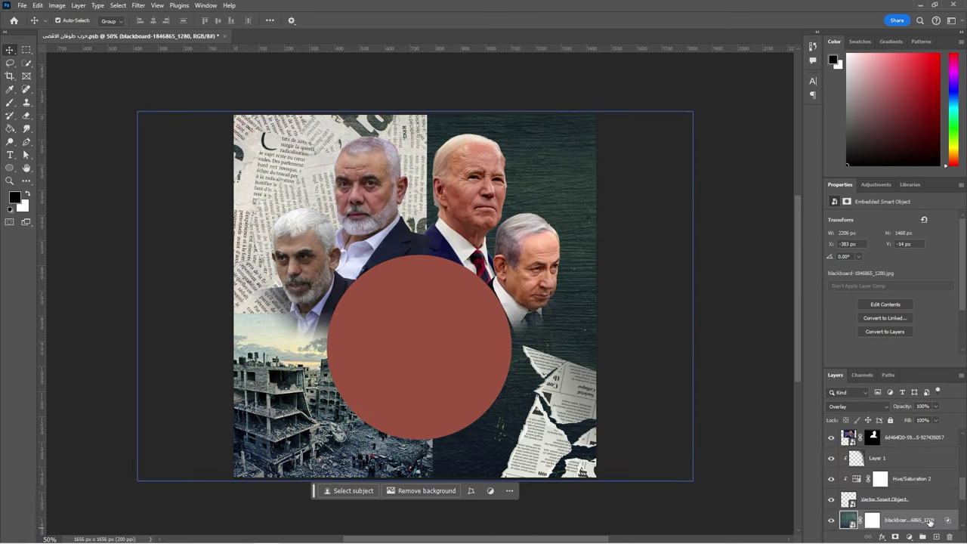
scroll(830, 499, down, 2)
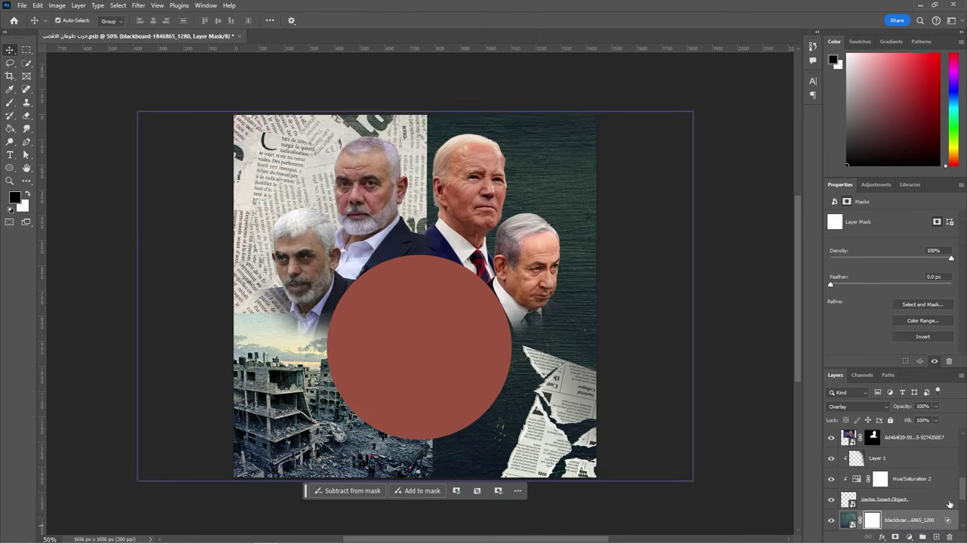
scroll(949, 504, down, 2)
double_click(849, 519)
key(ctrl+Tab)
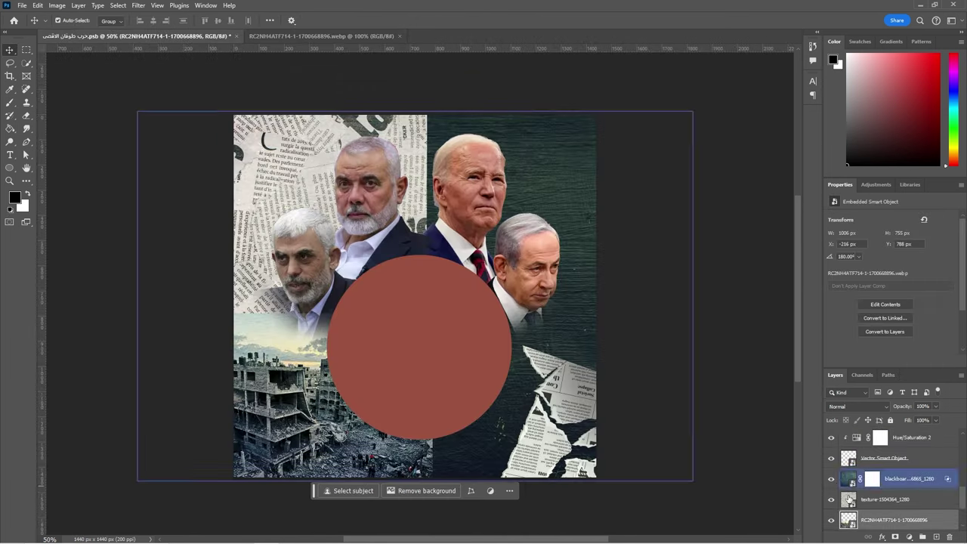
click(895, 536)
key(b)
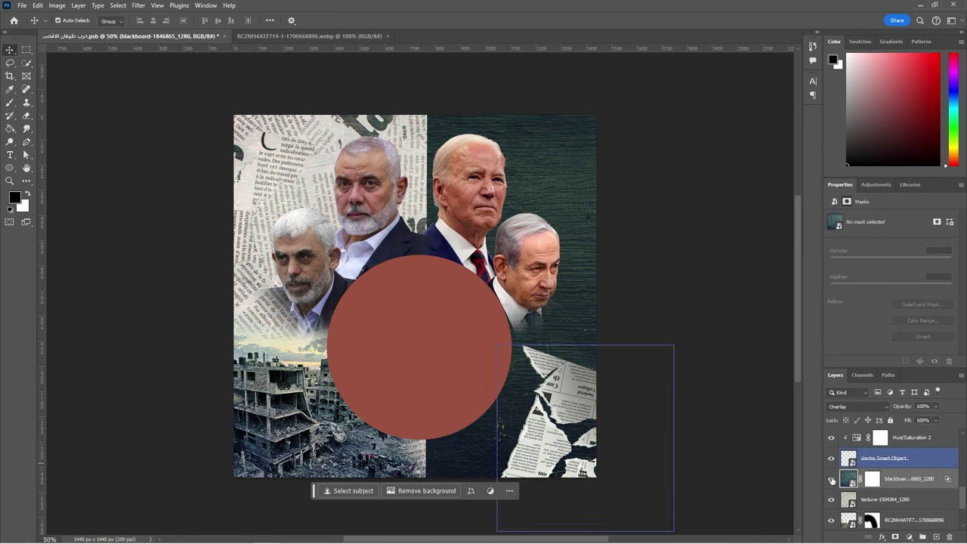
scroll(906, 491, down, 2)
Split the newspaper layer's Underlying Layer Blend If slider so dark tones show through
click(914, 484)
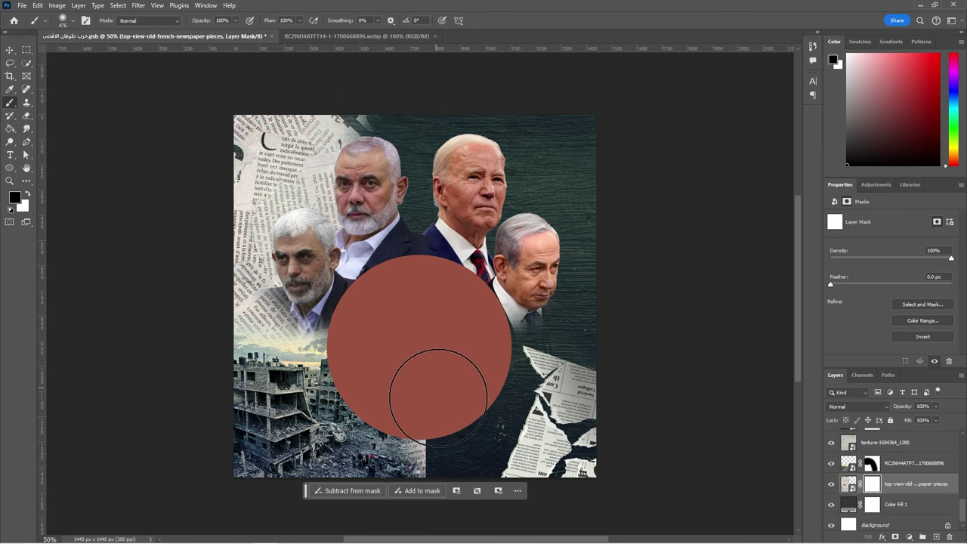
double_click(919, 484)
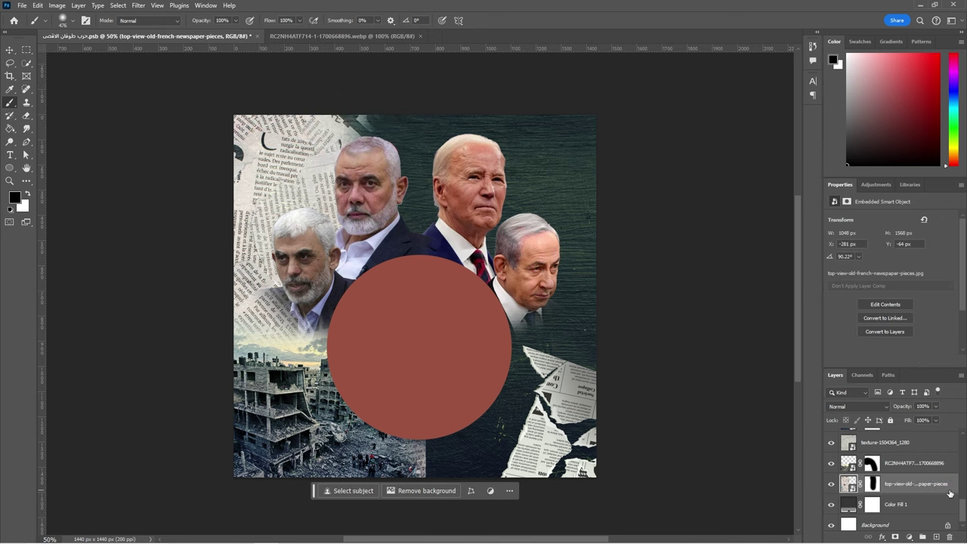
double_click(949, 490)
mouse_move(805, 338)
mouse_down()
mouse_move(784, 337)
mouse_move(805, 338)
mouse_up()
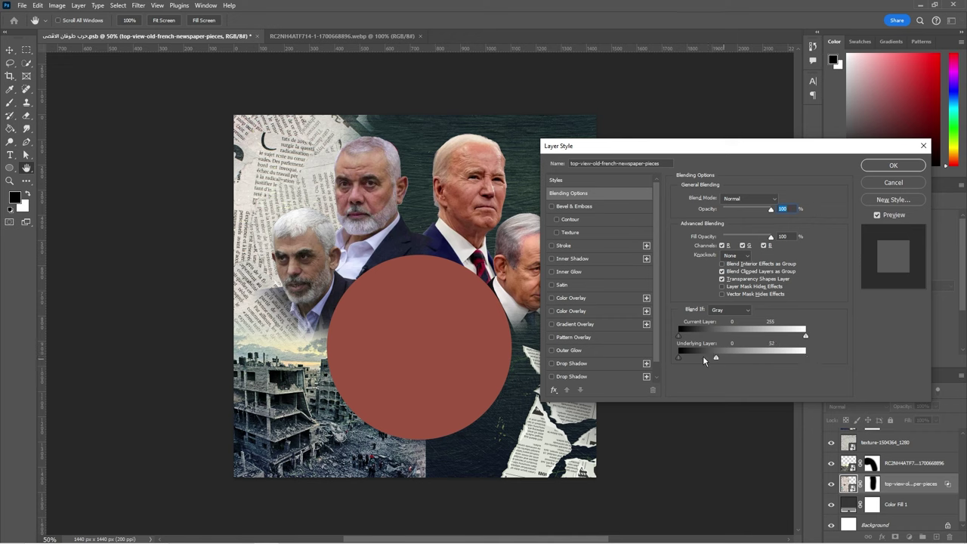
drag(699, 359, 762, 357)
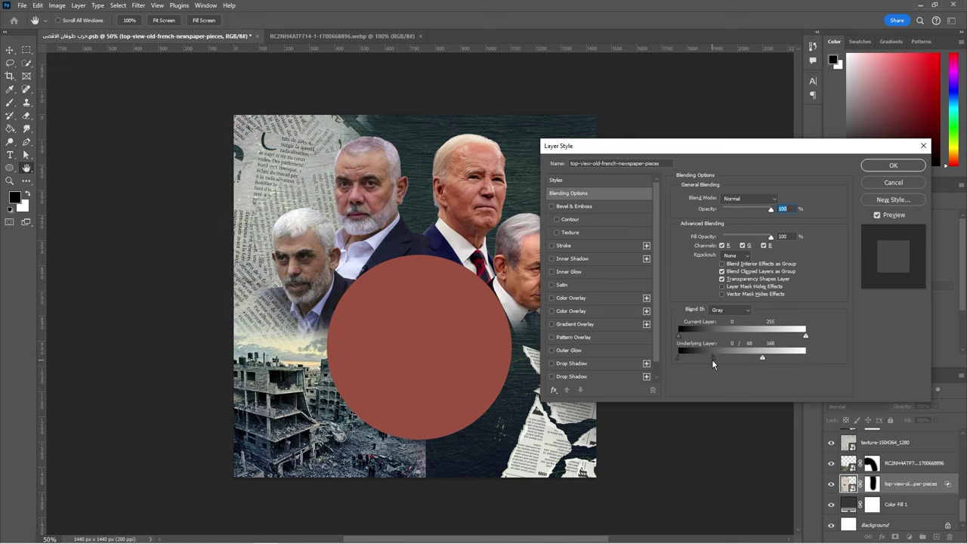
click(893, 165)
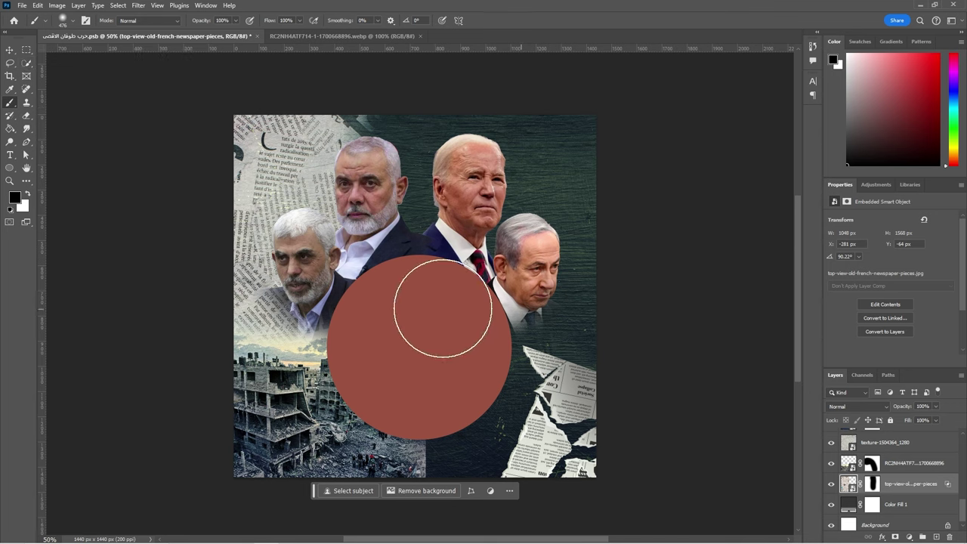
Compare the collage with and without the blackboard, then move Hue/Saturation 2 directly above it
scroll(891, 475, up, 2)
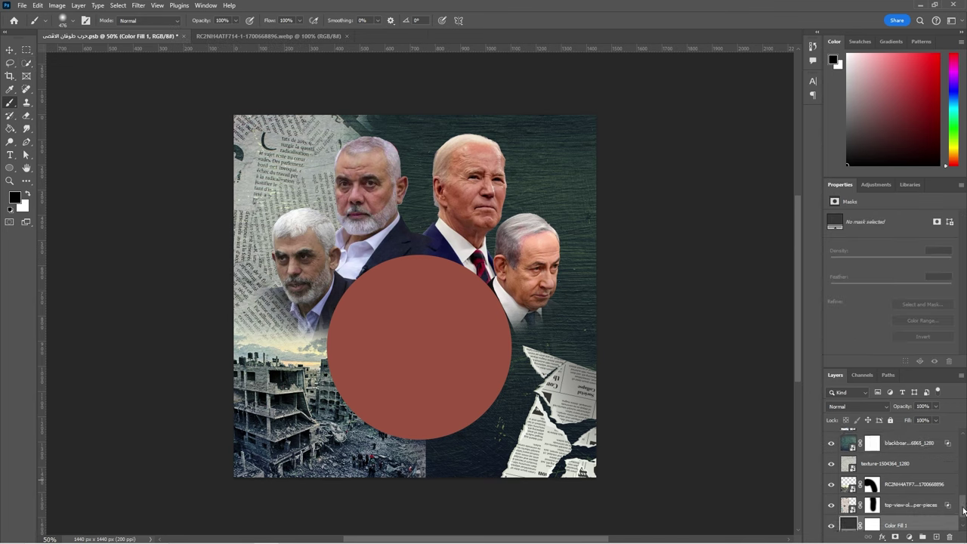
click(832, 452)
click(831, 451)
click(832, 451)
click(832, 452)
click(832, 453)
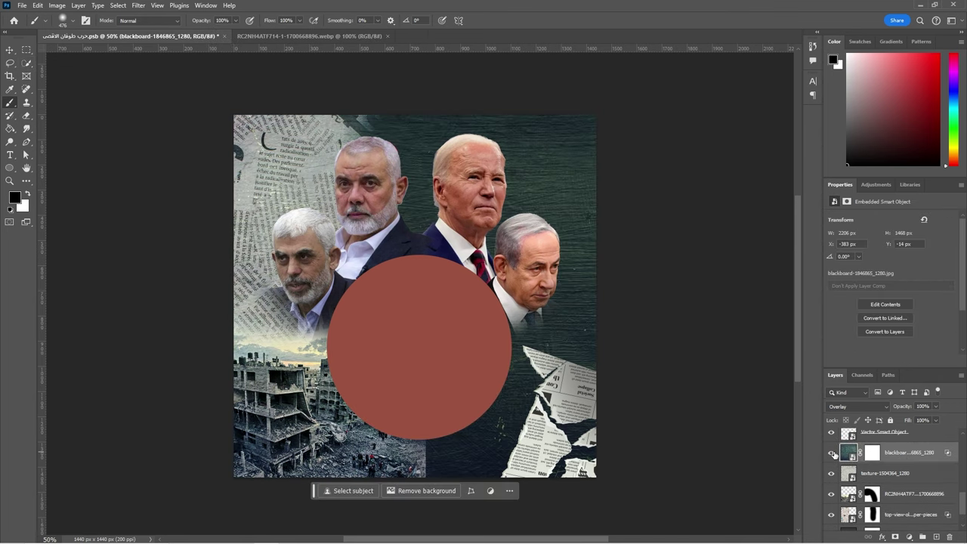
drag(854, 432, 855, 505)
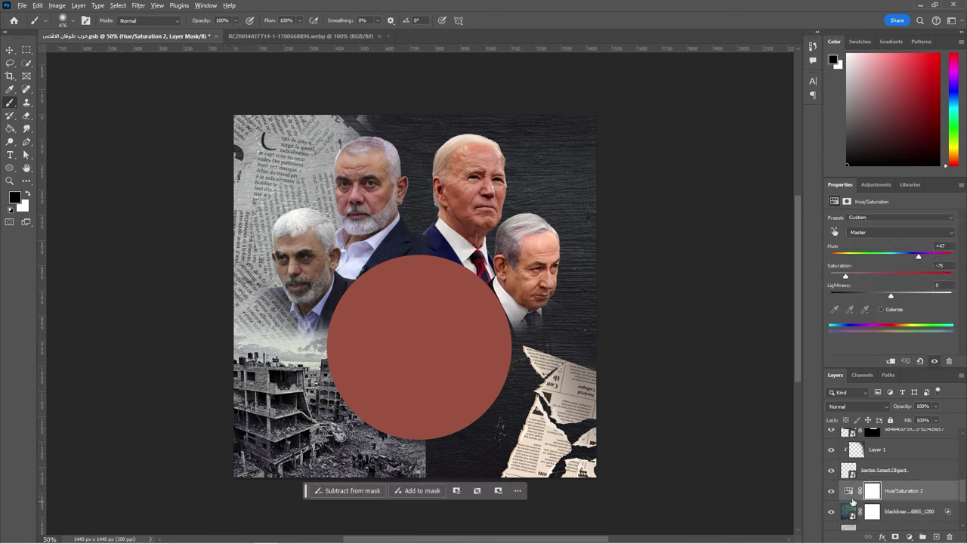
drag(963, 499, 964, 480)
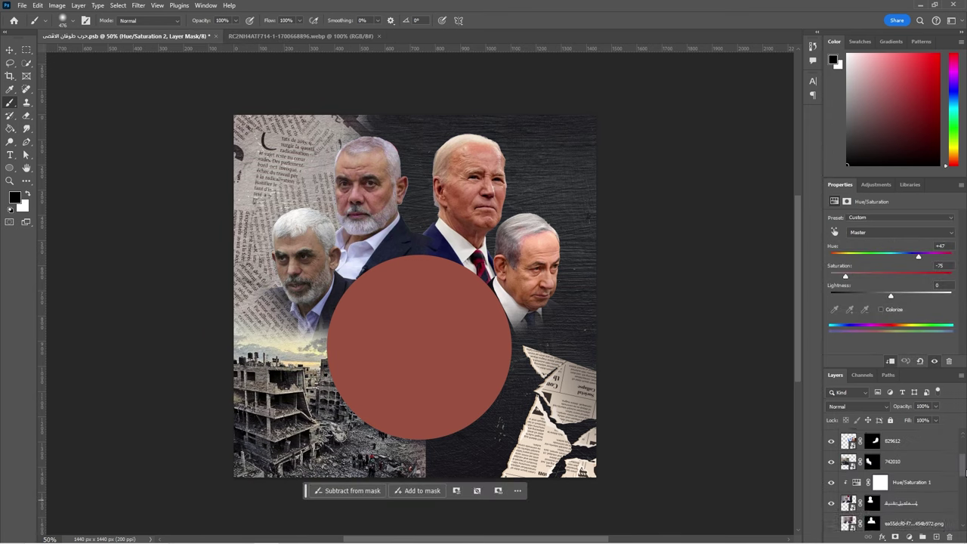
key(alt+Tab)
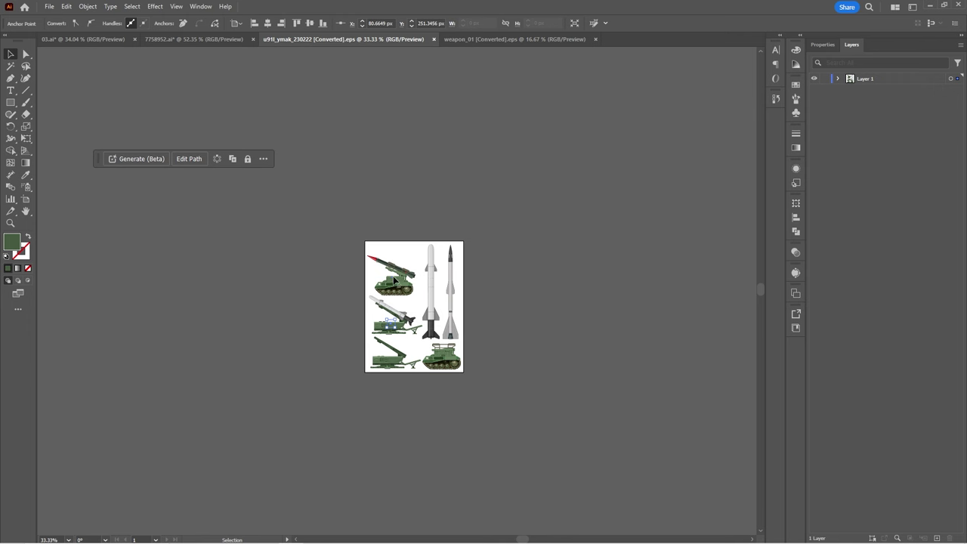
Paste the middle-left missile launcher as a Smart Object, flipped horizontally and scaled in the upper right
click(375, 304)
click(957, 121)
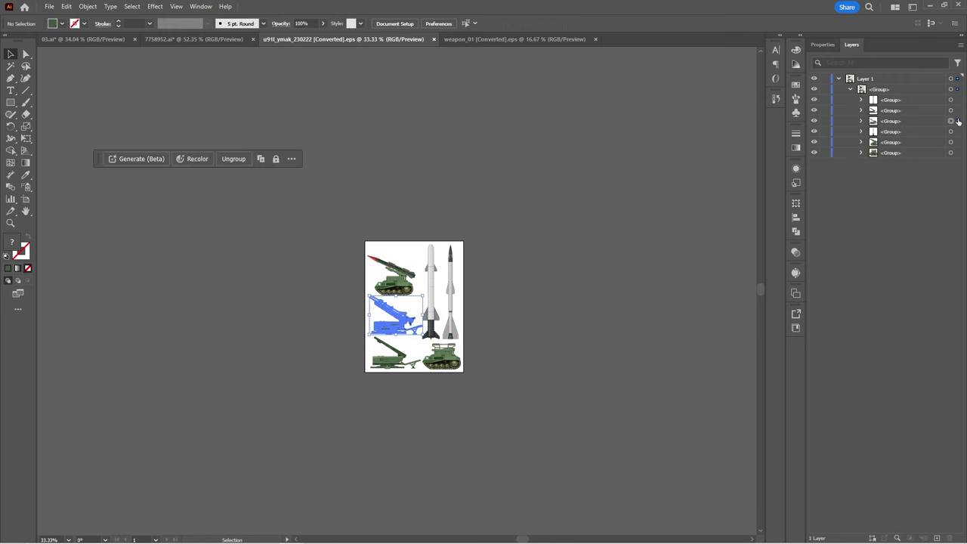
key(alt+Tab)
key(ctrl+v)
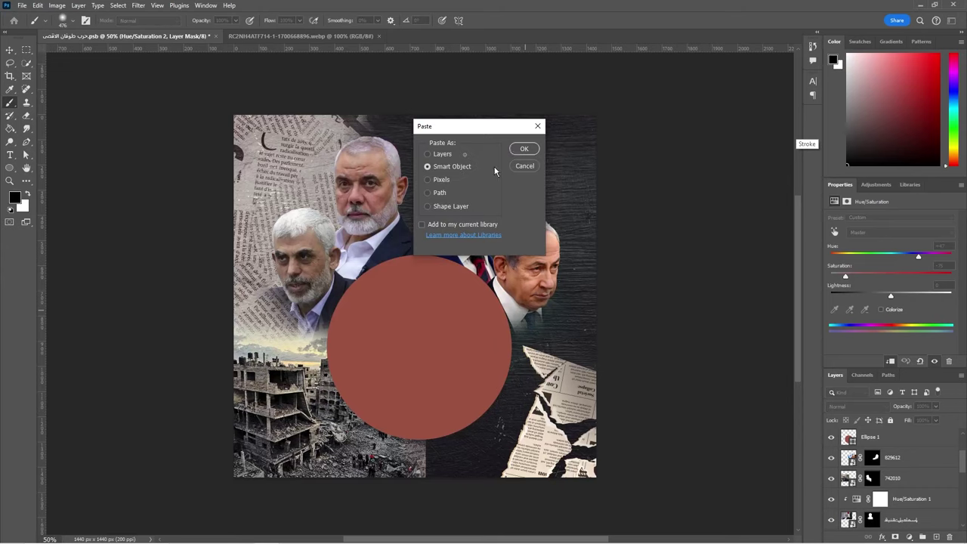
key(Return)
drag(414, 296, 512, 190)
right_click(533, 194)
click(562, 377)
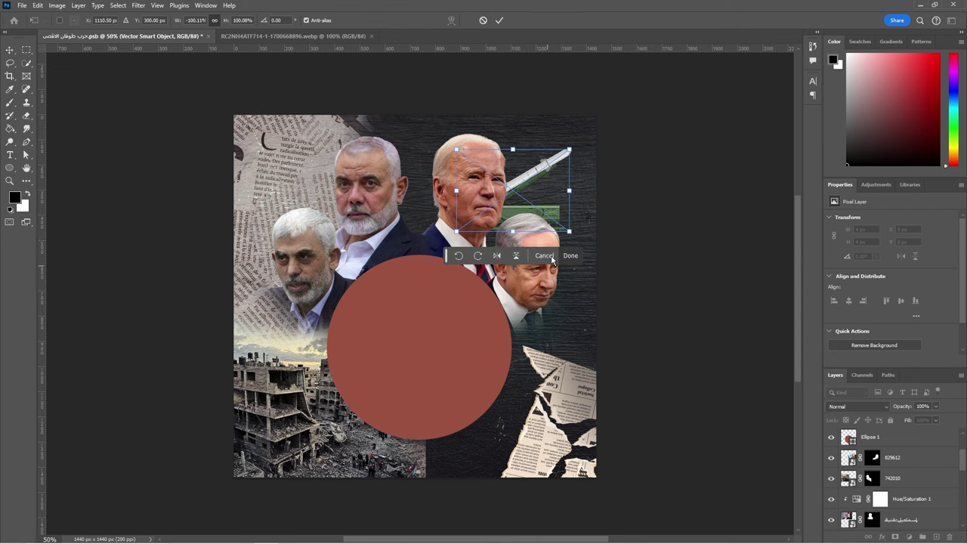
drag(569, 232, 559, 215)
Copy the bullets artwork from Illustrator
key(alt+Tab)
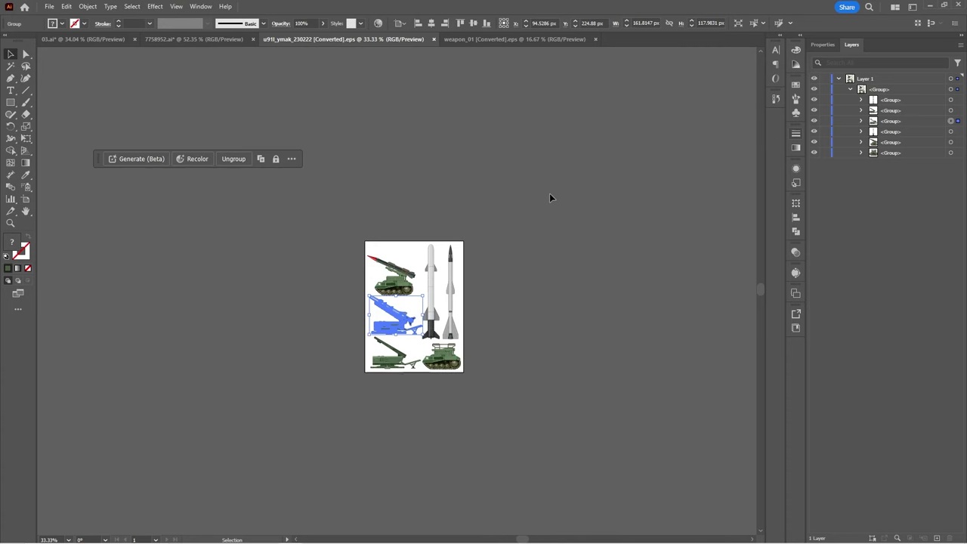
click(400, 317)
key(ctrl+c)
key(alt+Tab)
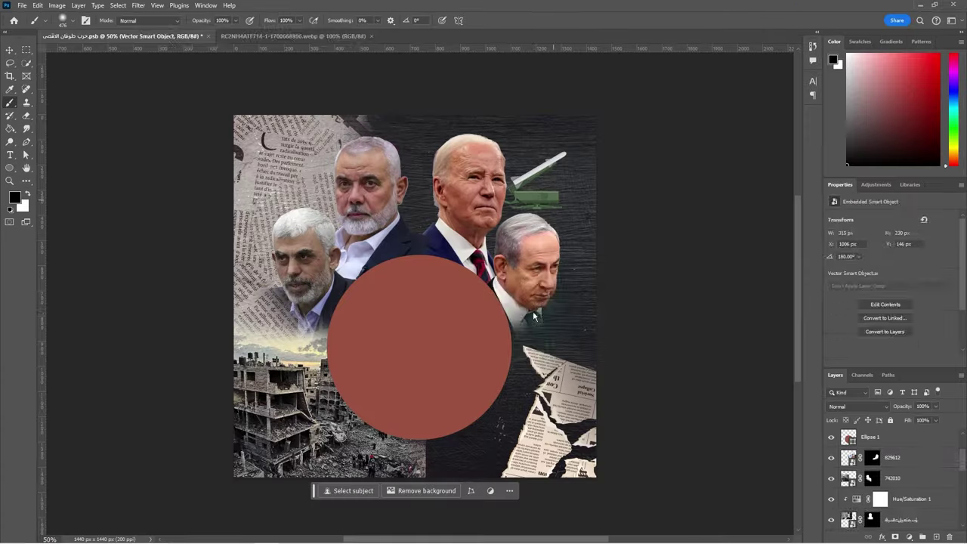
Paste the bullets, rotate them diagonally into the upper right, and add a layer mask
key(ctrl+v)
key(Return)
drag(453, 408, 491, 355)
mouse_move(423, 333)
mouse_down()
mouse_move(497, 185)
mouse_move(500, 198)
mouse_up()
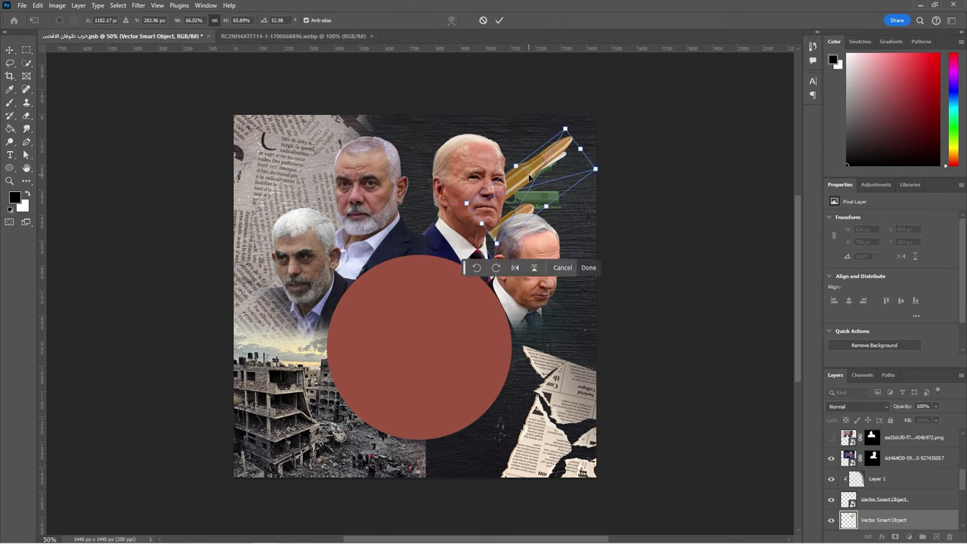
key(Return)
scroll(907, 473, down, 2)
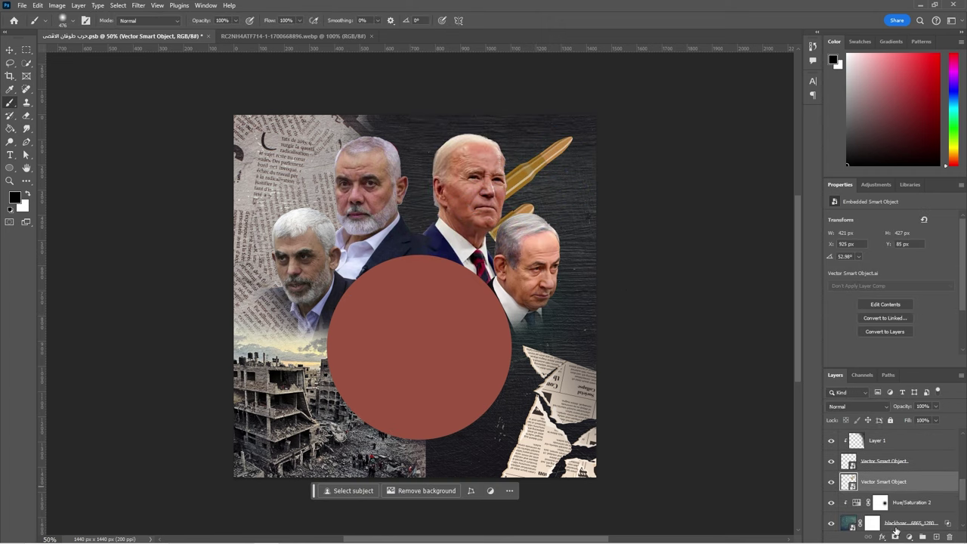
click(895, 536)
mouse_move(565, 274)
mouse_down()
mouse_move(563, 260)
mouse_move(531, 257)
mouse_move(556, 222)
mouse_up()
Duplicate the bullet and shrink the copy to about 72%, shifted down and right
key(ctrl+t)
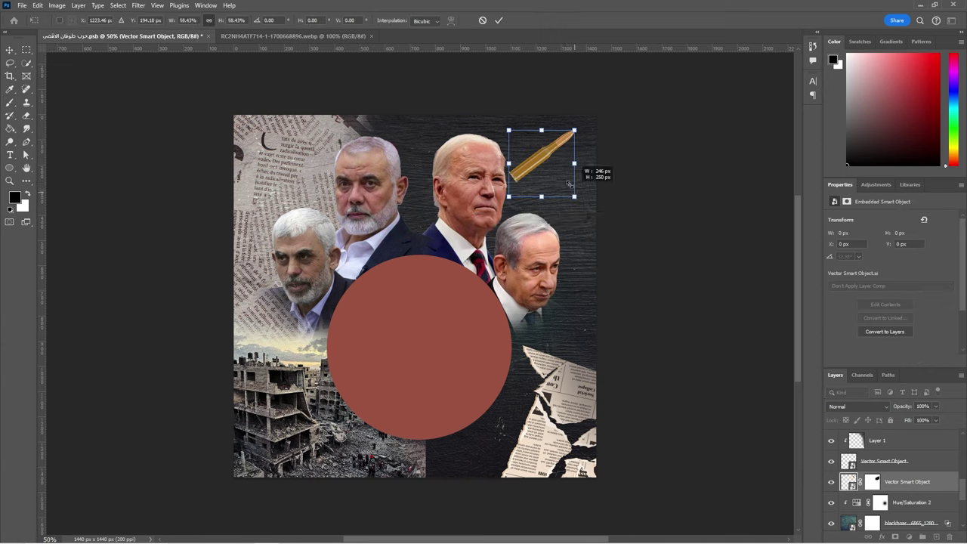
key(Return)
alt+click(521, 181)
key(ctrl+z)
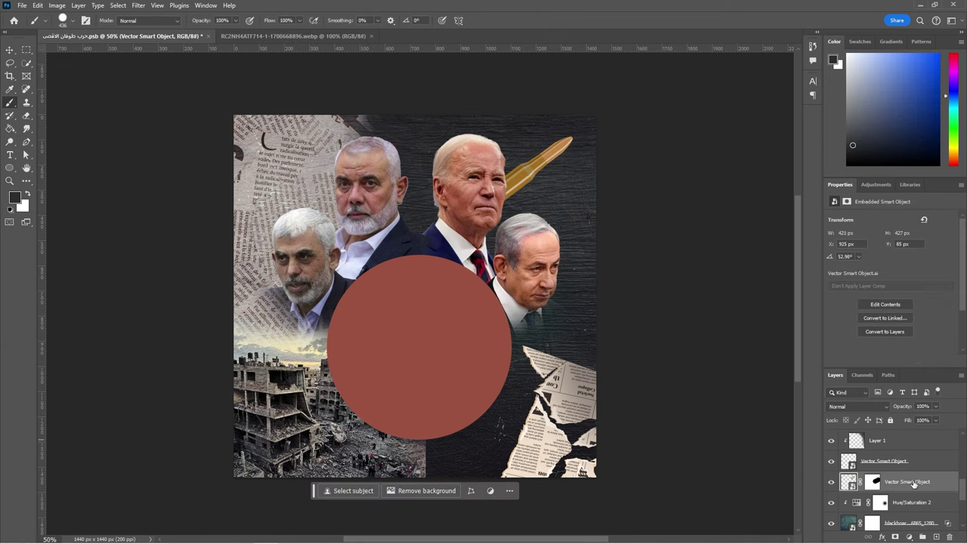
key(ctrl+j)
key(ctrl+t)
drag(541, 184, 560, 218)
drag(599, 291, 571, 261)
key(Return)
Tilt the upper bullet slightly and rotate the lower bullet about 8 degrees
key(b)
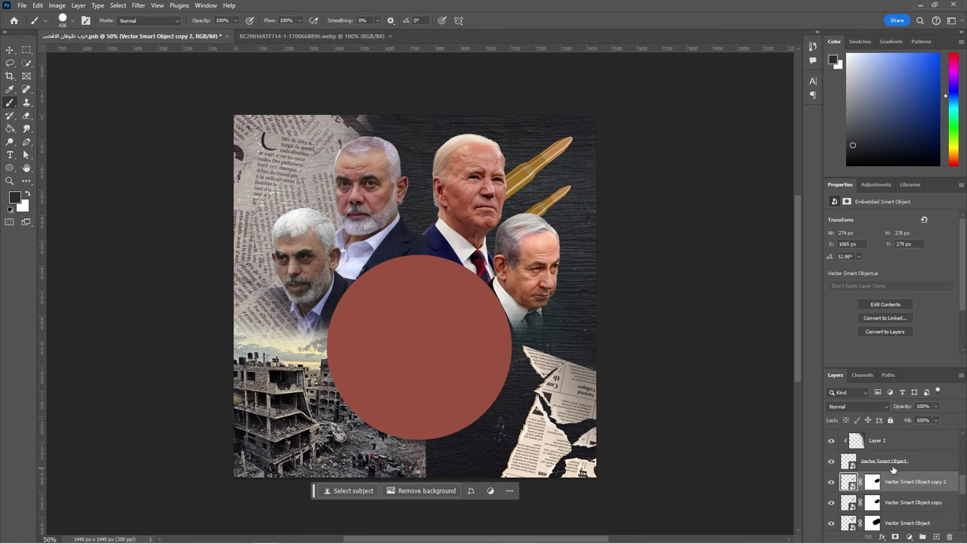
key(ctrl+t)
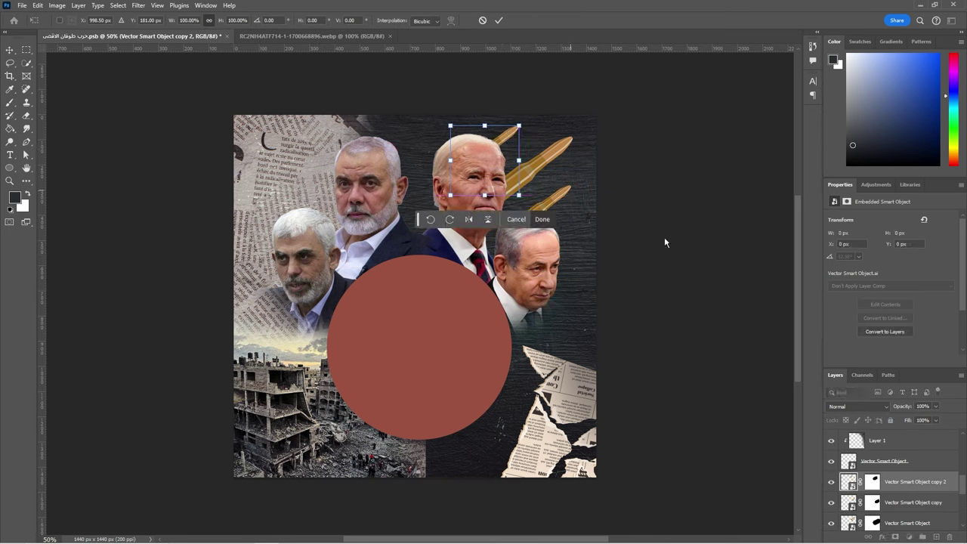
key(Return)
key(ctrl+t)
drag(435, 197, 438, 202)
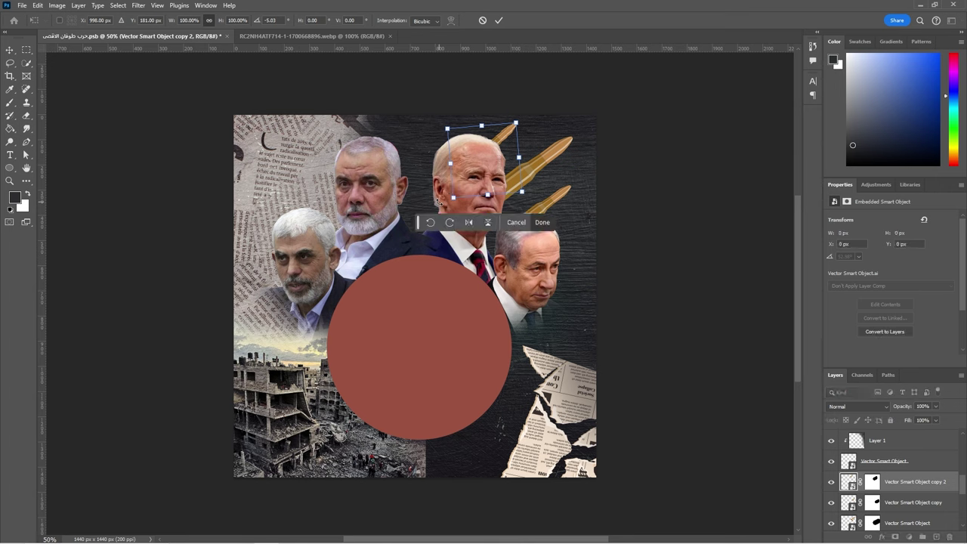
key(Return)
click(913, 501)
key(ctrl+t)
drag(589, 195, 591, 202)
key(Return)
Move all three bullet layers together slightly right and down
shift+click(913, 478)
key(ctrl+t)
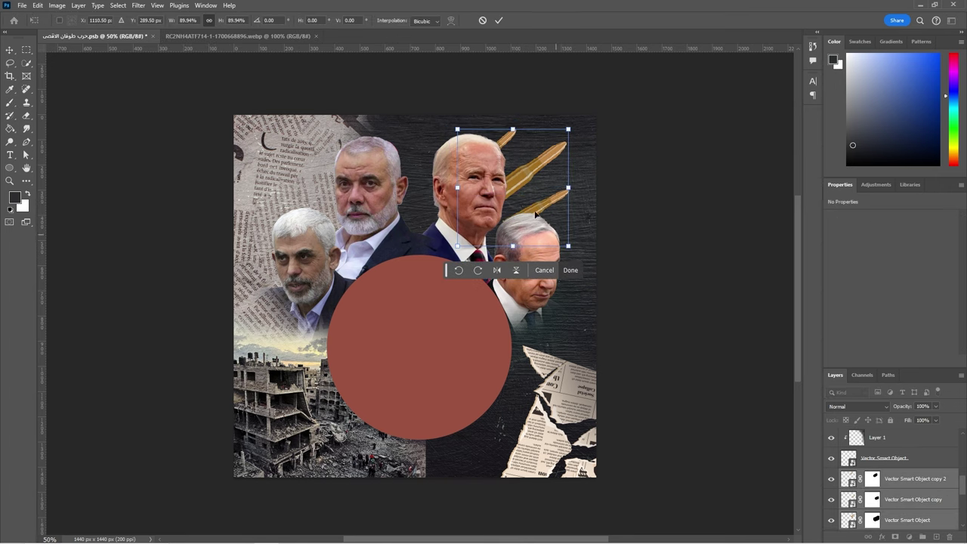
drag(535, 215, 552, 225)
key(Return)
key(b)
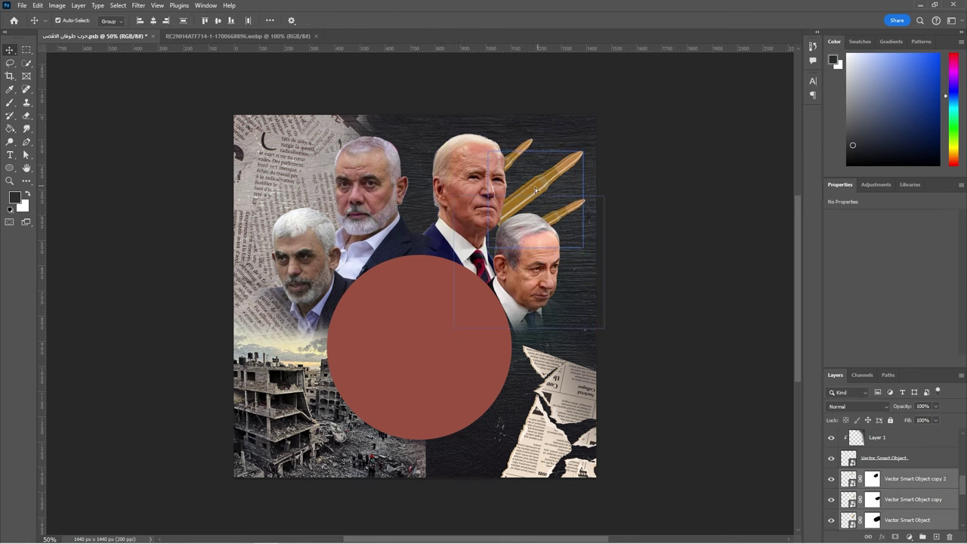
key(alt+Tab)
key(alt+Tab)
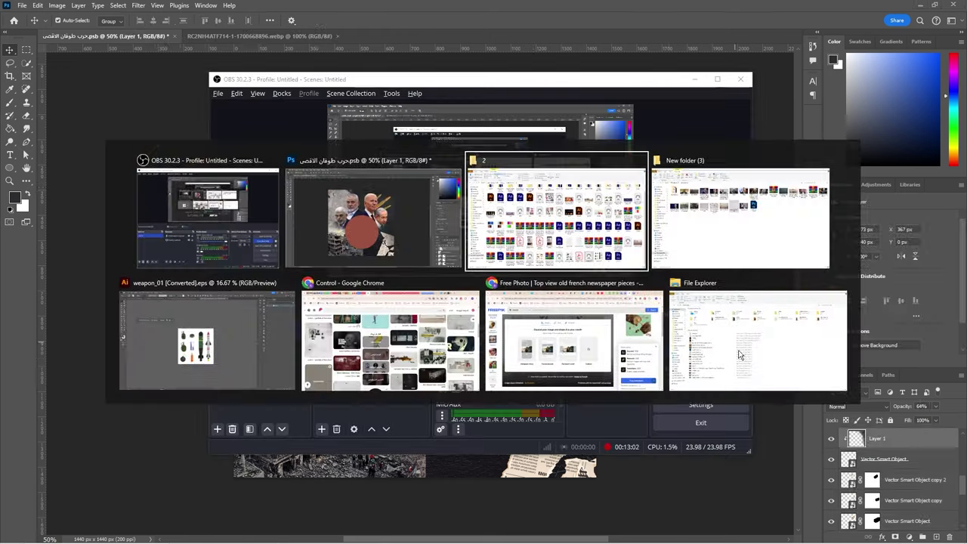
Drag a texture from the H: drive's background shapes folder into the collage as a layer
click(143, 79)
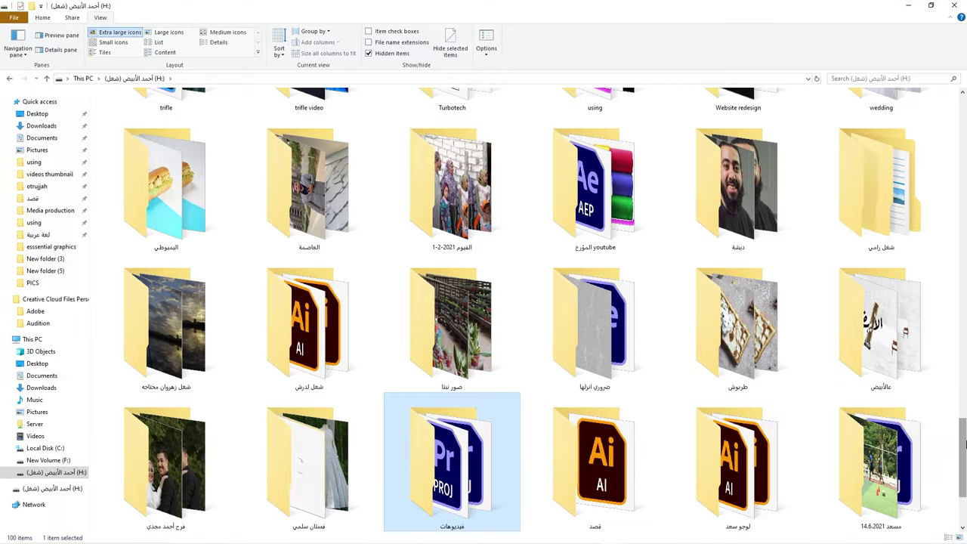
scroll(557, 154, up, 3)
double_click(557, 155)
double_click(298, 136)
drag(129, 151, 311, 268)
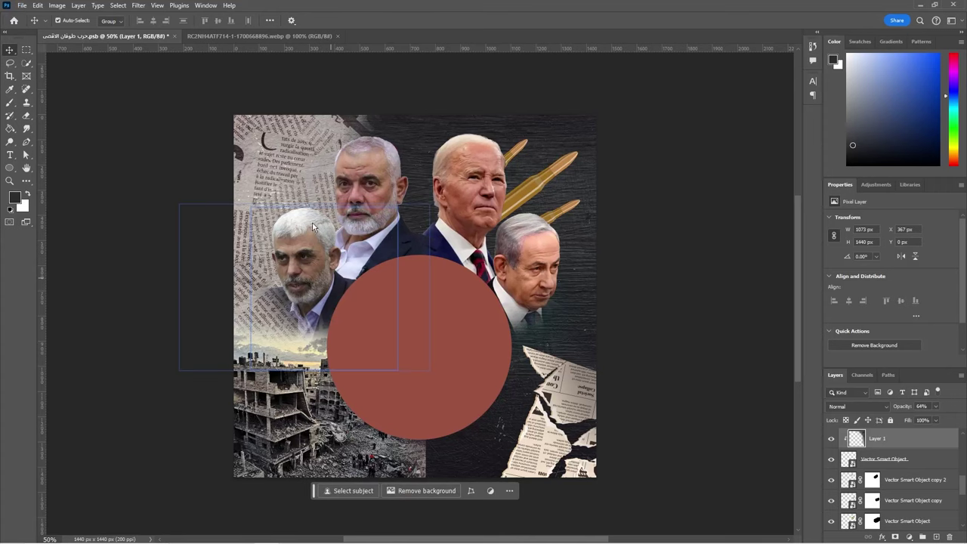
drag(168, 172, 174, 177)
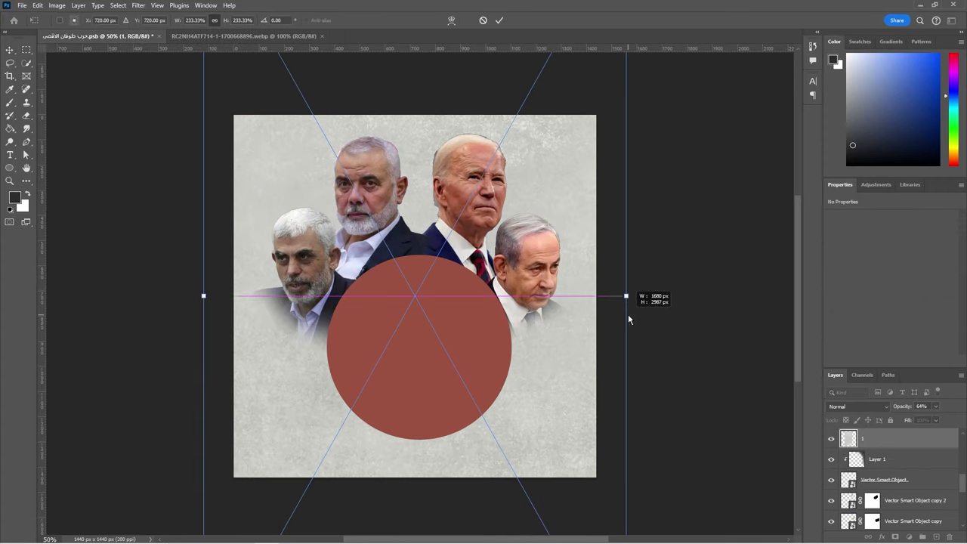
key(Return)
Move the grey texture layer '1' down the stack and delete it
key(ctrl+bracketleft)
key(ctrl+bracketleft)
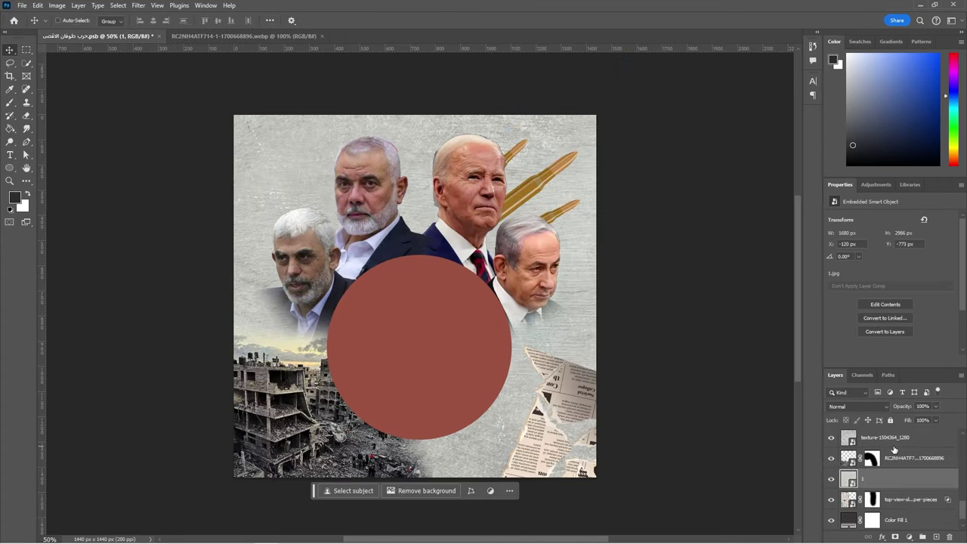
key(Delete)
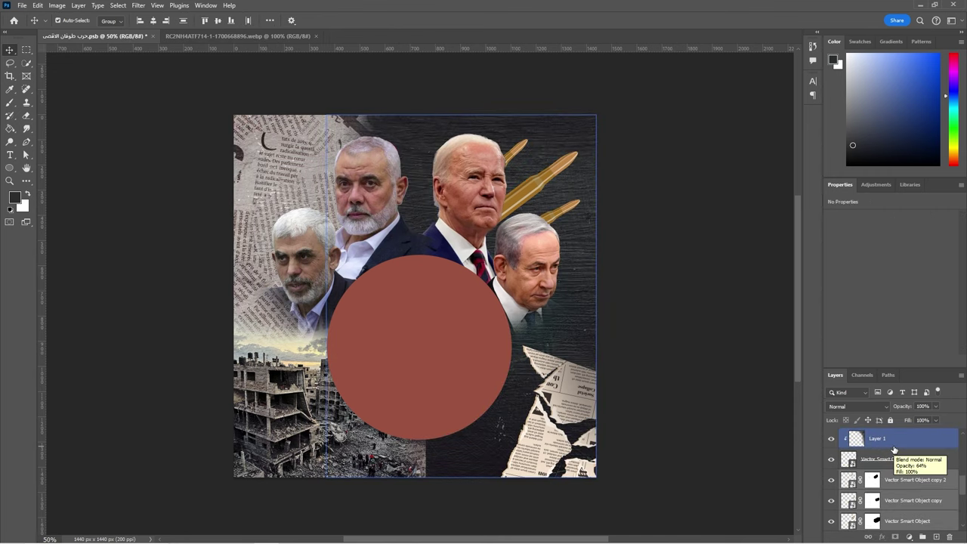
key(alt+Tab)
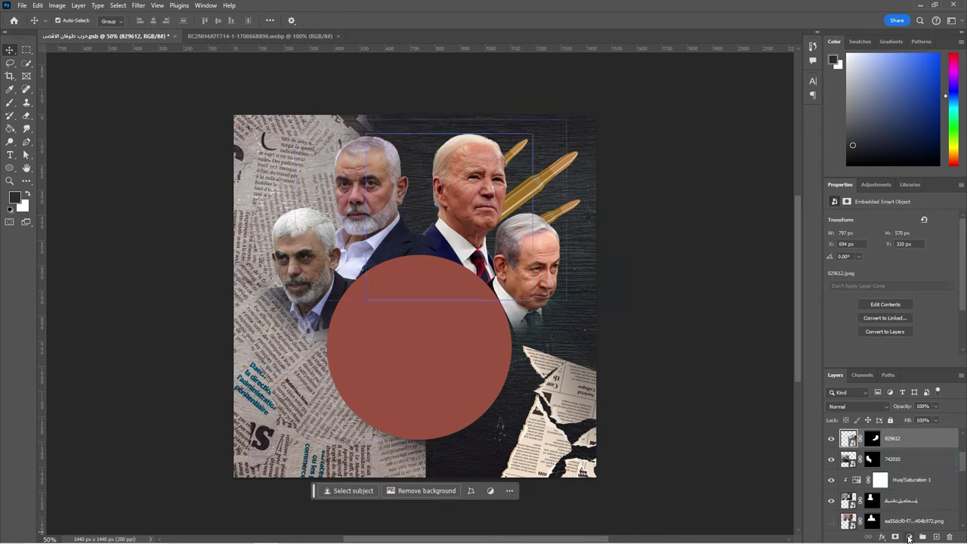
Add a colorized Hue/Saturation layer with lower saturation and a warm natural tint
click(909, 538)
click(906, 393)
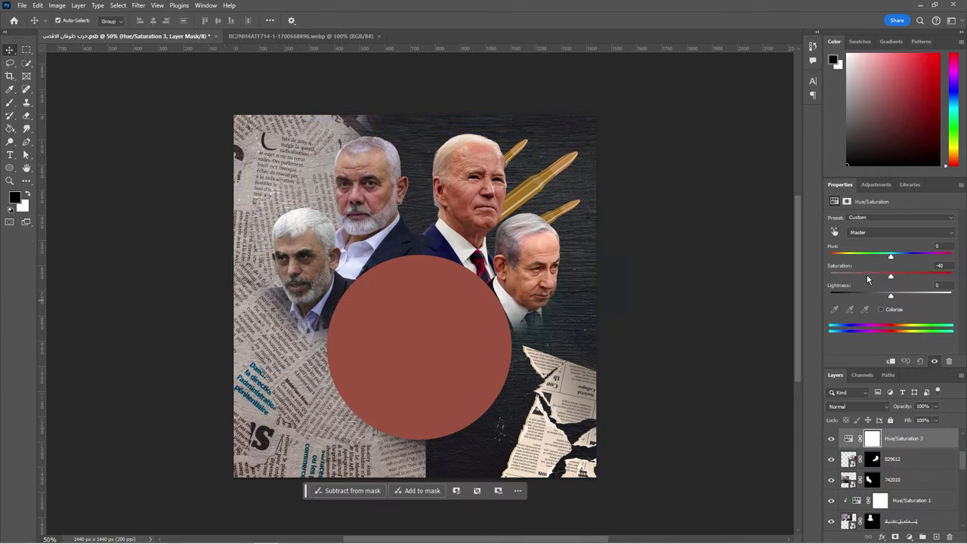
mouse_move(881, 297)
mouse_down()
mouse_move(895, 296)
mouse_move(857, 279)
mouse_up()
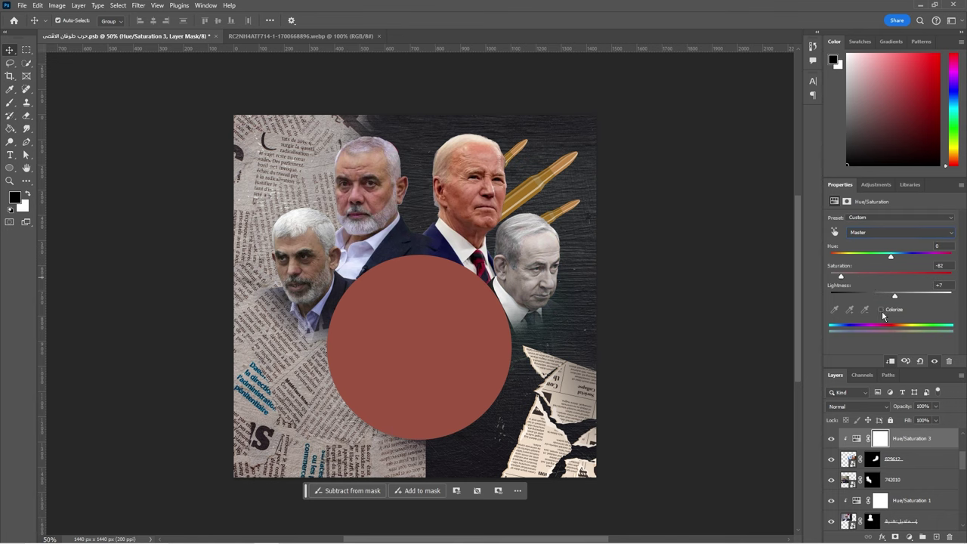
click(881, 309)
drag(866, 259, 836, 257)
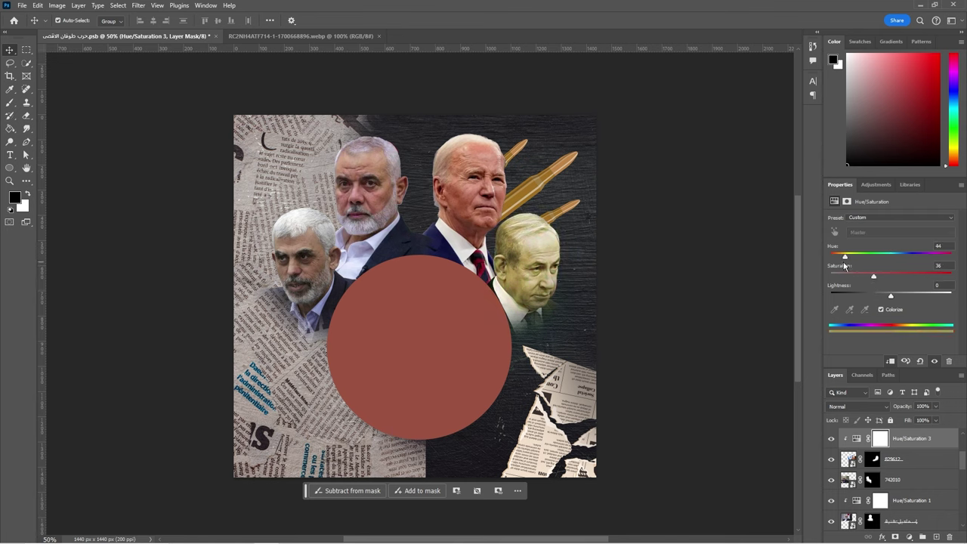
Clip copies of the tint adjustment onto the 829612 and 742010 portrait photos
drag(913, 441, 852, 489)
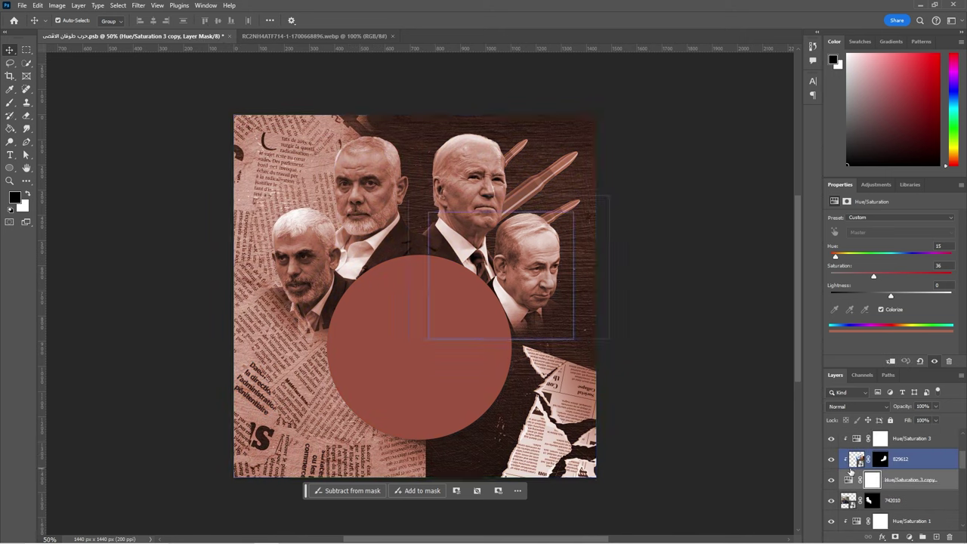
alt+click(869, 489)
click(893, 498)
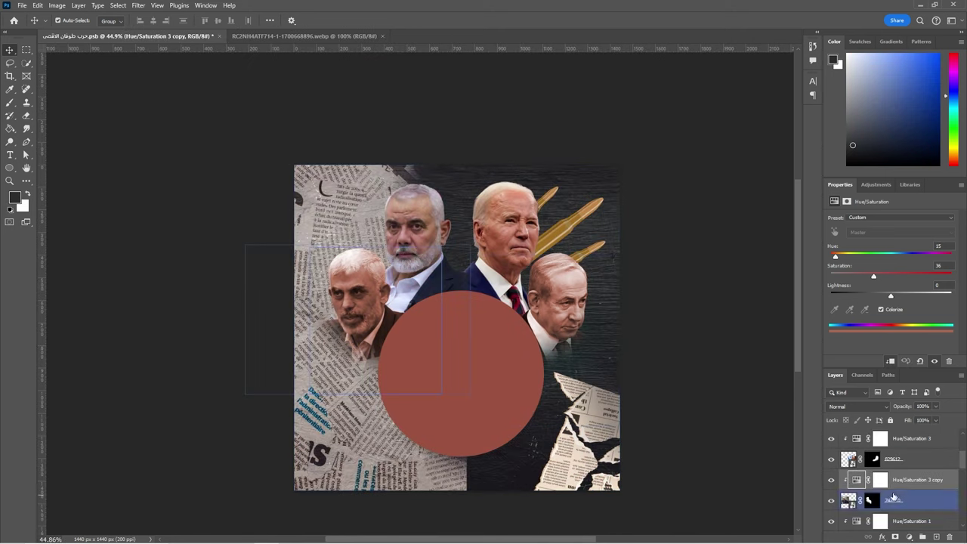
drag(963, 461, 965, 463)
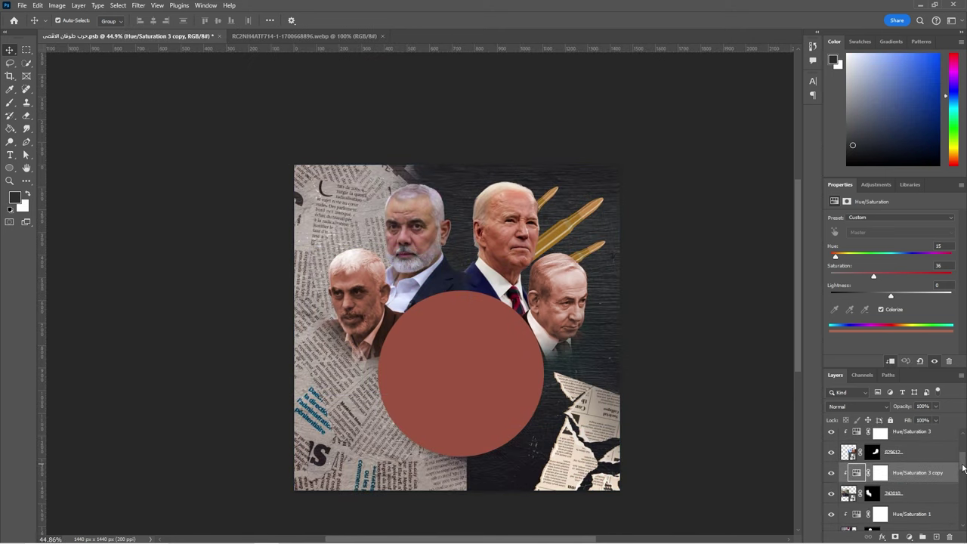
drag(880, 472, 880, 503)
alt+click(868, 479)
click(859, 510)
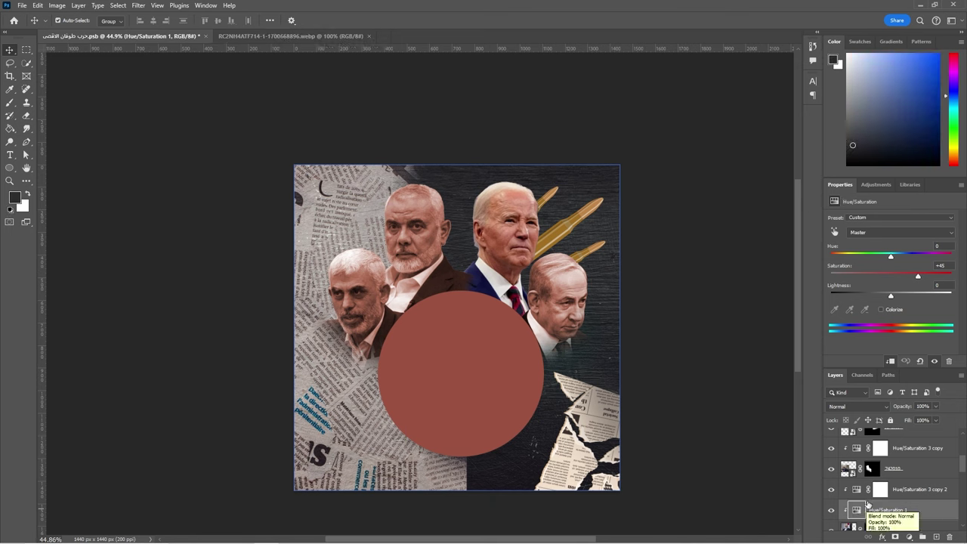
Clip another, warmer-hued tint copy onto the bearded leader's photo
click(847, 521)
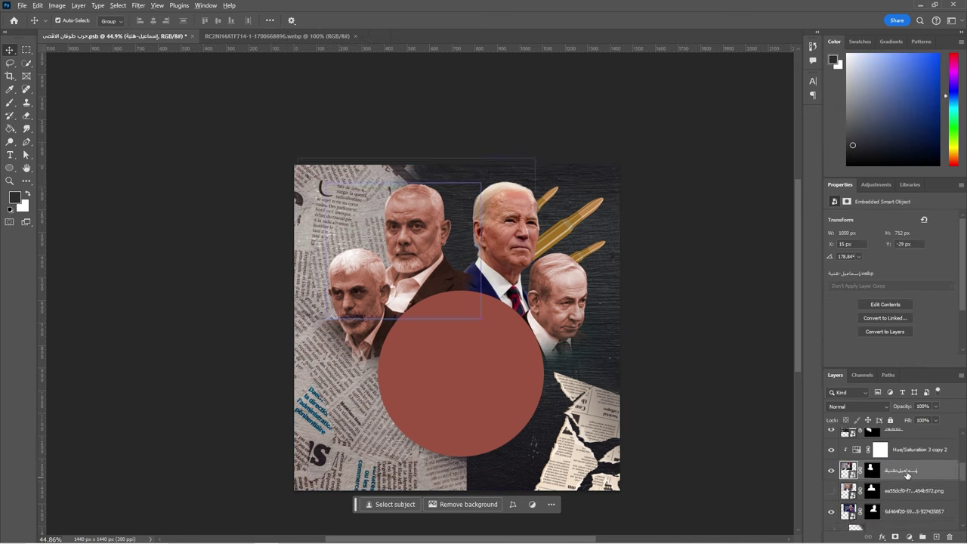
drag(899, 450, 843, 522)
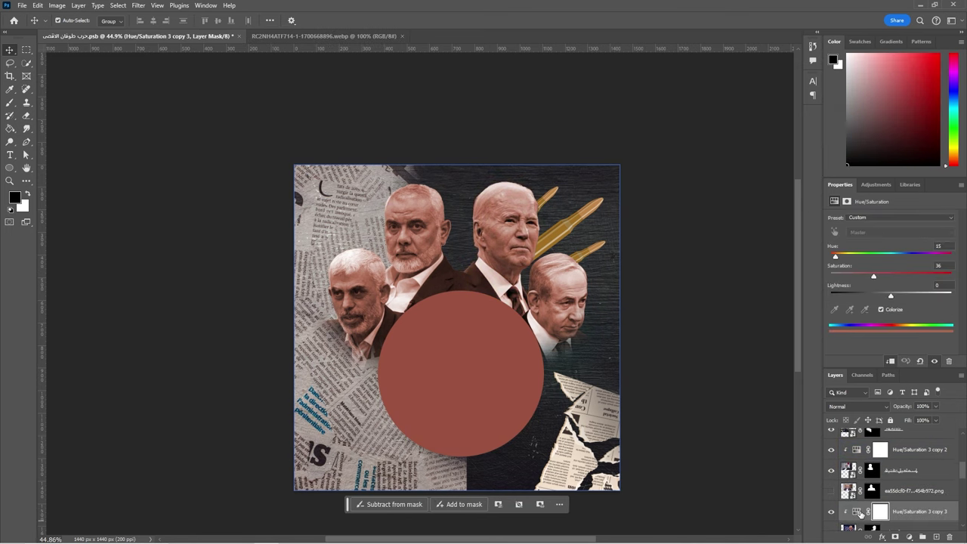
drag(848, 258, 836, 262)
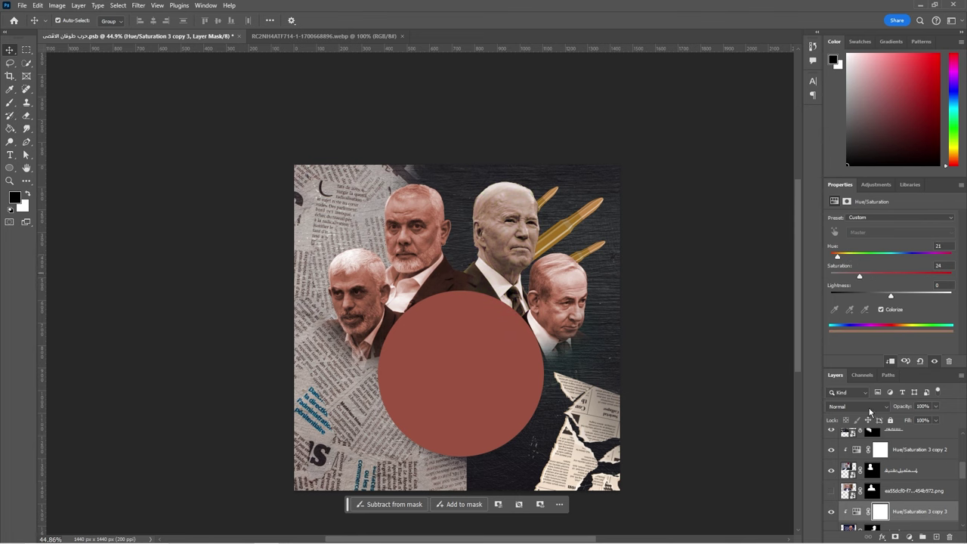
mouse_move(888, 474)
mouse_down()
mouse_move(963, 469)
mouse_move(961, 457)
mouse_up()
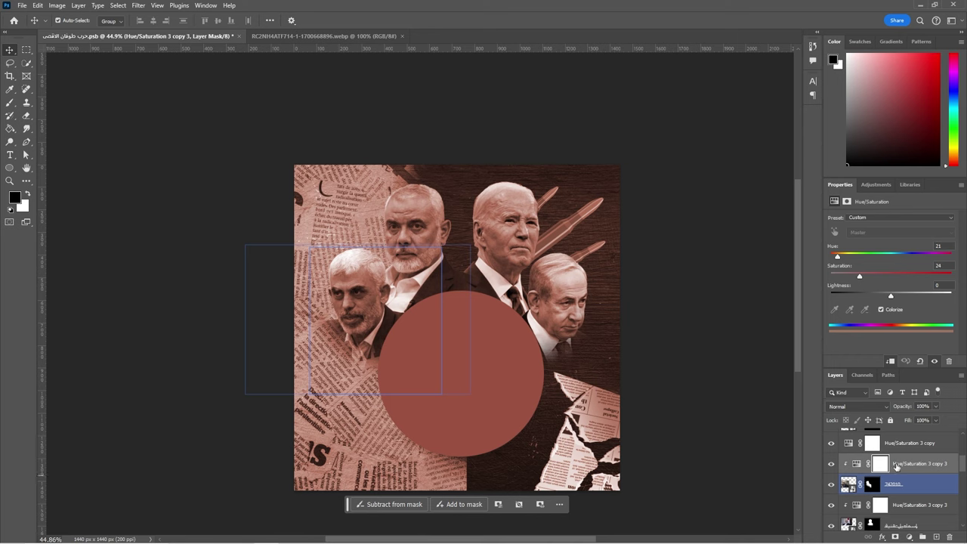
drag(876, 491, 851, 464)
click(909, 456)
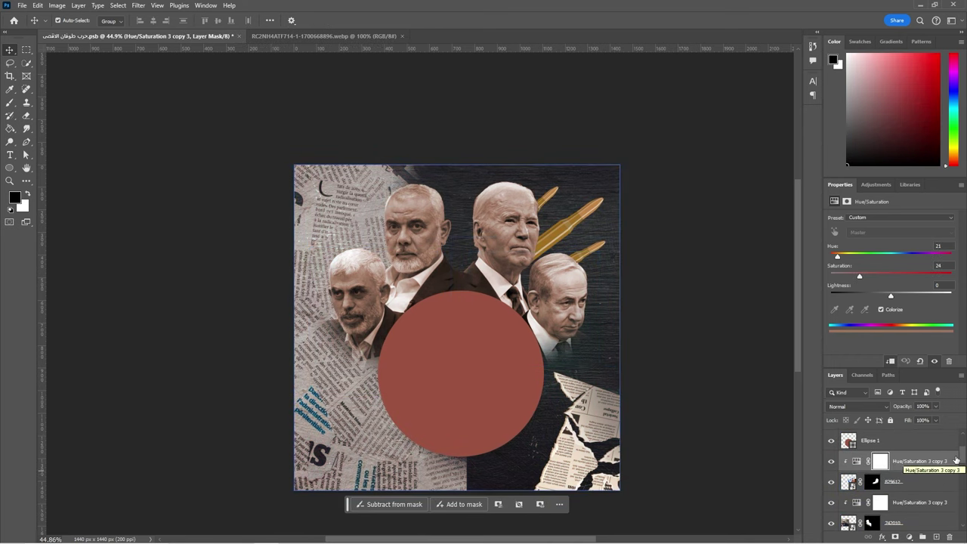
Fine-tune the Hue/Saturation 3 copy 3 adjustment, setting Lightness to +7
click(899, 441)
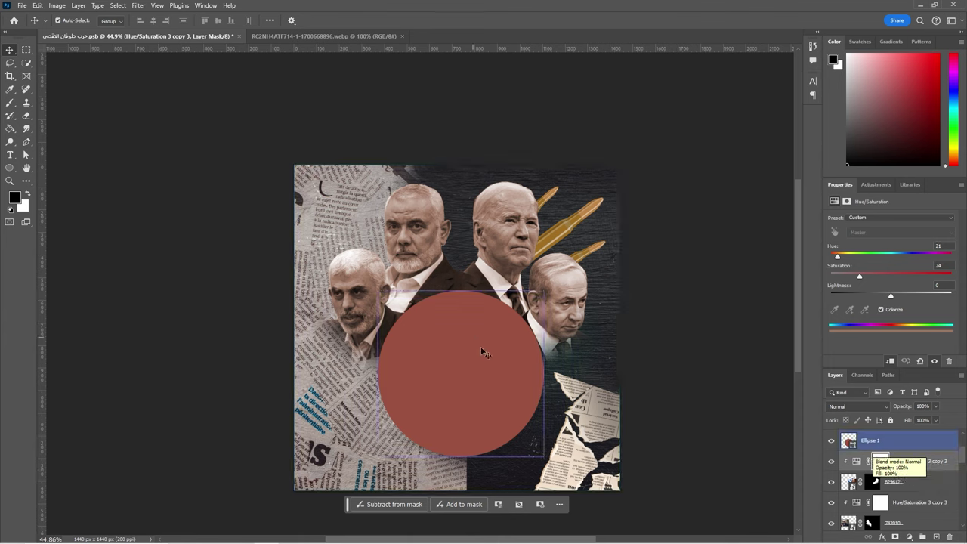
click(833, 487)
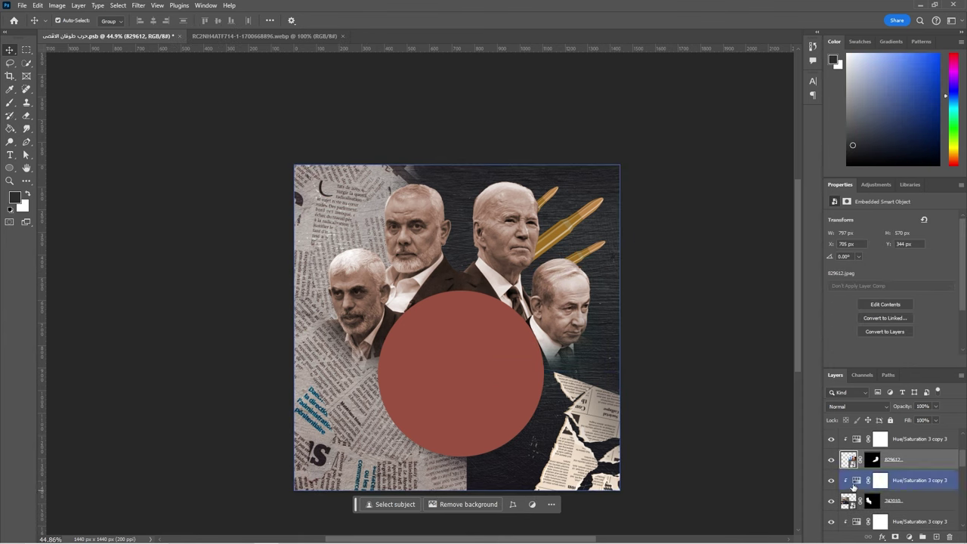
scroll(941, 473, down, 2)
drag(895, 295, 888, 296)
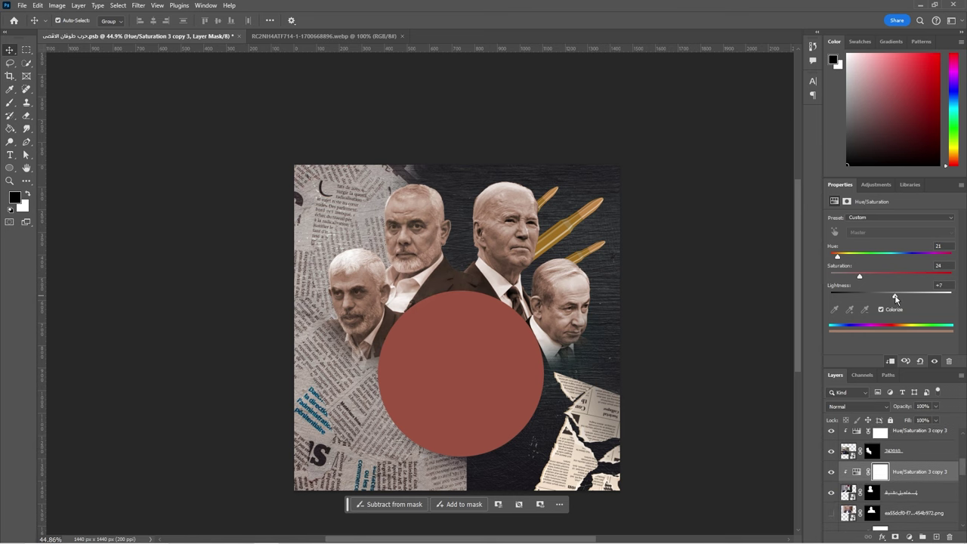
drag(965, 478, 964, 505)
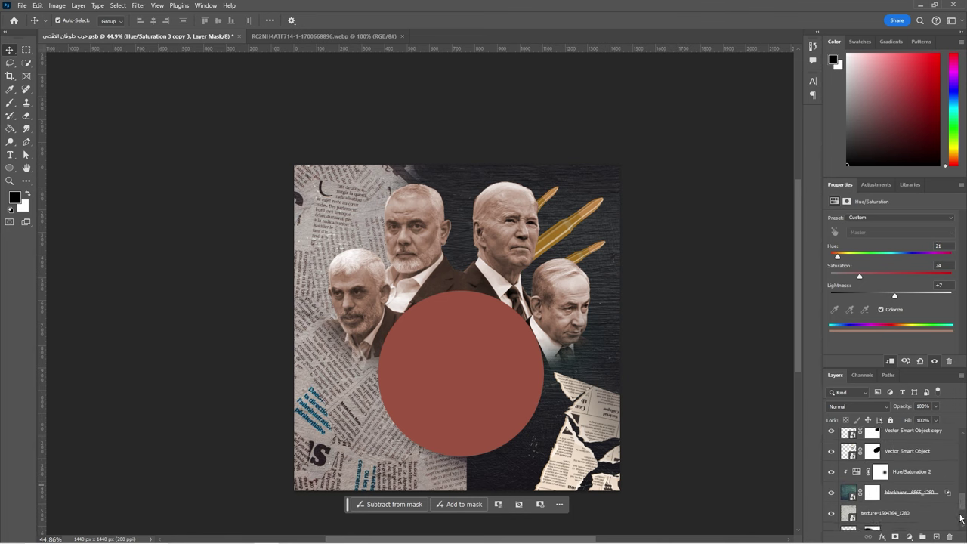
Hide the dark blackhole background and adjust the texture-1504364_1280 layer's opacity
click(831, 493)
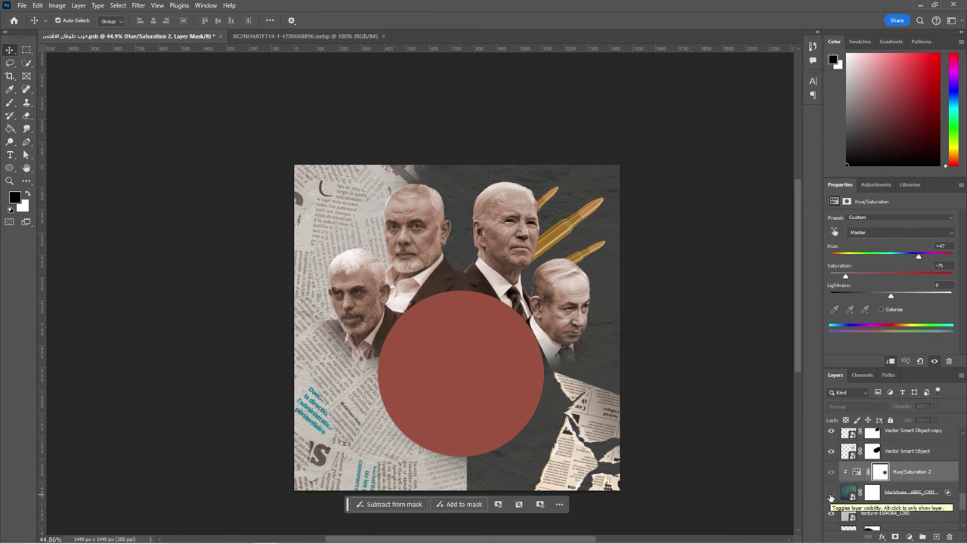
click(888, 513)
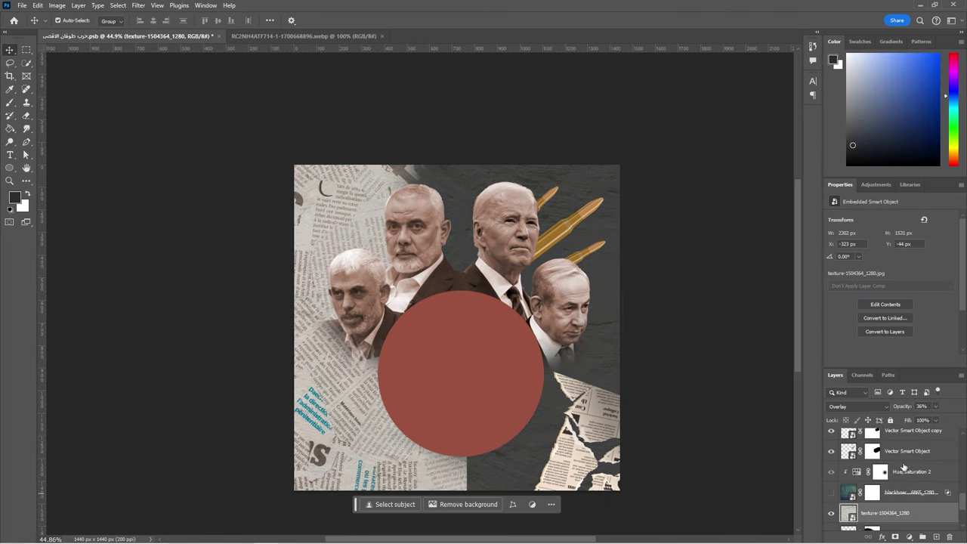
drag(936, 408, 946, 420)
drag(962, 500, 963, 524)
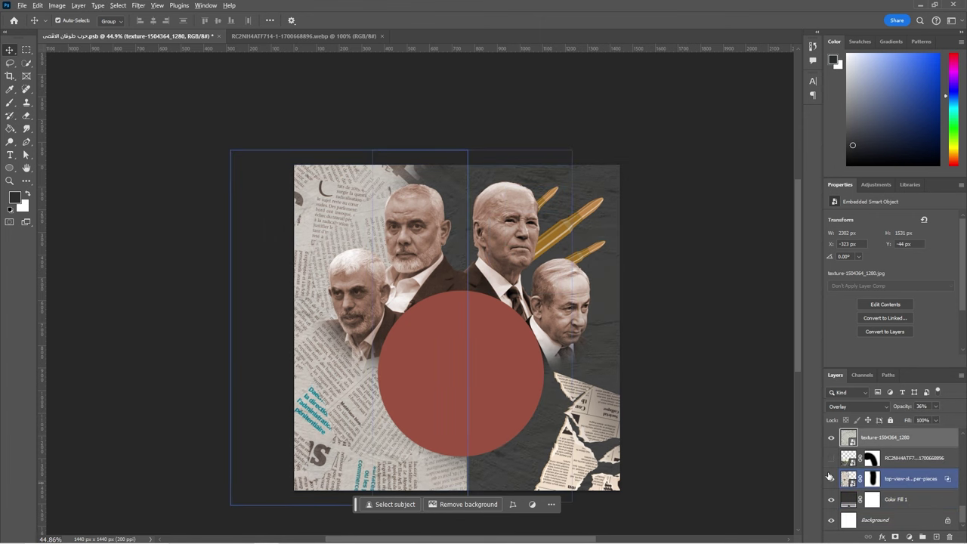
key(alt+Tab)
key(alt+Tab)
key(alt+Tab)
Search Freepik for 'old film' images
key(Tab)
text(f)
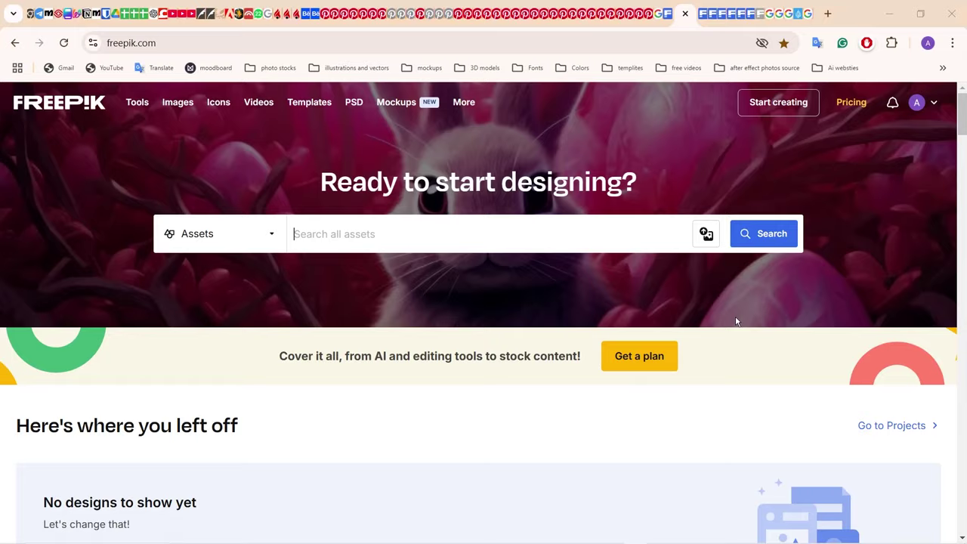
text(ilm)
key(Return)
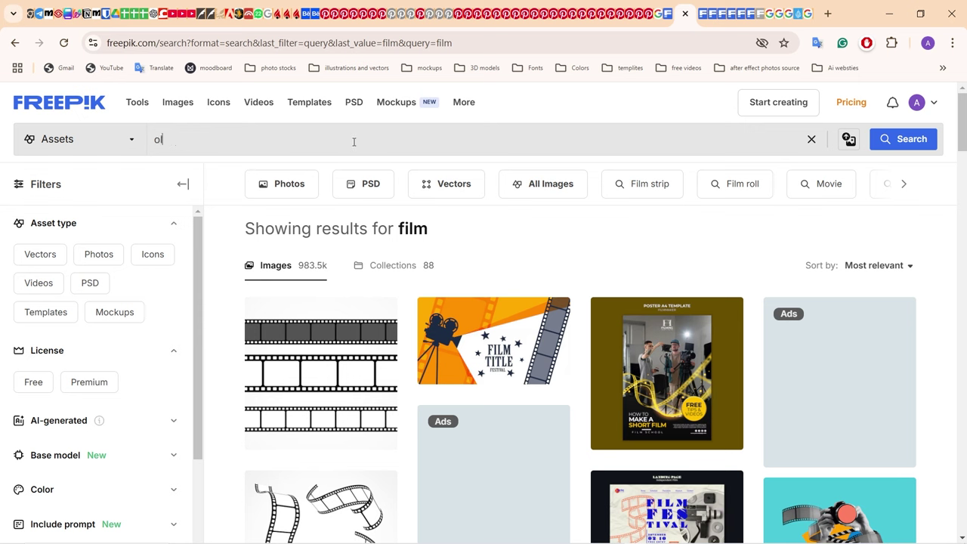
text(ld film)
key(Return)
Browse the Freepik old film results and load the second page
scroll(830, 213, down, 2)
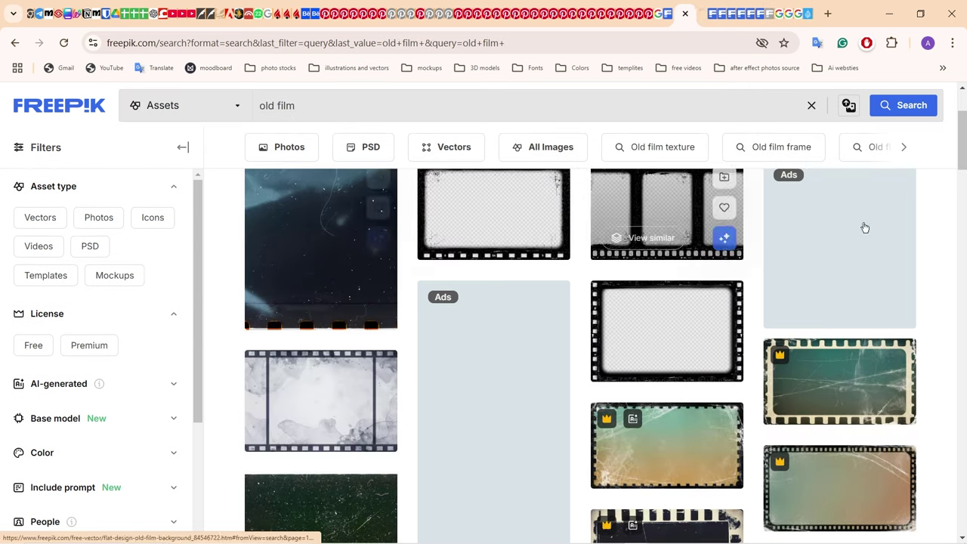
scroll(831, 212, down, 4)
drag(963, 213, 962, 330)
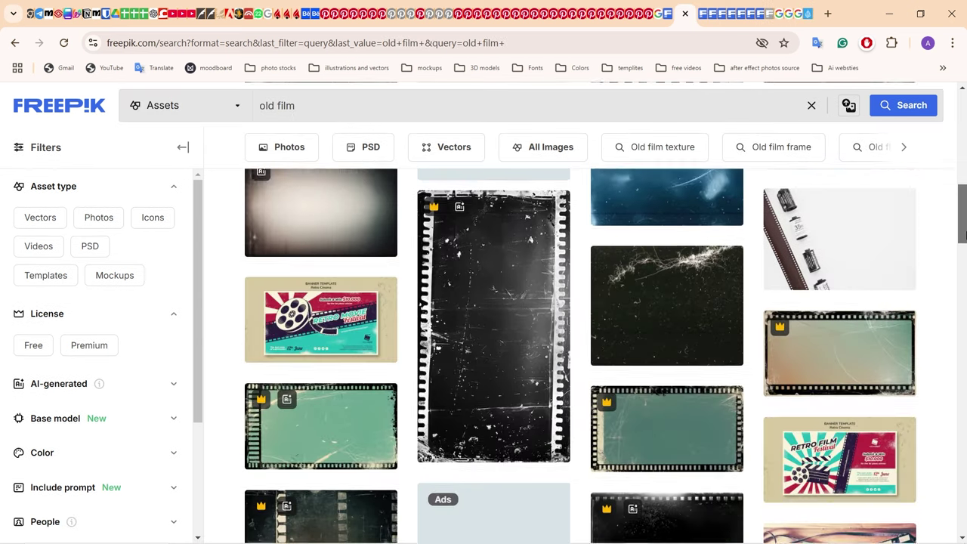
scroll(963, 330, down, 5)
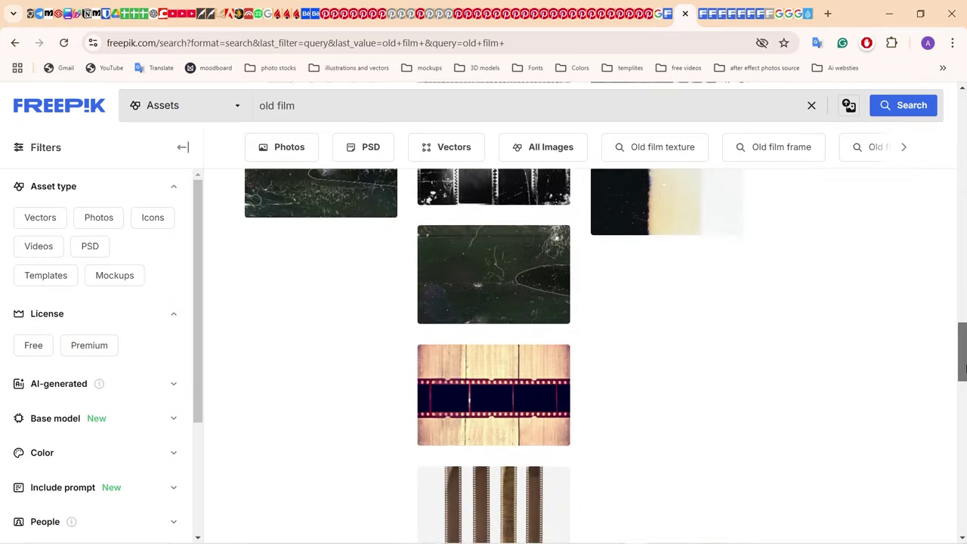
scroll(748, 365, up, 3)
scroll(958, 314, up, 5)
scroll(957, 315, down, 10)
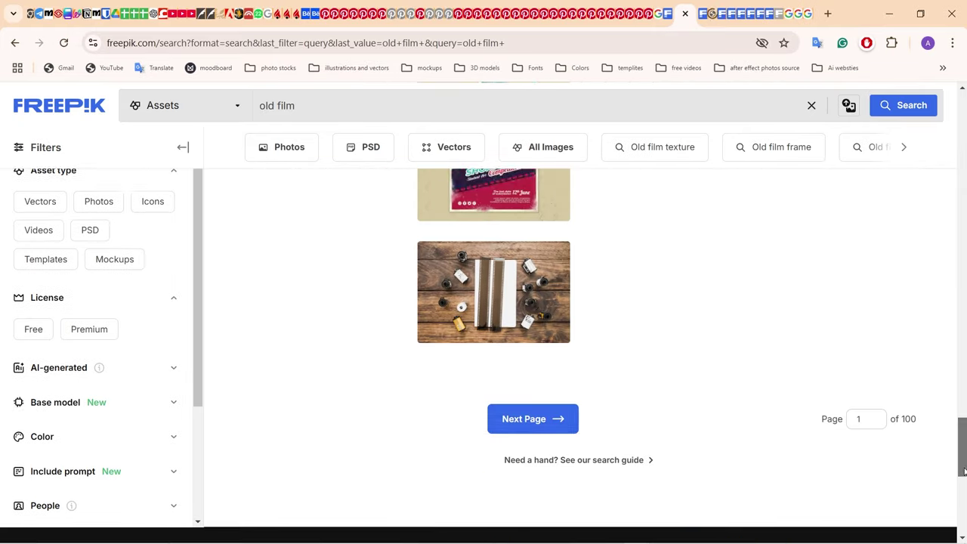
click(574, 390)
drag(963, 121, 963, 287)
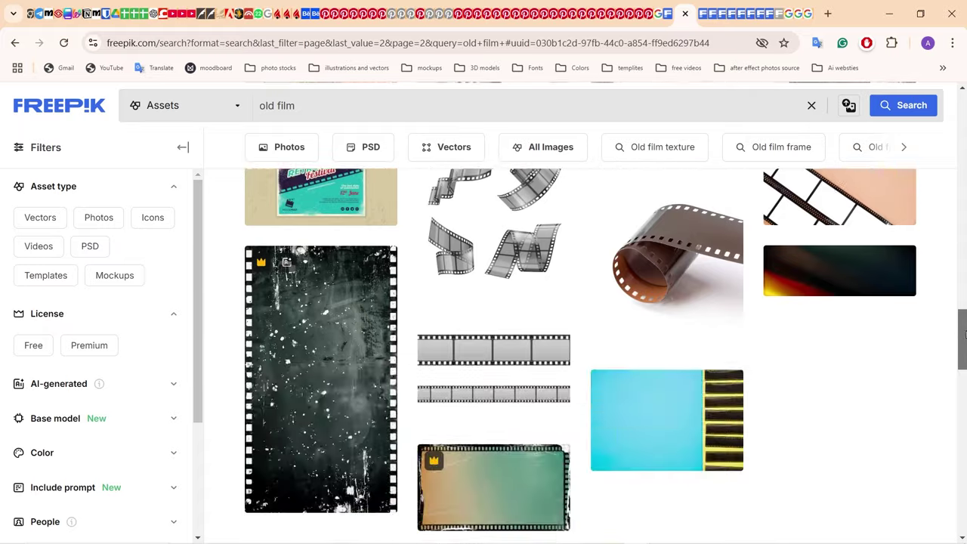
drag(963, 287, 963, 370)
Search Pixabay for 'old film' across all image types
click(623, 43)
text([i)
key(BackSpace)
key(BackSpace)
text(pixa)
key(Return)
click(503, 103)
text(old film)
key(Return)
click(649, 109)
click(594, 149)
mouse_move(963, 113)
mouse_down()
mouse_move(963, 134)
mouse_move(963, 106)
mouse_up()
click(364, 106)
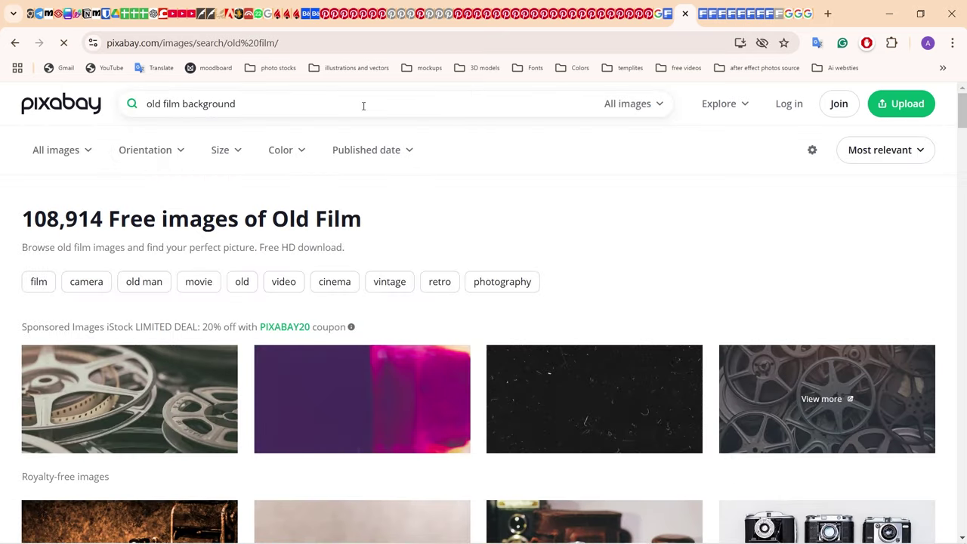
drag(962, 114, 964, 303)
Download and save the scratched film-negative photo from Freepik
key(ctrl+w)
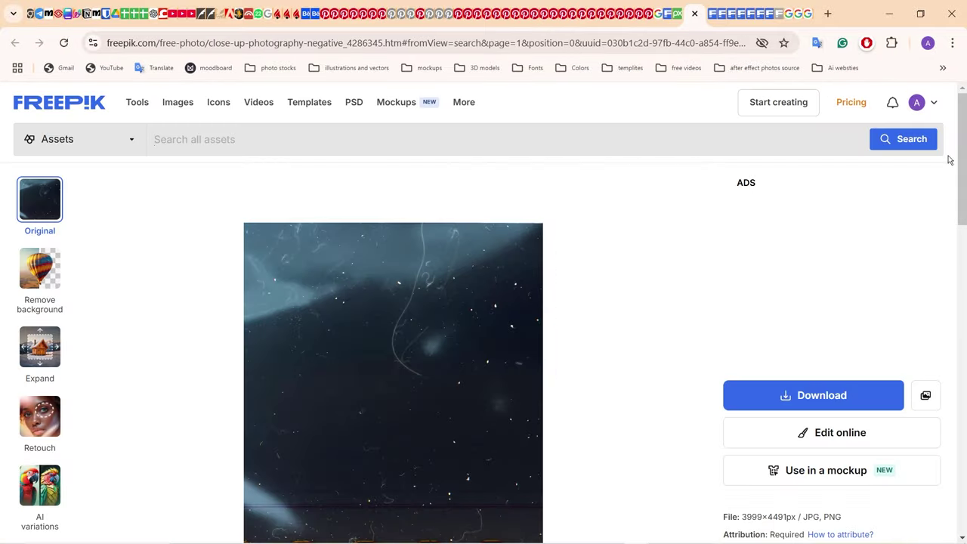
scroll(916, 166, down, 10)
scroll(695, 384, down, 3)
click(937, 340)
click(936, 340)
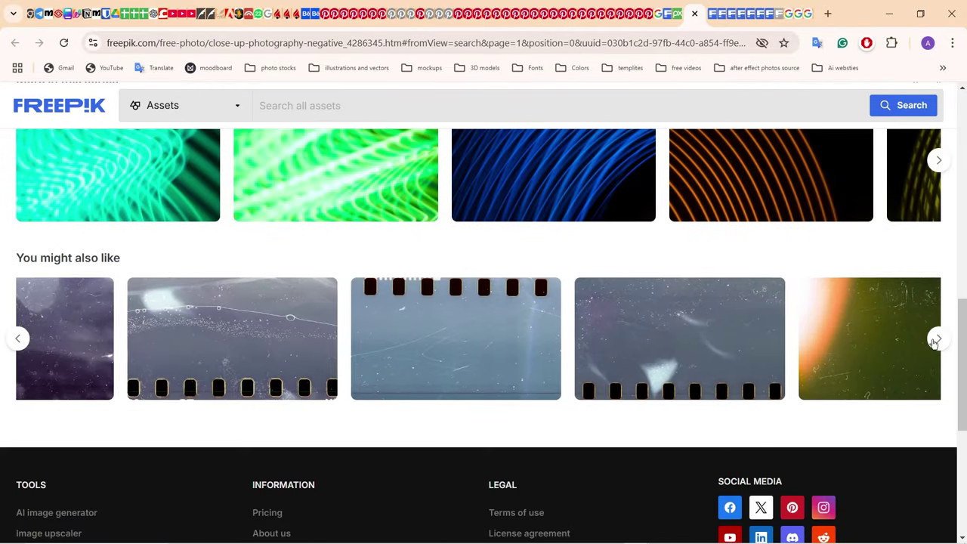
click(936, 340)
click(412, 381)
click(811, 313)
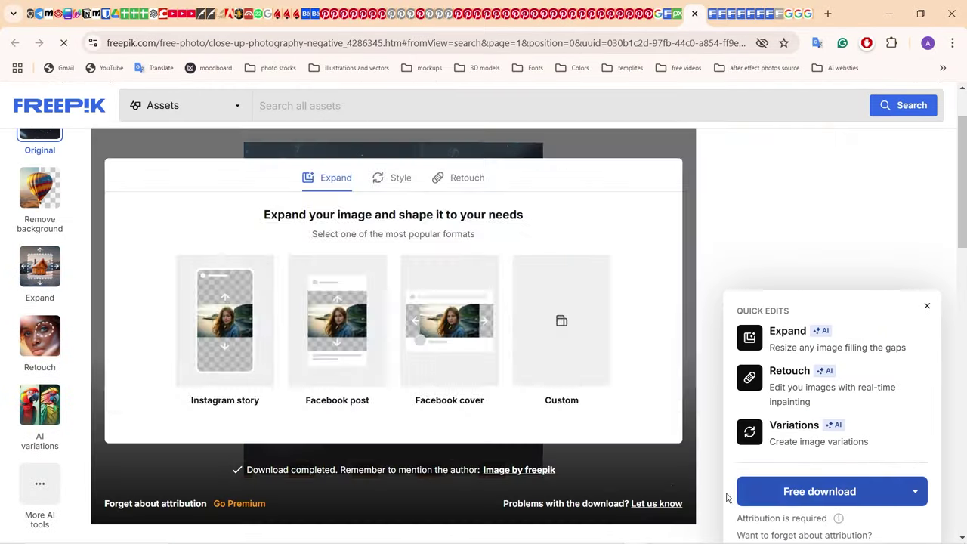
click(758, 503)
key(Return)
Close the leftover Freepik pages and return to the old film results
key(ctrl+w)
mouse_move(962, 121)
mouse_down()
mouse_move(959, 357)
mouse_move(963, 179)
mouse_up()
click(938, 320)
click(938, 321)
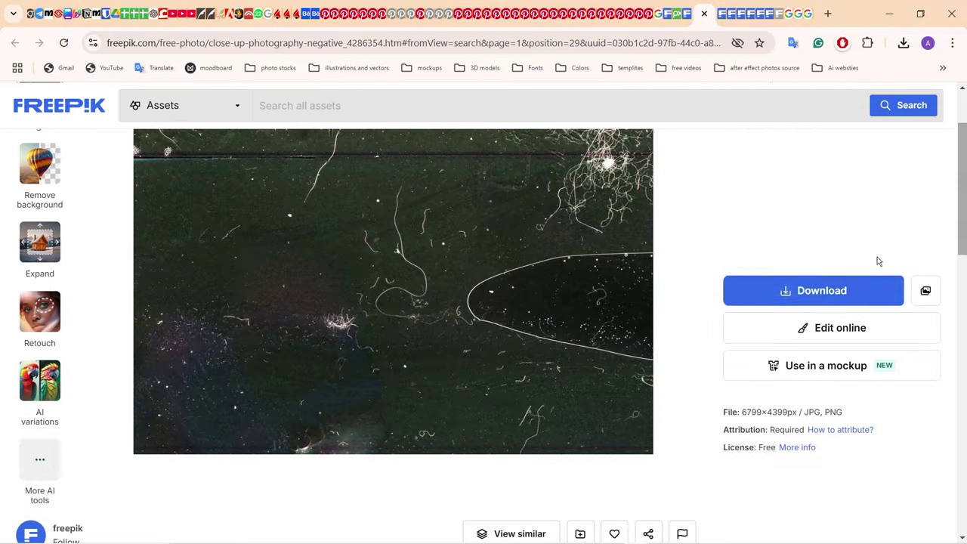
click(704, 14)
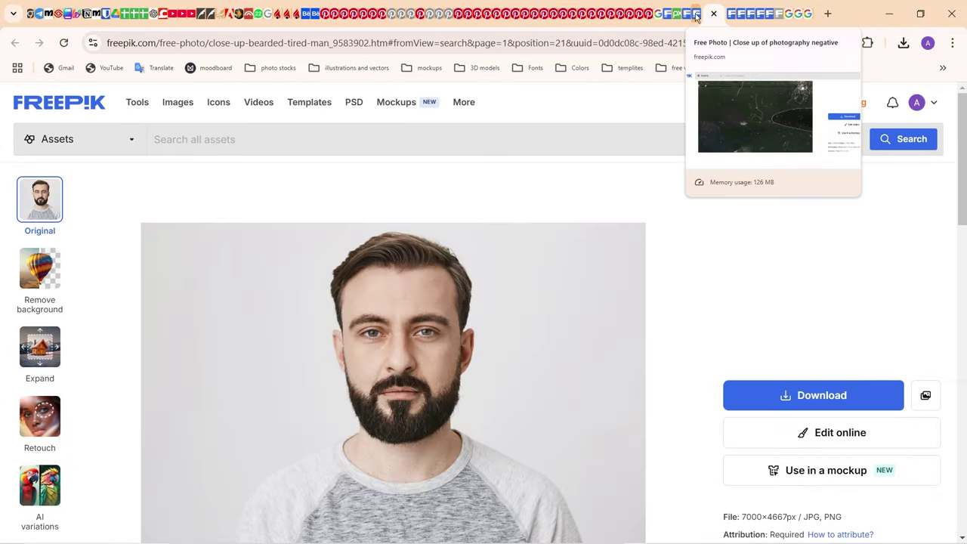
click(713, 14)
click(713, 14)
click(14, 42)
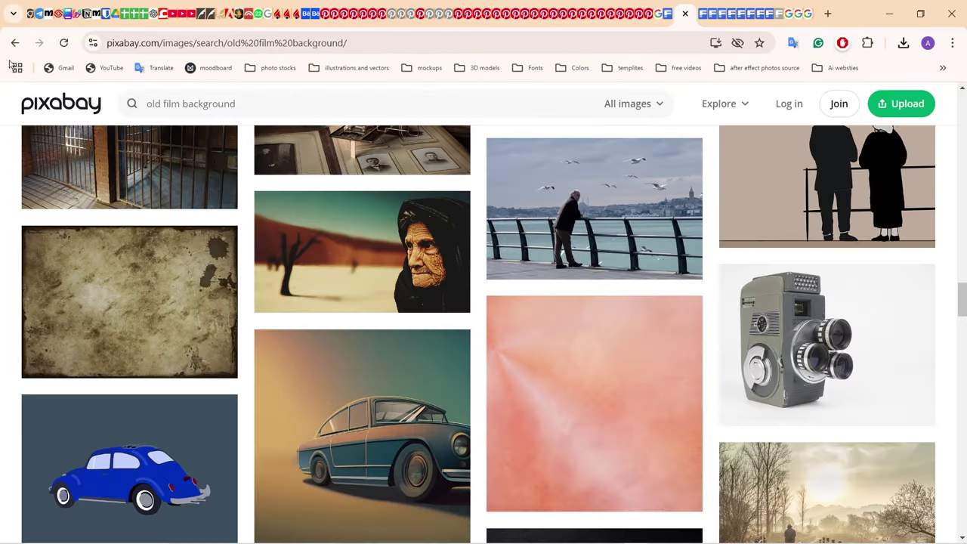
click(14, 42)
click(15, 42)
click(14, 42)
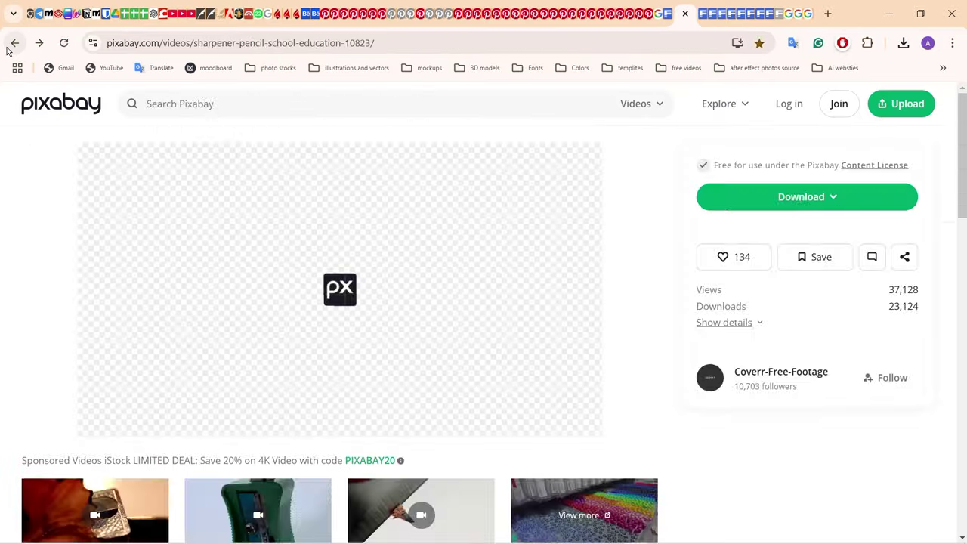
click(15, 42)
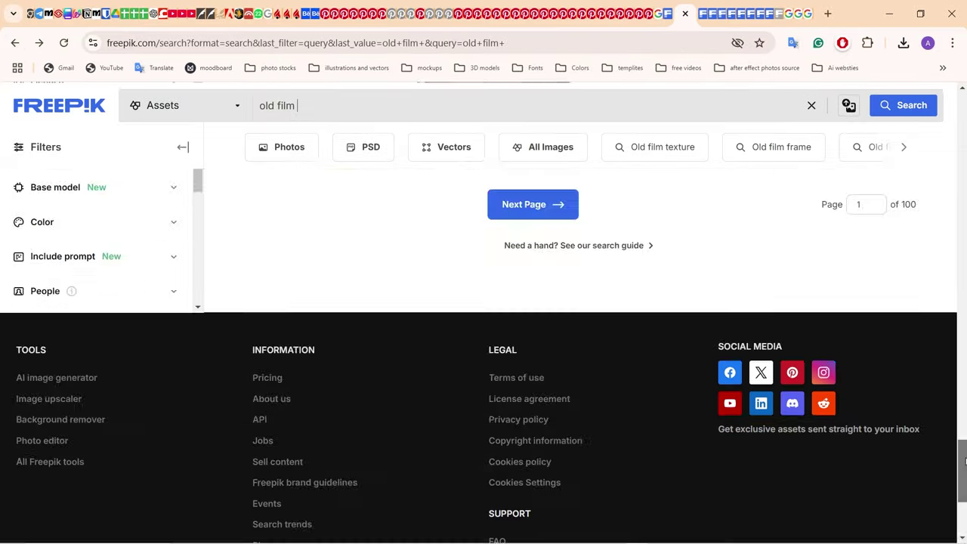
Download the white-light AI image, then drag the film-negative photo onto the poster
drag(963, 461, 963, 132)
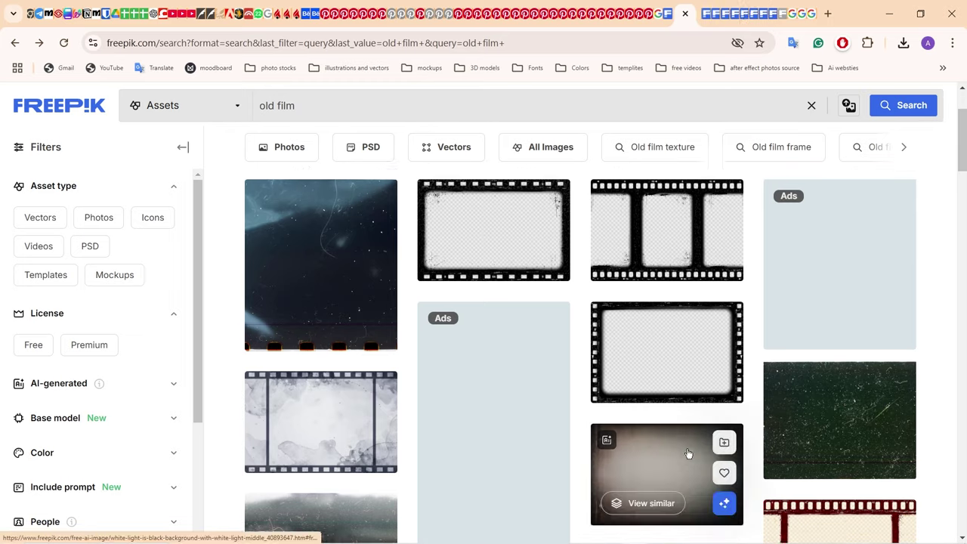
click(689, 453)
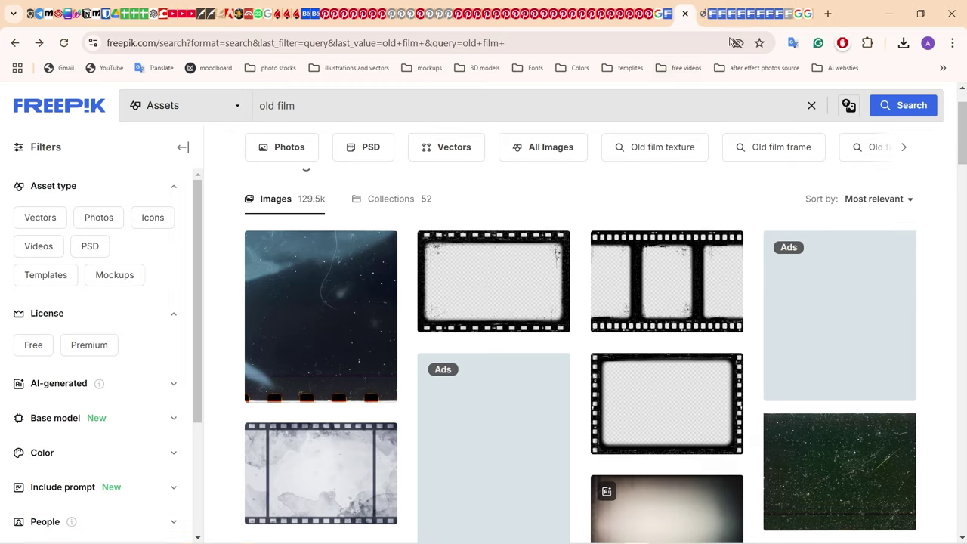
scroll(948, 360, down, 10)
scroll(948, 360, up, 15)
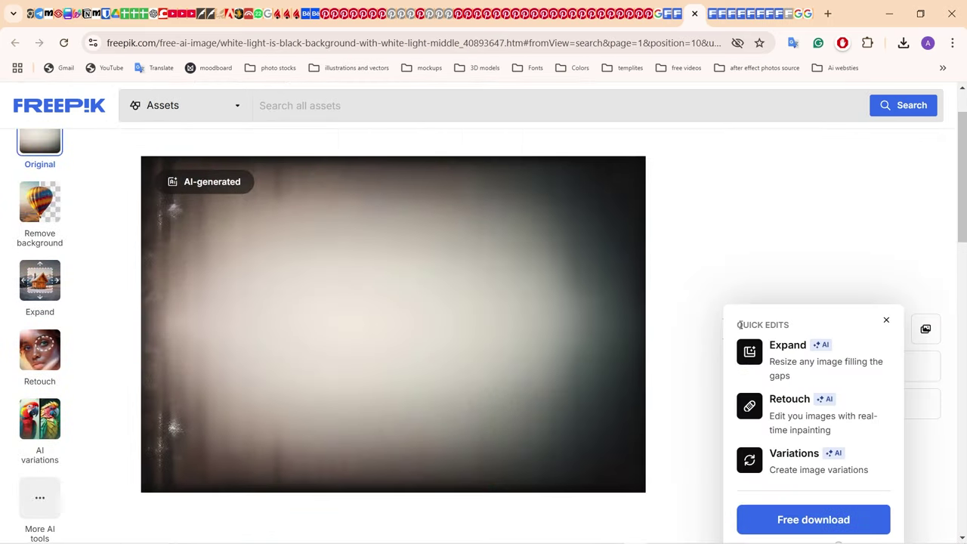
scroll(739, 407, down, 2)
click(745, 394)
key(Return)
key(alt+Tab)
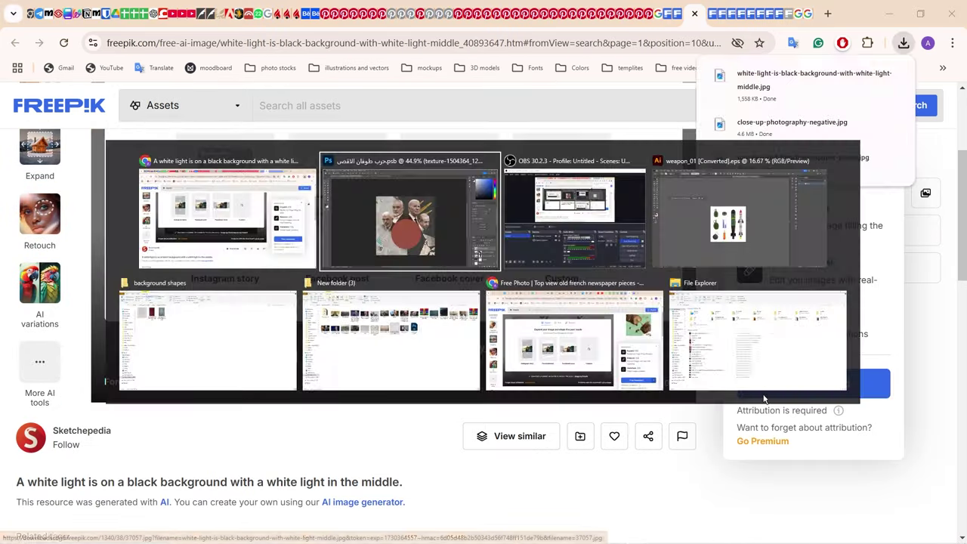
drag(763, 144, 533, 311)
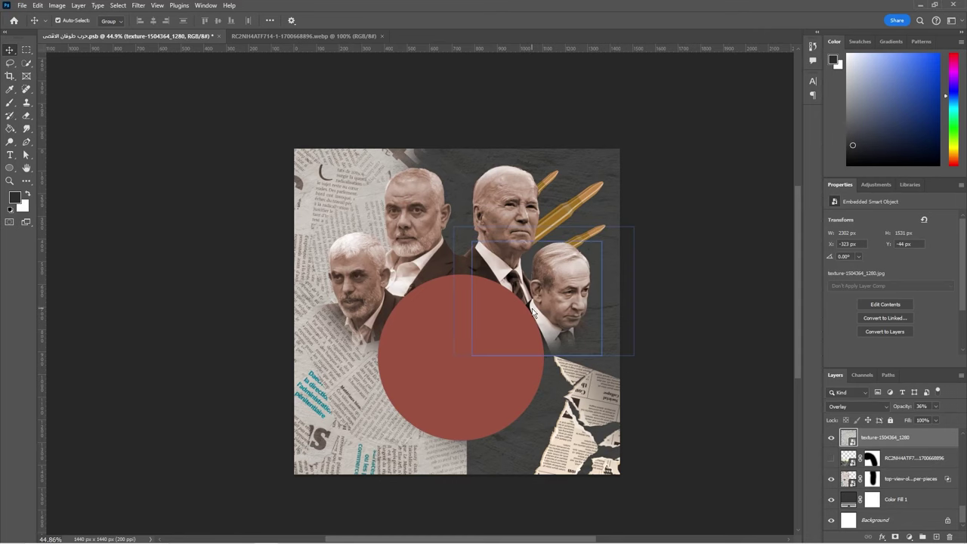
Commit the film-negative photo with a lighter blend mode
key(Return)
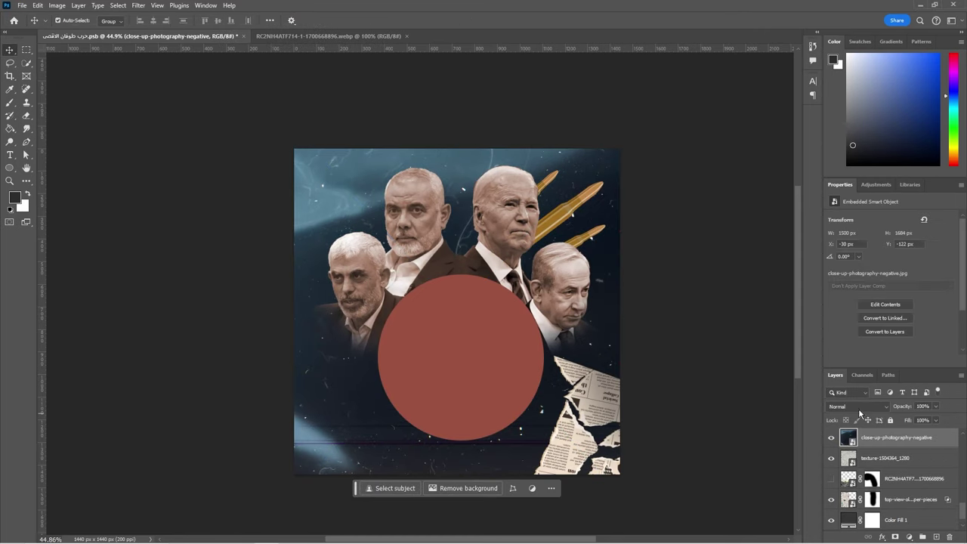
click(858, 407)
click(835, 354)
Place the white-light image and enlarge it to cover the canvas
key(alt+Tab)
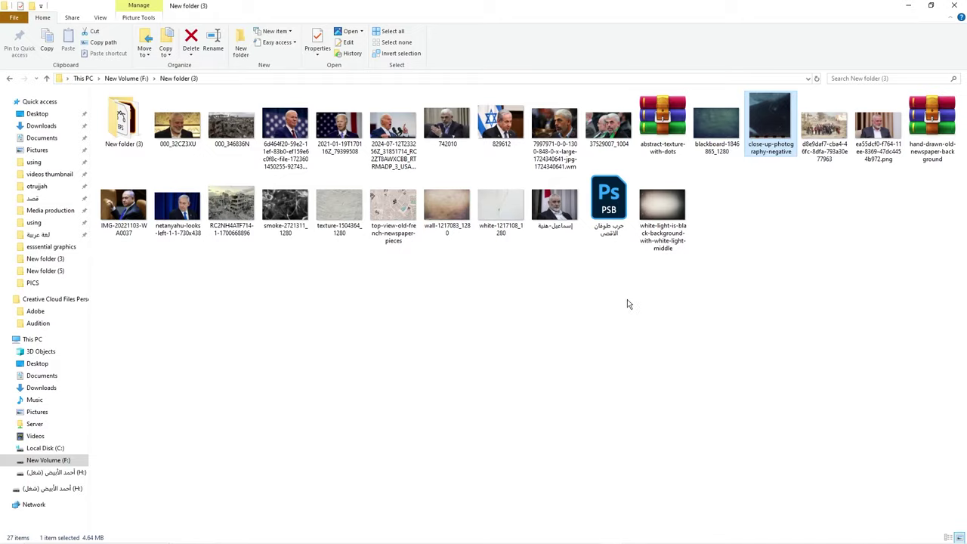
drag(657, 215, 542, 331)
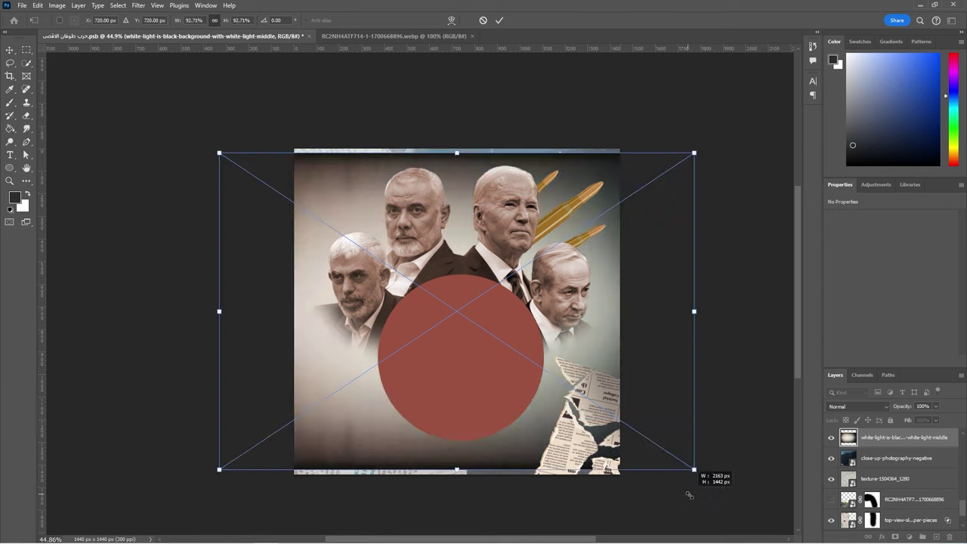
drag(619, 418, 712, 479)
key(Return)
Move the film-negative layer above white-light, then hide the white-light, old texture and newspaper layers
drag(895, 456, 896, 433)
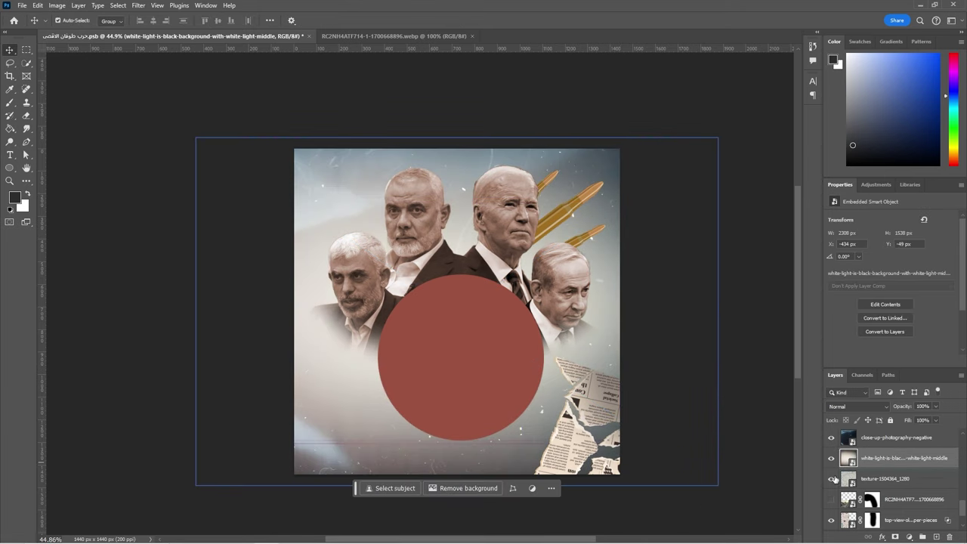
click(831, 437)
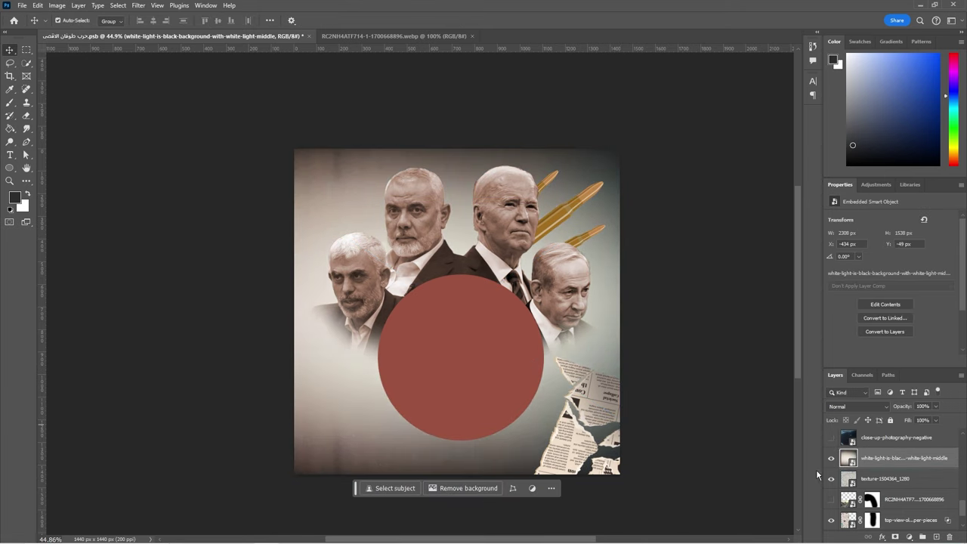
click(830, 438)
click(830, 457)
click(831, 479)
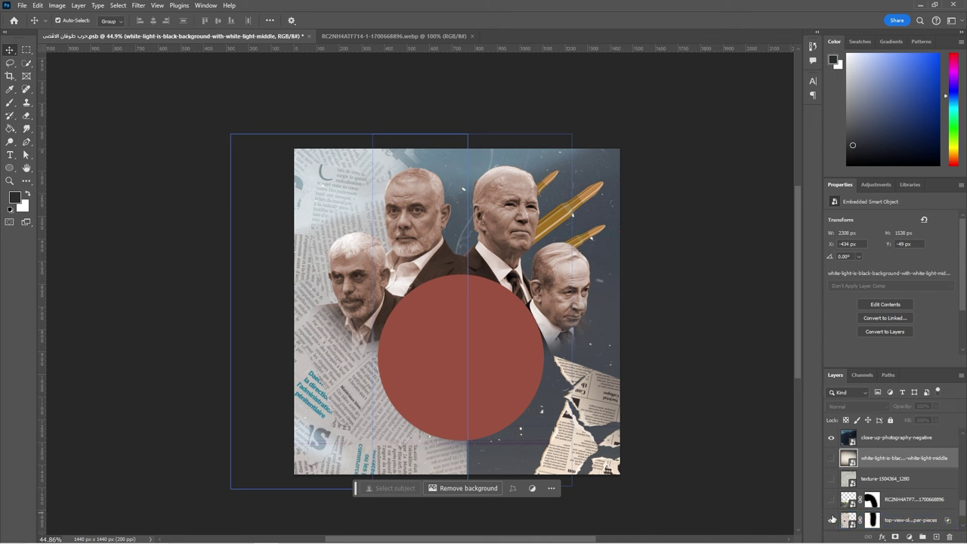
click(831, 518)
scroll(831, 518, down, 2)
click(831, 478)
click(830, 478)
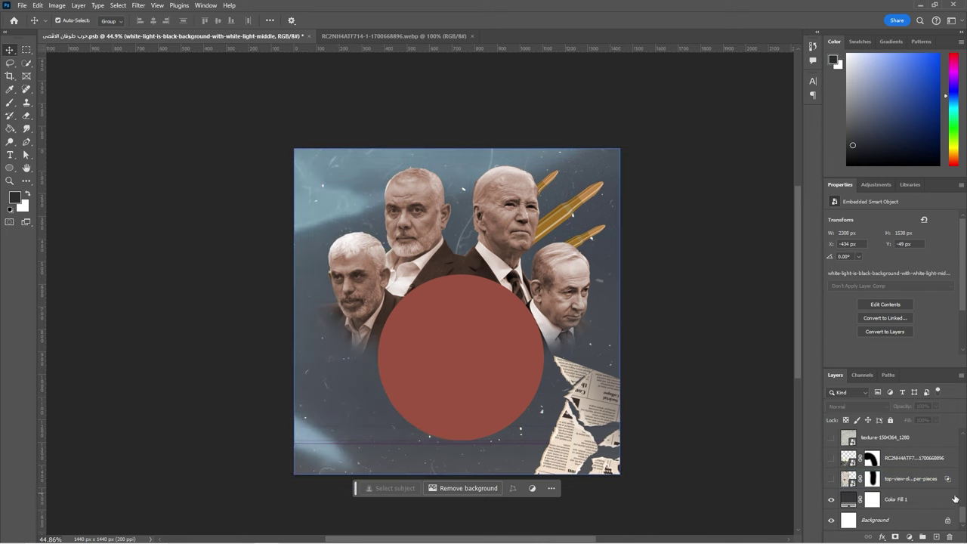
key(alt+Tab)
key(alt+Tab)
Open the 'paper texture' folder, preview squared-paper-texture and drag it onto the poster
click(426, 352)
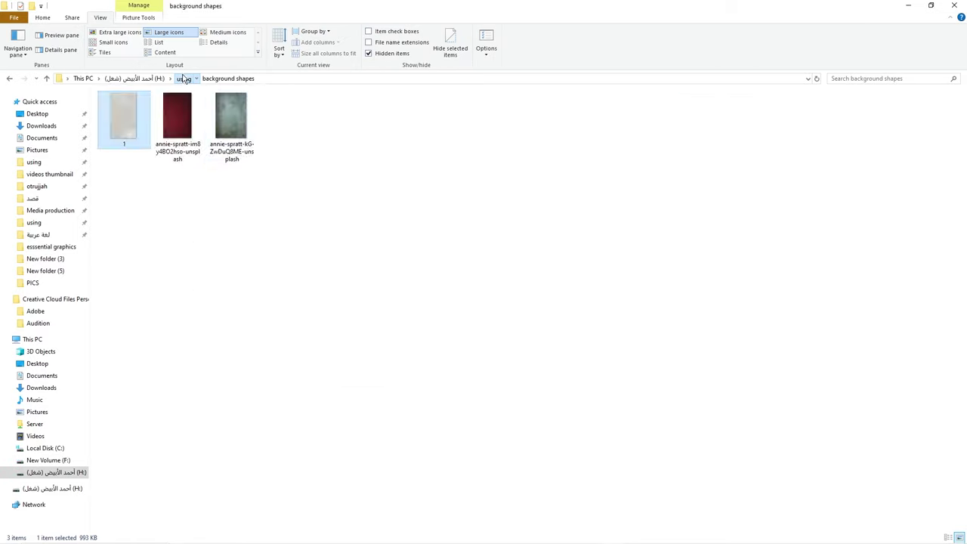
click(184, 80)
key(Caps_Lock)
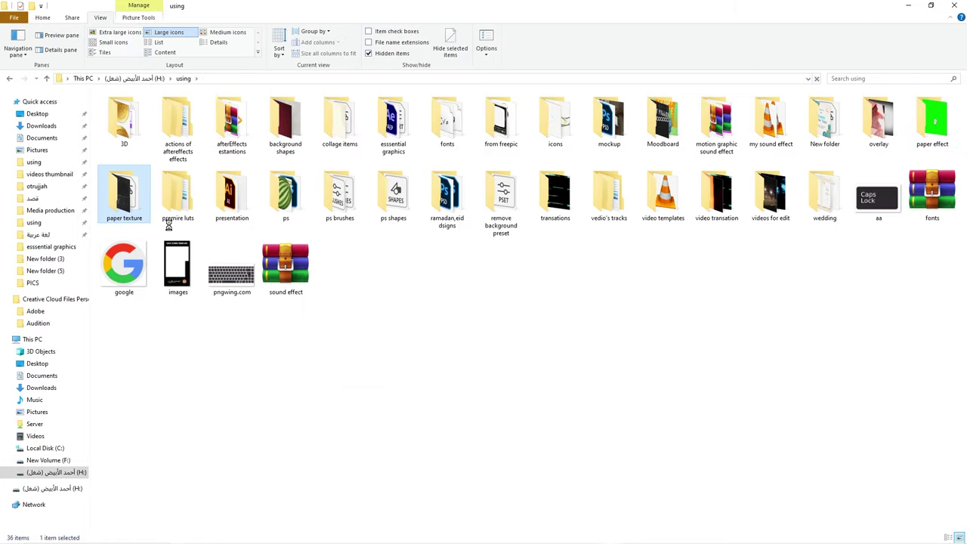
key(Return)
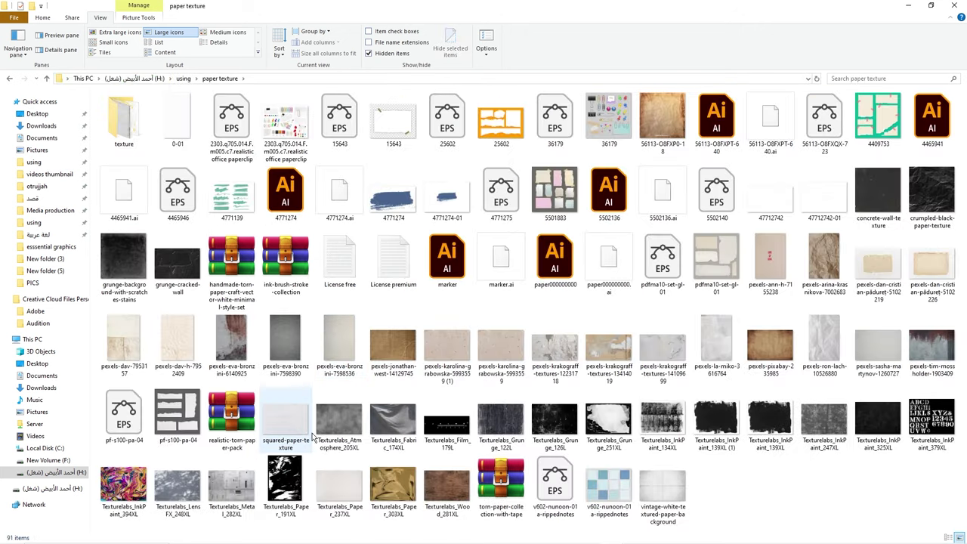
key(space)
key(space)
key(Return)
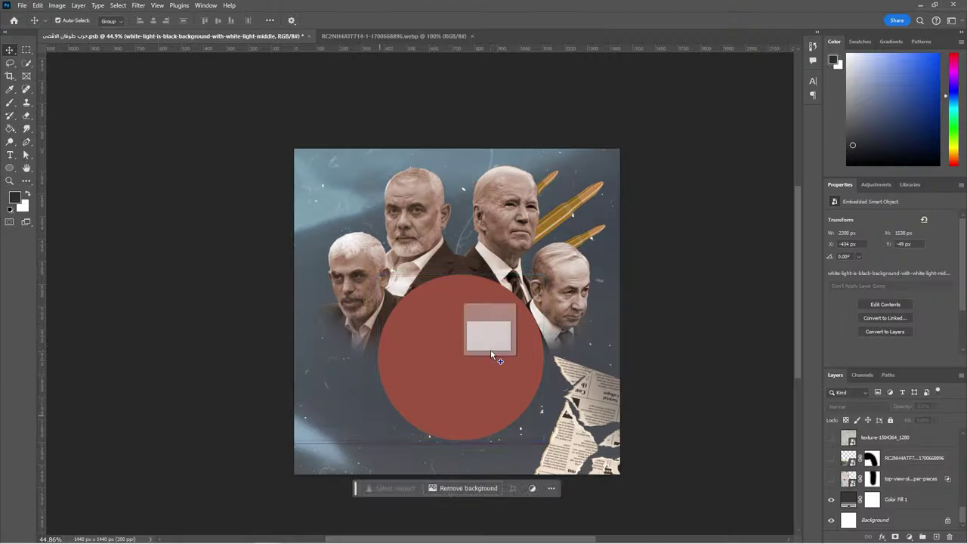
drag(294, 452, 492, 356)
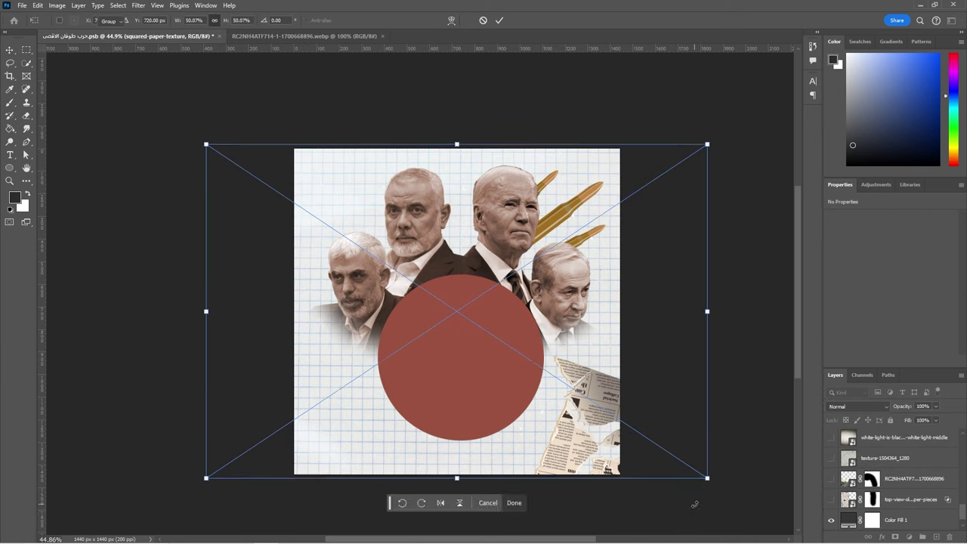
Commit the grid paper and add a brown #584d40 color fill with its centre masked out
key(Return)
click(872, 480)
click(886, 458)
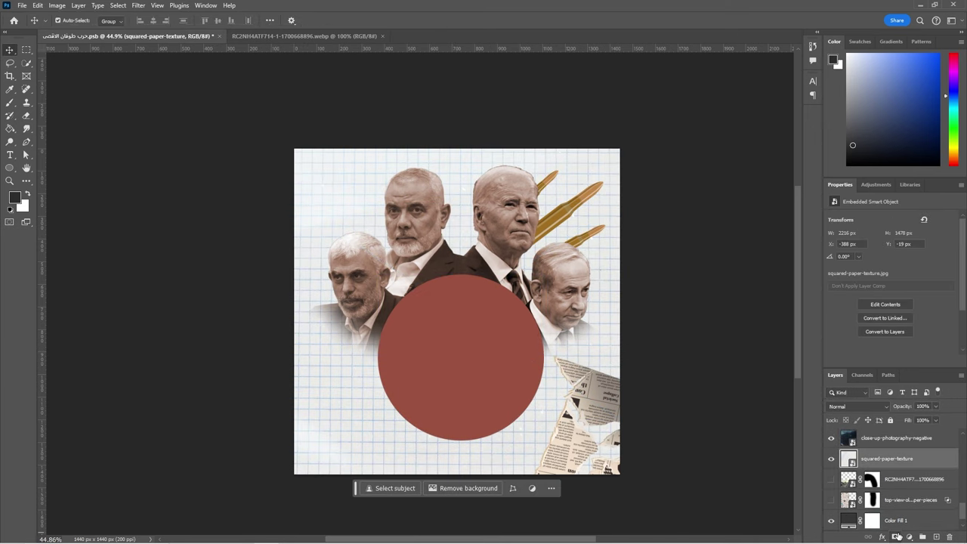
click(909, 537)
click(899, 358)
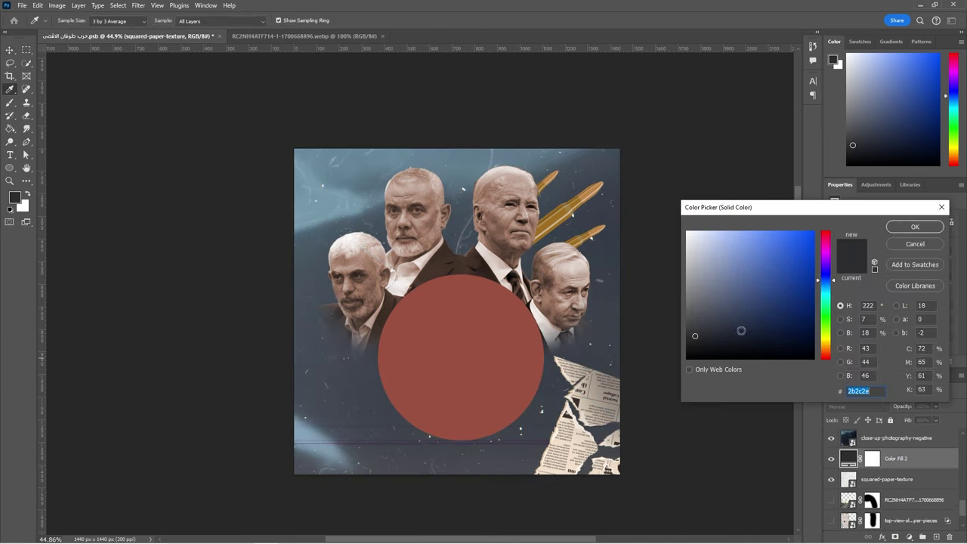
click(691, 326)
click(820, 350)
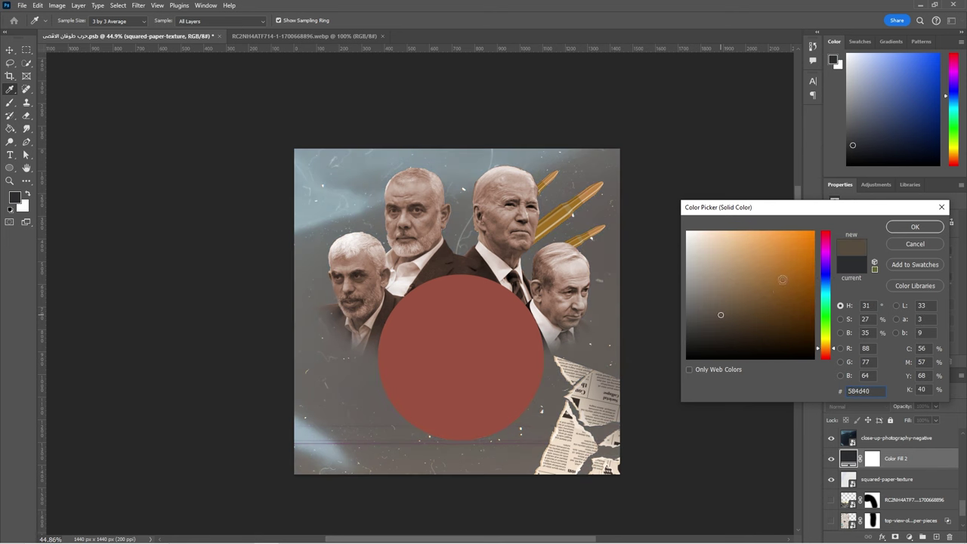
click(915, 227)
key(b)
click(453, 325)
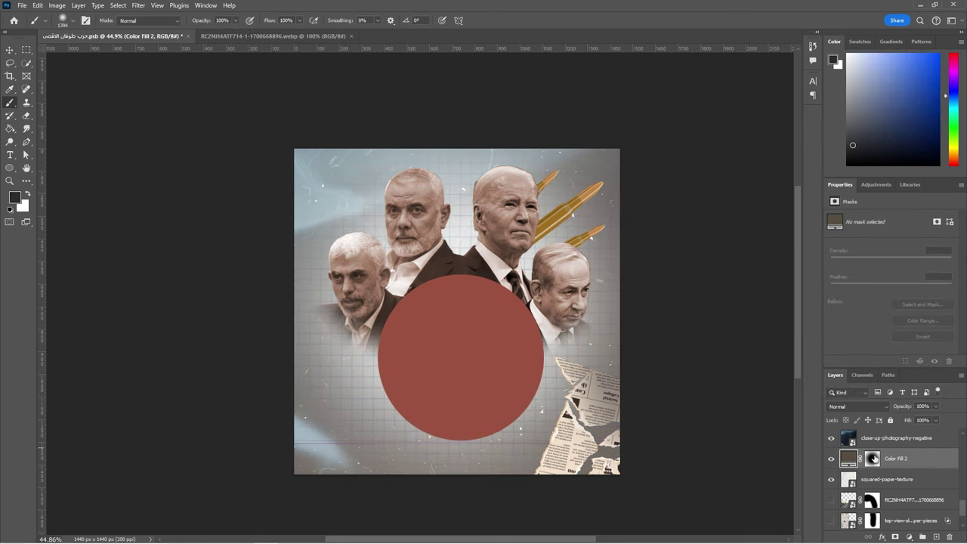
Delete the film-negative layer and hide the brown Color Fill 2 layer
click(837, 438)
key(Delete)
click(871, 460)
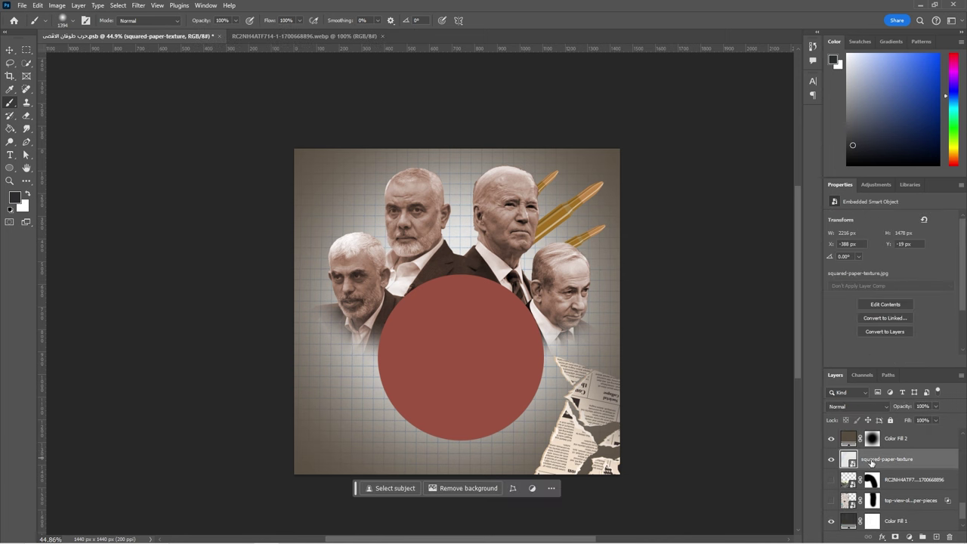
click(851, 441)
click(857, 406)
key(Escape)
click(884, 459)
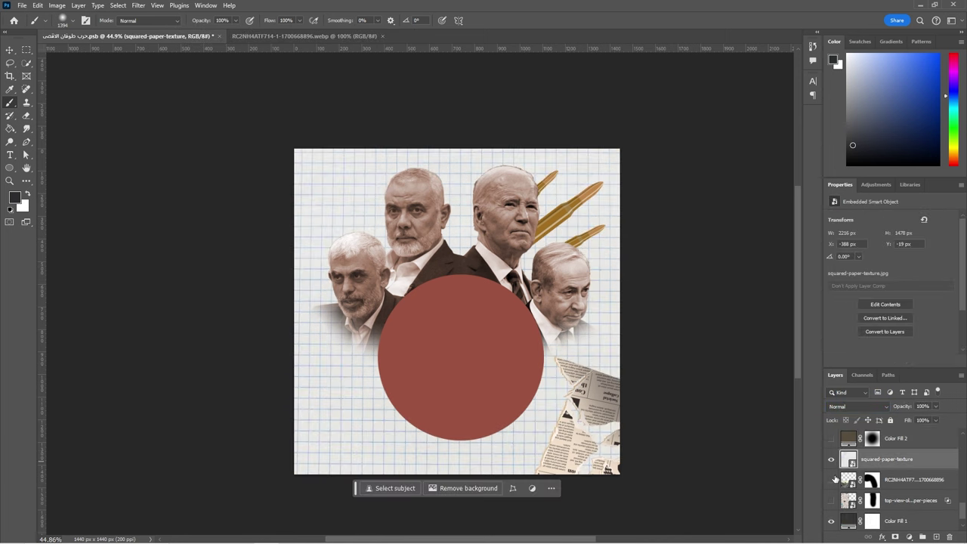
key(alt+Tab)
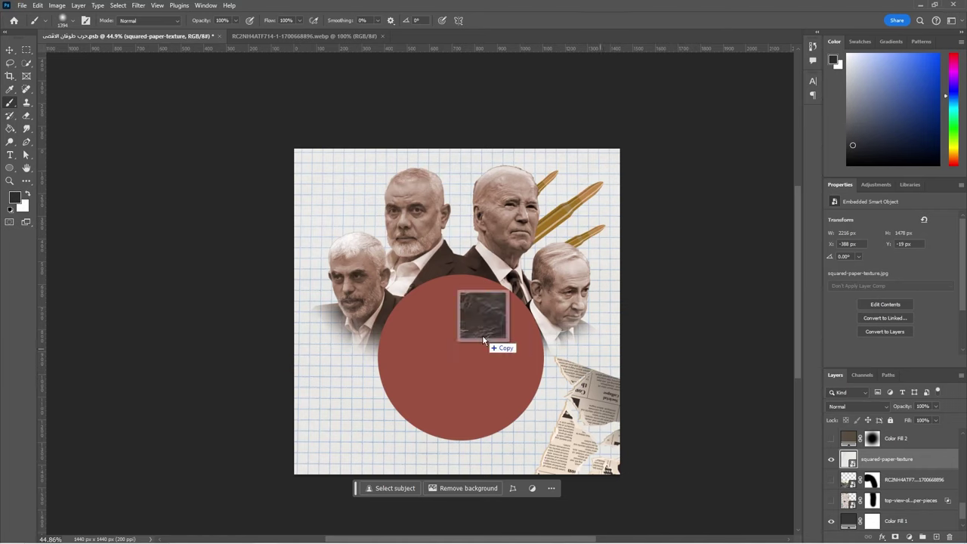
Place the crumpled-black-paper-texture and open its blend modes to preview Lighter Color
drag(916, 219, 474, 323)
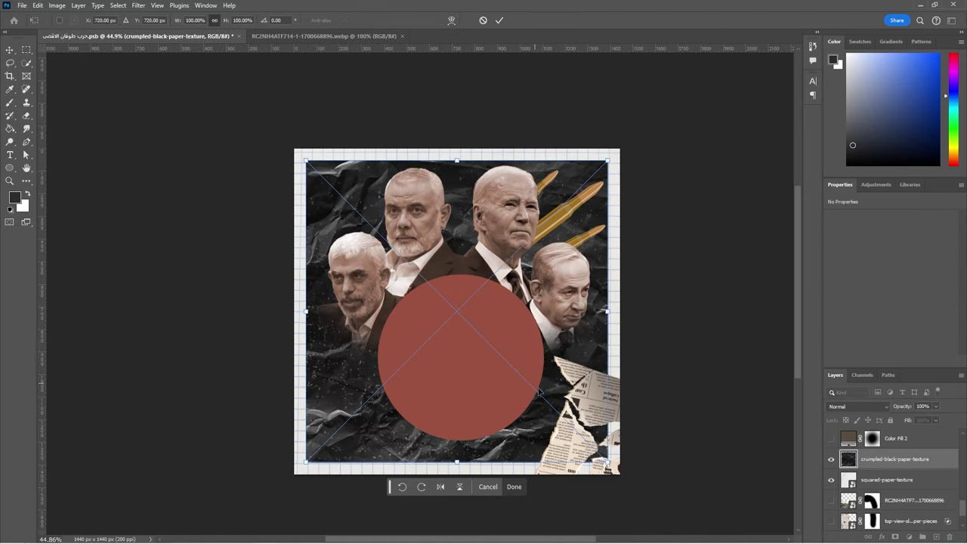
key(Return)
click(857, 406)
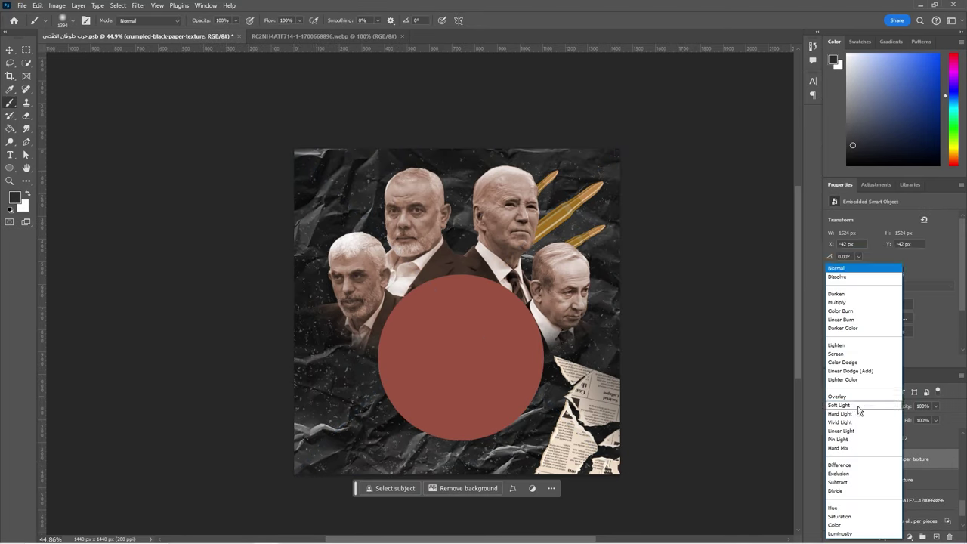
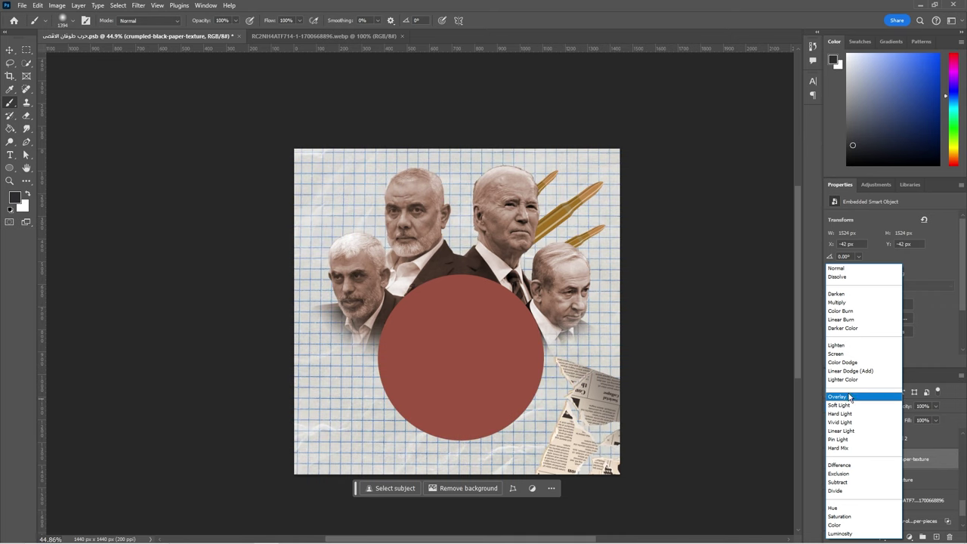
Blend the crumpled paper in Soft Light and move Color Fill 1 under squared-paper-texture
click(845, 405)
scroll(903, 495, down, 3)
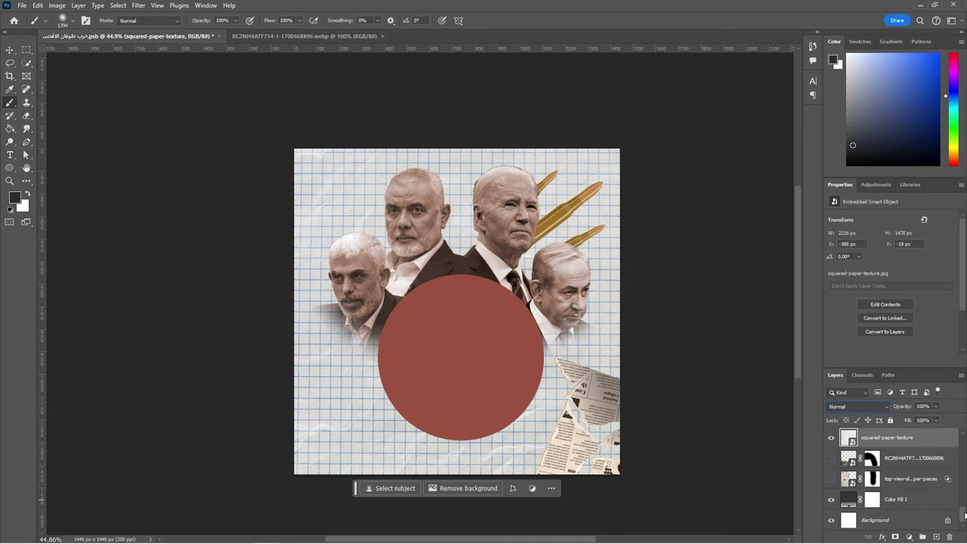
double_click(848, 502)
click(915, 226)
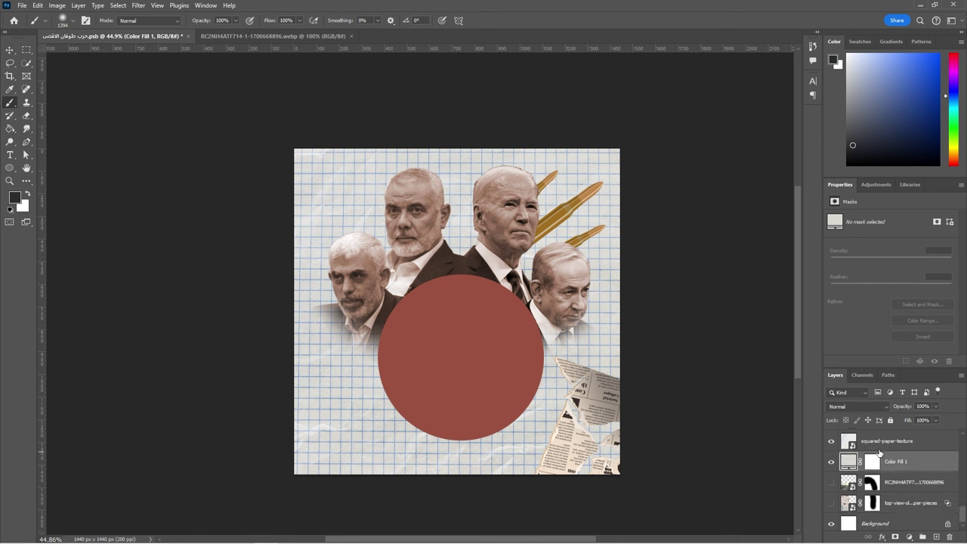
drag(848, 503, 867, 489)
Add a mask to squared-paper-texture, brush the grid away along the edges, then reset the mask
click(895, 536)
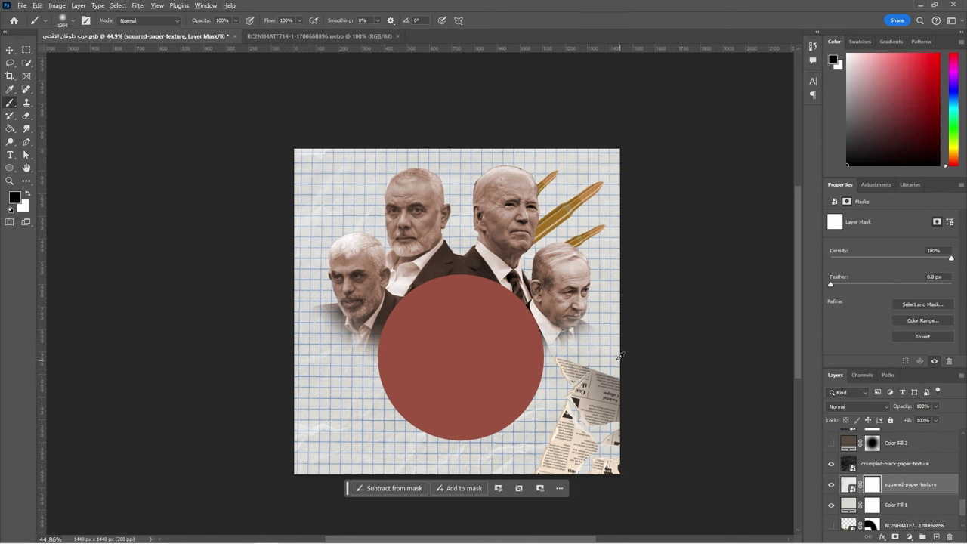
click(435, 335)
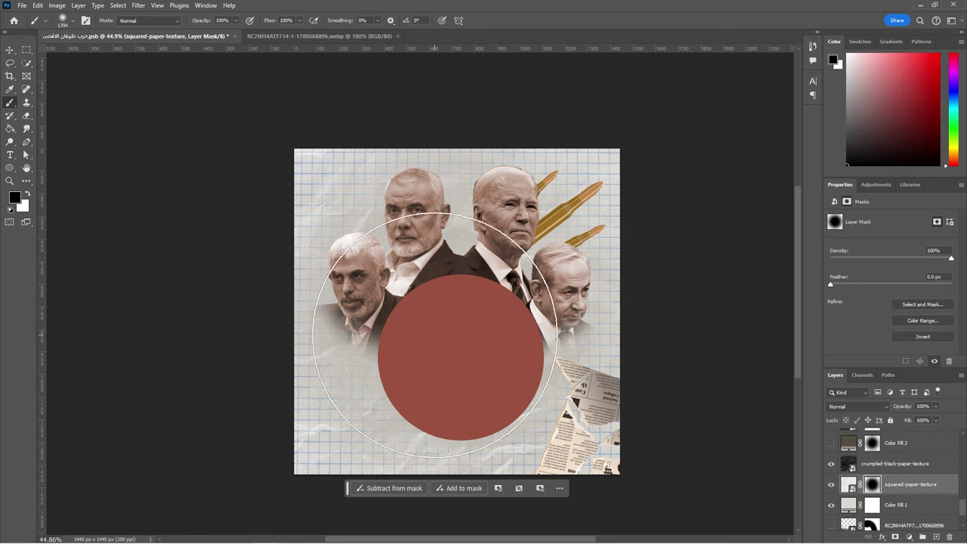
key(ctrl+z)
drag(187, 172, 457, 457)
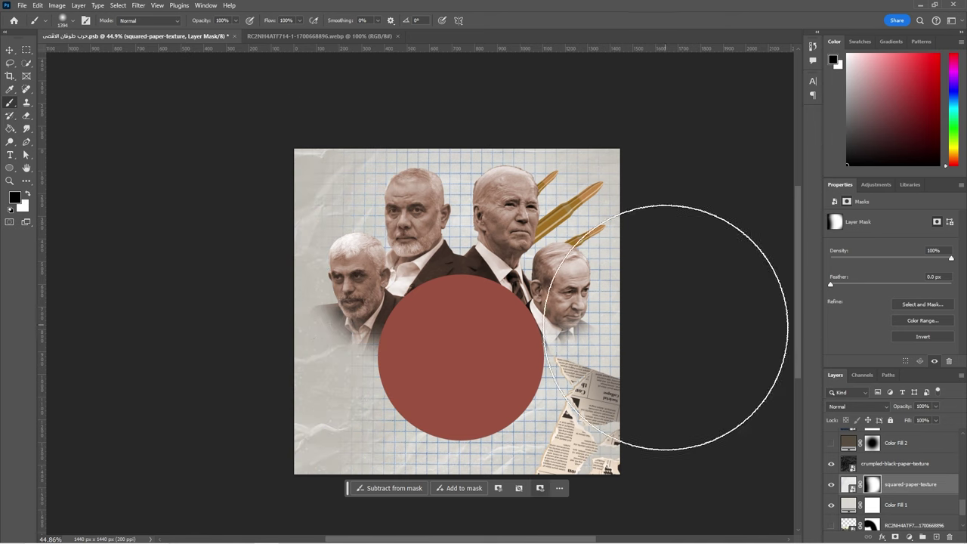
drag(654, 304, 253, 152)
mouse_move(426, 523)
mouse_down()
mouse_move(479, 526)
mouse_move(670, 432)
mouse_up()
key(shift+BackSpace)
key(Escape)
Paint one large soft dab on the mask centre and invert it so the grid fades outward
key(ctrl+alt+z)
scroll(614, 355, down, 2)
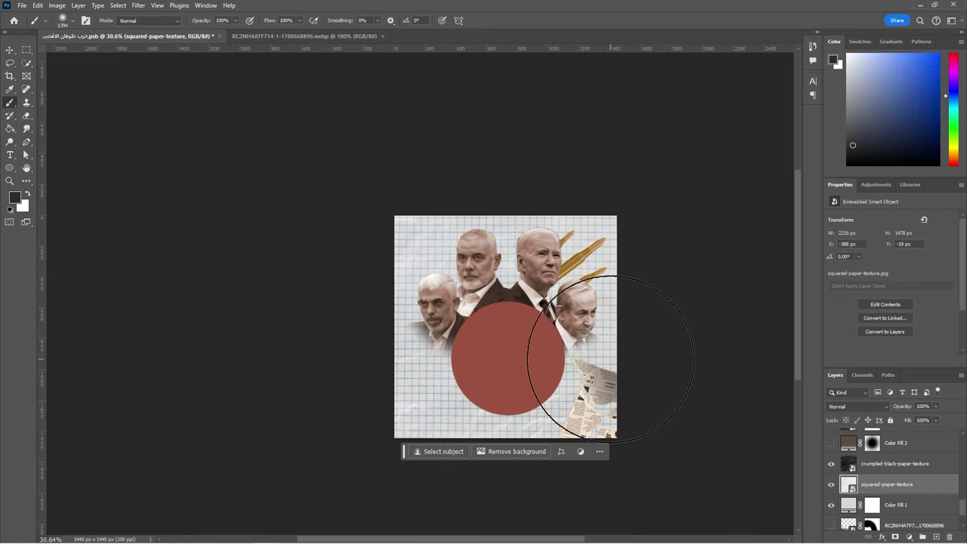
click(871, 484)
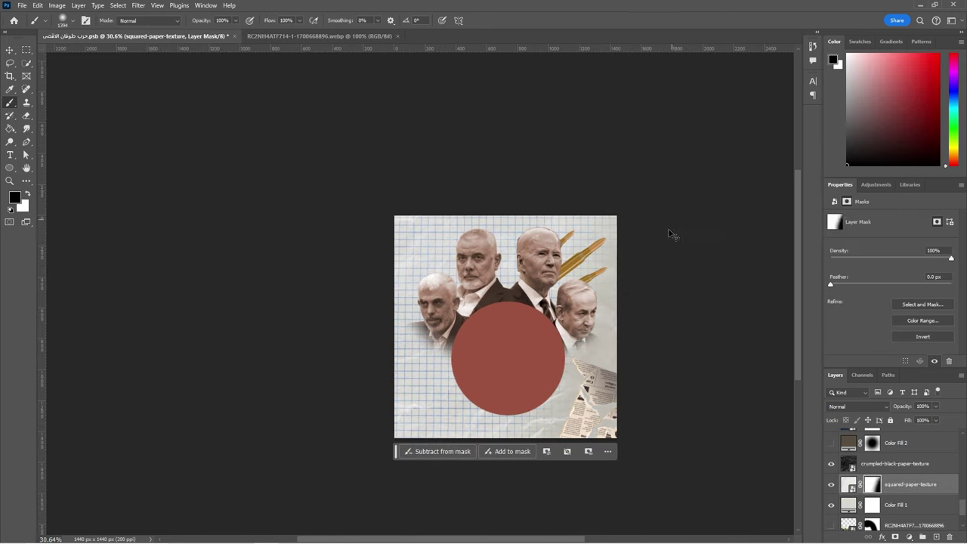
click(486, 325)
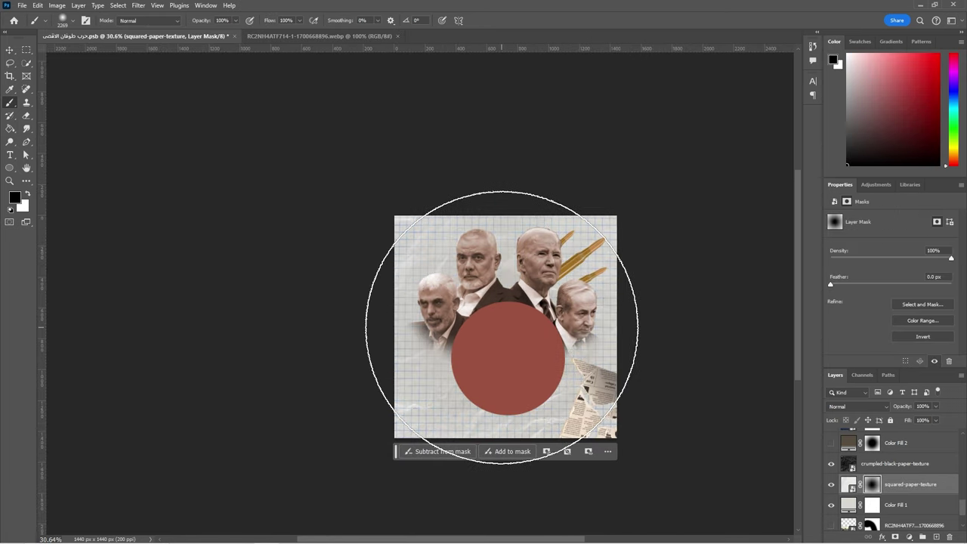
key(i)
key(ctrl+i)
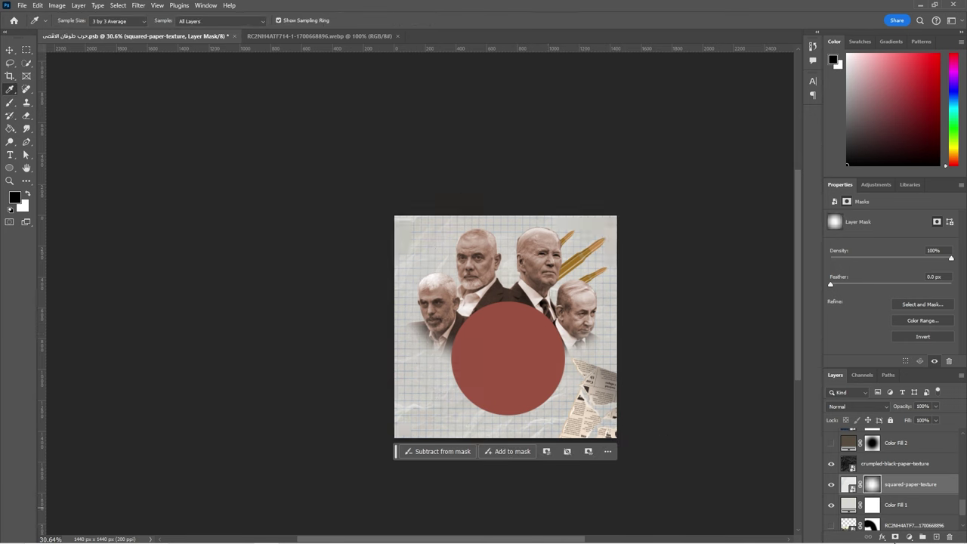
Change Color Fill 1 to grey-brown #827c71
double_click(848, 504)
drag(710, 310, 702, 294)
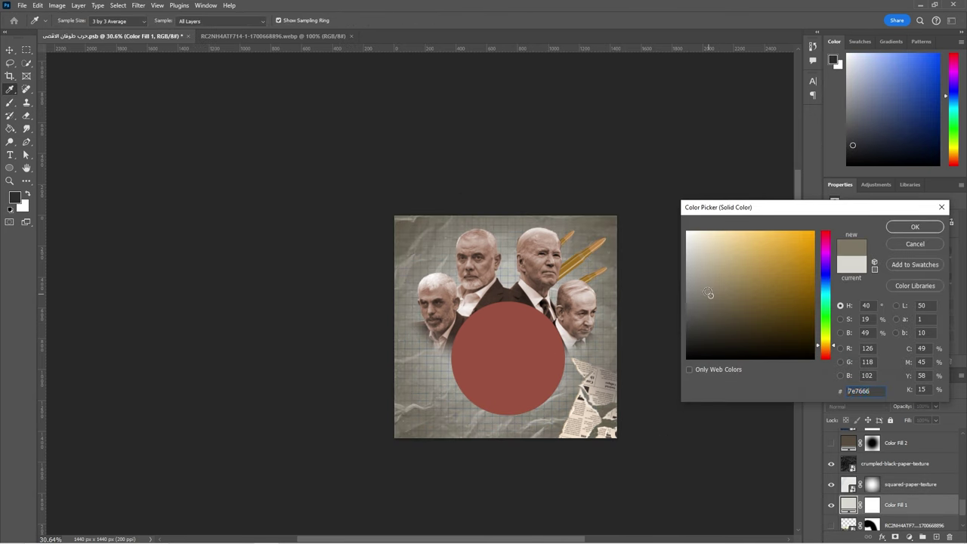
click(903, 228)
Clip a Hue/Saturation layer to the grid paper with Saturation -100 and Lightness -13
click(923, 536)
click(903, 450)
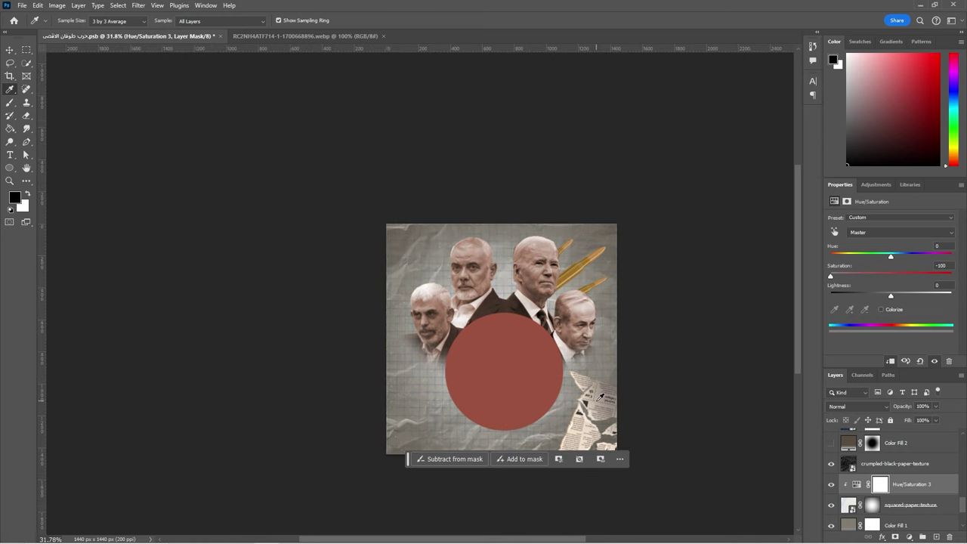
scroll(585, 415, up, 5)
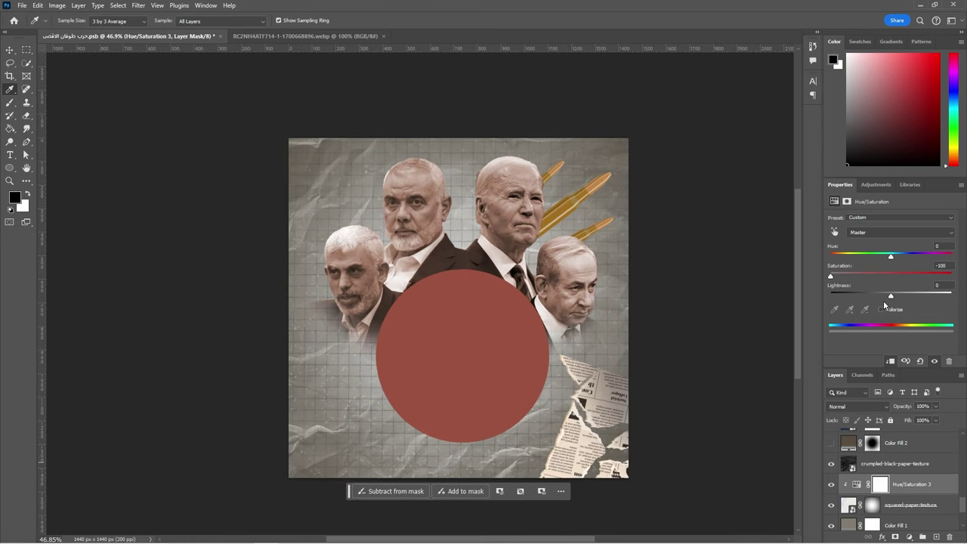
drag(889, 296, 880, 296)
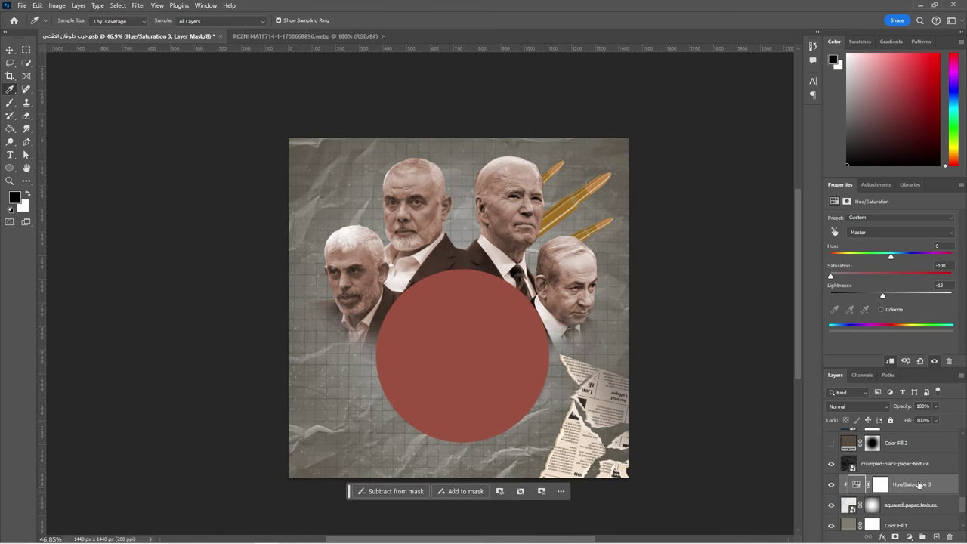
Compare the crumpled paper texture on and off, leaving it hidden
click(892, 463)
click(830, 464)
click(831, 463)
click(831, 464)
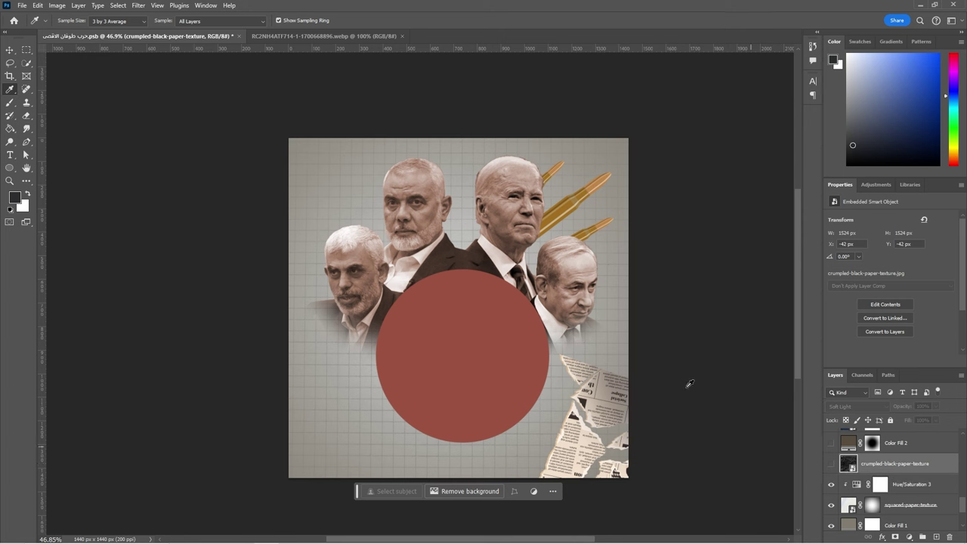
click(502, 197)
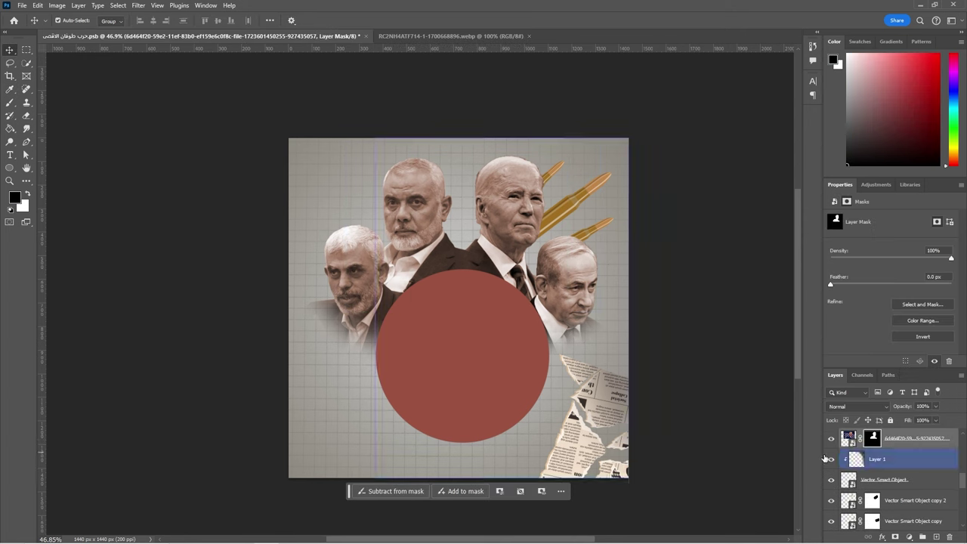
Make the brush smaller and harder, and briefly preview the blackboard texture
key(b)
drag(306, 126, 436, 187)
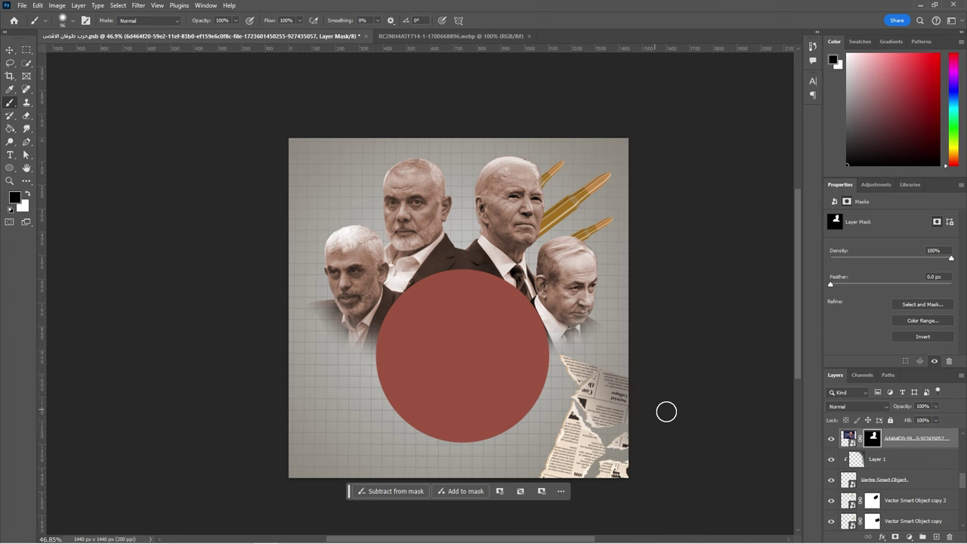
drag(962, 486, 962, 500)
click(830, 470)
click(830, 470)
Set the crumpled paper texture's opacity to 82%, then hide it again
click(832, 511)
click(884, 511)
drag(935, 407, 928, 419)
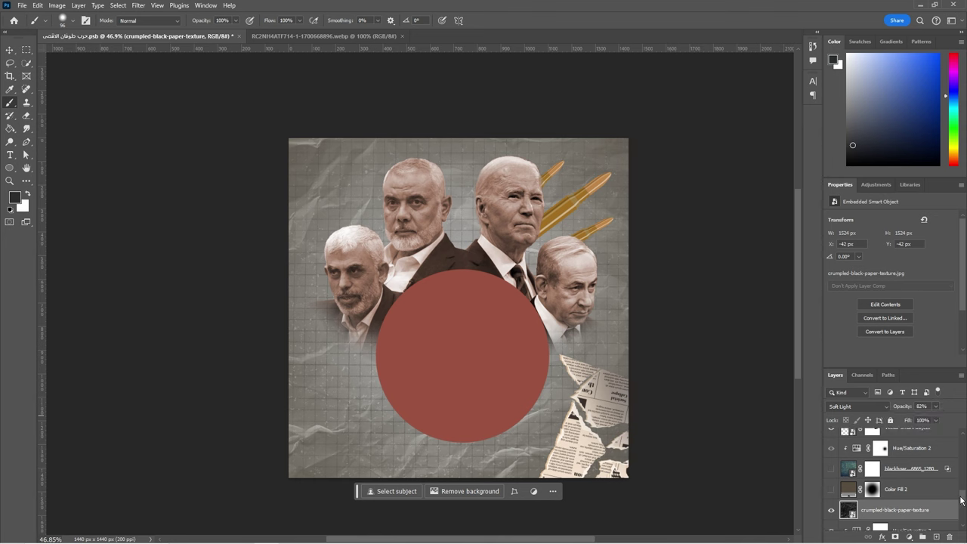
click(830, 511)
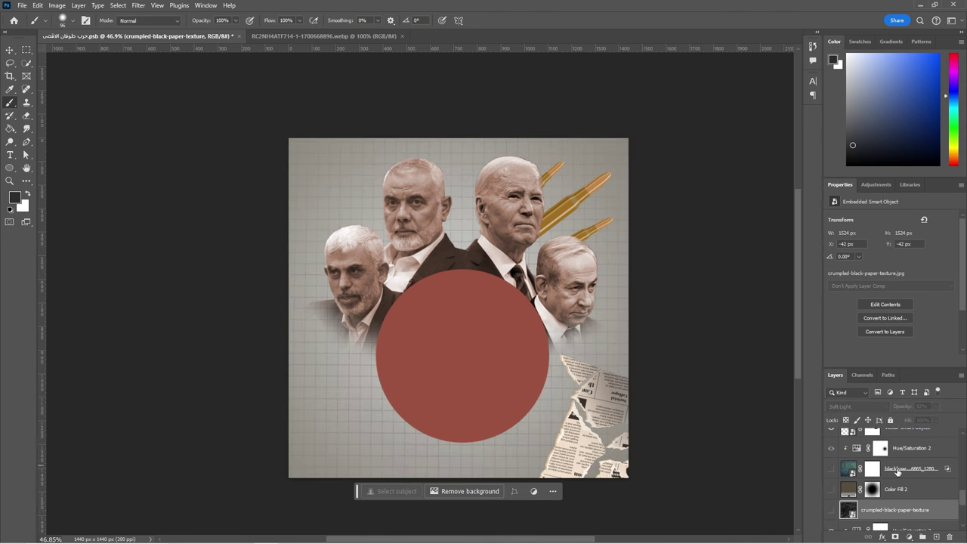
Preview the crowd and rubble layers, then leave the refugee crowd visible
drag(962, 495, 965, 435)
click(830, 439)
click(829, 440)
click(830, 458)
click(830, 458)
click(831, 459)
click(830, 459)
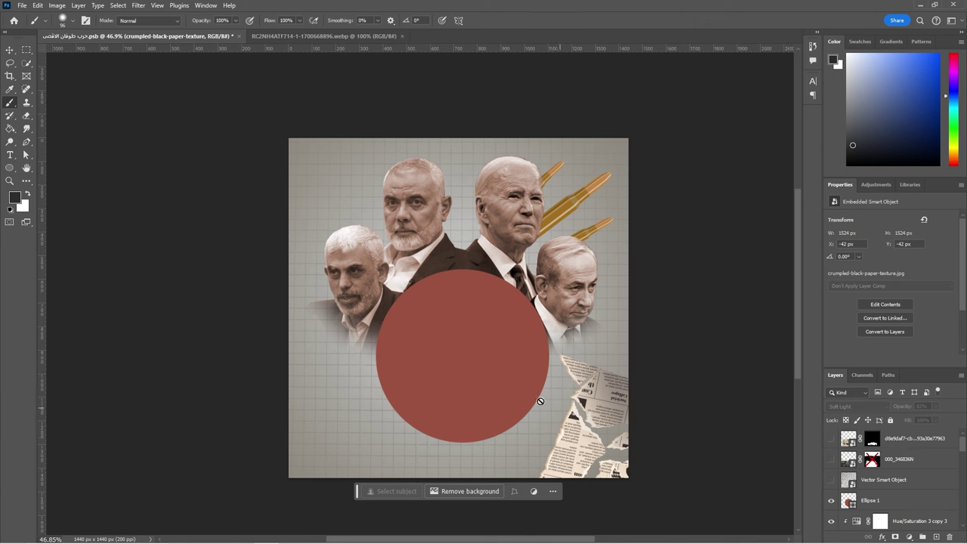
key(v)
click(830, 440)
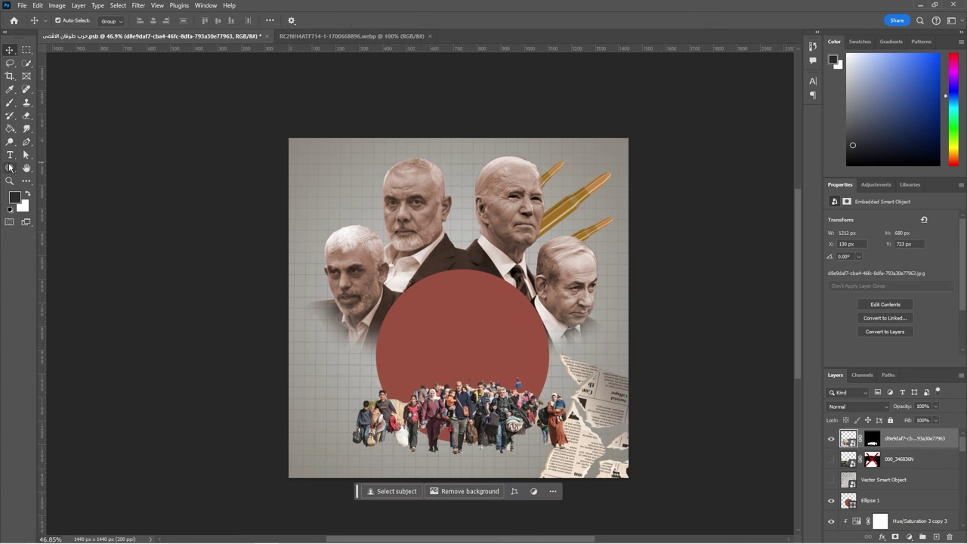
Draw a dark rectangle across the bottom of the poster
right_click(9, 167)
click(53, 165)
drag(262, 351, 676, 488)
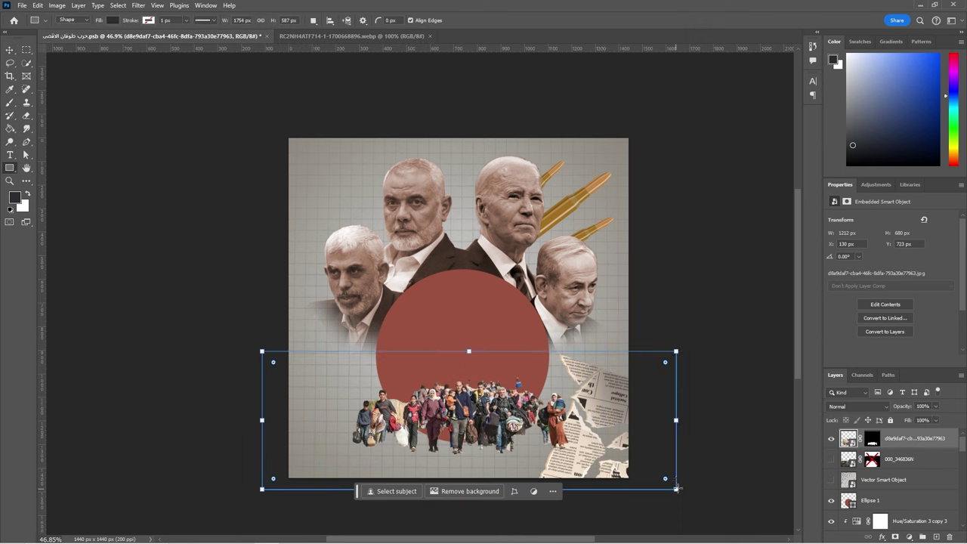
mouse_move(667, 363)
mouse_down()
mouse_move(581, 380)
mouse_move(575, 393)
mouse_up()
key(ctrl+z)
Convert the rectangle to a path and pull its top corners inward into a trapezoid
key(a)
key(Return)
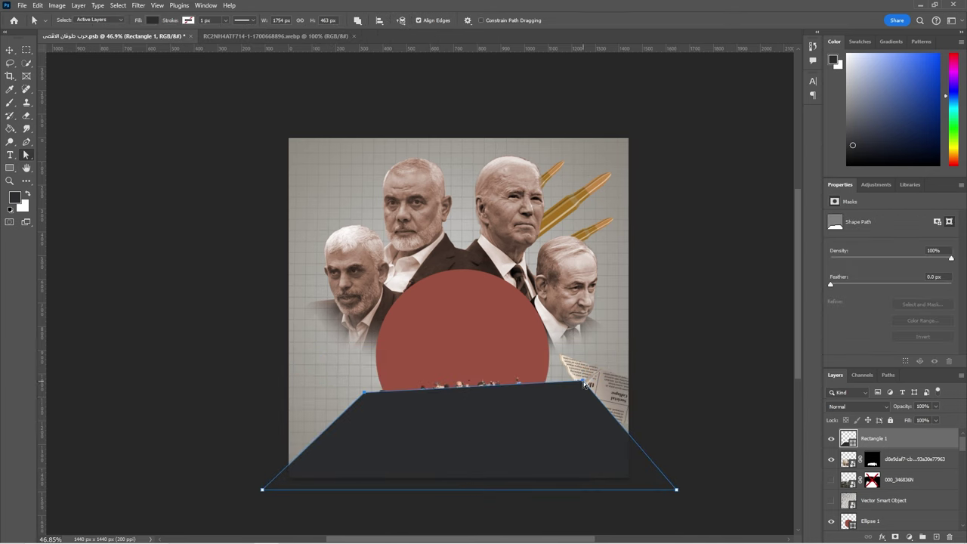
key(alt+Tab)
key(alt+Tab)
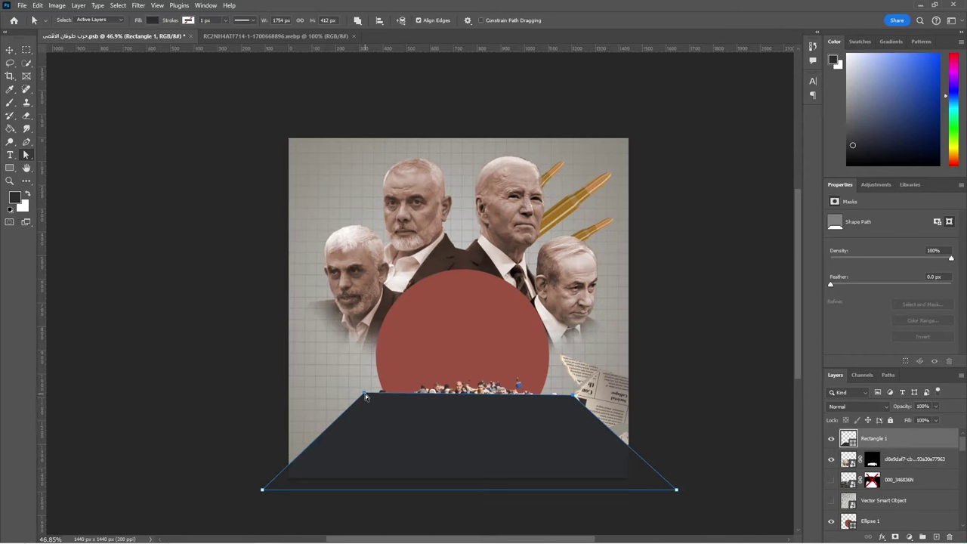
drag(364, 393, 372, 418)
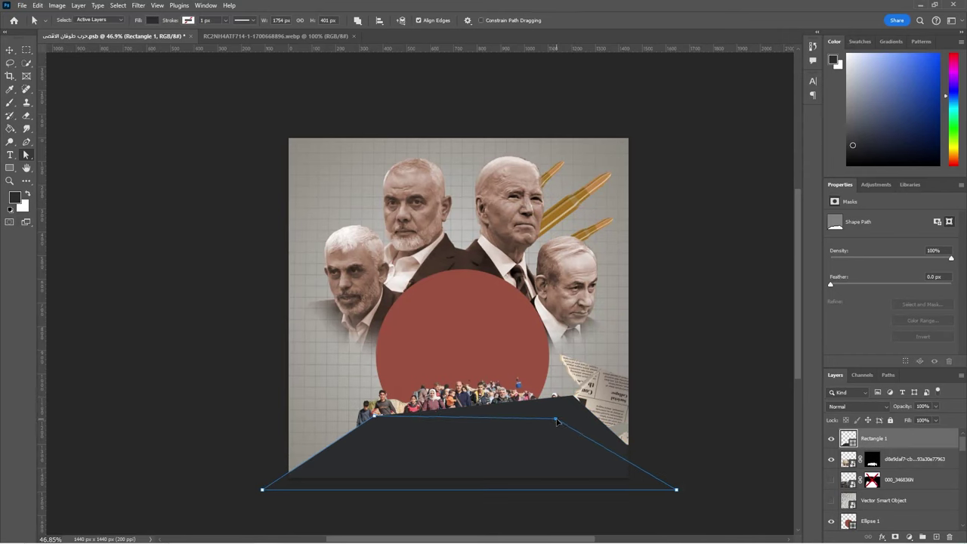
drag(556, 420, 557, 421)
Shift the trapezoid floor shape down slightly beneath the crowd
click(10, 49)
drag(457, 451, 461, 468)
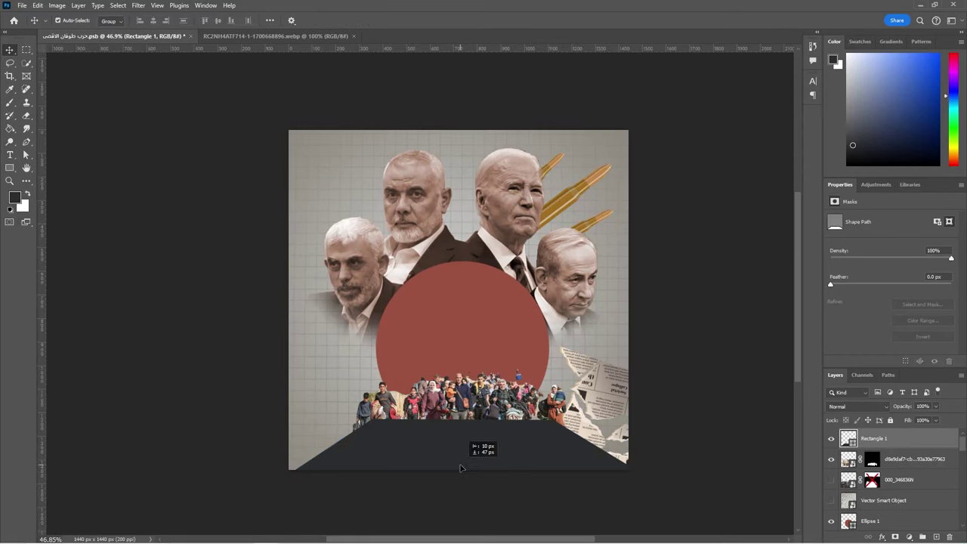
double_click(408, 441)
key(Escape)
Give the floor shape a gradient fill fading to transparent at one end
key(u)
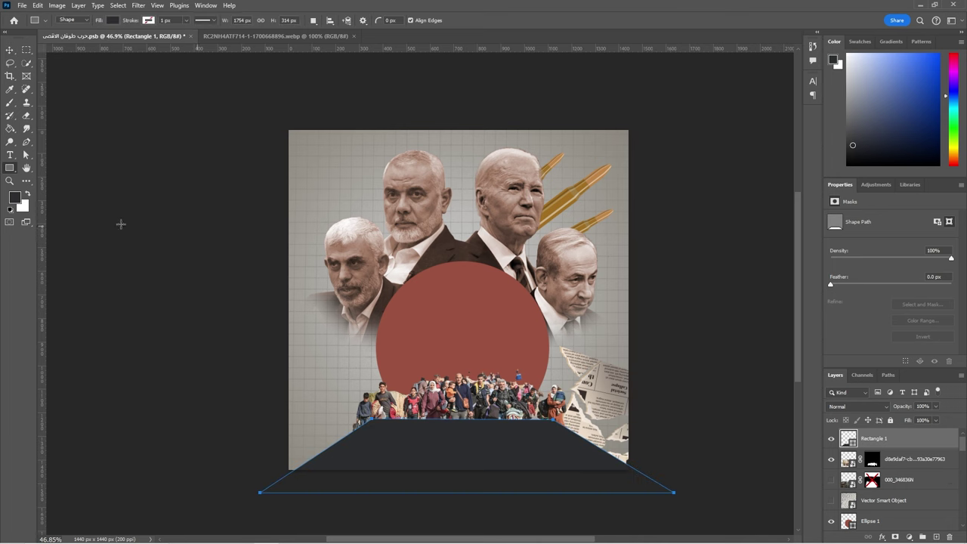
click(113, 20)
click(89, 39)
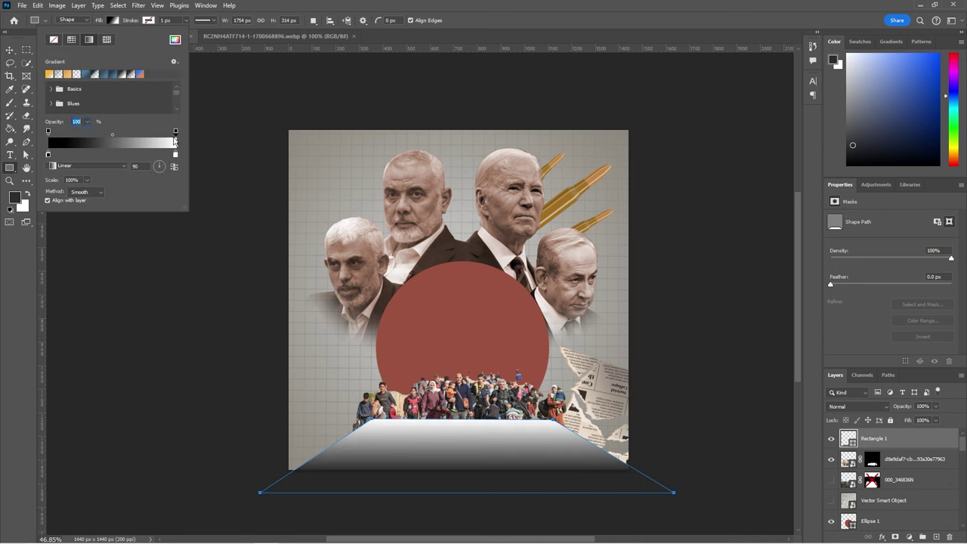
drag(83, 196, 92, 194)
mouse_move(88, 124)
mouse_down()
mouse_move(43, 140)
mouse_move(158, 165)
mouse_up()
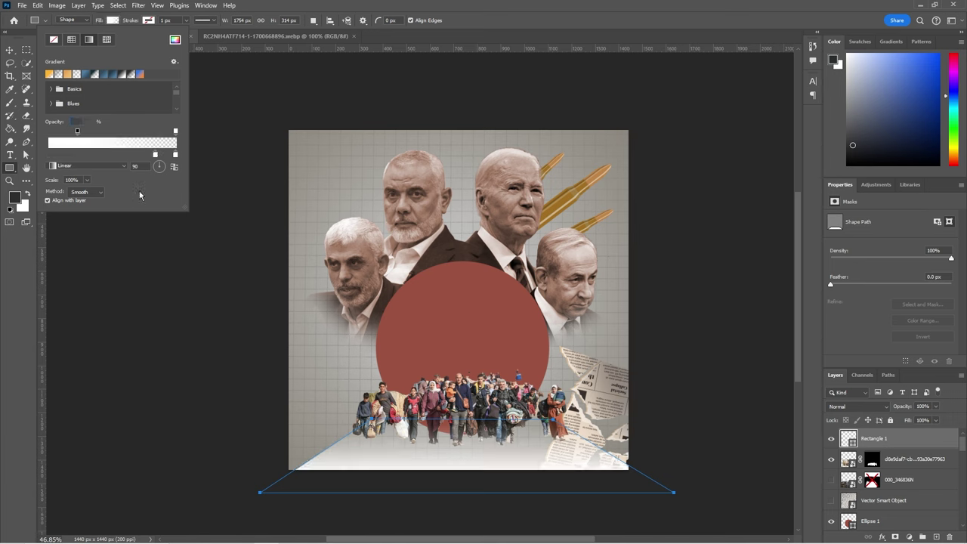
Set the floor gradient's colour stop to black and widen the black area
double_click(145, 155)
click(689, 394)
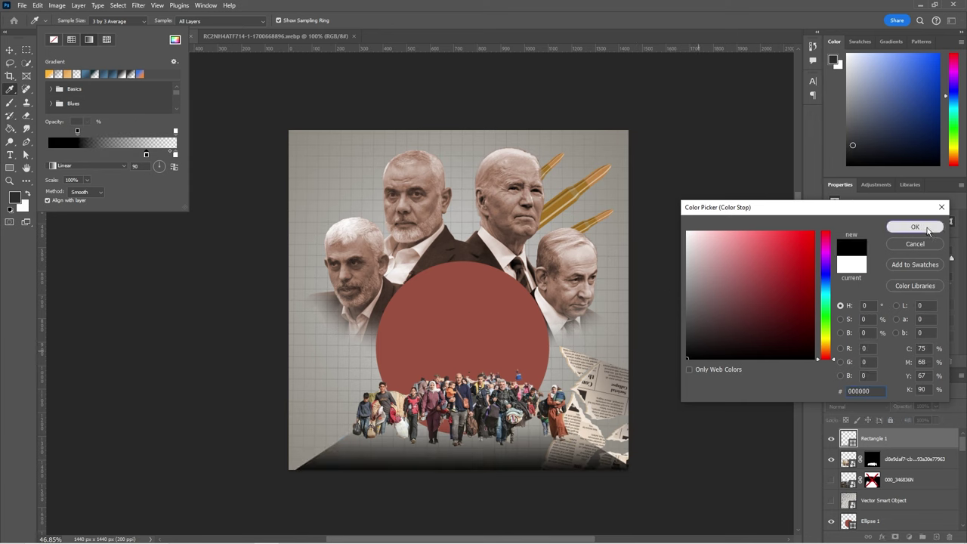
click(929, 228)
drag(122, 132, 102, 133)
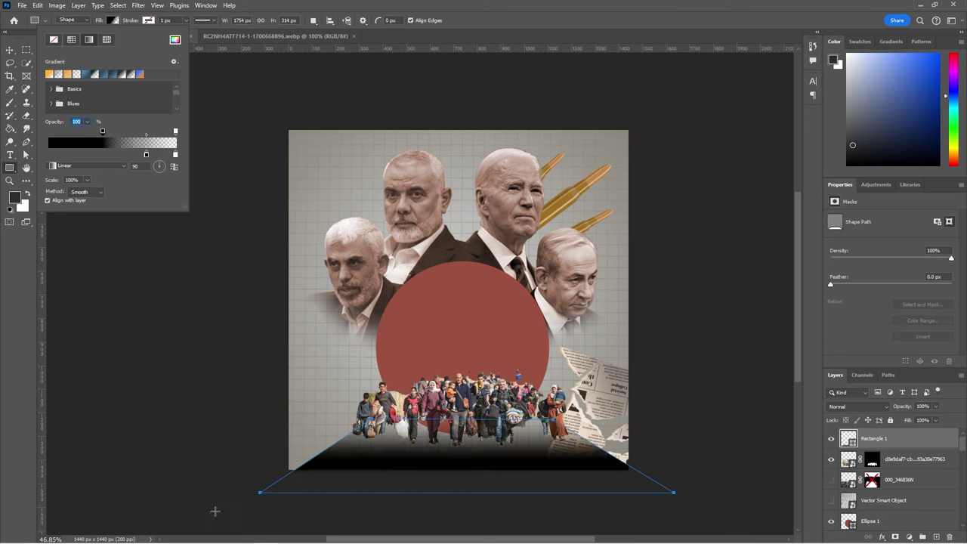
Reselect the Rectangle 1 floor layer and reopen its gradient fill settings
click(26, 154)
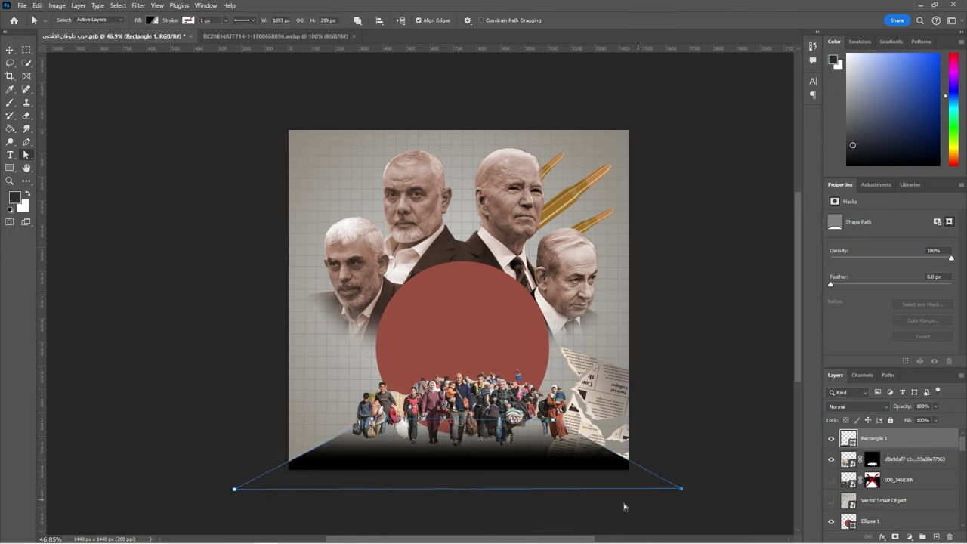
click(9, 167)
click(112, 21)
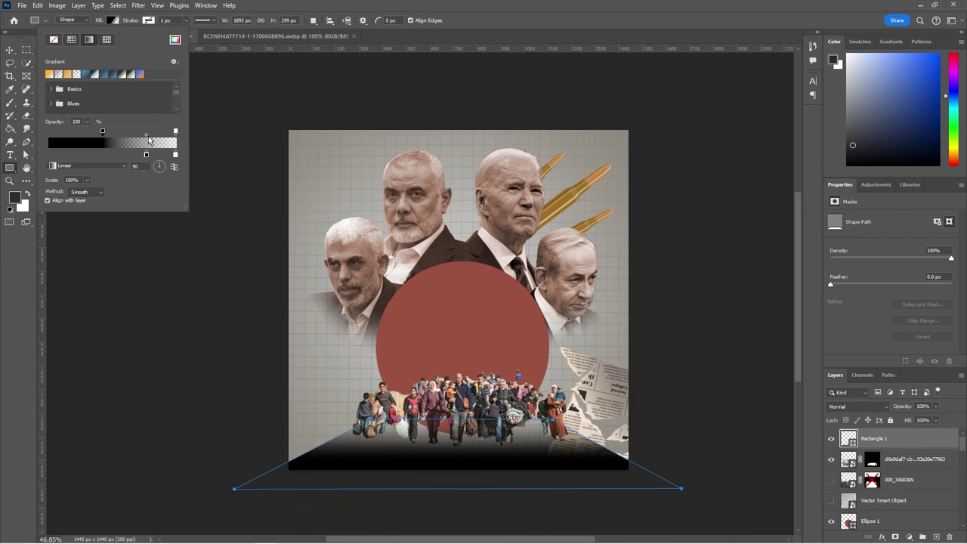
click(846, 460)
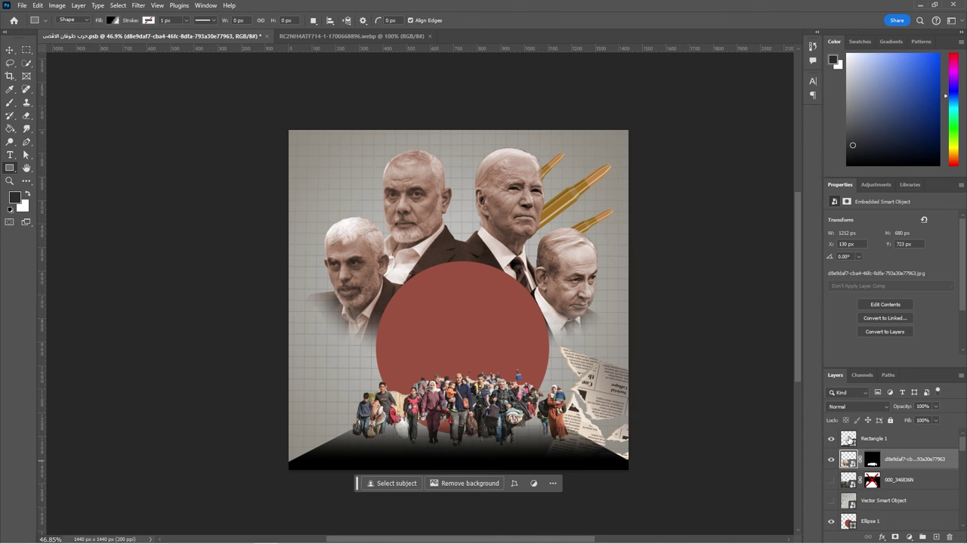
double_click(848, 438)
click(724, 199)
click(112, 21)
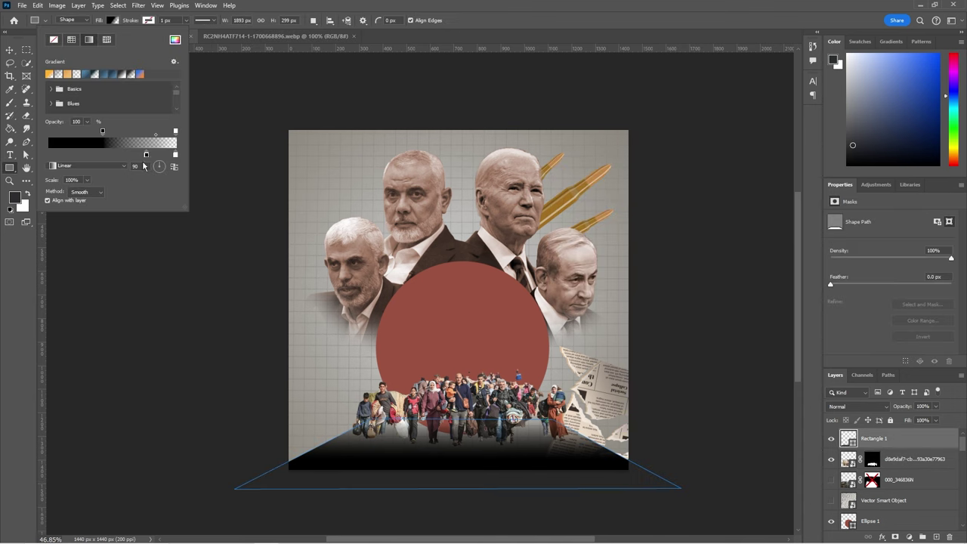
Change the floor gradient's colour stop to grey 676767
double_click(146, 154)
click(406, 311)
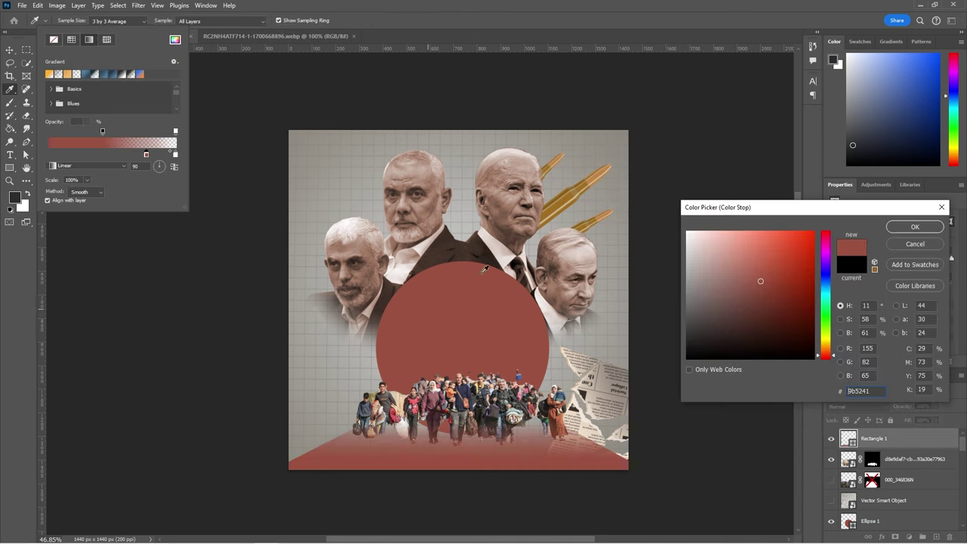
click(567, 192)
click(318, 321)
drag(691, 317, 684, 299)
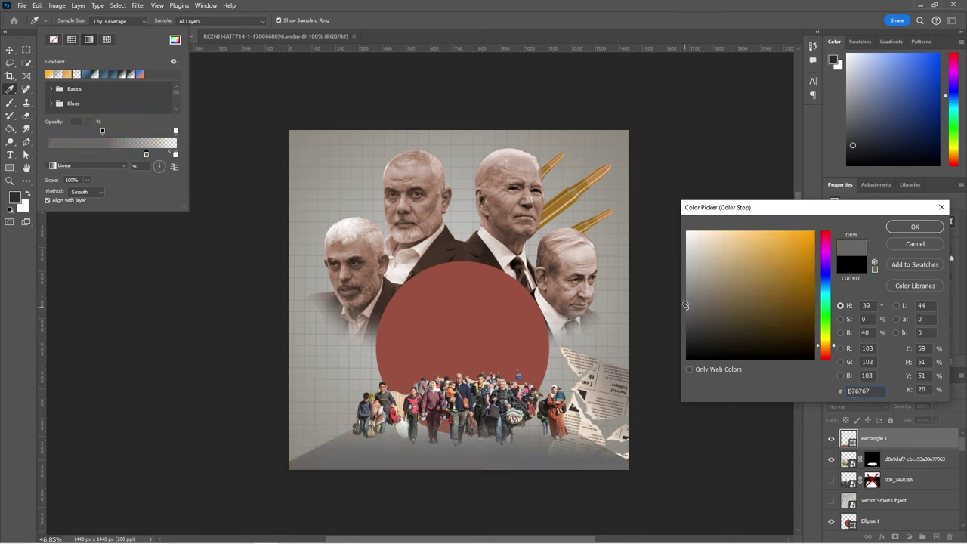
click(914, 227)
Hide the red Ellipse 1 circle behind the crowd
right_click(914, 441)
key(Escape)
click(831, 521)
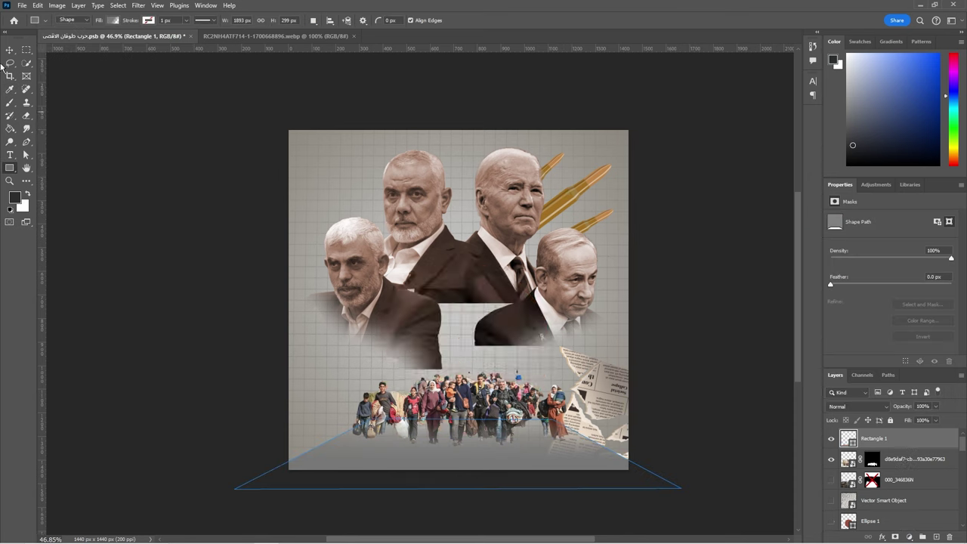
click(9, 50)
Move the torn newspaper piece to the poster's left edge
drag(679, 412, 627, 419)
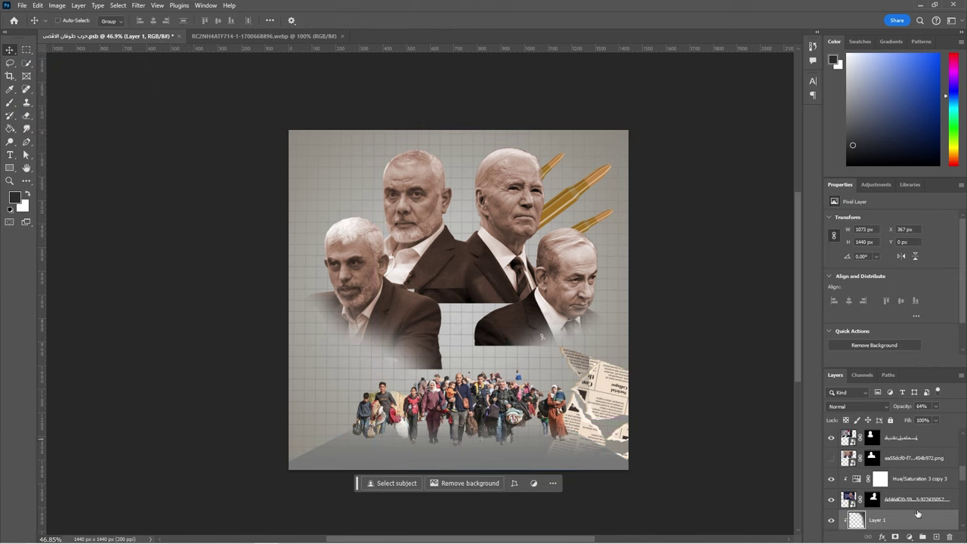
drag(599, 408, 219, 361)
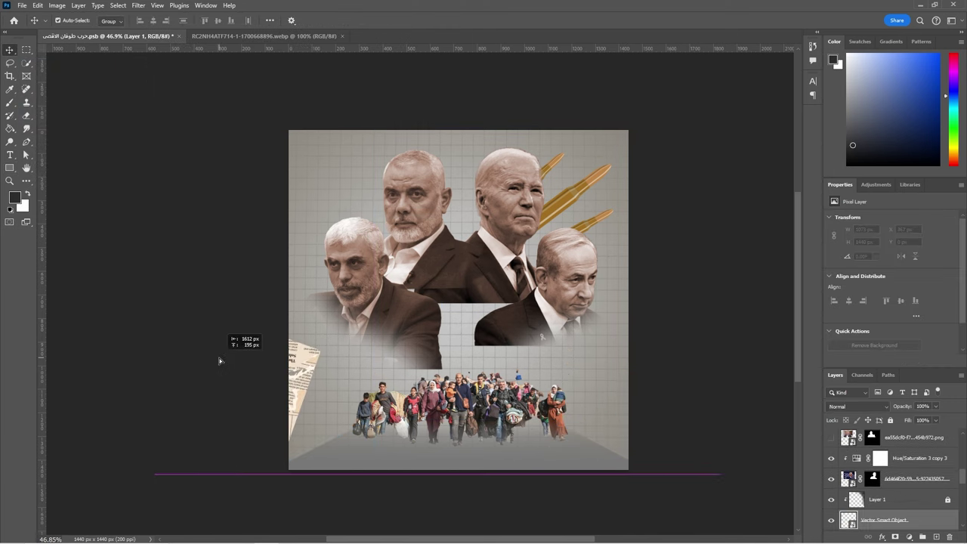
scroll(891, 477, up, 3)
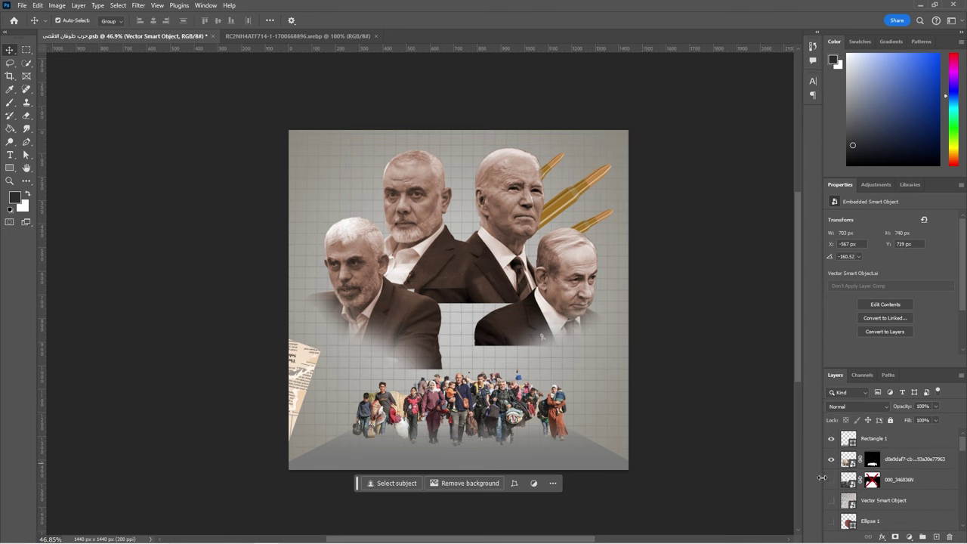
Show the 000_346836N ruins photo, raise it to the top of the stack and move it higher
click(831, 479)
mouse_move(899, 479)
mouse_down()
mouse_move(899, 434)
mouse_move(901, 456)
mouse_move(914, 438)
mouse_up()
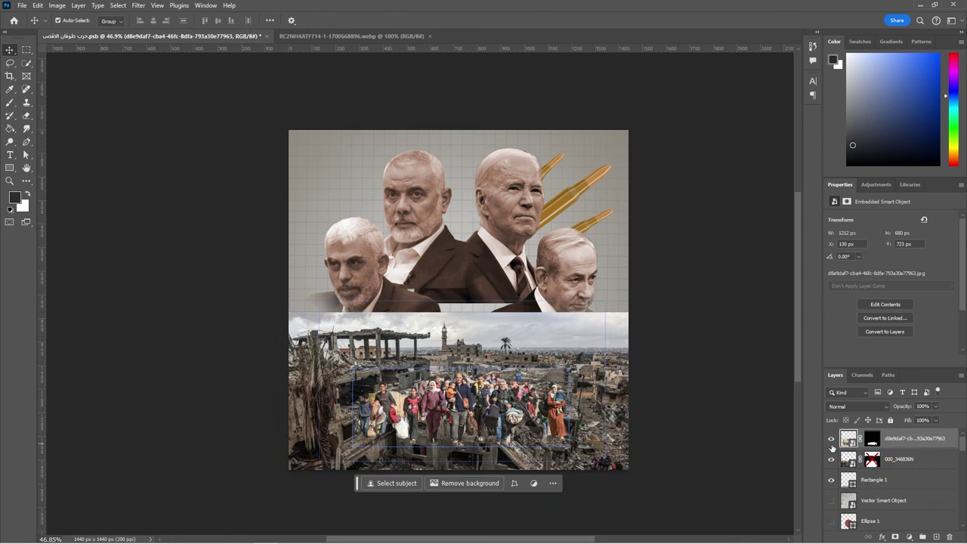
drag(592, 437, 594, 373)
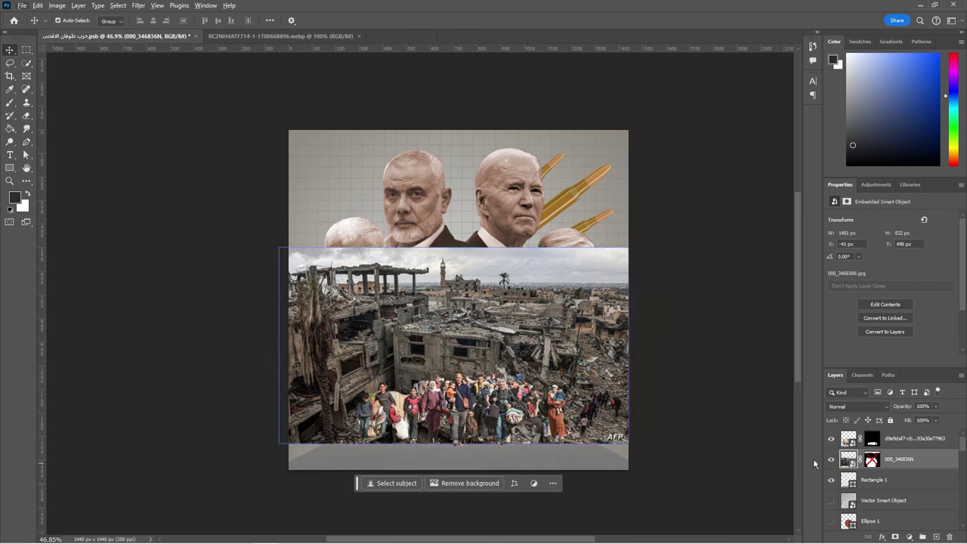
key(alt+Tab)
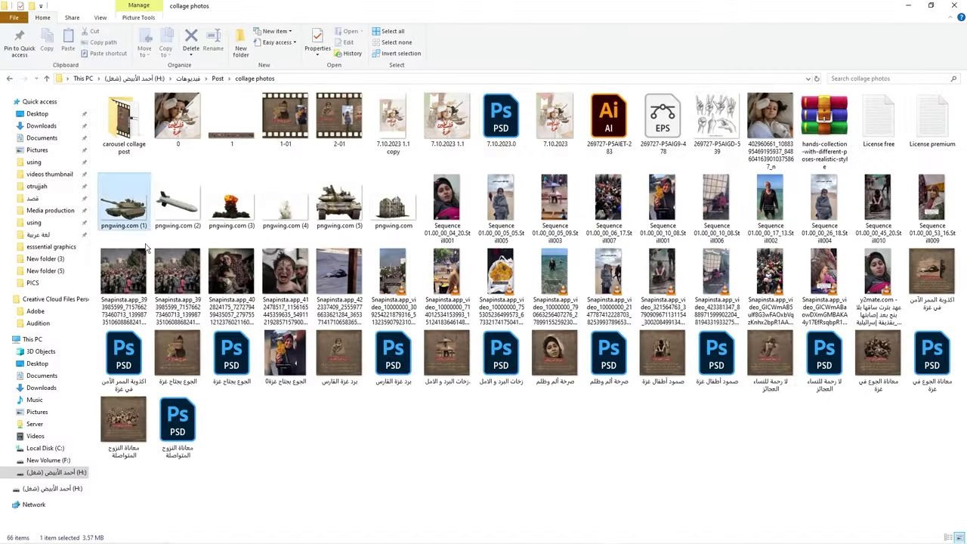
Place a tank image, flip it horizontally and shrink it beside the lower-right portrait
key(alt+Tab)
mouse_move(453, 302)
mouse_down()
mouse_move(378, 324)
mouse_move(521, 344)
mouse_up()
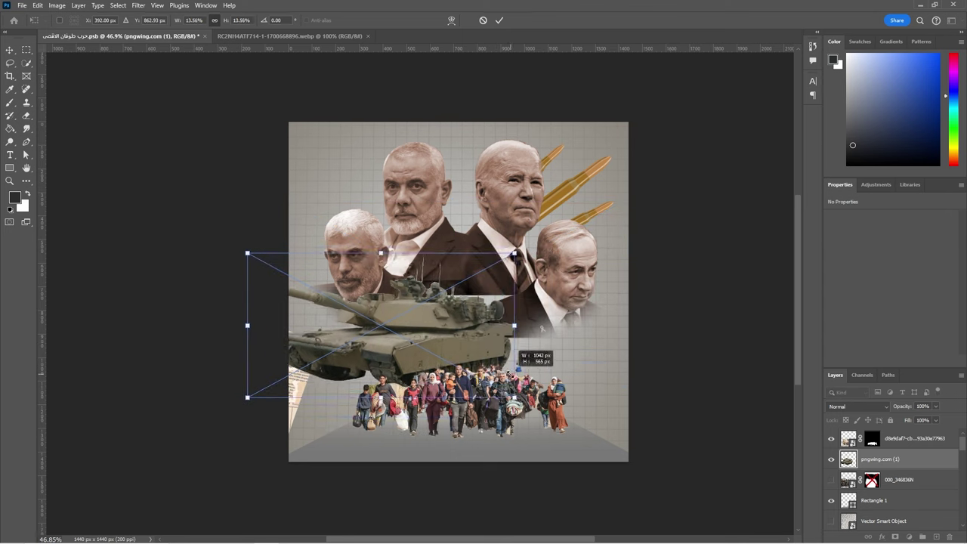
right_click(423, 335)
click(453, 517)
drag(423, 340, 579, 335)
drag(657, 406, 615, 363)
mouse_move(529, 335)
mouse_down()
mouse_move(560, 368)
mouse_move(560, 383)
mouse_up()
key(Return)
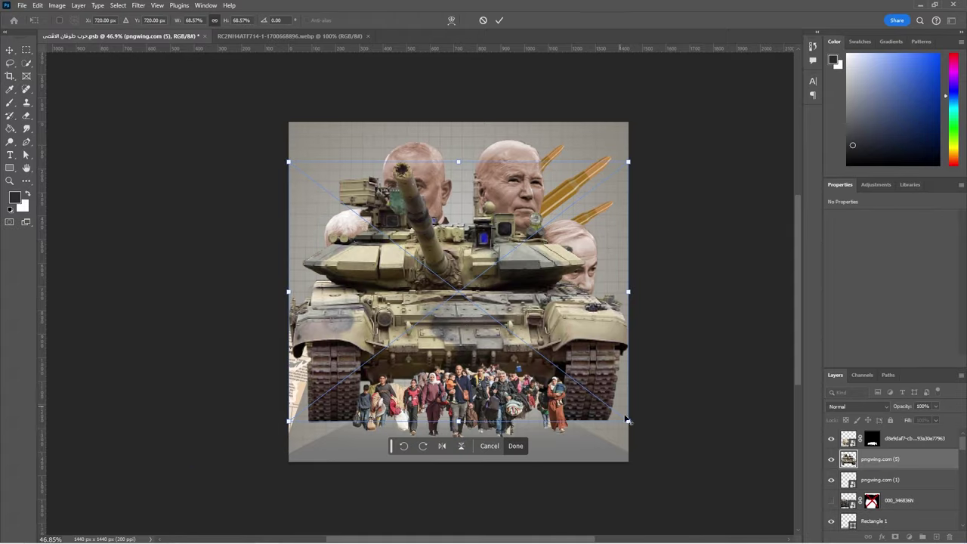
Place a second, smaller tank over the left side of the crowd
drag(628, 464, 488, 341)
drag(429, 287, 386, 362)
drag(442, 410, 448, 397)
key(Return)
Add the explosion image, scaled down and moved lower on the poster
key(alt+Tab)
drag(325, 219, 460, 338)
drag(626, 390, 583, 363)
drag(480, 296, 481, 344)
key(Return)
Add the dark smoke image behind the explosion and the crowd
key(alt+Tab)
drag(339, 162, 453, 265)
mouse_move(484, 224)
mouse_down()
mouse_move(507, 305)
mouse_move(483, 272)
mouse_up()
key(Return)
key(ctrl+bracketleft)
drag(450, 229, 469, 269)
Hide the left tank, add a smaller tank near the crowd, and nudge the explosion up
click(552, 363)
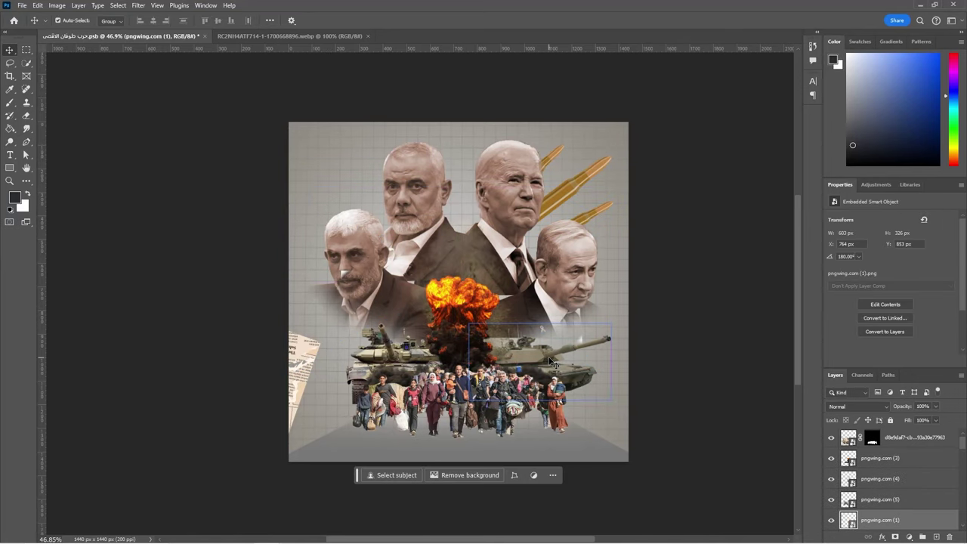
click(831, 499)
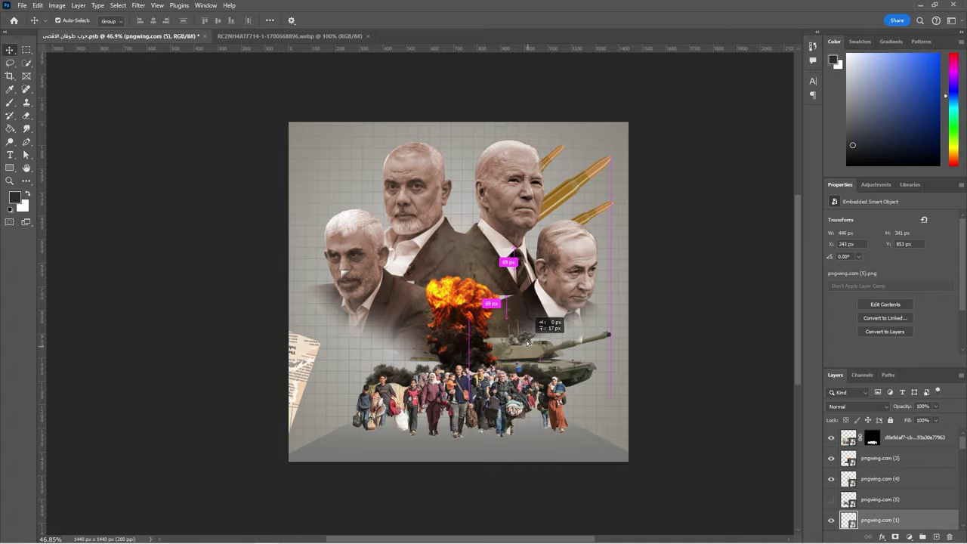
drag(498, 344, 496, 323)
drag(333, 283, 333, 283)
mouse_move(627, 453)
mouse_down()
mouse_move(605, 347)
mouse_move(550, 385)
mouse_move(613, 393)
mouse_up()
key(Return)
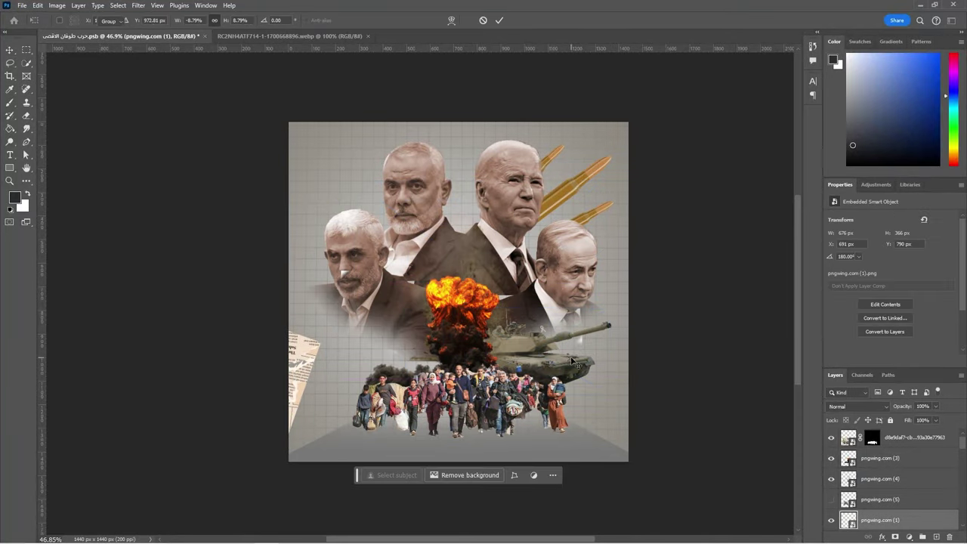
drag(459, 337, 458, 328)
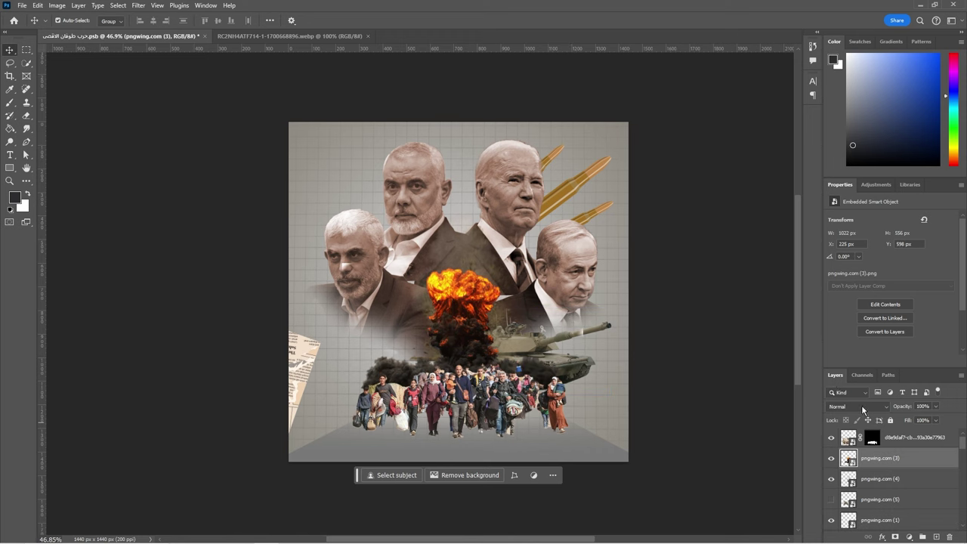
click(862, 408)
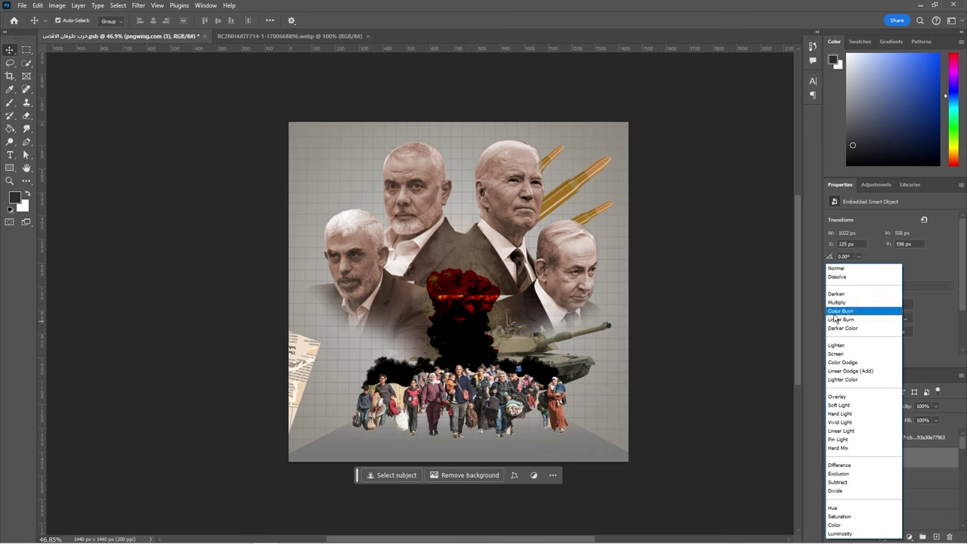
Split the Blend If sliders on the pngwing.com (3) explosion, then nudge one leader's portrait
double_click(934, 460)
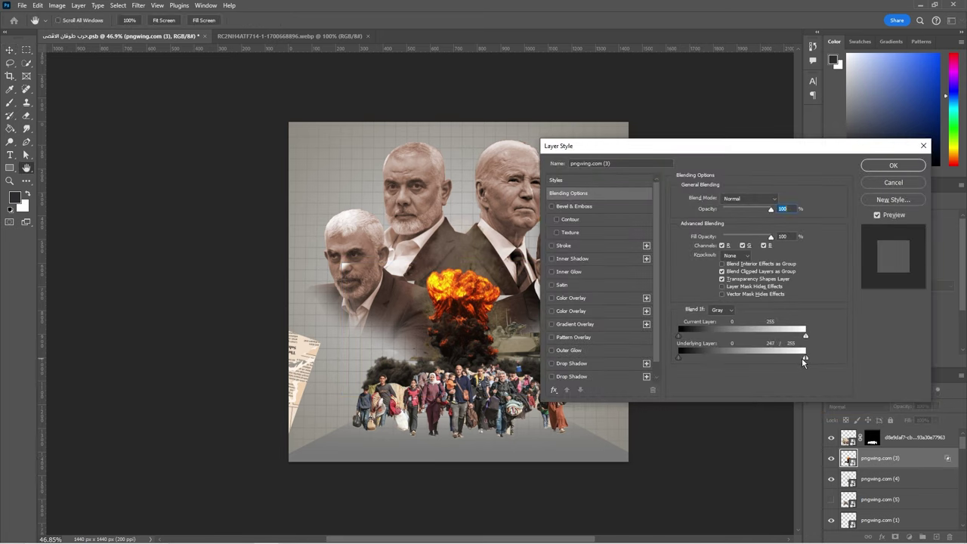
drag(761, 361, 680, 363)
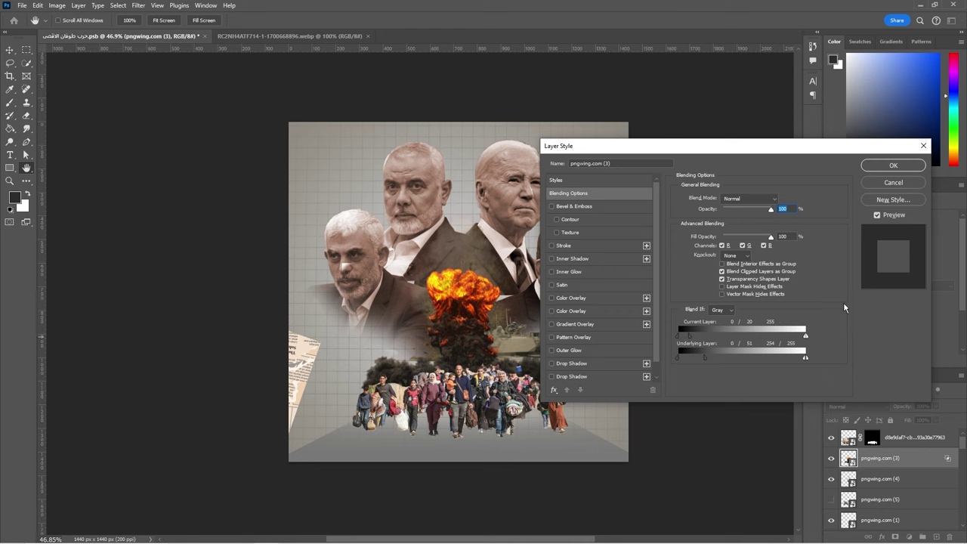
click(893, 165)
drag(518, 185, 516, 187)
scroll(916, 491, up, 5)
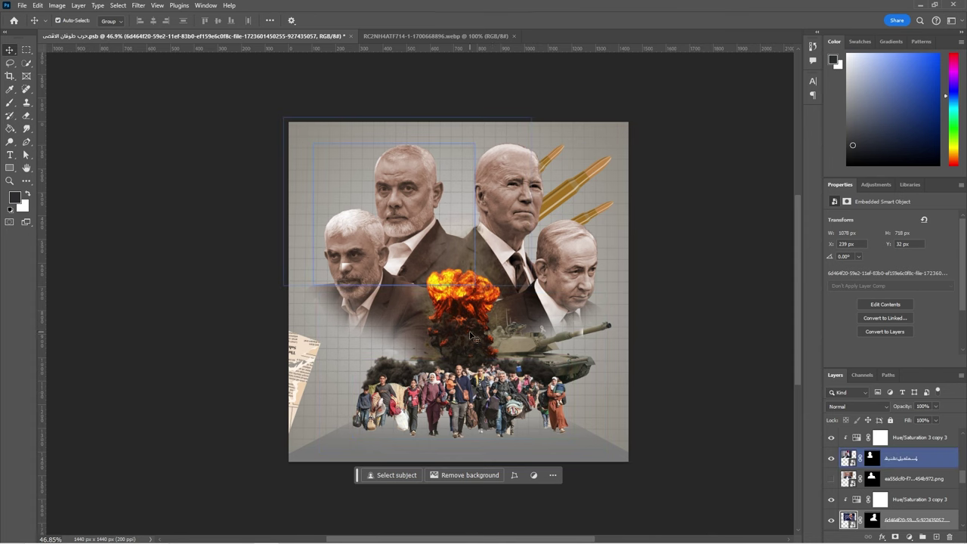
Add a Hue/Saturation adjustment clipped to the explosion: Lightness +14, Reds Saturation -22
click(880, 438)
click(909, 536)
click(877, 434)
drag(890, 296, 900, 296)
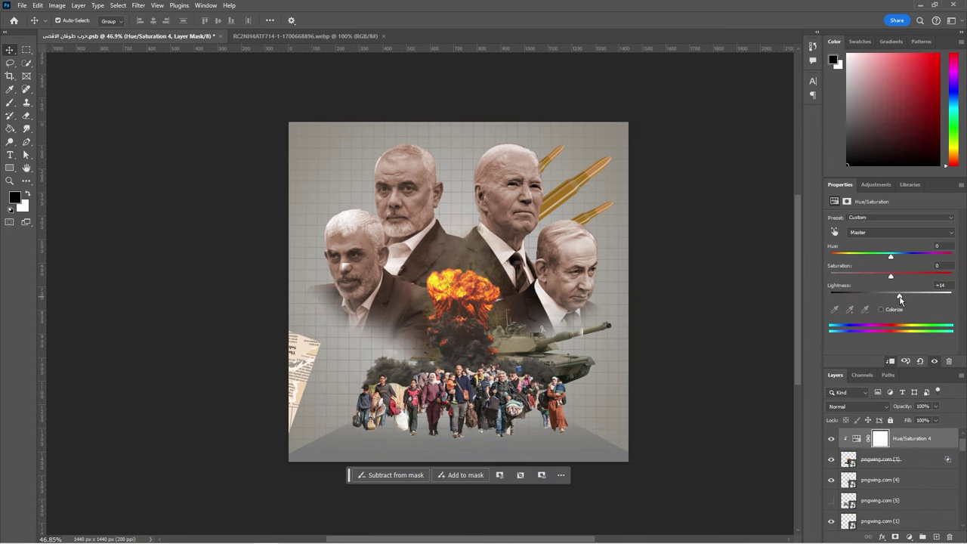
click(891, 233)
click(869, 259)
click(891, 233)
click(869, 250)
drag(891, 275, 877, 277)
Give the explosion layer a layer mask, ready for brushing
click(884, 453)
key(b)
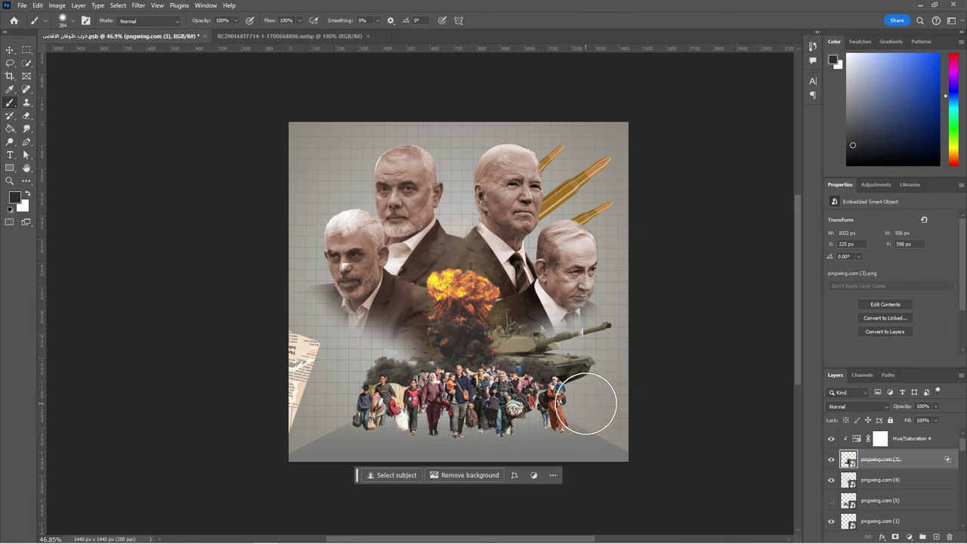
scroll(886, 471, down, 1)
click(895, 537)
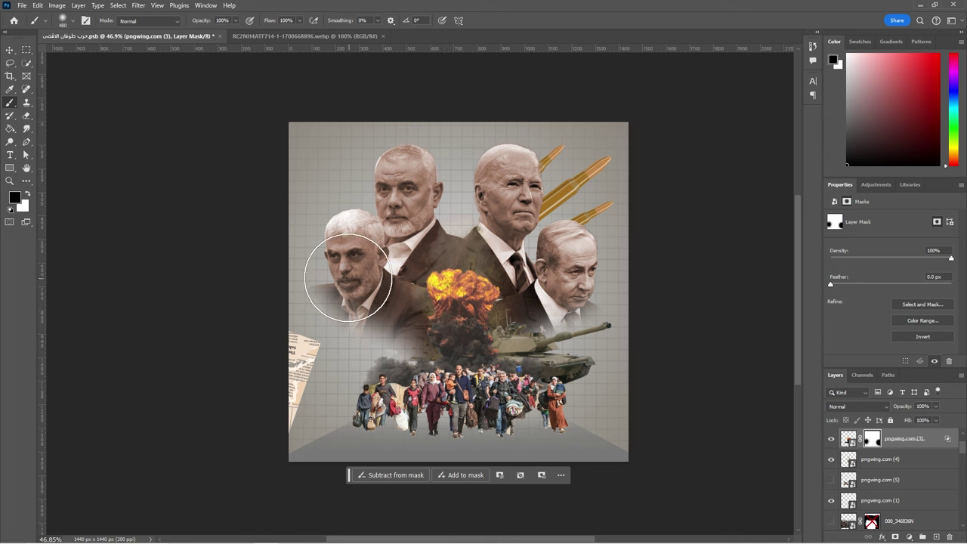
Rotate the torn newspaper -45° in the lower left, hide it, and return to the photos folder
drag(302, 360, 408, 361)
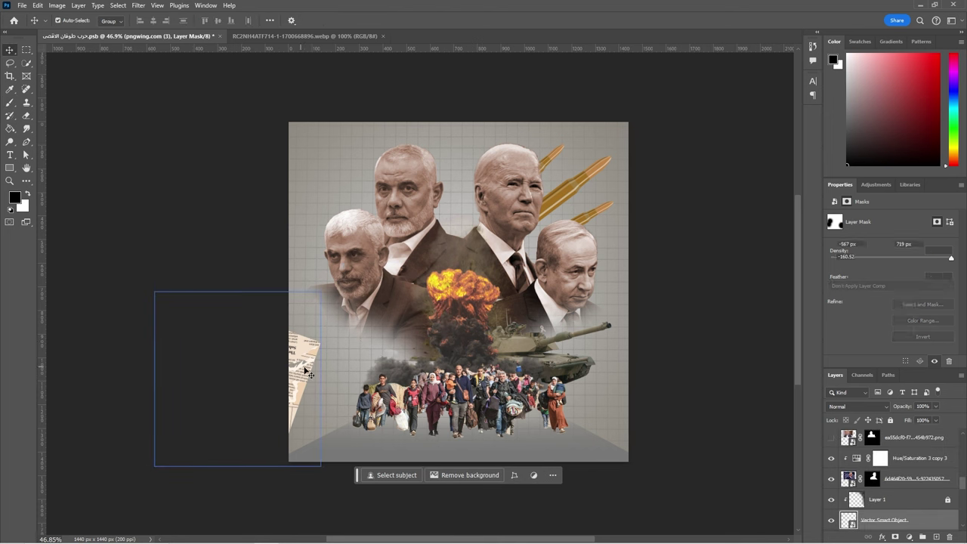
key(ctrl+t)
drag(574, 283, 544, 422)
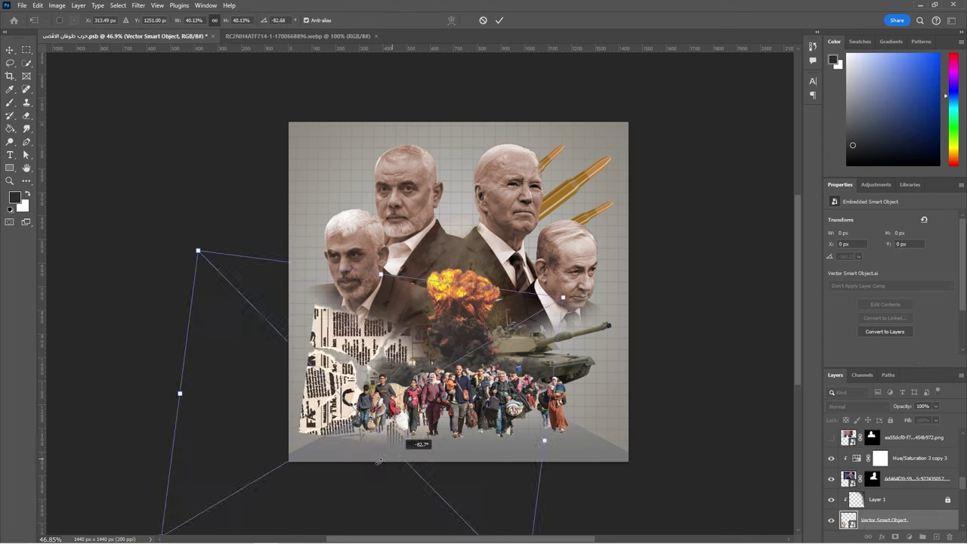
key(Return)
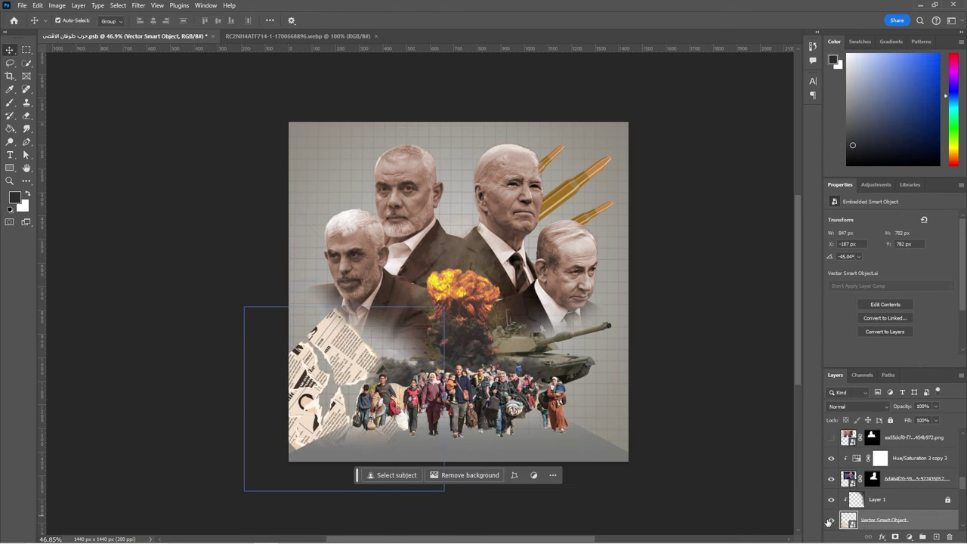
click(831, 520)
key(alt+Tab)
key(alt+Tab)
key(alt+Tab)
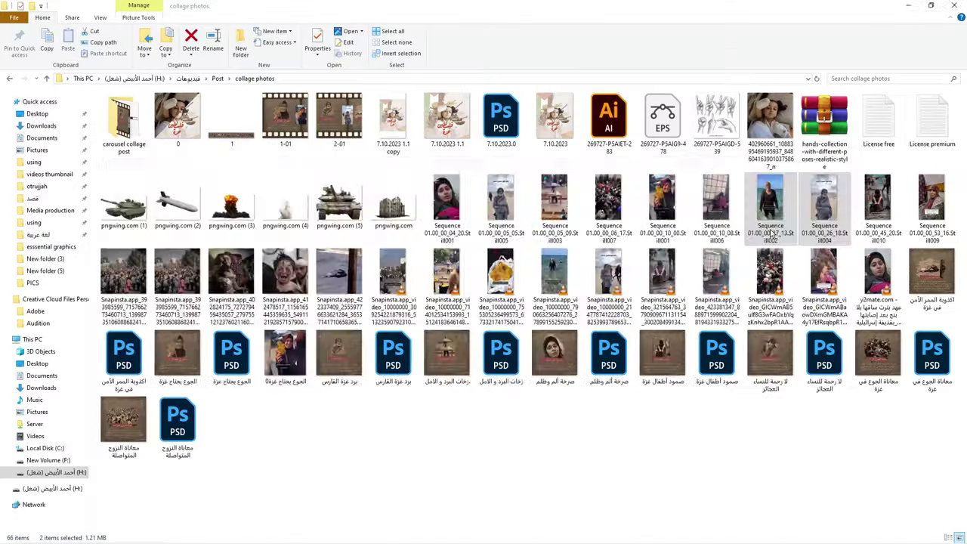
key(alt+Tab)
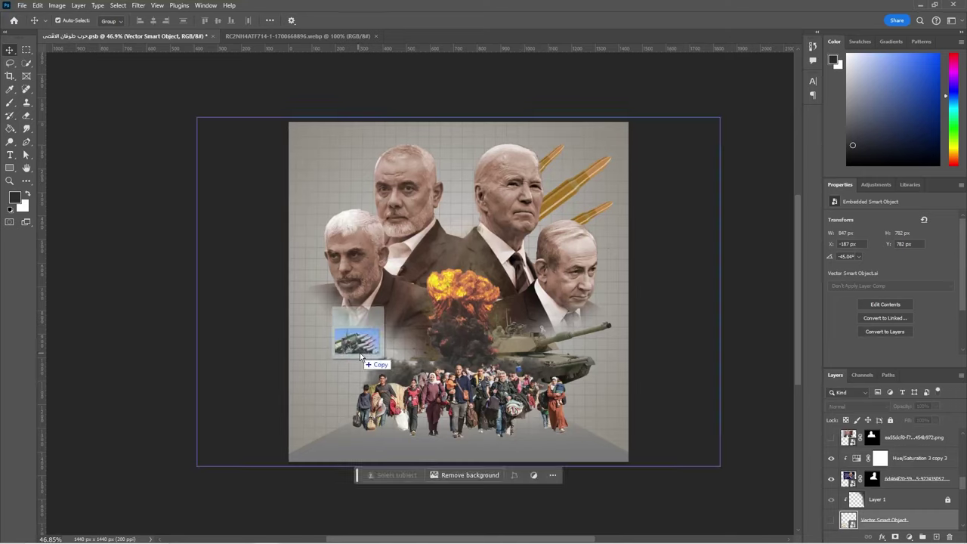
Place the rocket launcher photo flipped horizontally, below the tank layer, at the lower left
drag(231, 287, 350, 326)
right_click(458, 311)
click(508, 501)
key(Return)
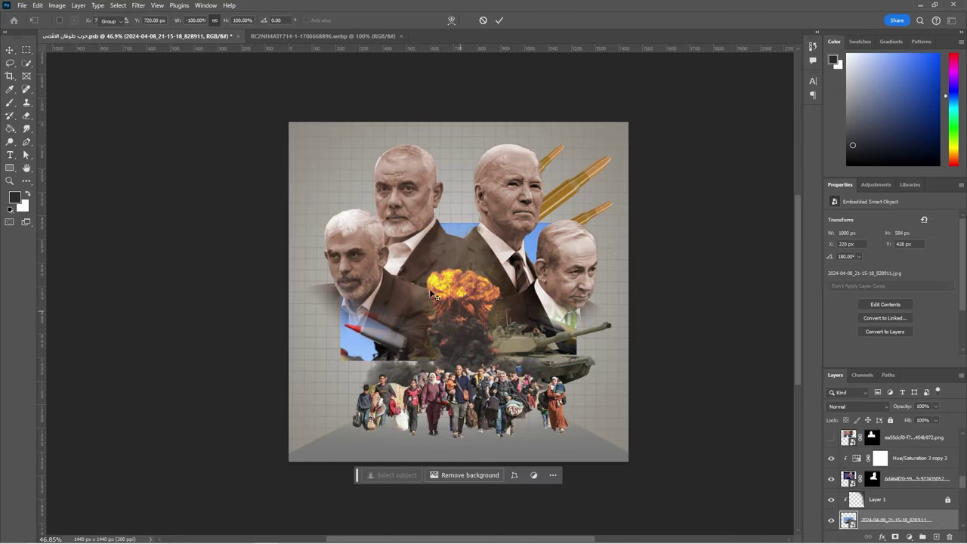
drag(438, 298, 434, 295)
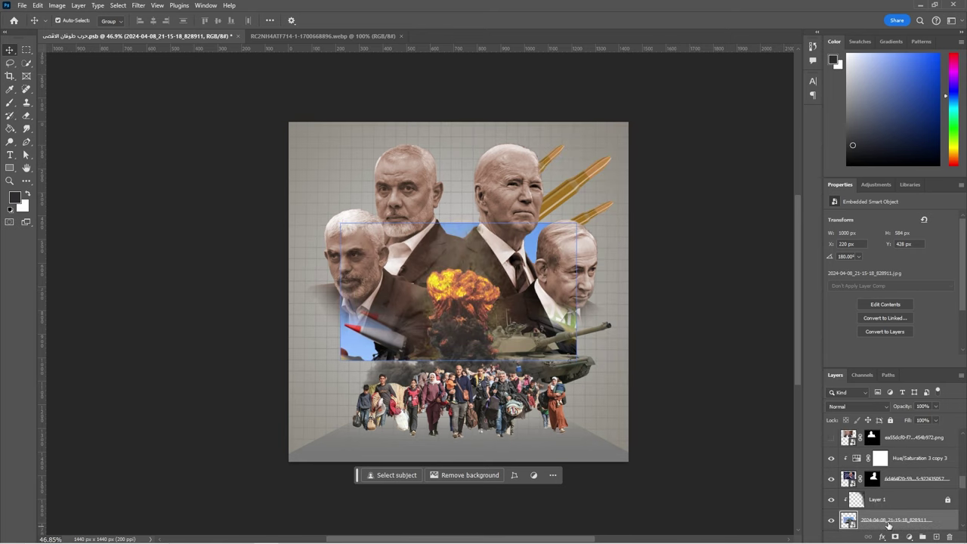
drag(900, 527, 832, 523)
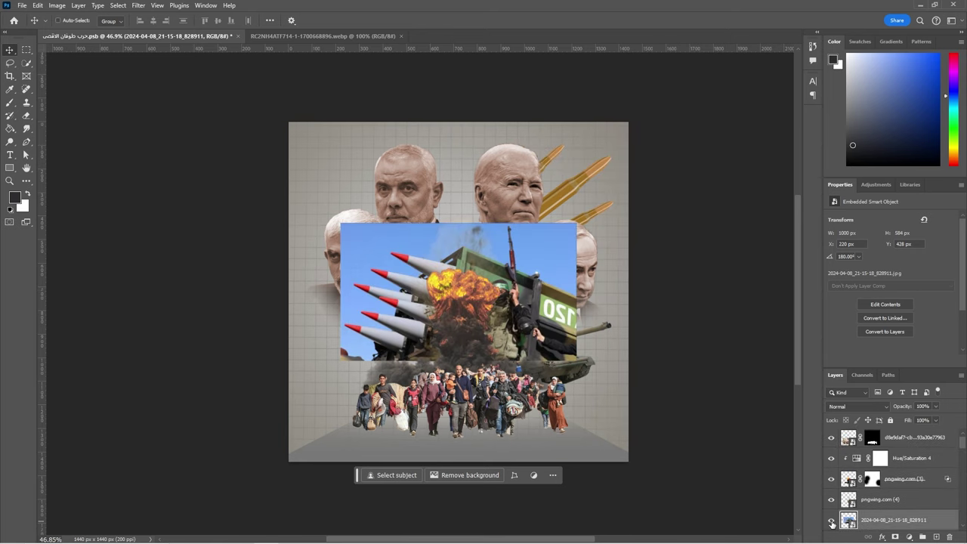
key(ctrl+bracketleft)
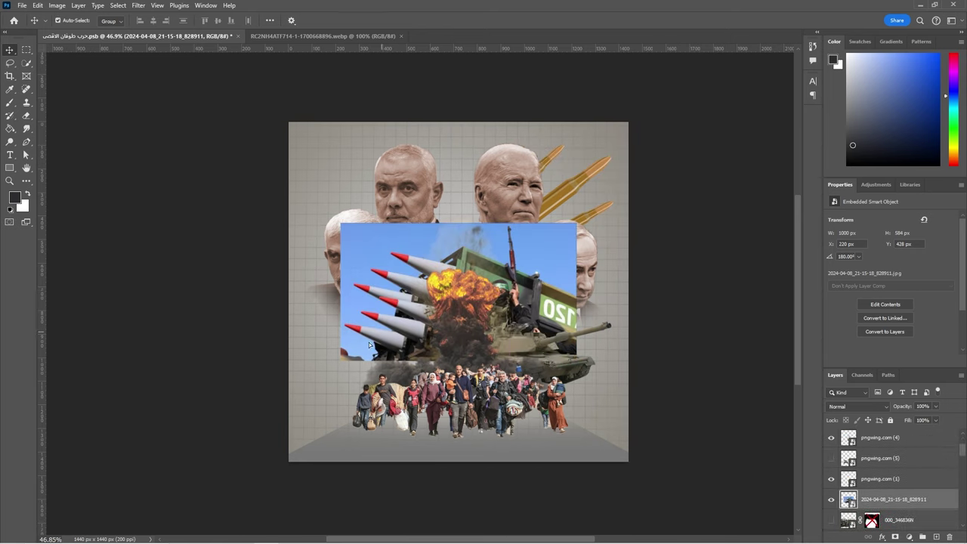
drag(383, 336, 303, 396)
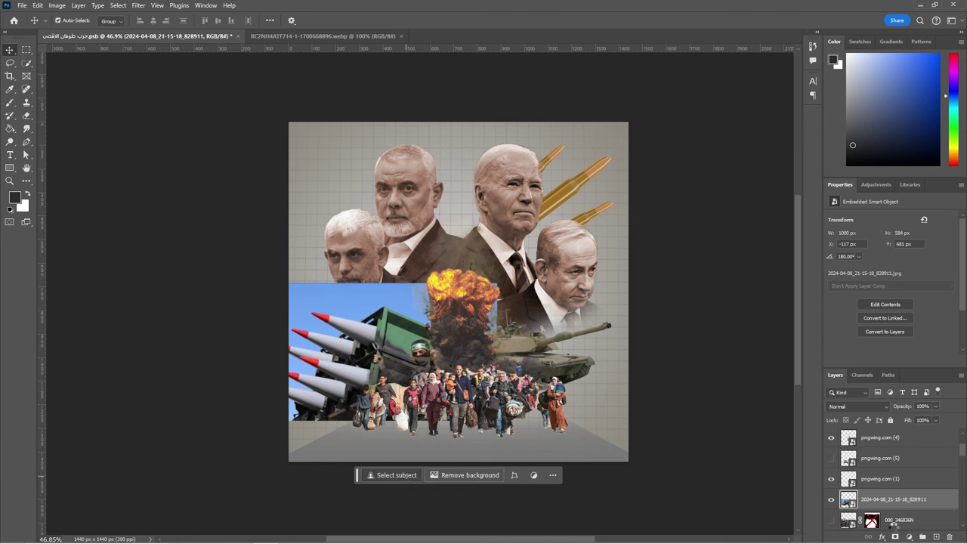
Select the rocket launcher using Quick Selection and Select Subject
ctrl+click(876, 523)
key(w)
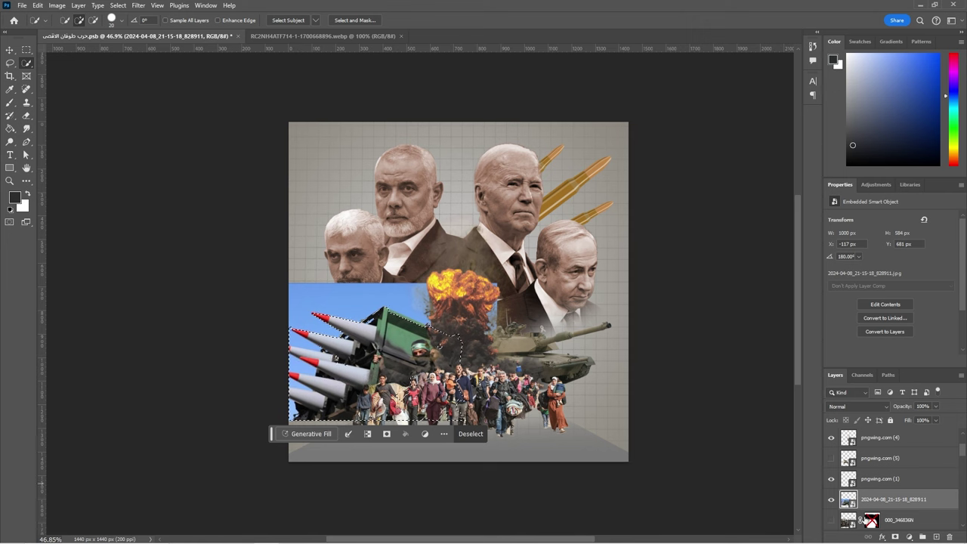
key(v)
drag(336, 367, 377, 352)
key(l)
right_click(388, 358)
click(412, 121)
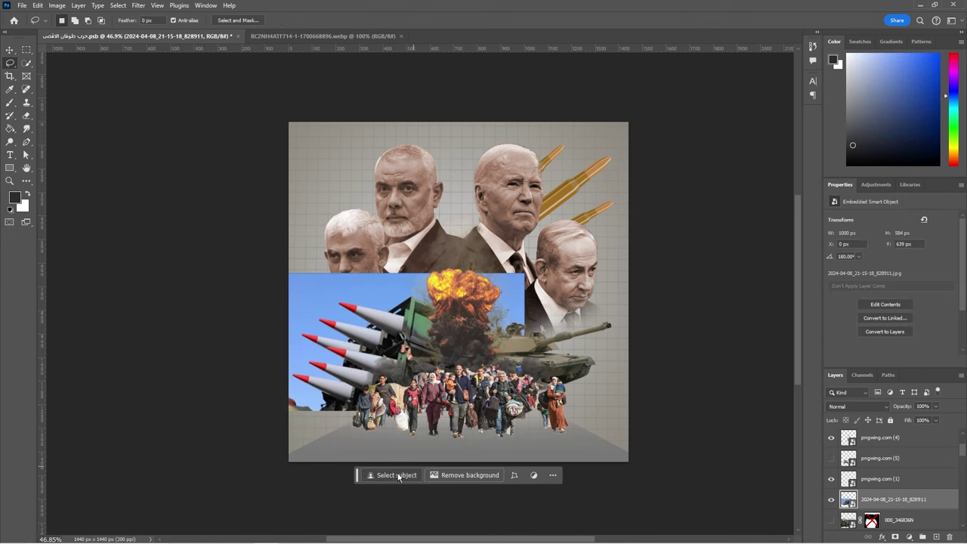
key(ctrl+z)
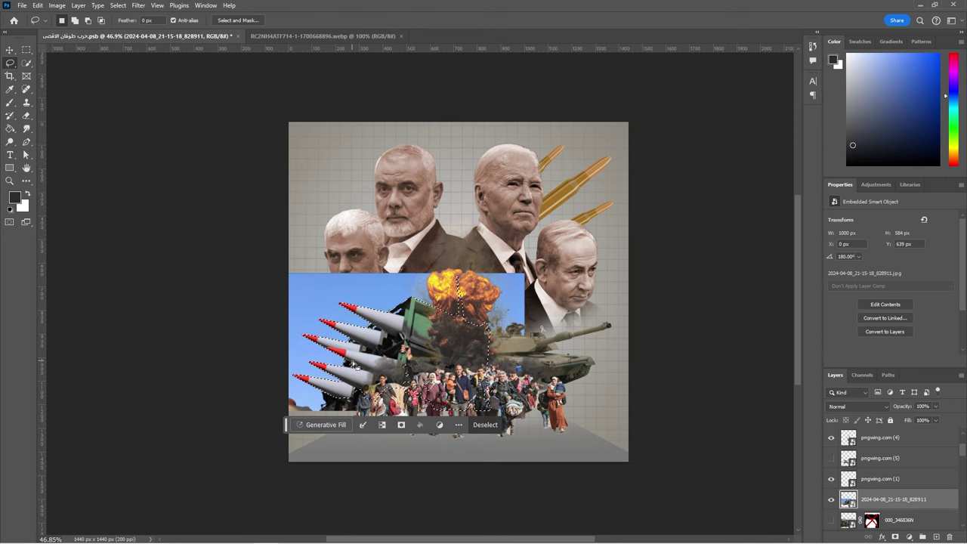
key(w)
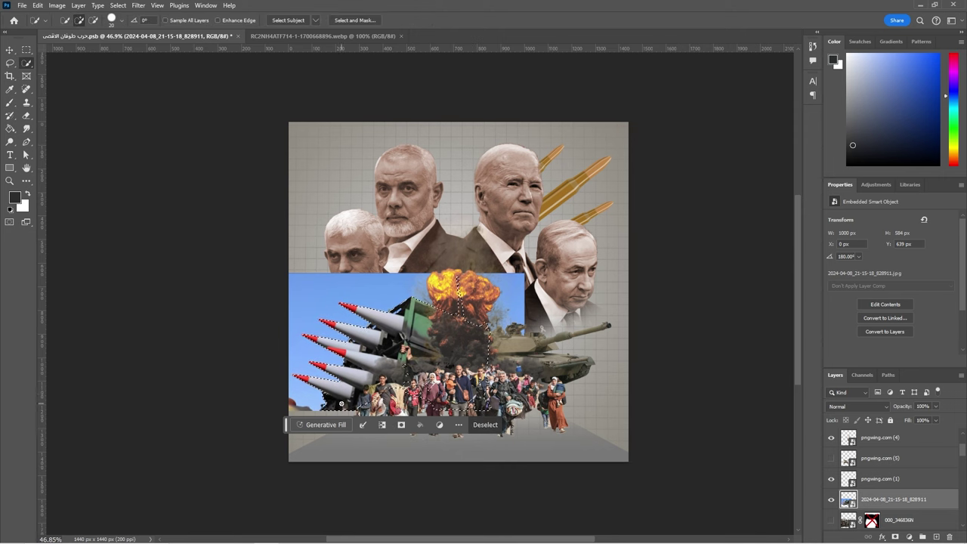
Mask the rocket photo to the launcher and shrink the cutout to 57%
click(895, 536)
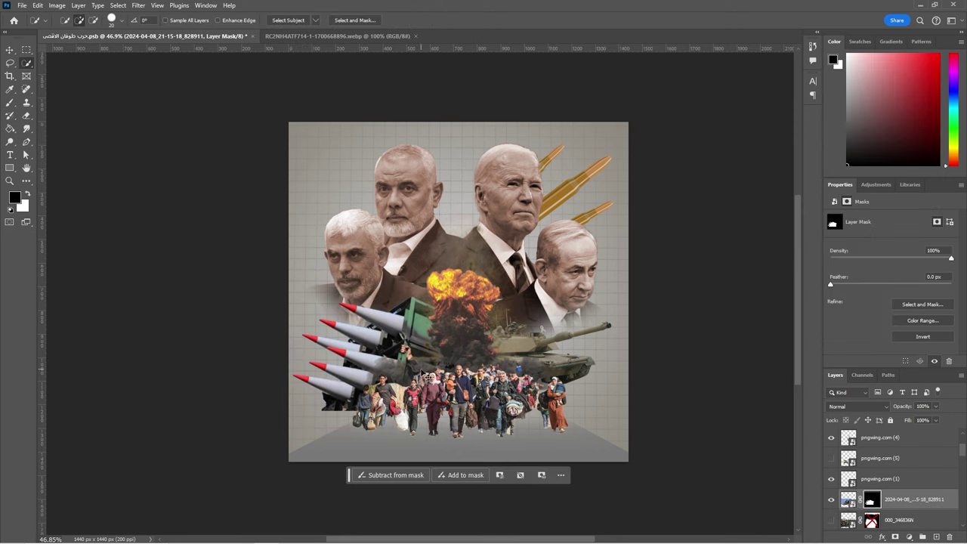
key(ctrl+t)
mouse_move(290, 412)
mouse_down()
mouse_move(338, 380)
mouse_move(305, 383)
mouse_up()
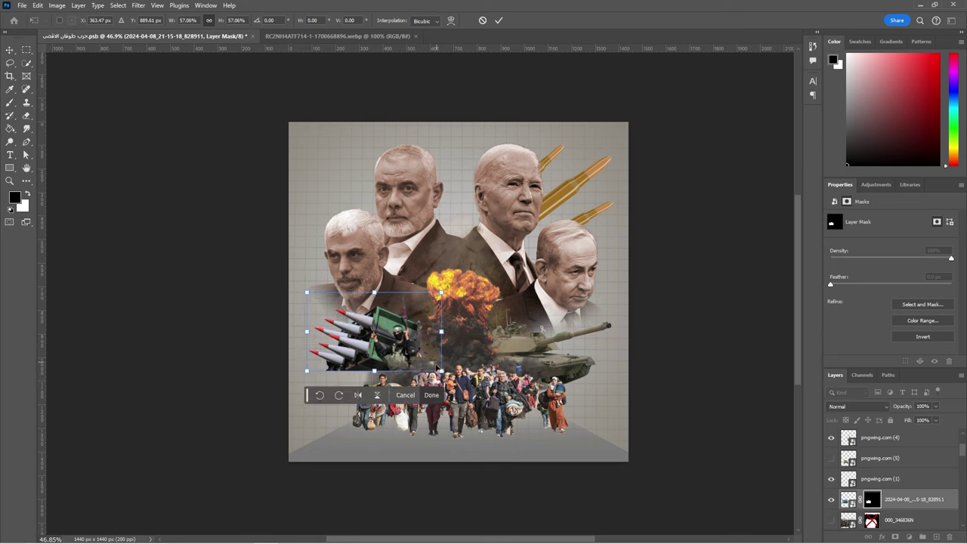
key(Return)
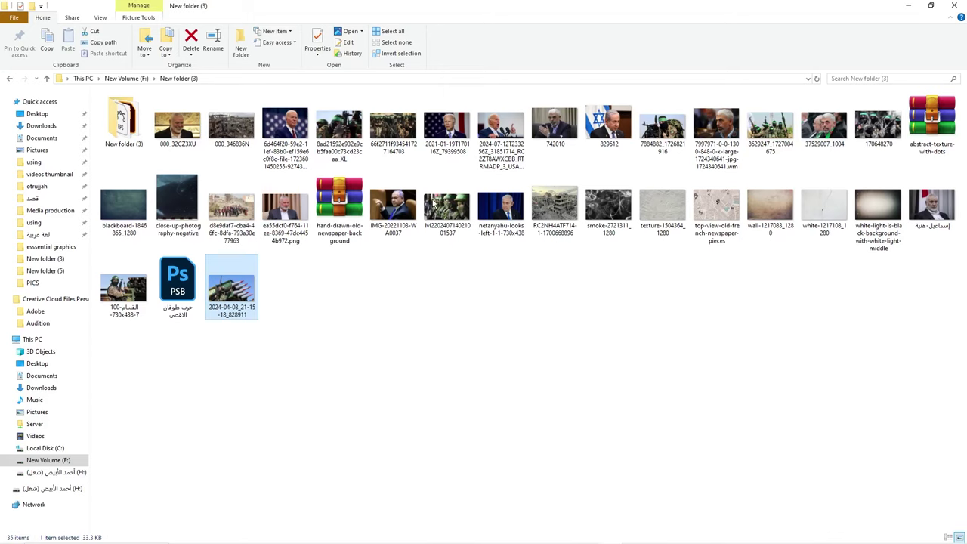
mouse_move(770, 124)
mouse_down()
mouse_move(533, 325)
mouse_move(519, 361)
mouse_up()
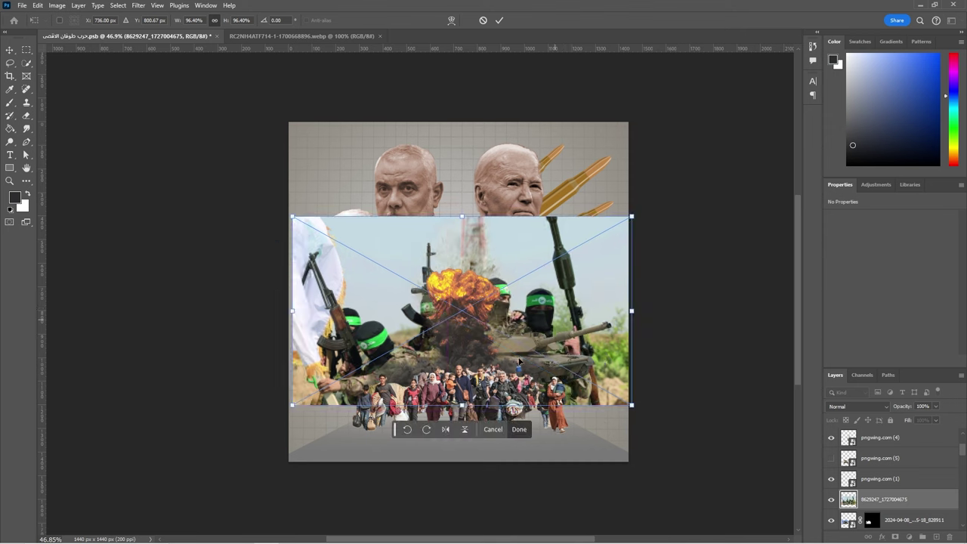
click(519, 429)
click(464, 475)
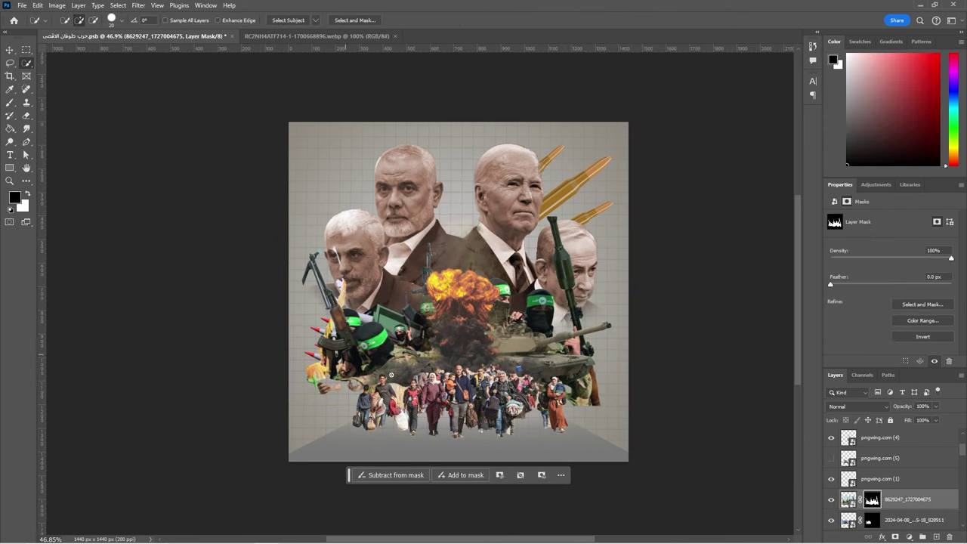
key(ctrl+t)
mouse_move(439, 338)
mouse_down()
mouse_move(355, 355)
mouse_move(350, 370)
mouse_up()
Add the close-up fighters photo with its background removed and begin shrinking it
key(alt+Tab)
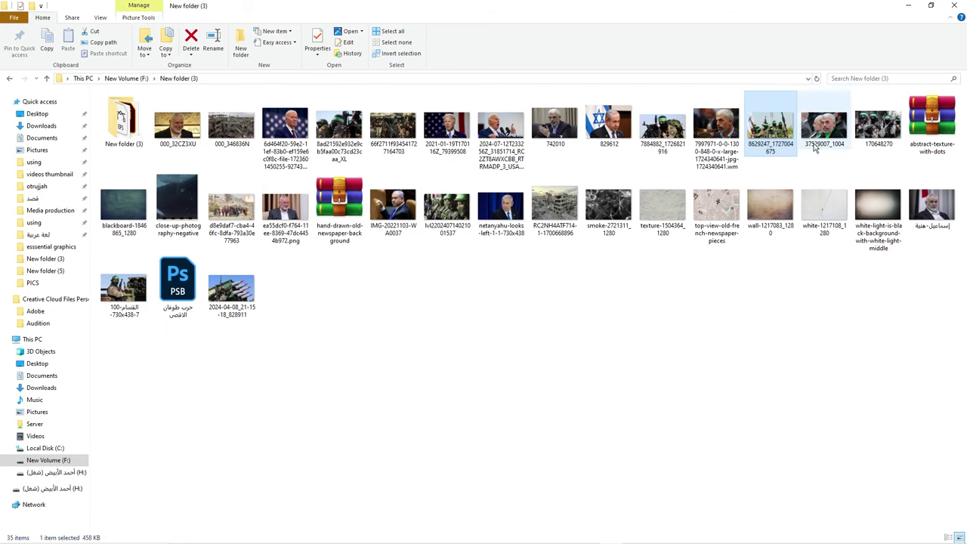
key(alt+Tab)
key(ctrl+v)
key(Return)
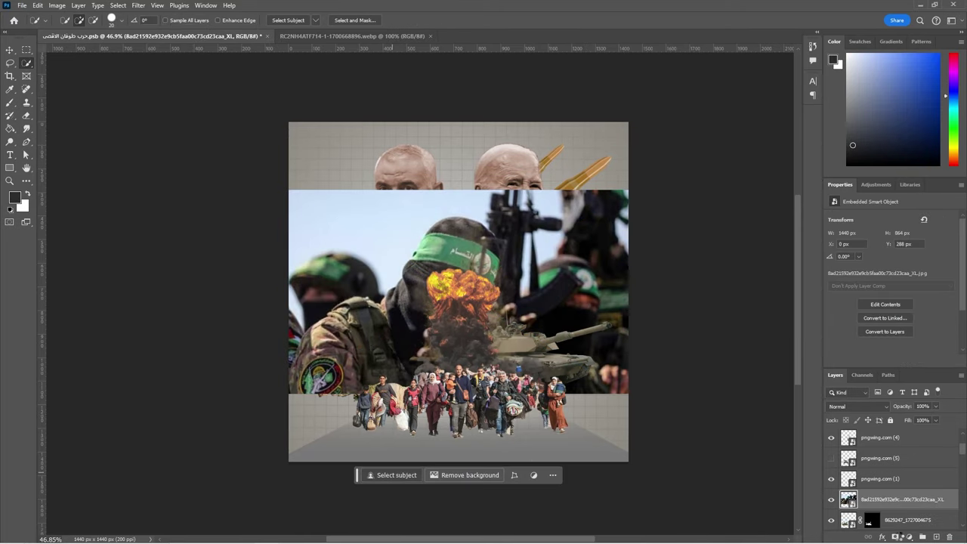
click(465, 474)
key(ctrl+t)
drag(628, 394, 487, 310)
Shrink the close-up fighters cutout to about 38% at the lower left
mouse_move(415, 265)
mouse_down()
mouse_move(382, 355)
mouse_move(339, 372)
mouse_up()
right_click(340, 389)
key(Escape)
drag(438, 405, 426, 399)
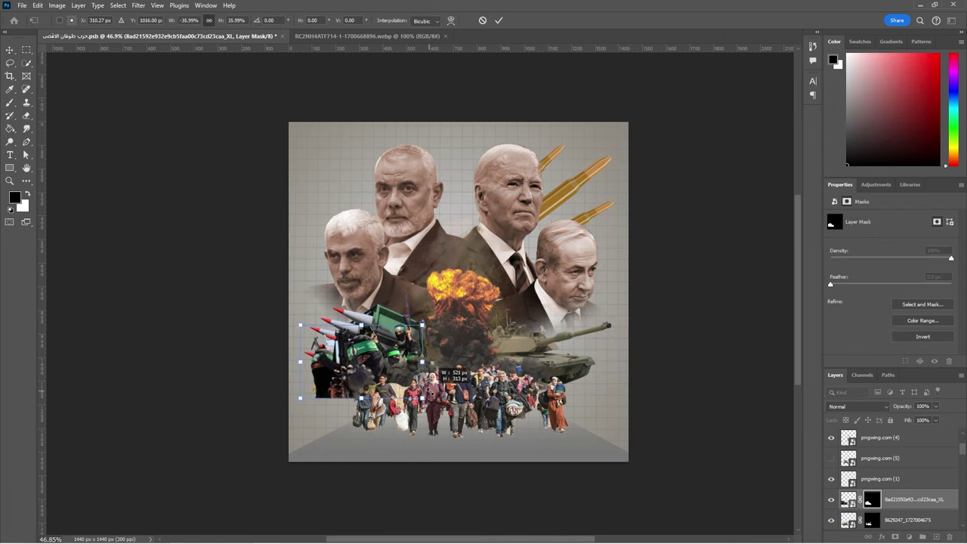
key(Return)
click(849, 520)
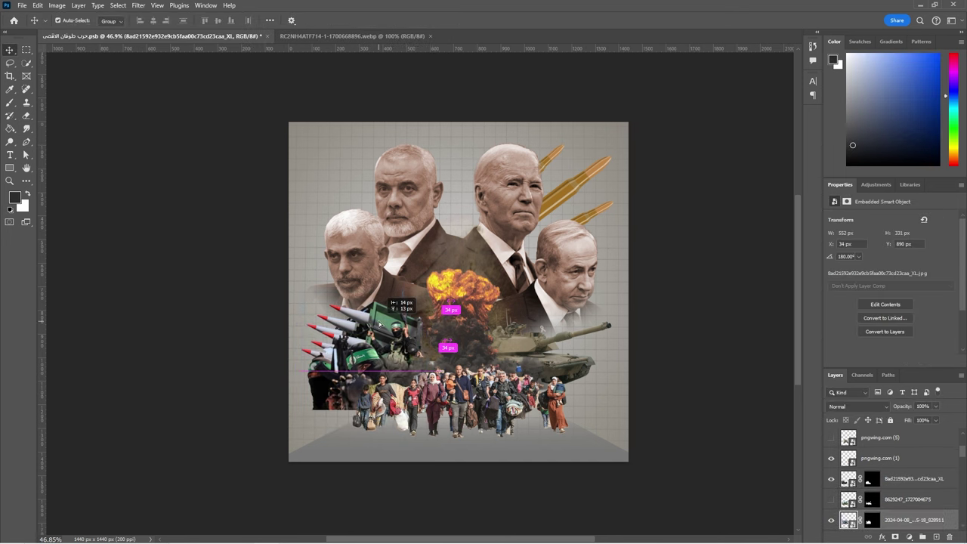
key(alt+Tab)
key(alt+Tab)
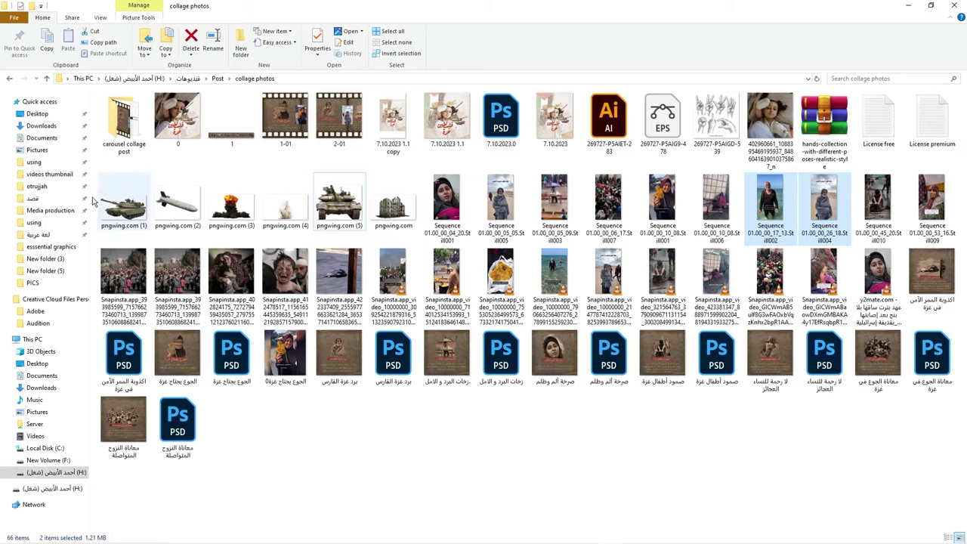
Place the pngwing.com (2) missile at about 16%, tilted, over the tank by the right portrait
drag(172, 215, 662, 401)
mouse_move(654, 438)
mouse_down()
mouse_move(659, 228)
mouse_move(596, 253)
mouse_up()
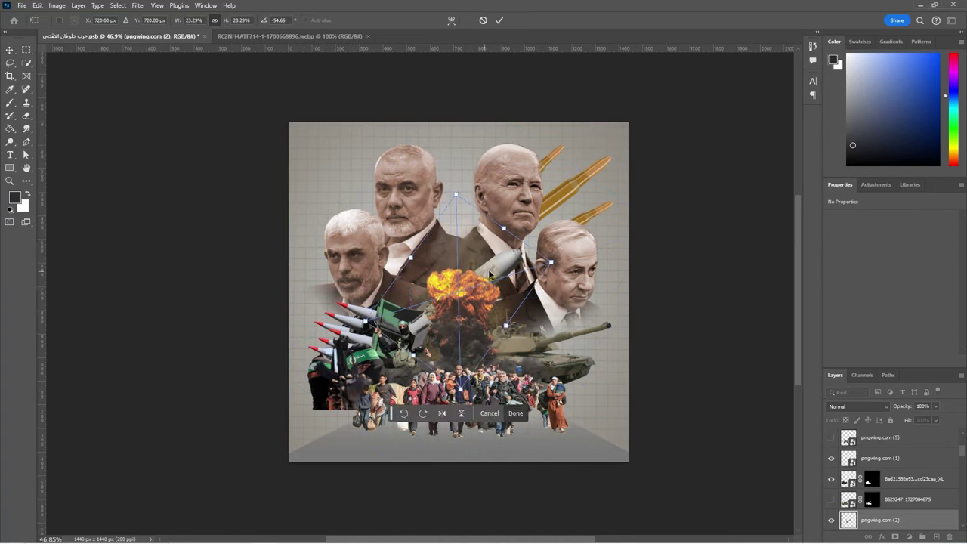
drag(507, 272, 555, 299)
drag(641, 272, 601, 288)
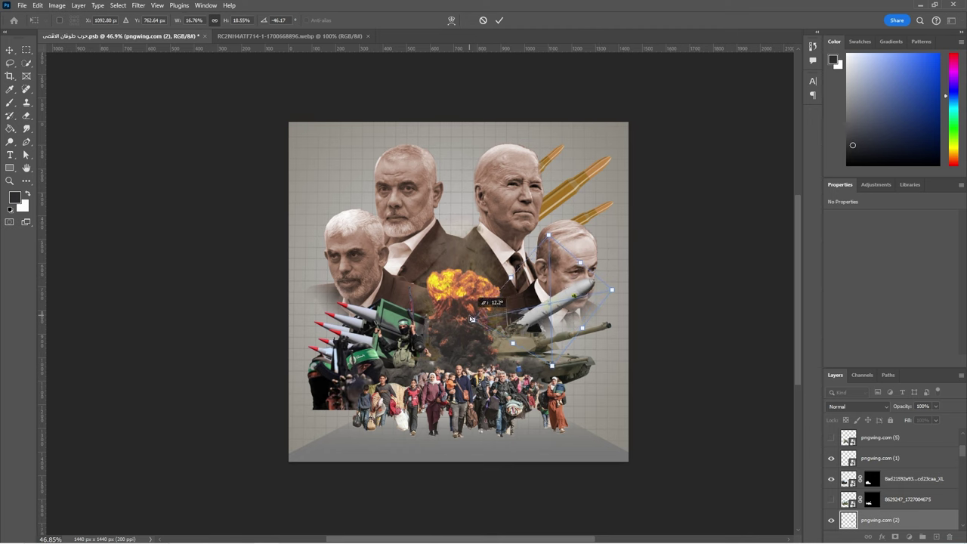
drag(559, 311, 527, 318)
key(Return)
Select the pngwing.com (1) tank layer and nudge the tank right and down
click(560, 310)
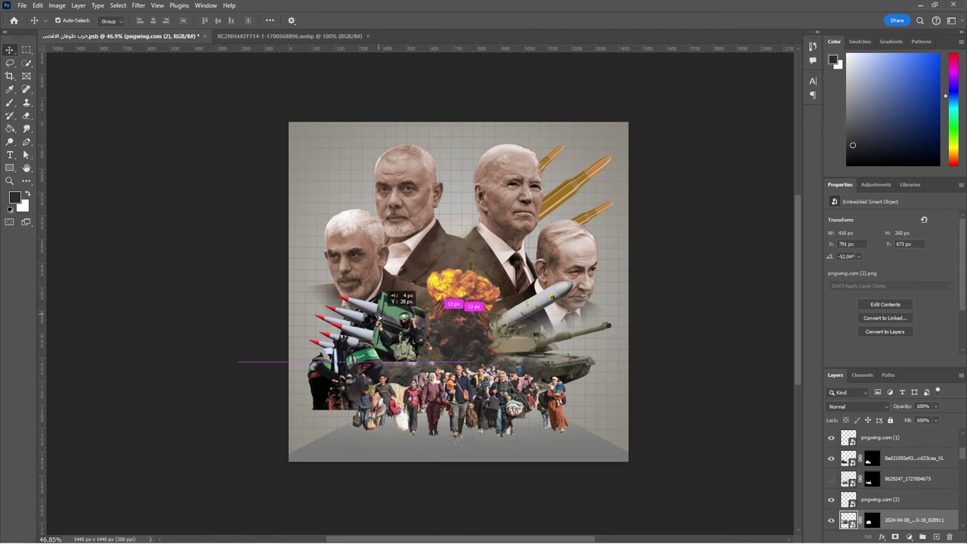
click(575, 361)
click(964, 511)
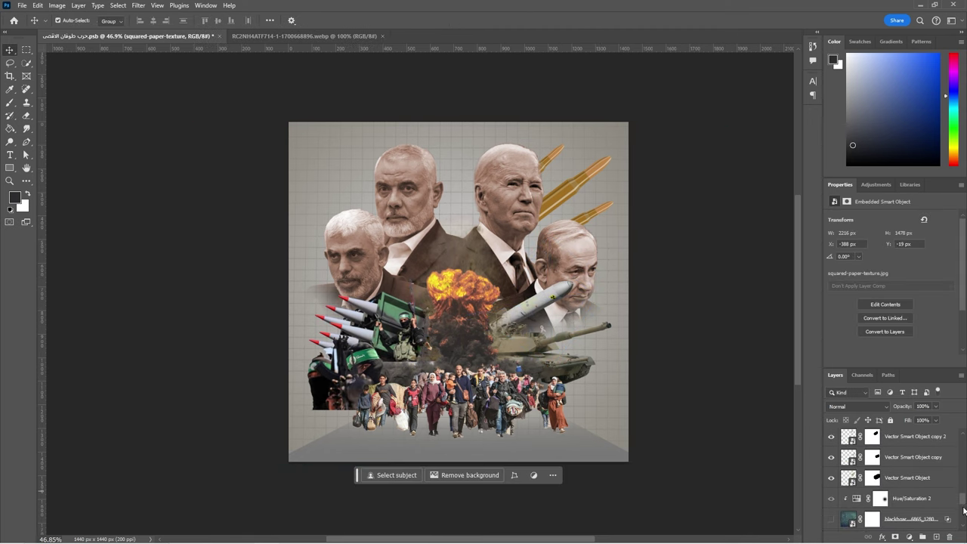
drag(964, 508, 961, 479)
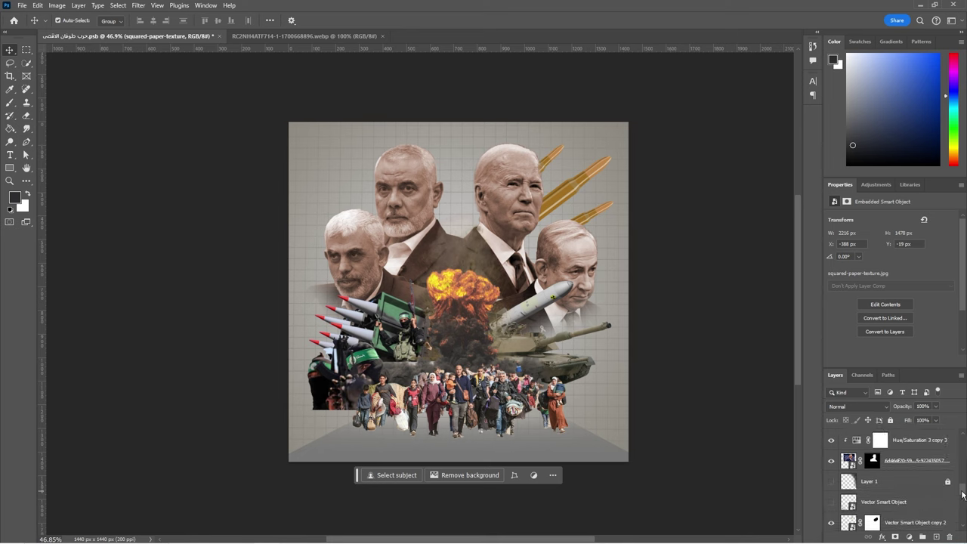
scroll(891, 484, up, 3)
click(892, 510)
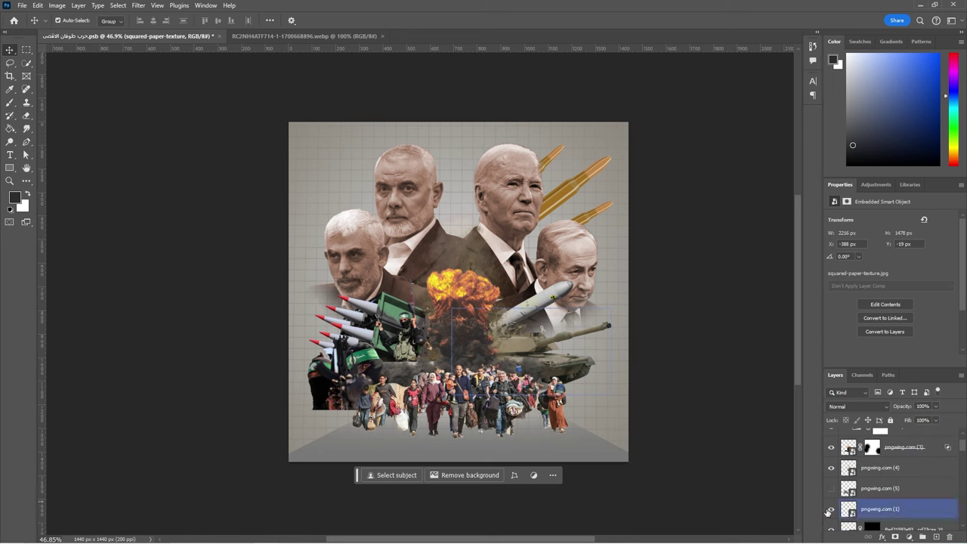
key(ctrl+t)
drag(576, 324, 595, 356)
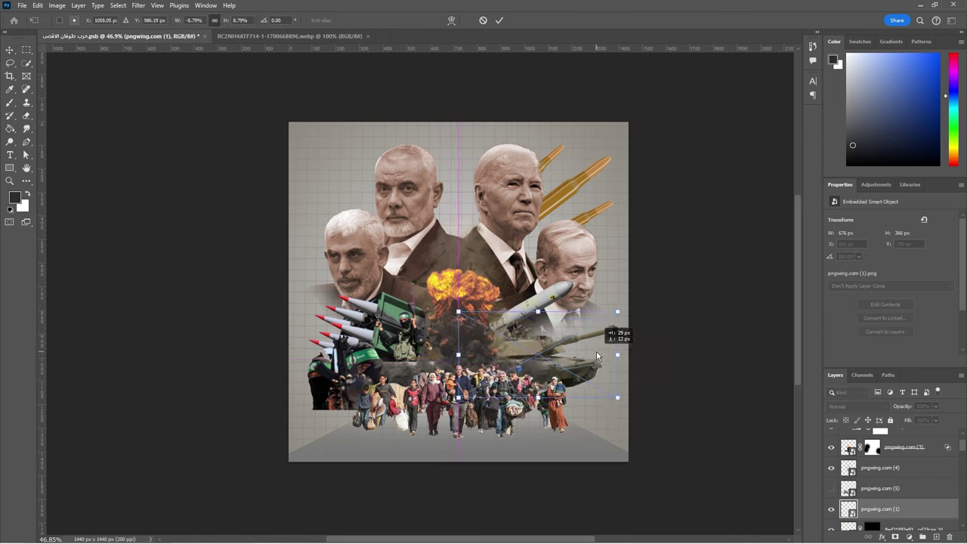
key(Return)
key(alt+Tab)
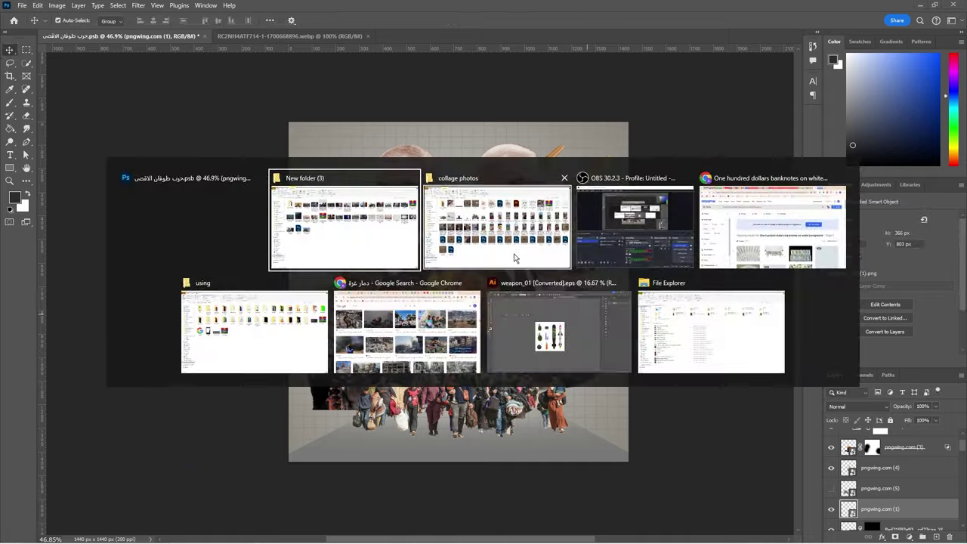
Browse the open Illustrator documents to reach the 7dnk_2dxl_220321 war vehicles sheet
click(549, 319)
click(344, 39)
click(227, 39)
click(343, 38)
click(468, 40)
key(alt+Tab)
click(623, 257)
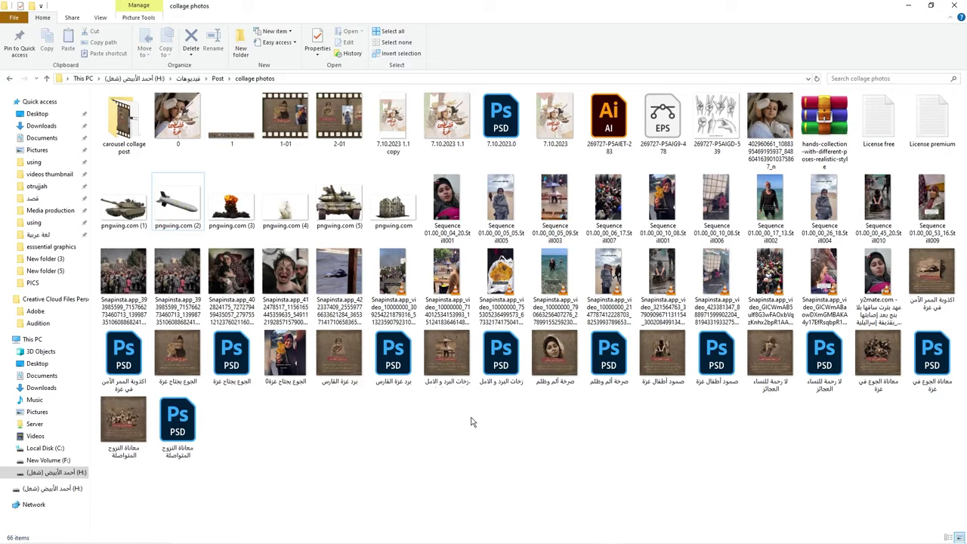
key(alt+Tab)
click(785, 227)
key(alt+Tab)
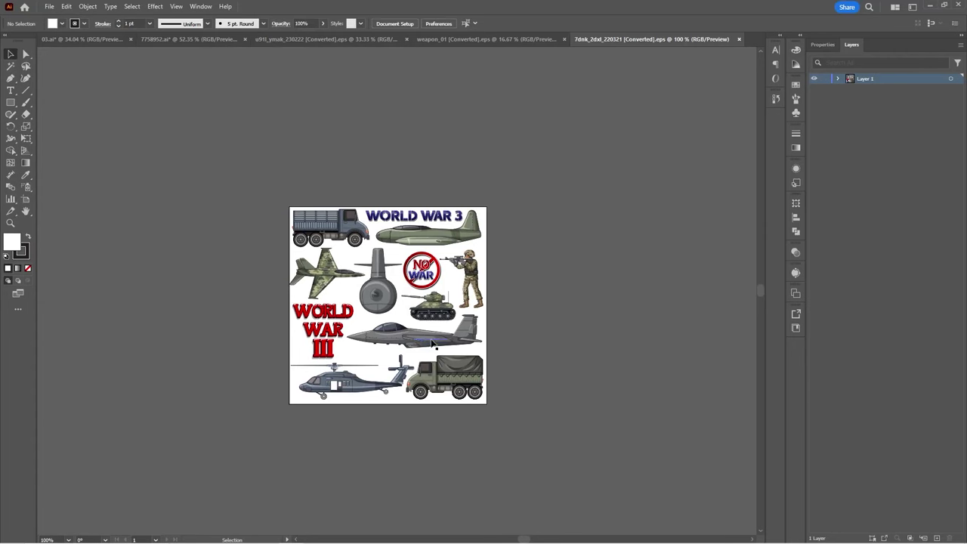
Copy the grey fighter jet and paste it into the collage as a smart object
click(957, 142)
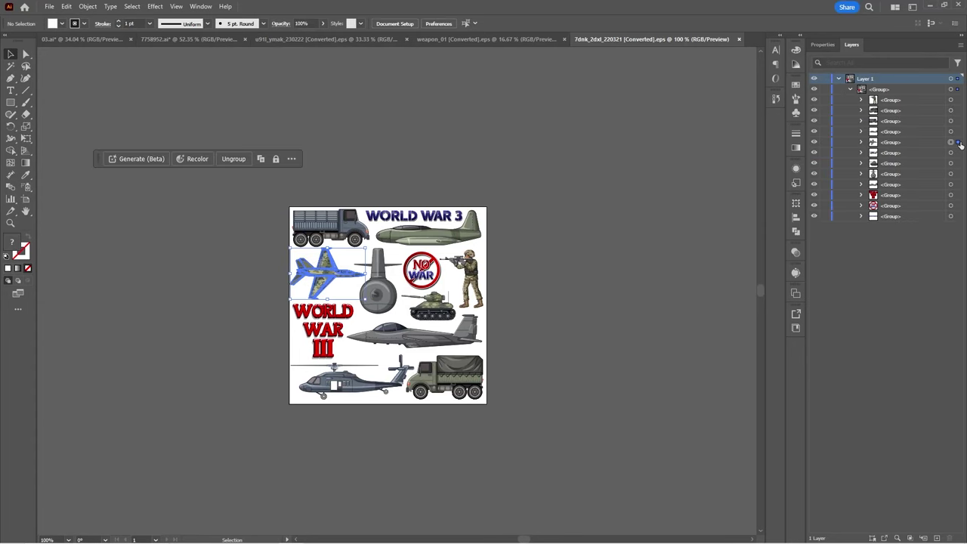
click(957, 184)
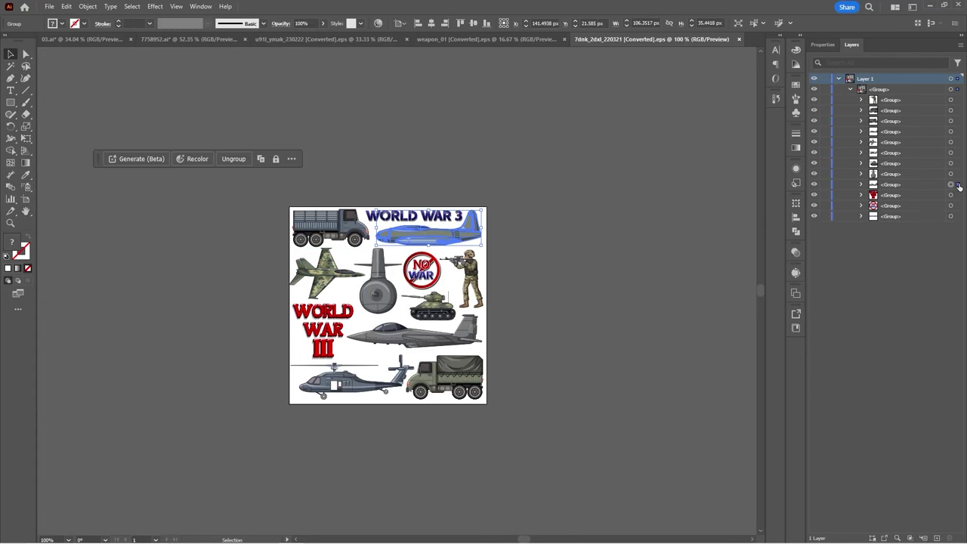
click(956, 142)
key(ctrl+c)
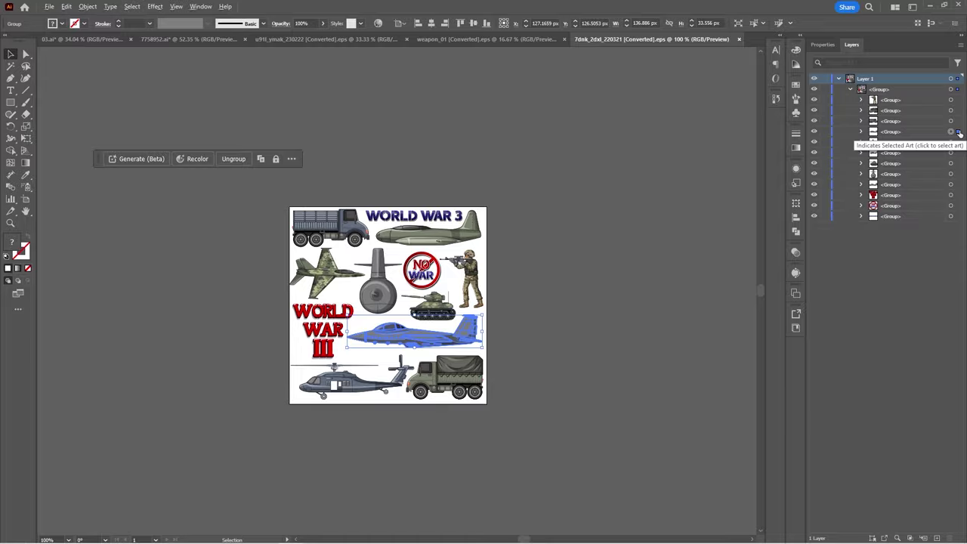
key(alt+Tab)
key(ctrl+v)
key(Return)
right_click(478, 289)
Flip the jet horizontally and place it, tilted, right of the explosion
click(507, 475)
drag(476, 297, 580, 323)
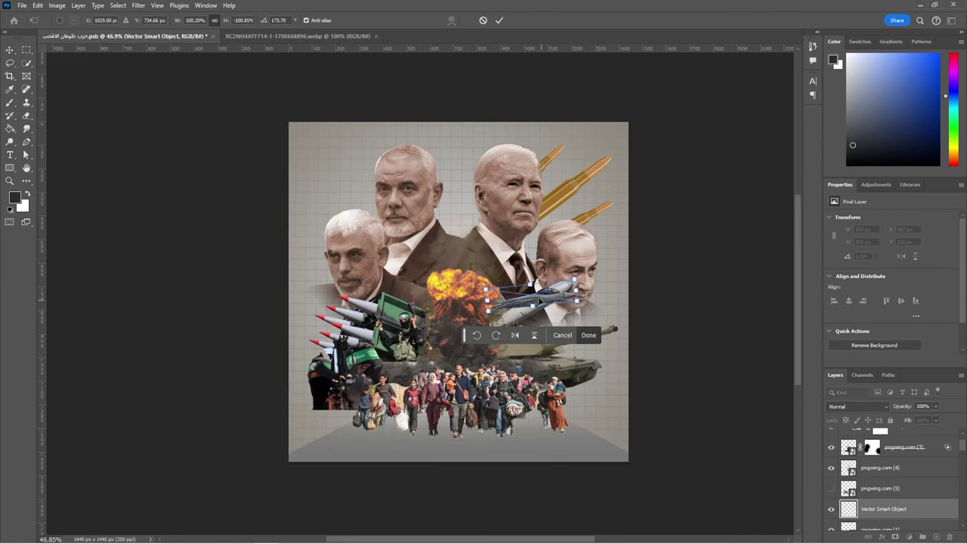
drag(619, 331, 619, 324)
key(Return)
Nudge the jet into its final spot above the tank
click(587, 392)
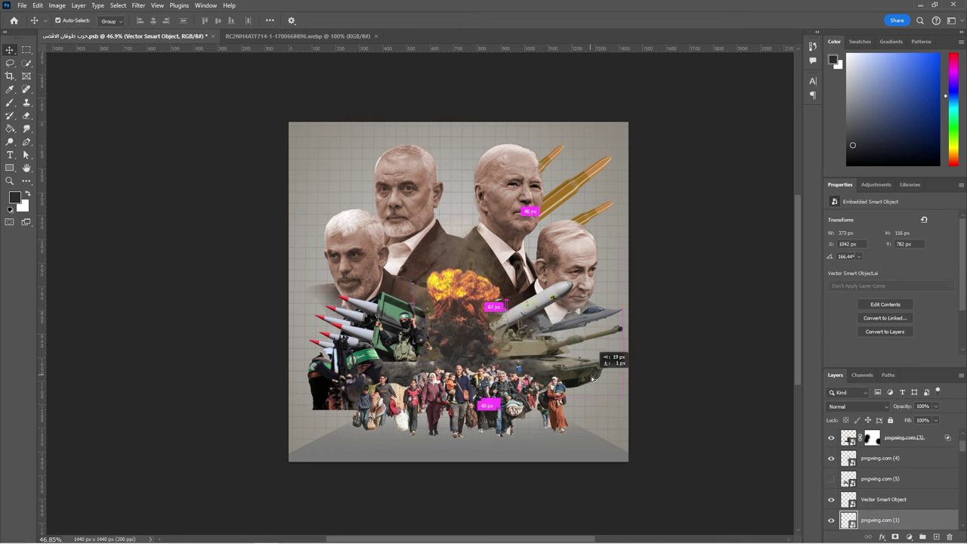
key(ctrl+t)
key(Return)
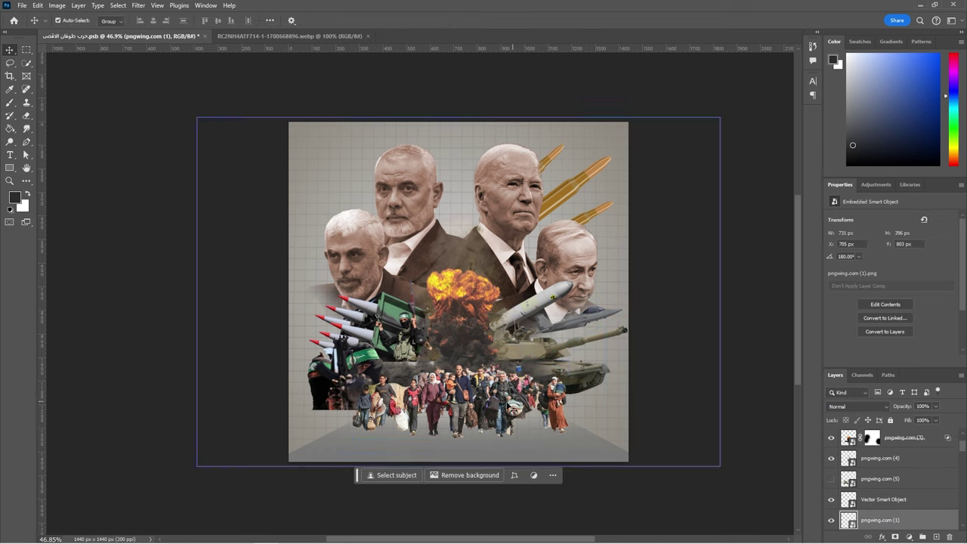
click(526, 306)
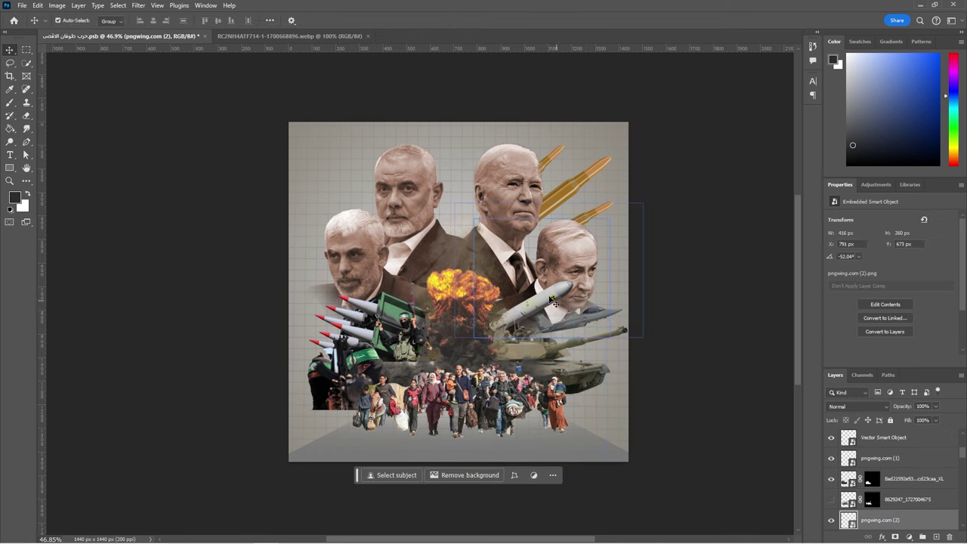
mouse_move(559, 303)
mouse_down()
mouse_move(538, 317)
mouse_move(499, 321)
mouse_up()
key(alt+Tab)
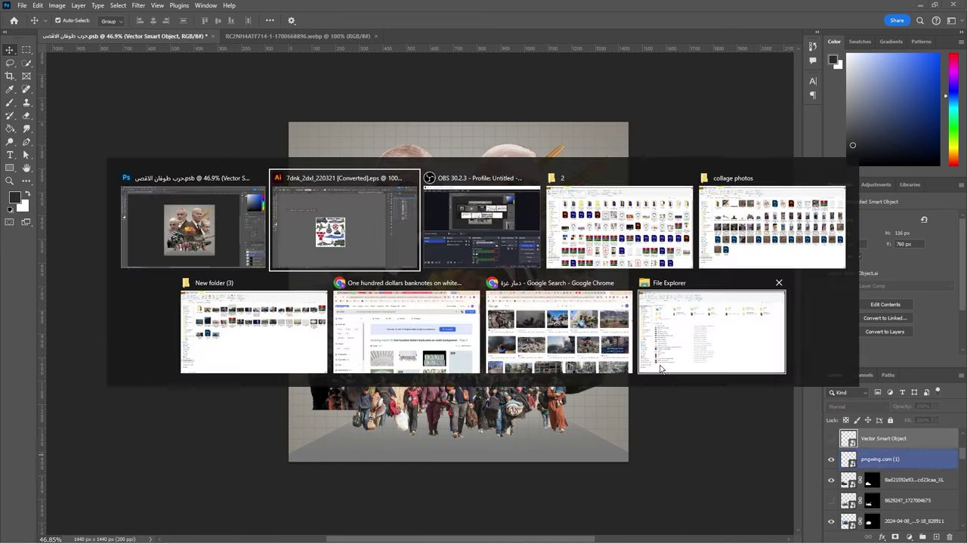
Place the pngwing.com (5) tank scaled down over the existing tank, one layer lower
key(alt+Tab)
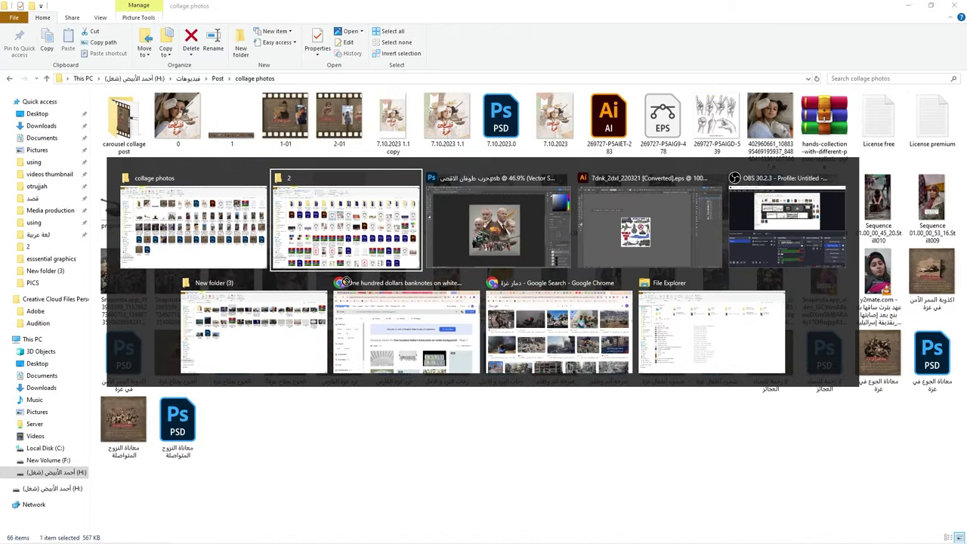
key(alt+Tab)
drag(339, 202, 476, 330)
mouse_move(509, 364)
mouse_down()
mouse_move(662, 408)
mouse_move(558, 347)
mouse_up()
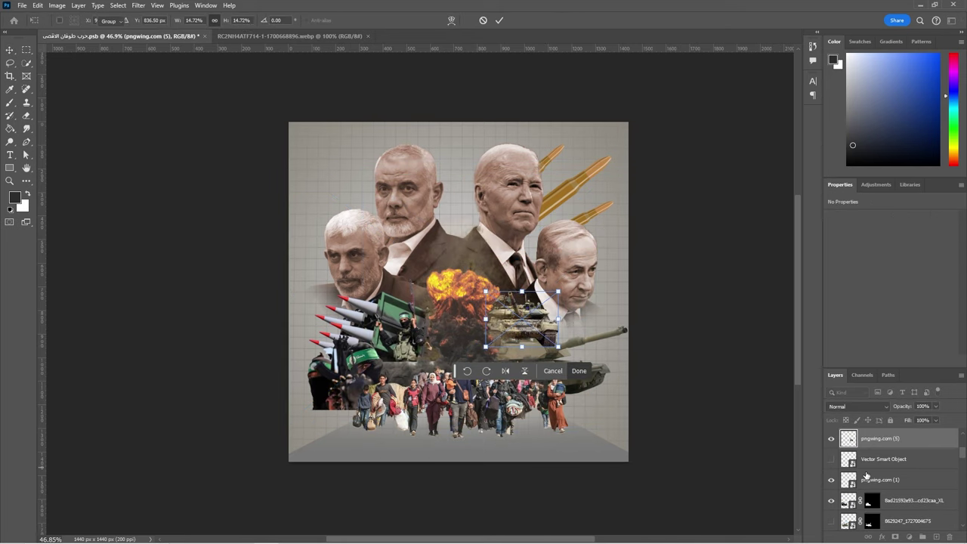
key(Return)
key(ctrl+bracketleft)
key(ctrl+bracketleft)
key(ctrl+bracketleft)
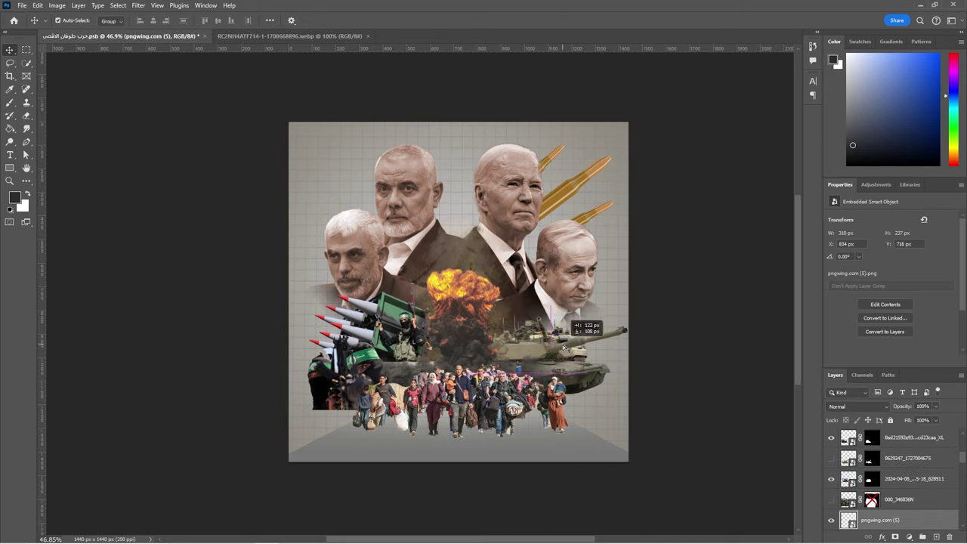
Switch back to Illustrator's weapon_01 weapons sheet
key(alt+Tab)
key(alt+Tab)
key(alt+Tab)
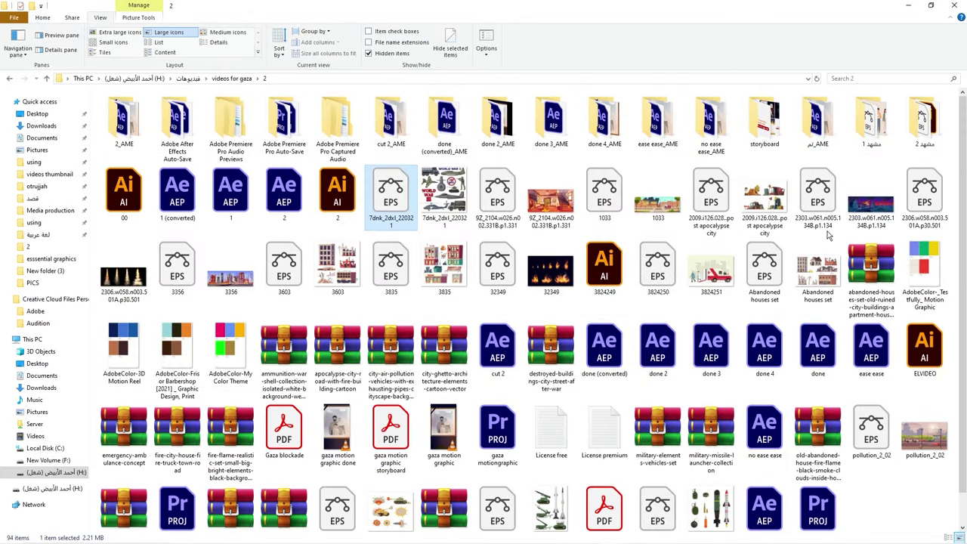
key(alt+Tab)
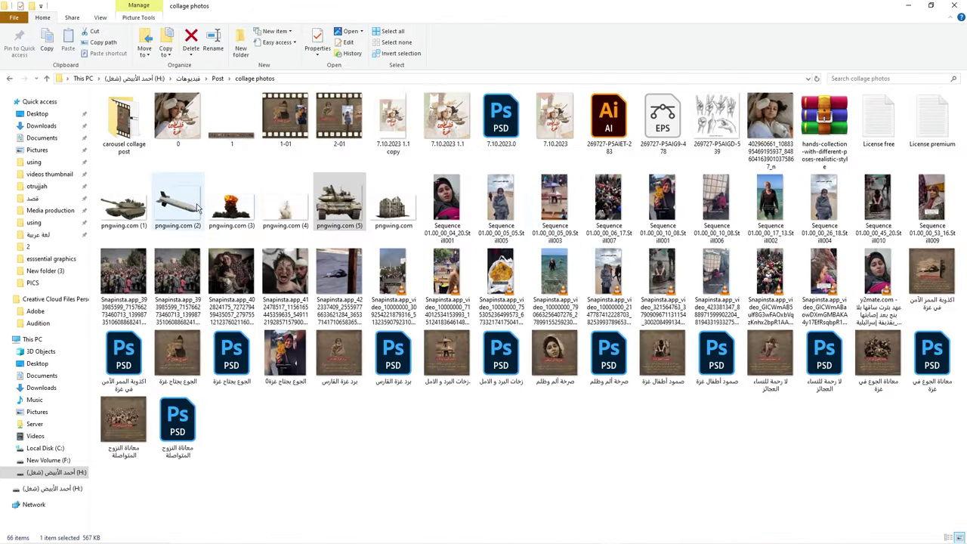
key(alt+Tab)
click(519, 39)
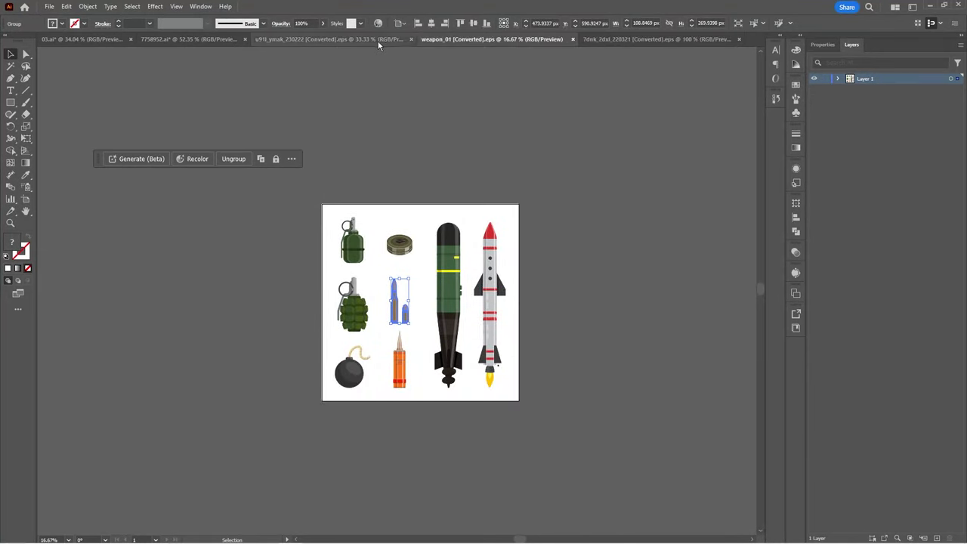
Select the green missile launcher on the u91l_ymak sheet and trial-paste it, then cancel
click(378, 39)
click(478, 269)
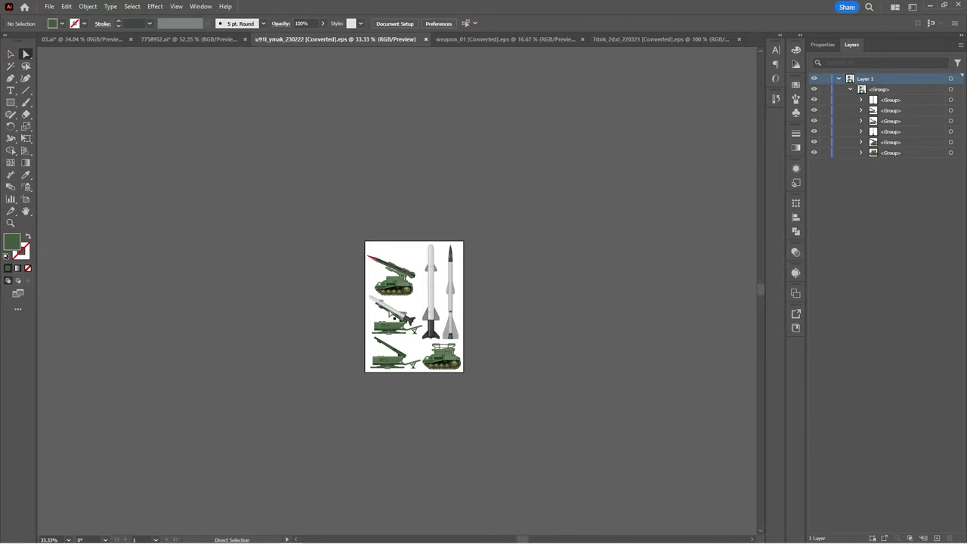
click(392, 317)
key(alt+Tab)
key(ctrl+v)
key(alt+space)
key(Escape)
key(Escape)
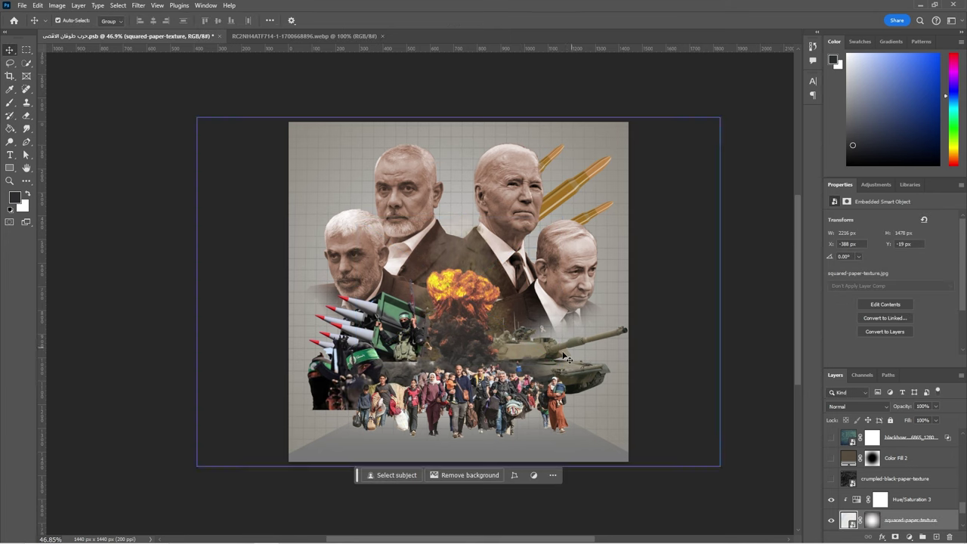
Paste the launcher as a smart object rotated 180°, then undo it and reselect the artwork
key(alt+Tab)
key(alt+Tab)
key(ctrl+v)
key(Return)
right_click(538, 329)
click(561, 509)
click(576, 374)
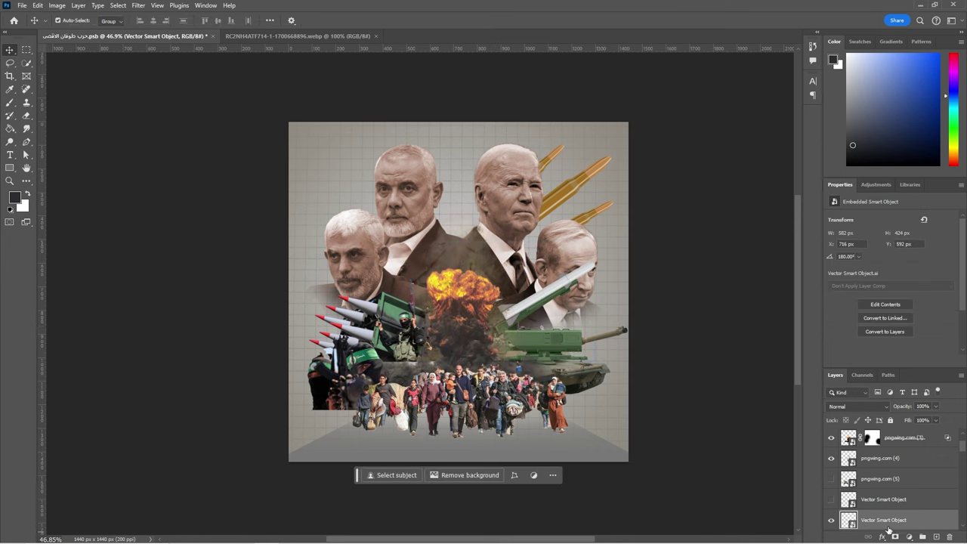
key(ctrl+t)
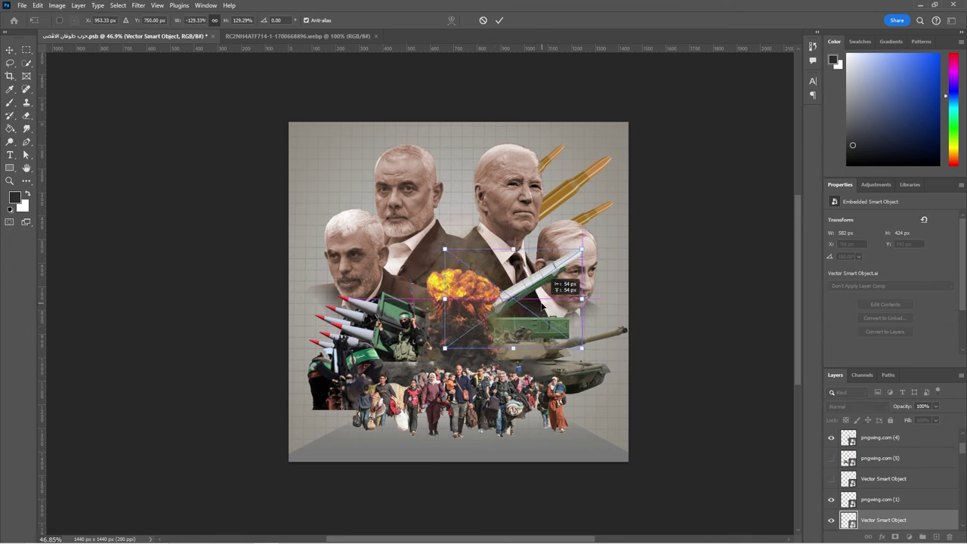
key(Escape)
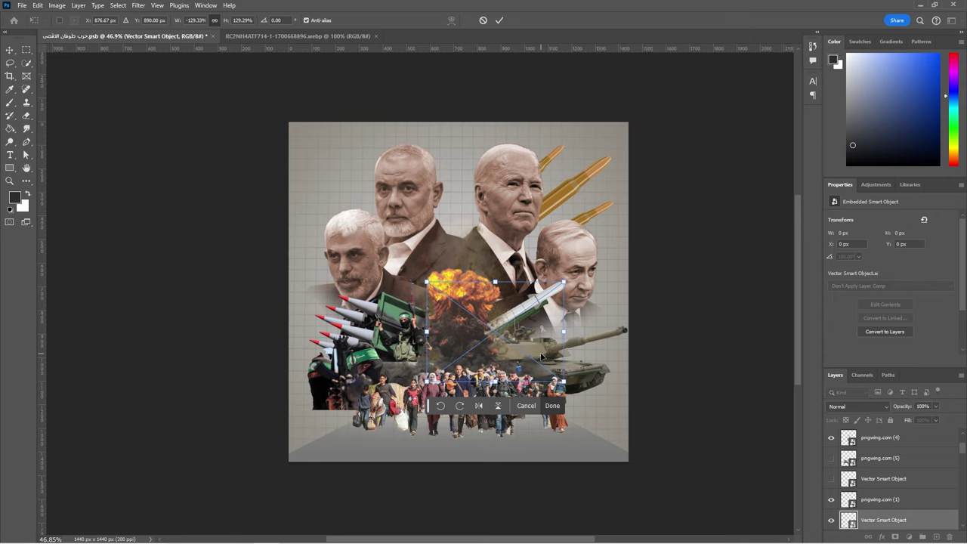
key(ctrl+z)
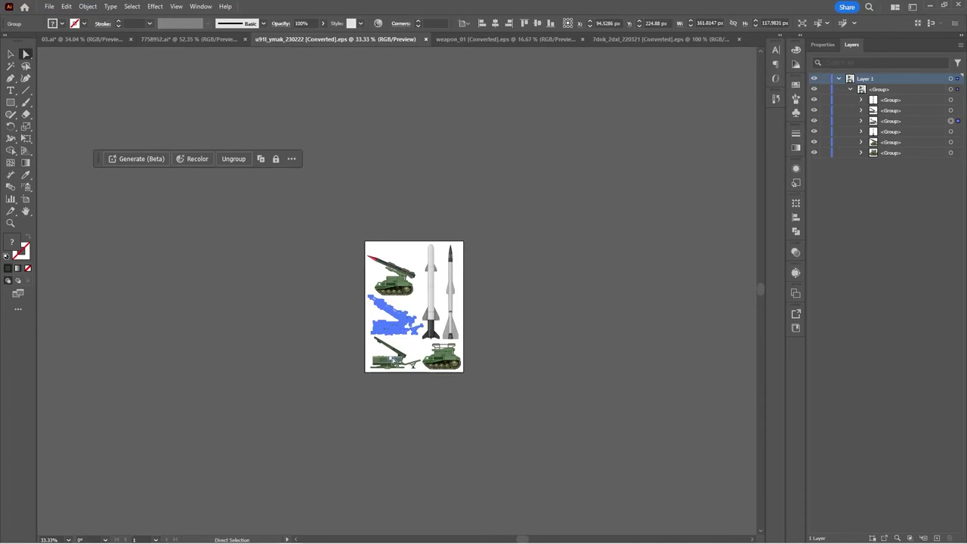
click(386, 278)
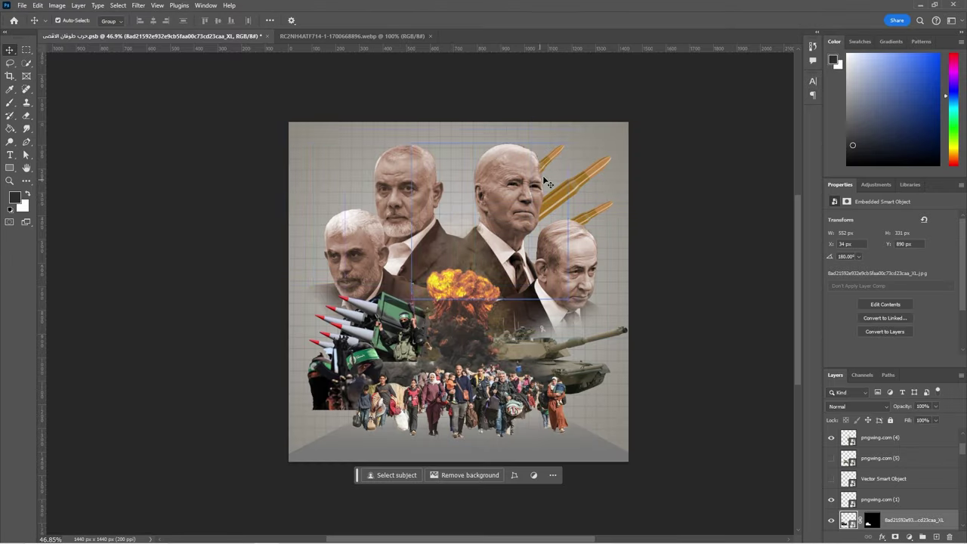
Rotate the bullets layer upright and move it to the top centre
right_click(568, 185)
click(597, 198)
key(ctrl+t)
drag(643, 242, 635, 184)
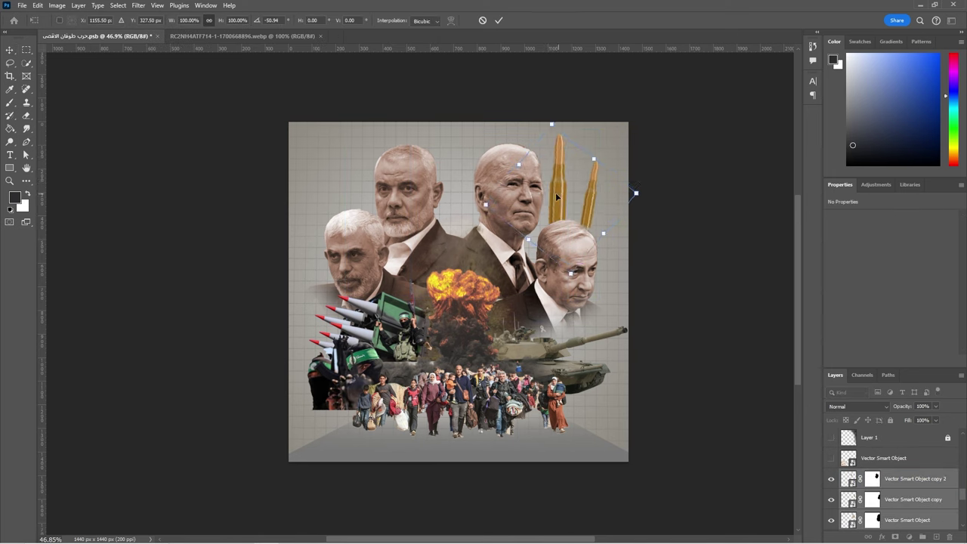
drag(557, 197, 458, 176)
key(Return)
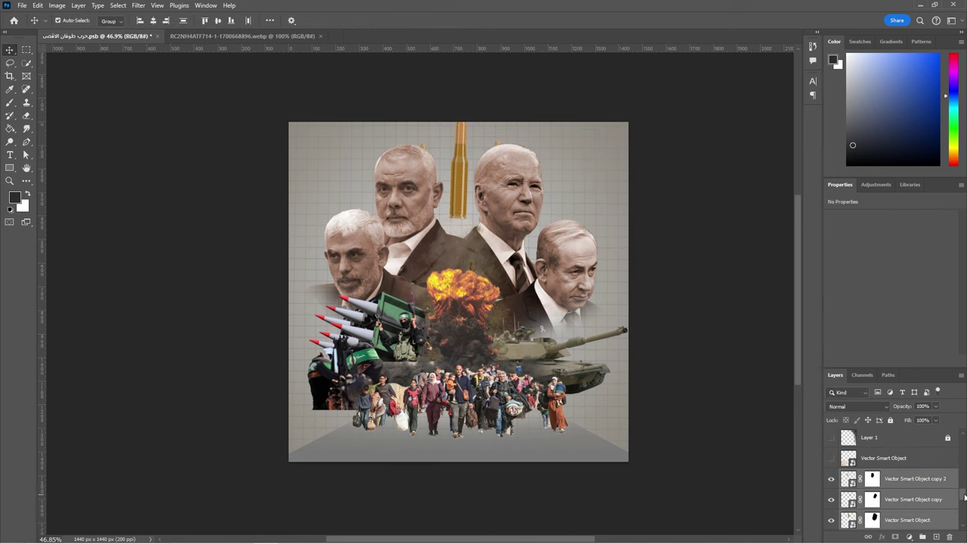
Select the Vector Smart Object copy 2, squared paper texture and Color Fill 1 layers together
key(l)
click(956, 477)
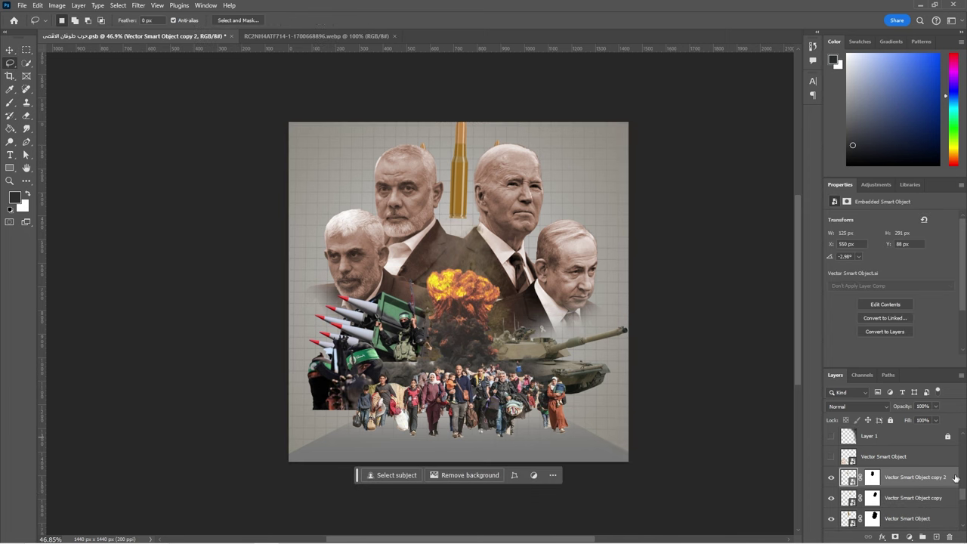
scroll(955, 477, down, 5)
click(906, 437)
shift+click(914, 461)
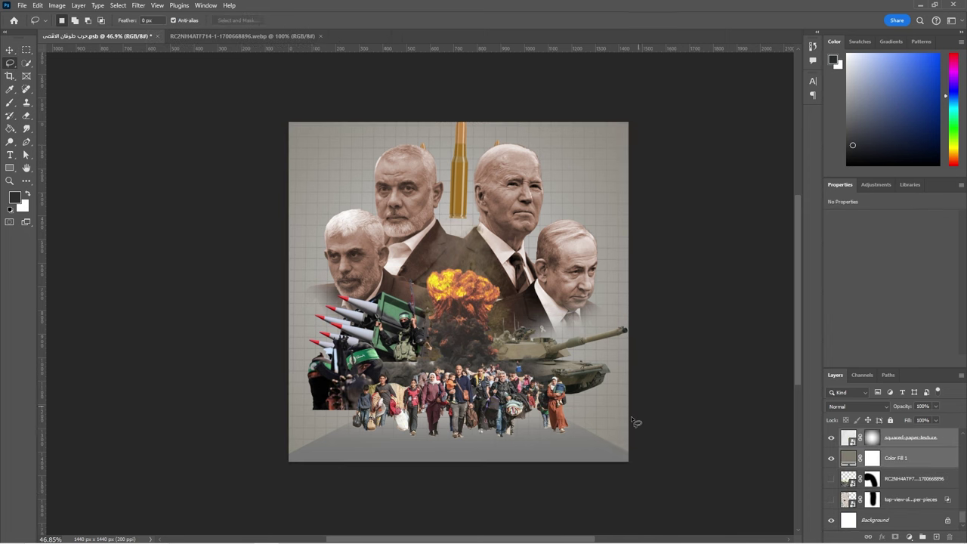
scroll(630, 438, up, 2)
alt+click(400, 320)
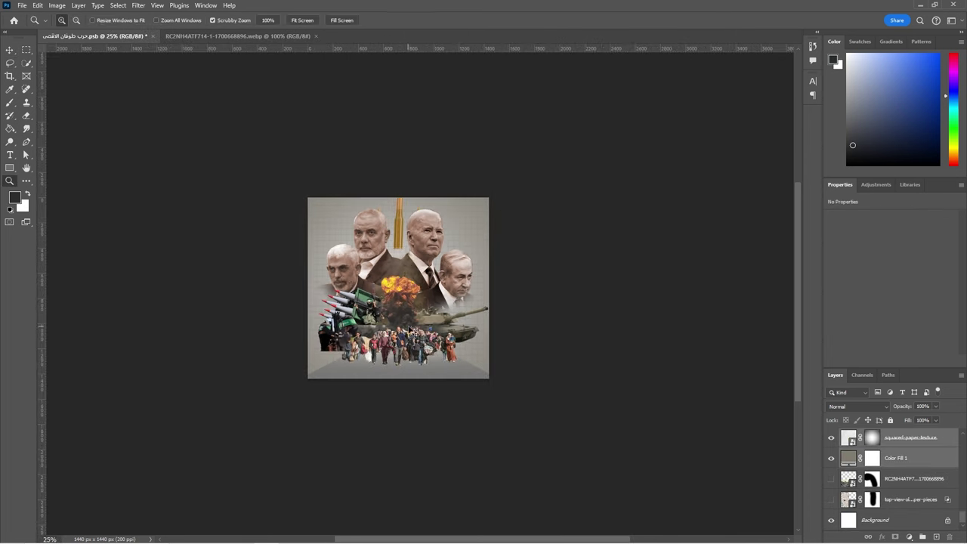
drag(961, 516, 964, 497)
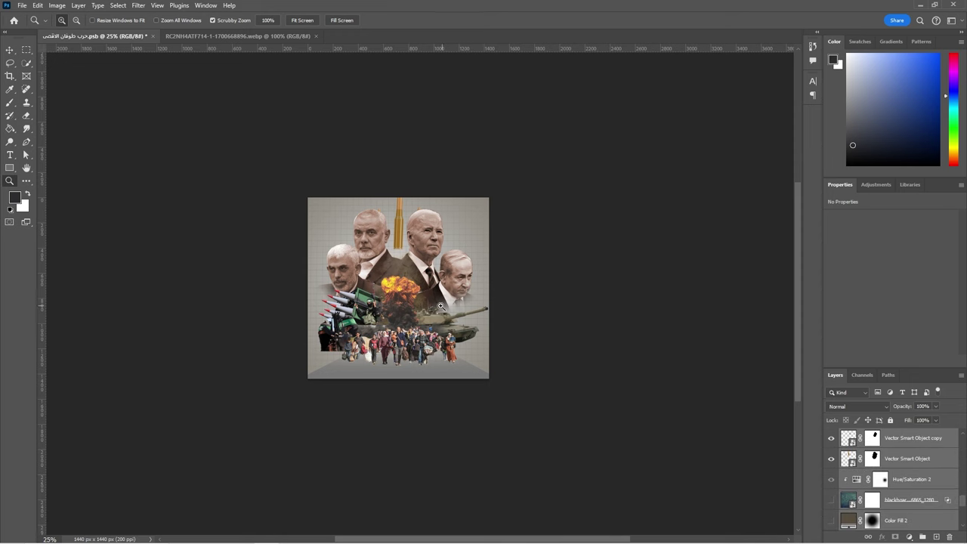
Scale the selected artwork down to roughly 80% and centre it on the canvas
key(ctrl+t)
drag(526, 384, 516, 376)
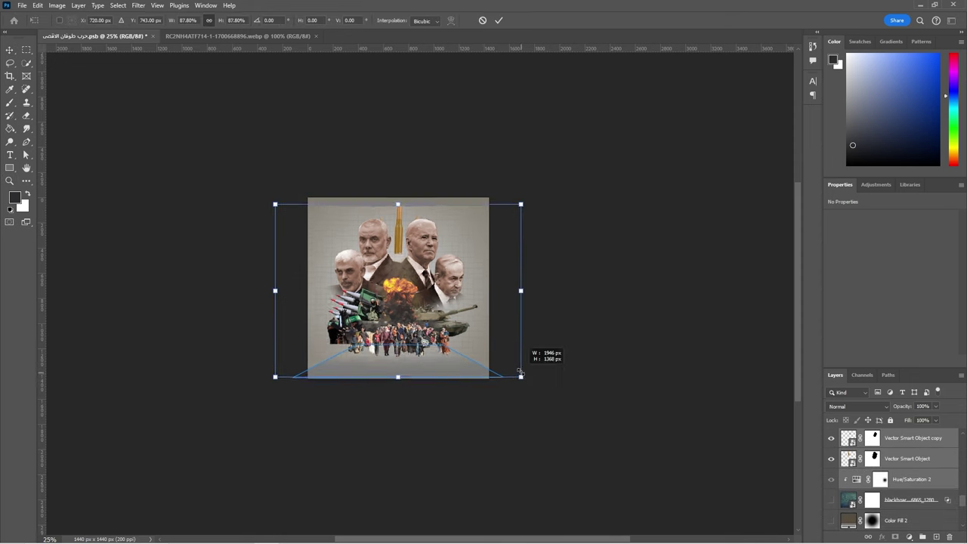
drag(444, 315, 447, 324)
drag(514, 380, 511, 373)
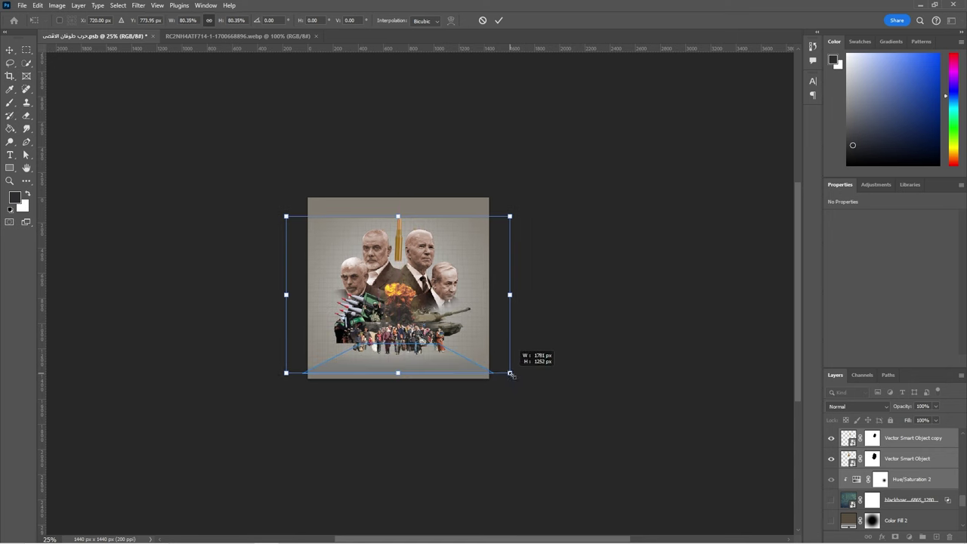
drag(449, 336, 451, 342)
key(Return)
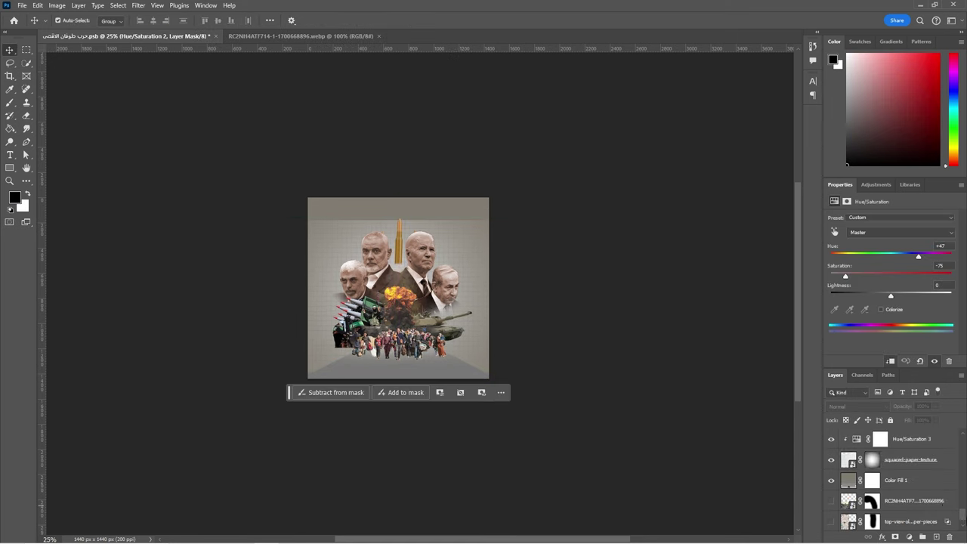
Enlarge the squared paper texture to about 119% so it covers the canvas
click(931, 460)
key(ctrl+t)
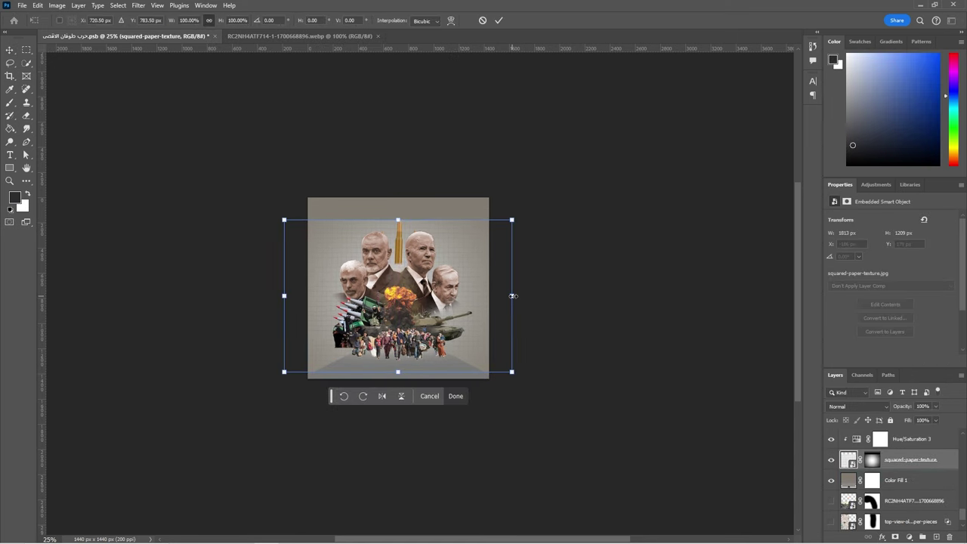
alt+drag(512, 295, 536, 291)
drag(470, 315, 469, 308)
key(Return)
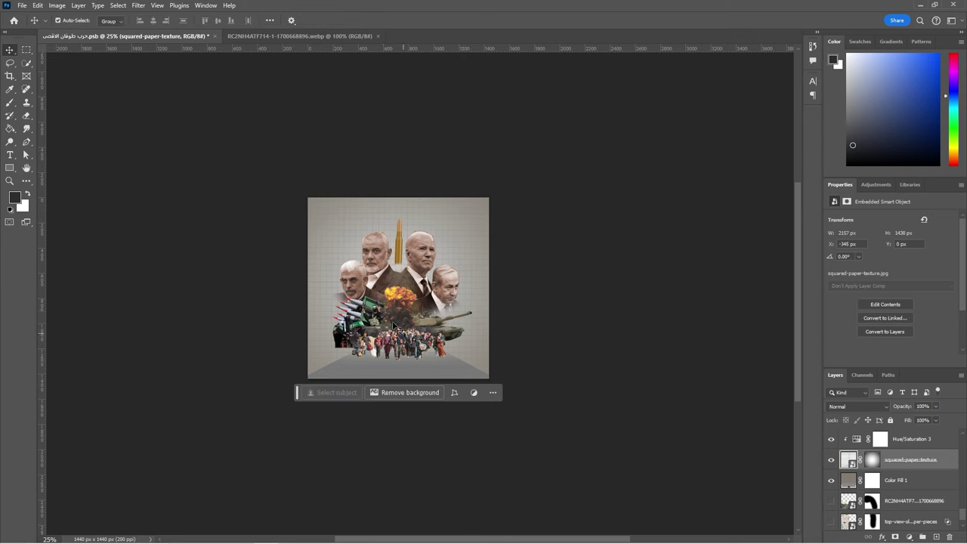
Zoom the view to 50% on the collage
ctrl+click(389, 316)
key(z)
click(392, 315)
drag(795, 359, 794, 344)
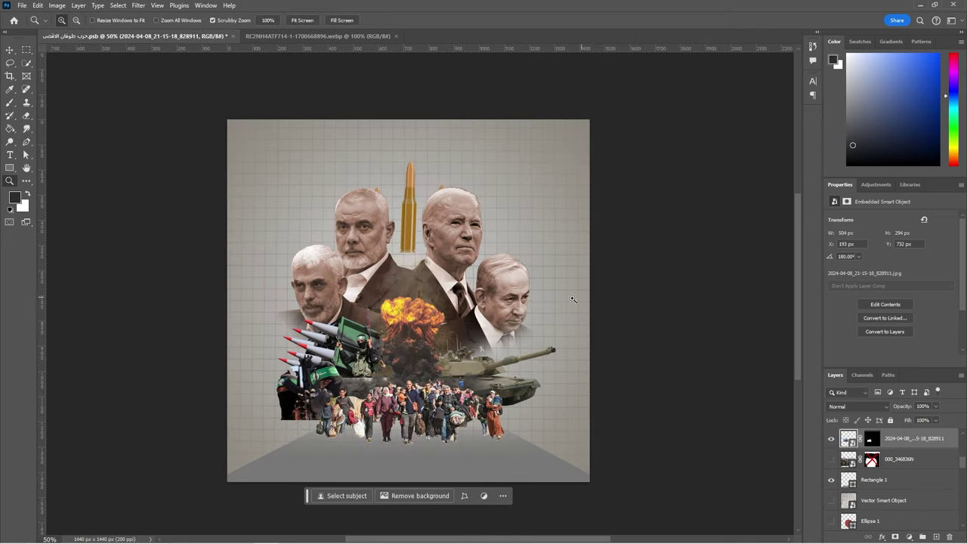
Try raising the bullet group and middle bullet, then undo the bullet changes
ctrl+click(413, 211)
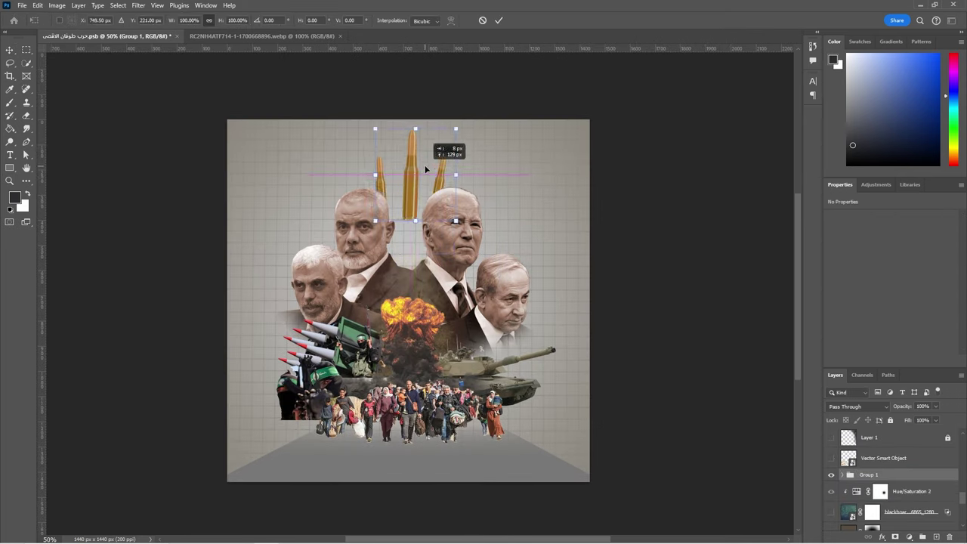
drag(409, 235, 412, 174)
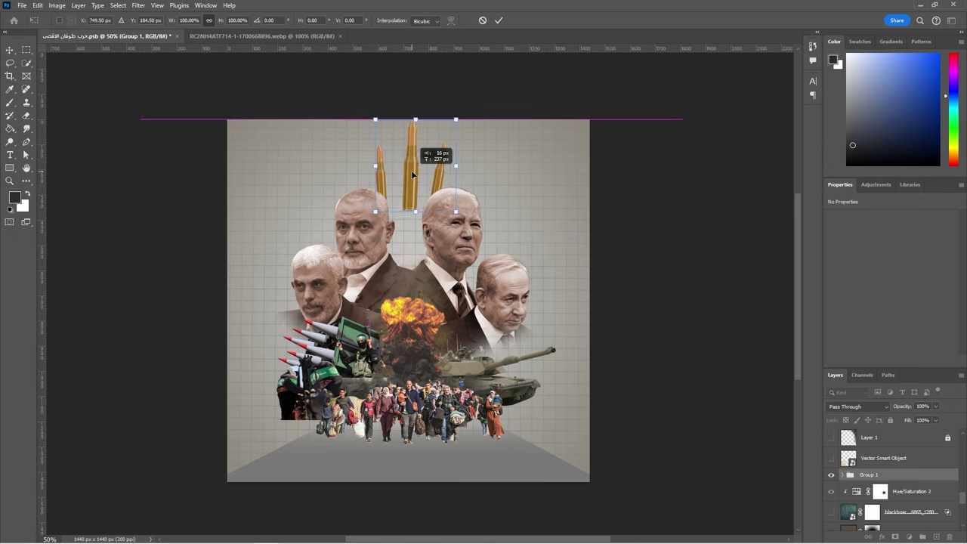
click(912, 514)
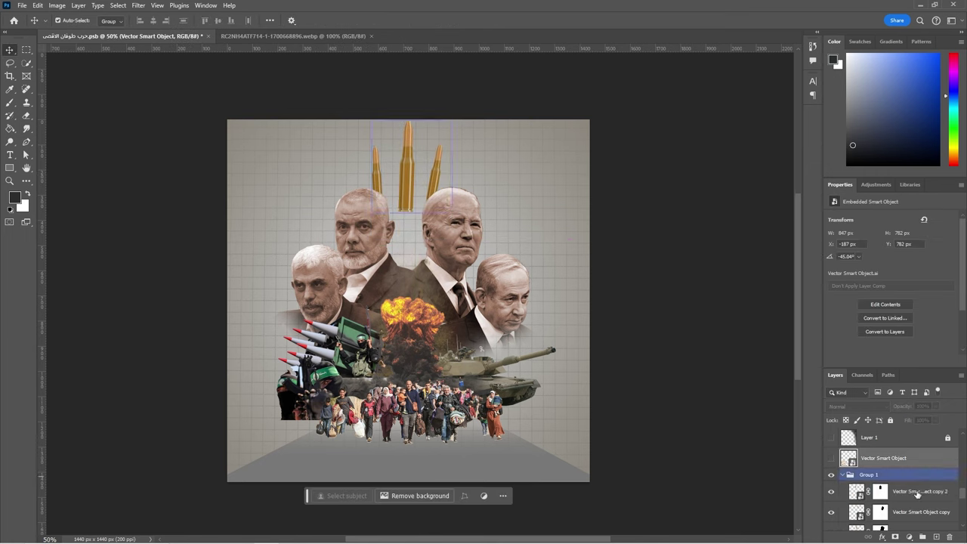
click(913, 525)
key(ctrl+t)
drag(412, 237, 413, 181)
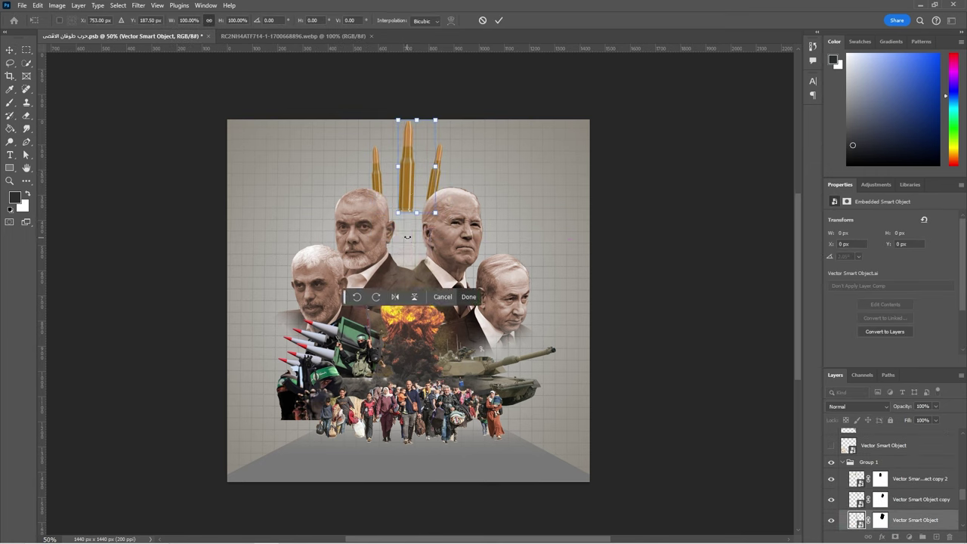
click(832, 463)
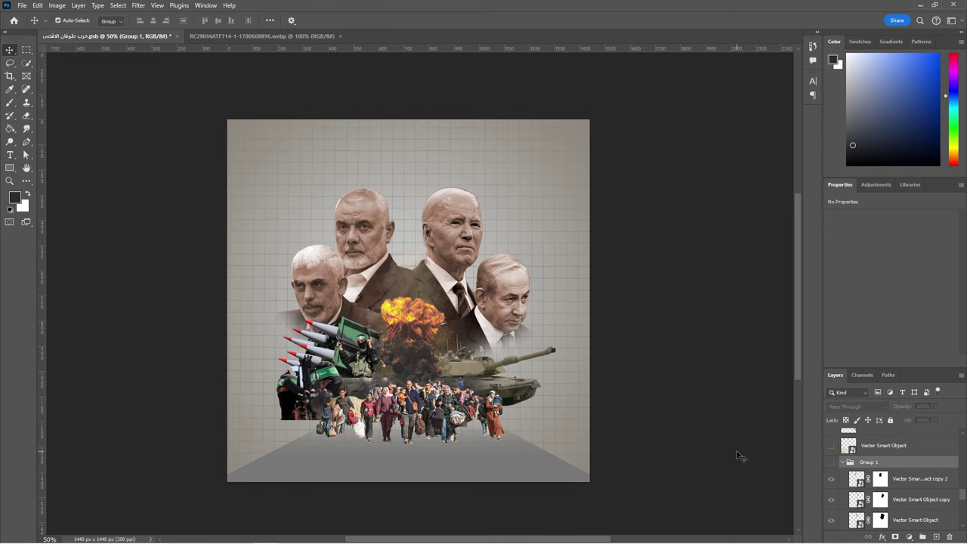
key(ctrl+z)
key(ctrl+z)
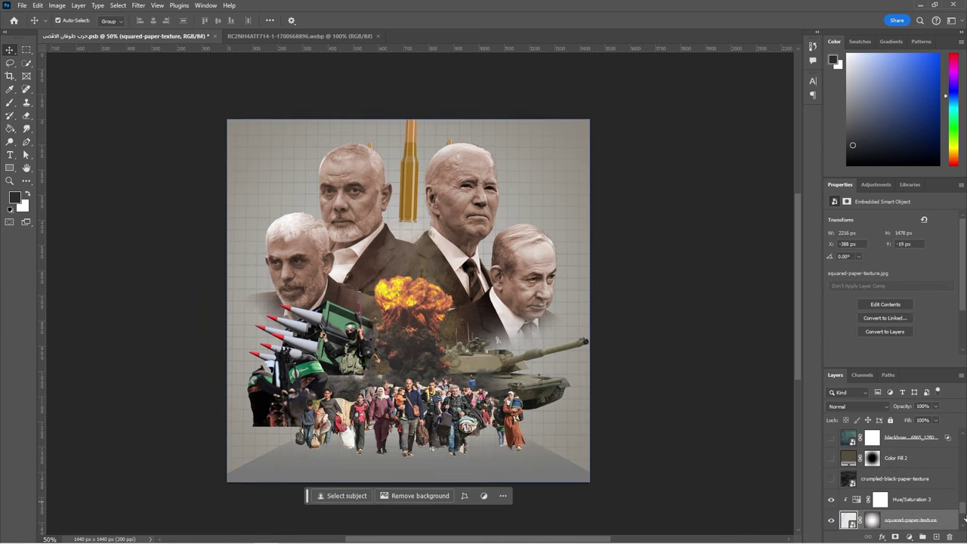
click(412, 195)
scroll(962, 508, up, 2)
click(831, 469)
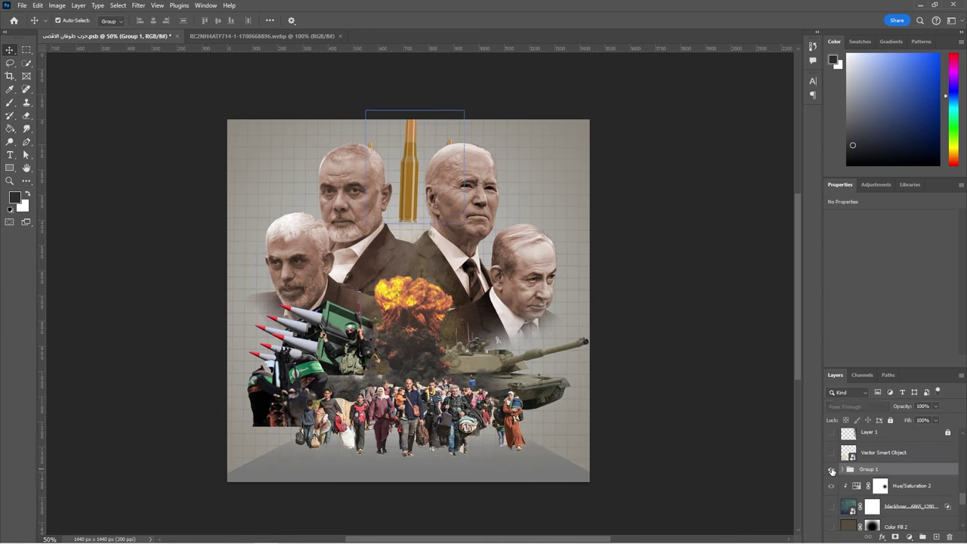
Enlarge the pngwing.com (3) explosion, raise it behind the leaders, and reposition the tank
click(405, 361)
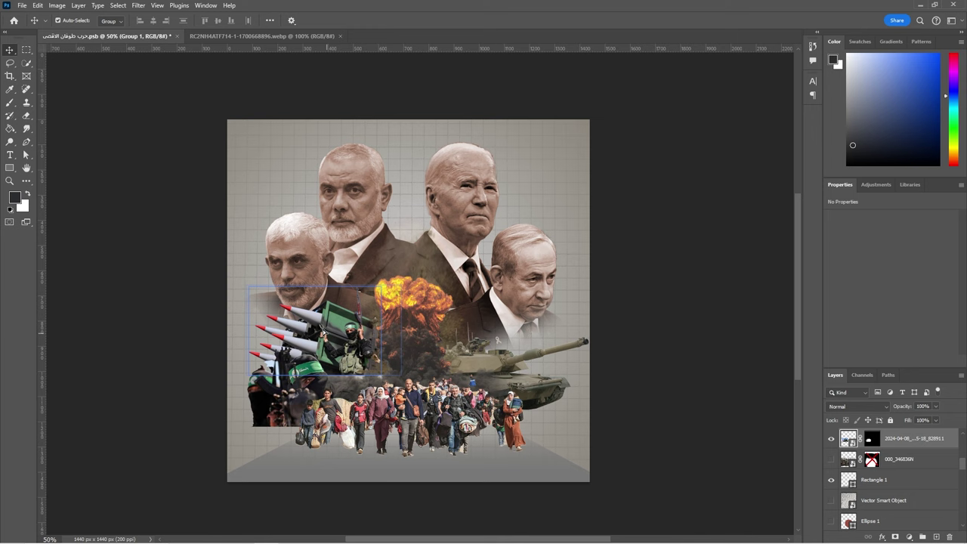
key(ctrl+t)
drag(410, 404, 410, 415)
drag(398, 380, 400, 360)
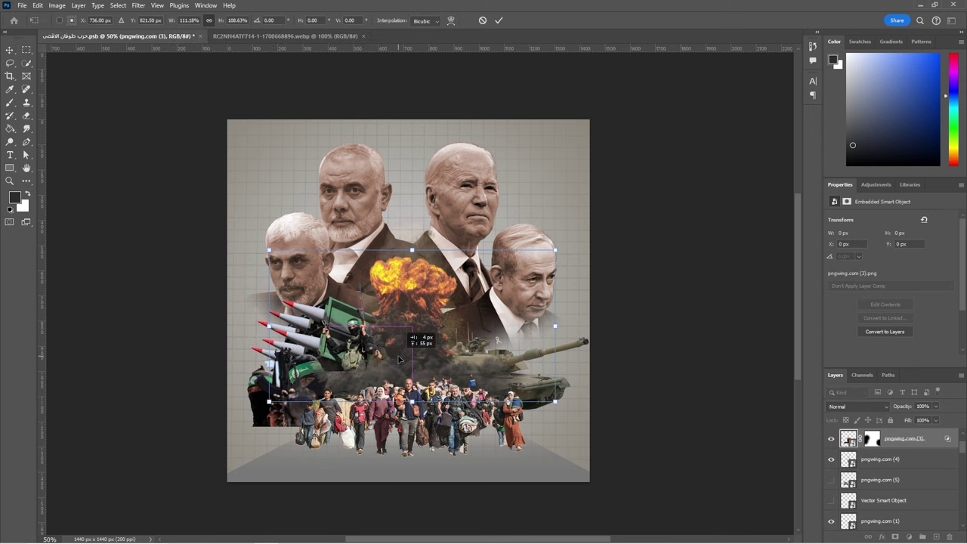
key(Return)
drag(542, 407, 544, 392)
Try a black Color Fill 1 and inverted paper texture, undo them, then switch to the browser
click(272, 400)
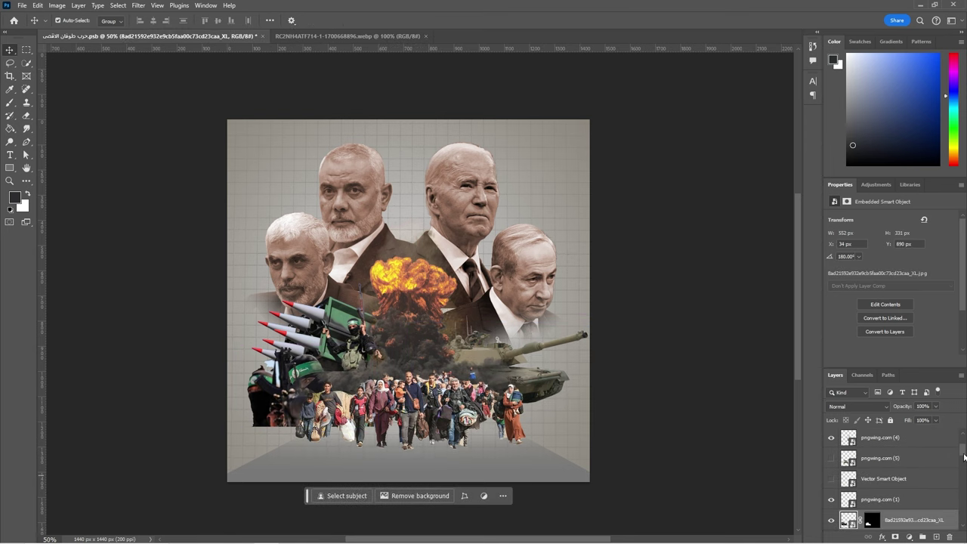
scroll(964, 456, up, 5)
double_click(848, 476)
click(686, 359)
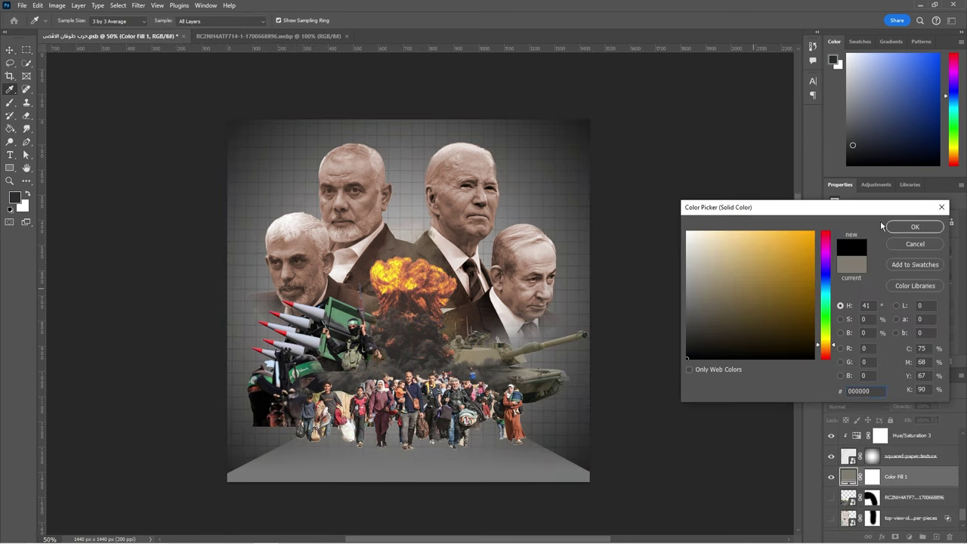
click(914, 226)
click(910, 456)
key(ctrl+i)
key(ctrl+z)
key(ctrl+z)
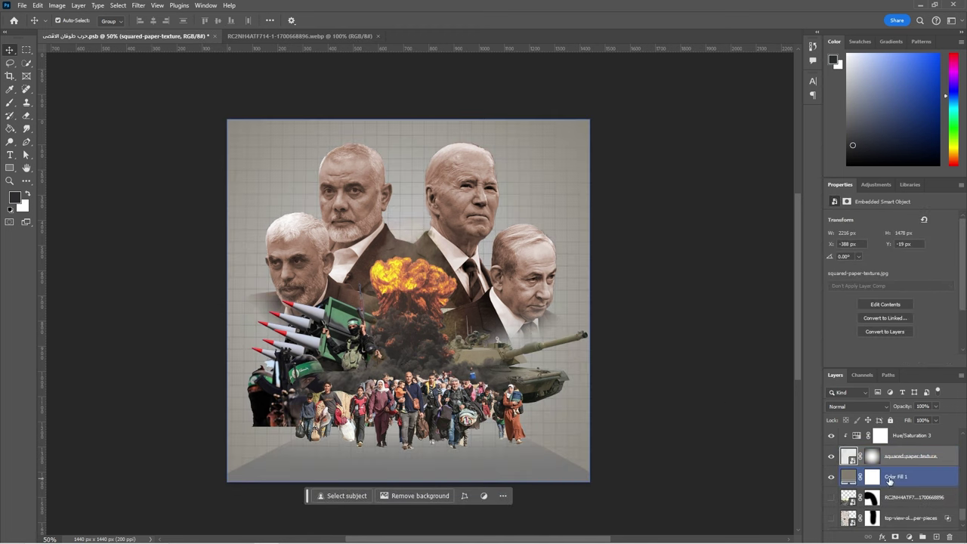
key(alt+Tab)
click(440, 323)
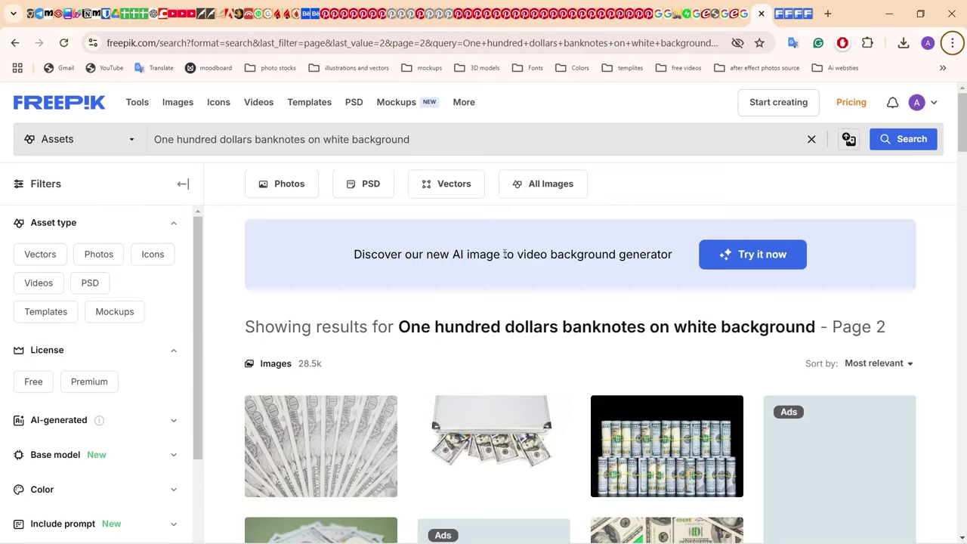
Go to the Unsplash site from the photo stocks bookmarks
click(582, 37)
text(حهءش)
key(Down)
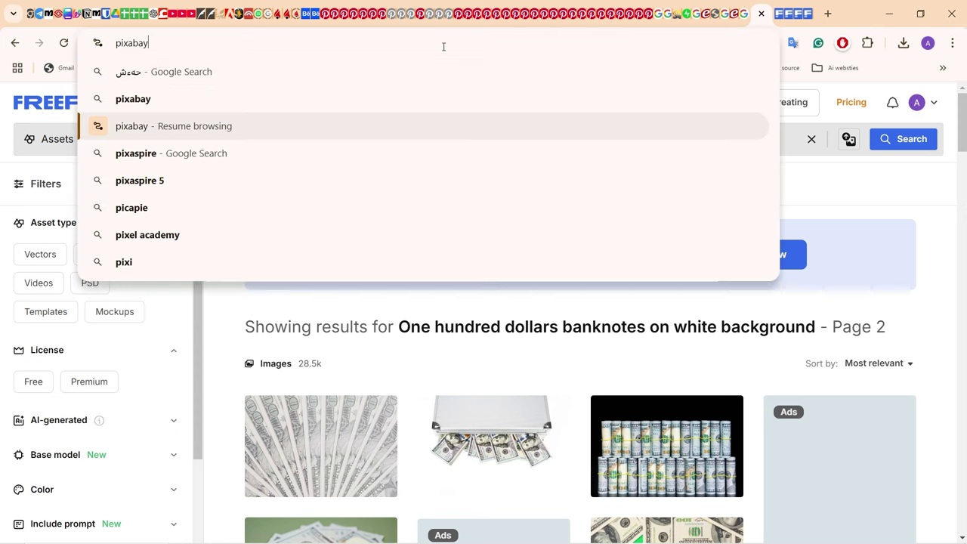
key(Return)
click(227, 231)
click(301, 43)
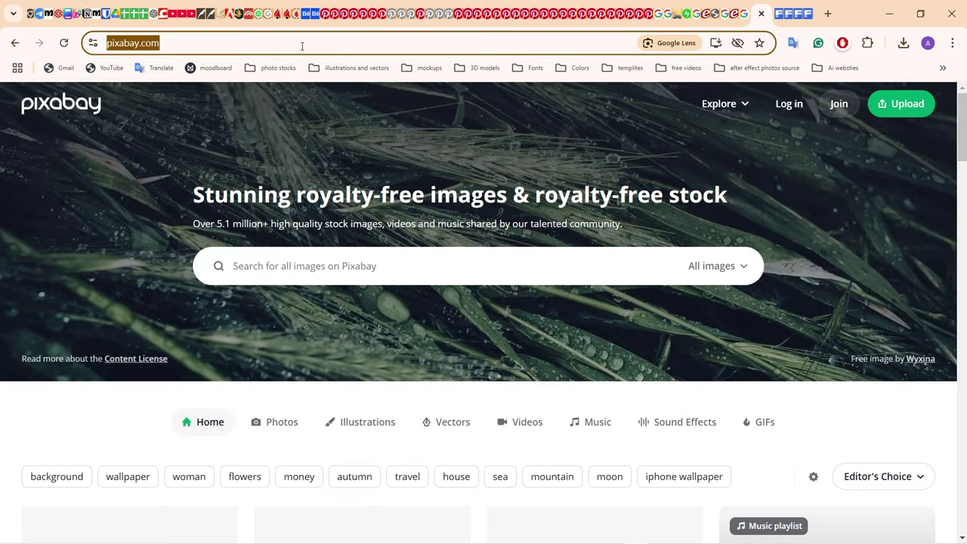
click(278, 67)
click(274, 255)
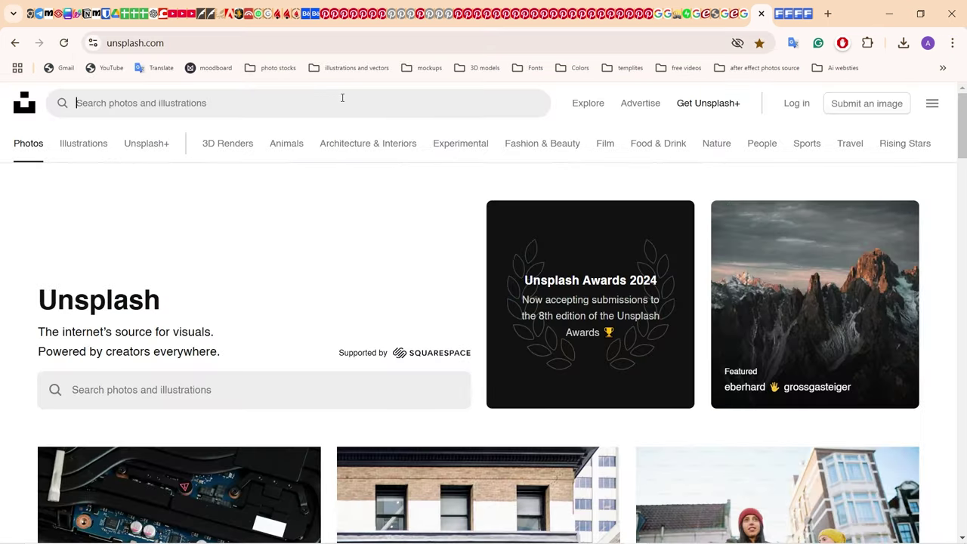
Search Unsplash for 'dark background texture'
click(342, 98)
text(لاشىن)
key(BackSpace)
key(BackSpace)
key(BackSpace)
text(bac)
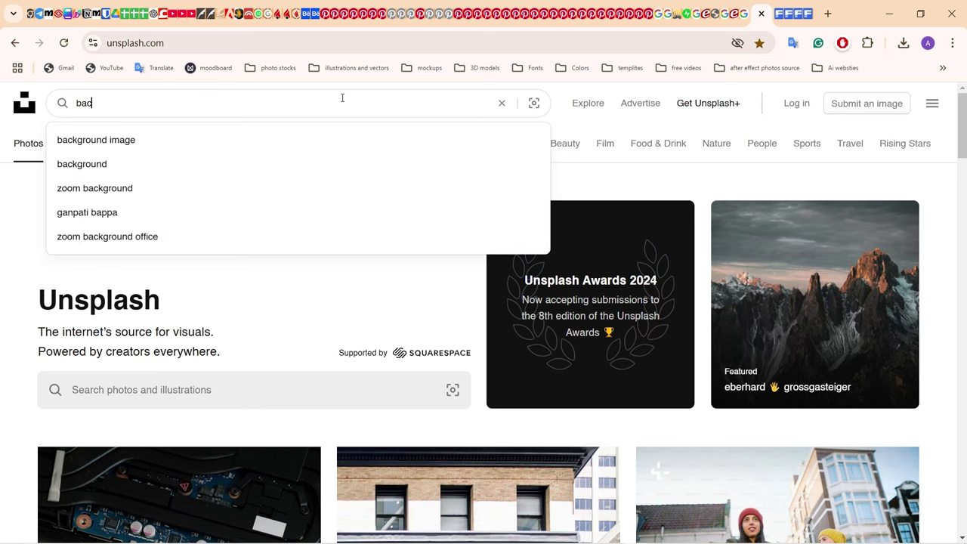
text(kground texture)
key(Return)
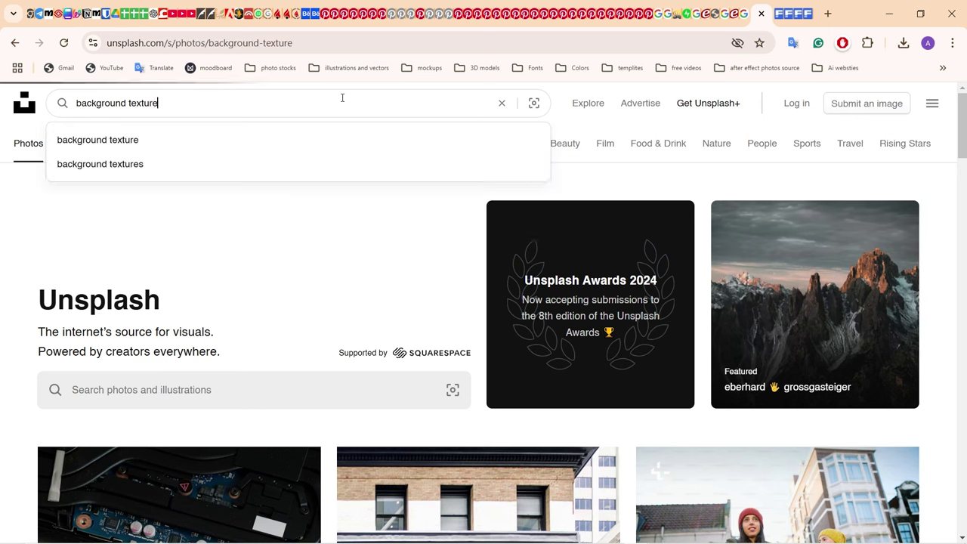
scroll(417, 266, down, 10)
click(79, 111)
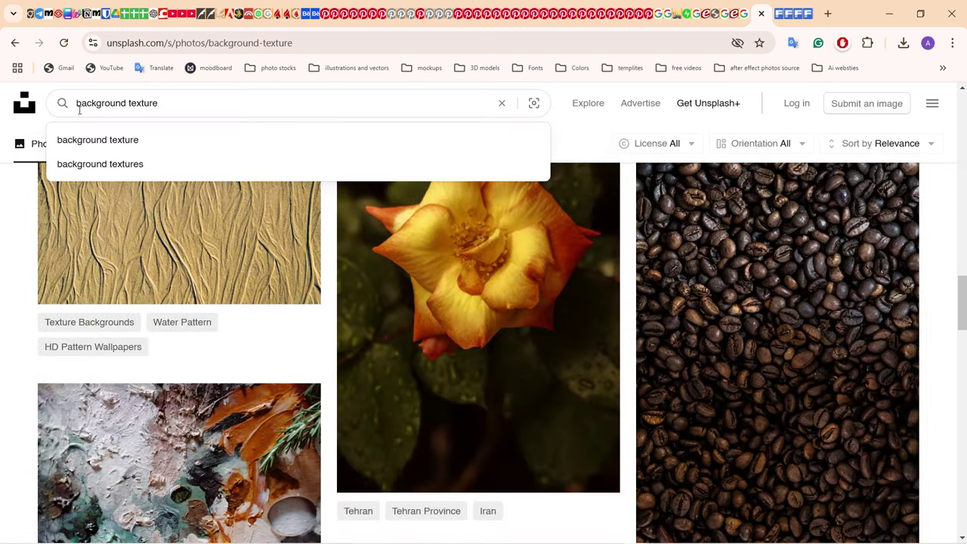
text(dark)
key(Return)
Download the cracked dark concrete texture and close the Unsplash tab
scroll(291, 243, down, 5)
scroll(291, 242, down, 5)
scroll(518, 335, down, 5)
scroll(518, 334, down, 5)
scroll(518, 335, down, 5)
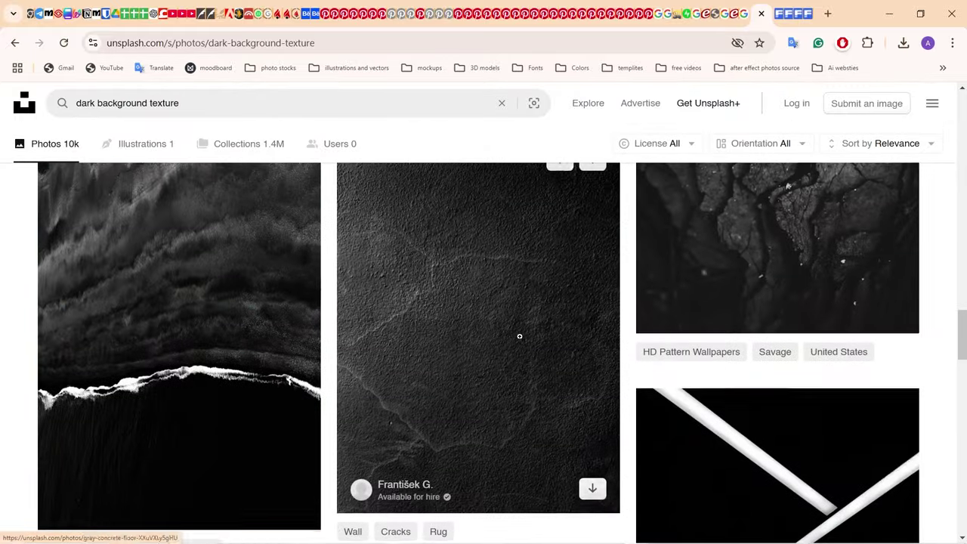
click(592, 490)
click(774, 392)
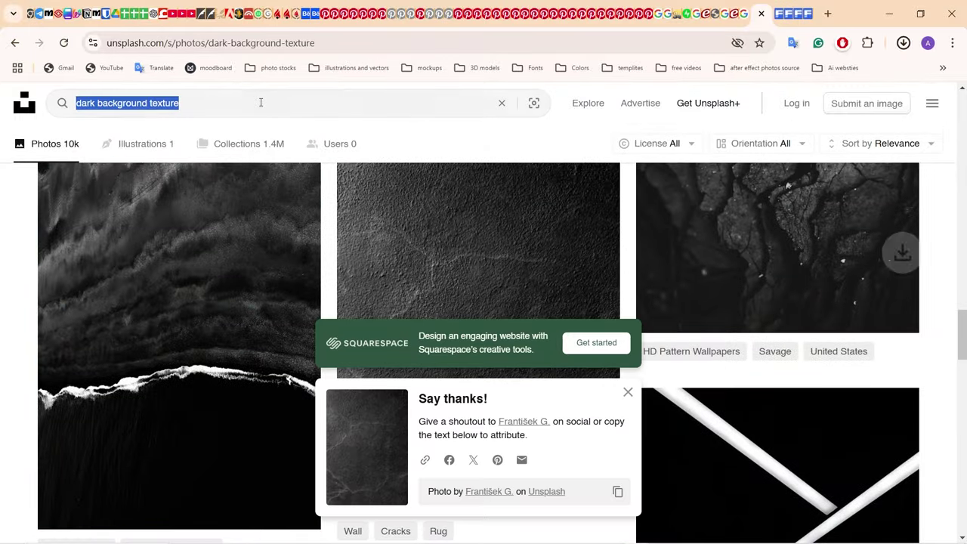
key(ctrl+w)
Open Pixabay and open the dark grunge texture photo
click(644, 47)
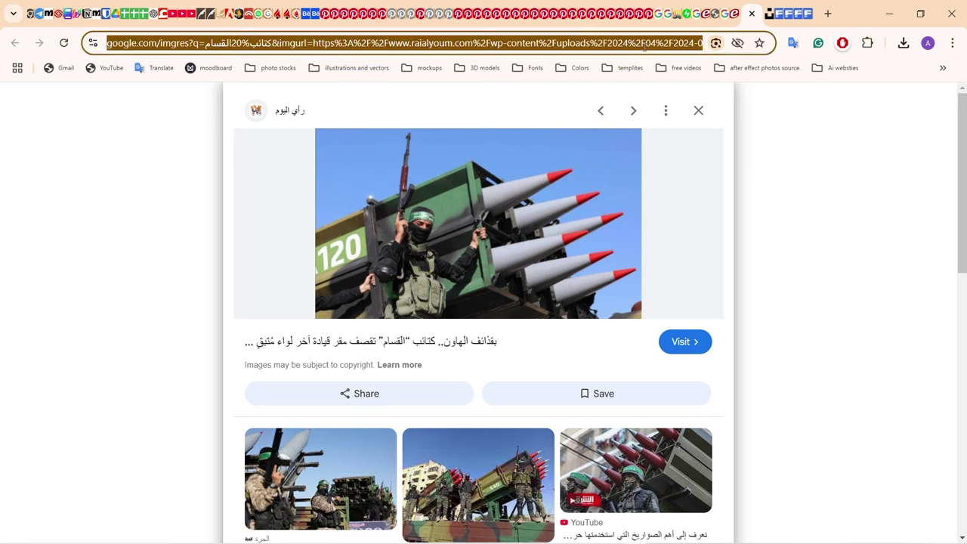
text(pixabay.com/videos/search/dark%20background%20texture/)
key(Return)
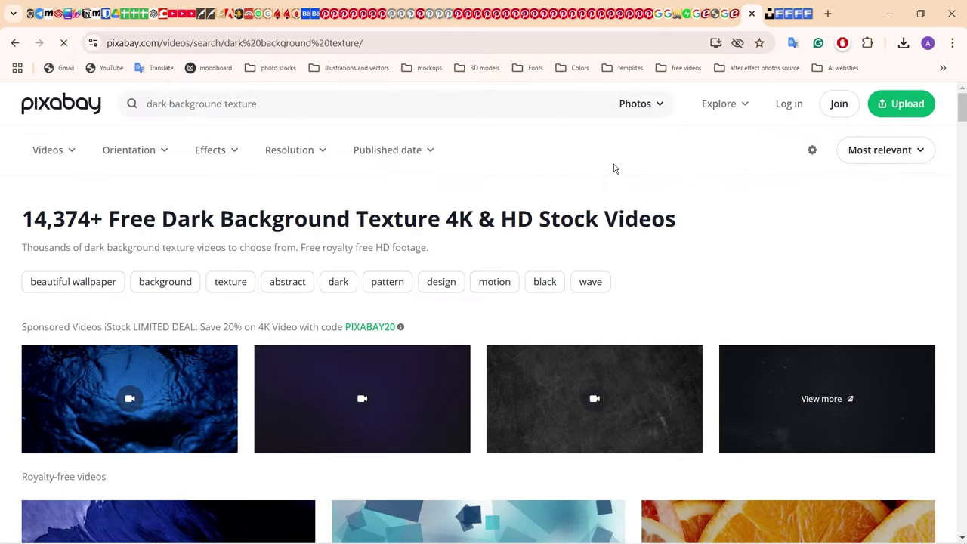
scroll(614, 169, down, 3)
scroll(614, 169, down, 10)
scroll(614, 168, down, 10)
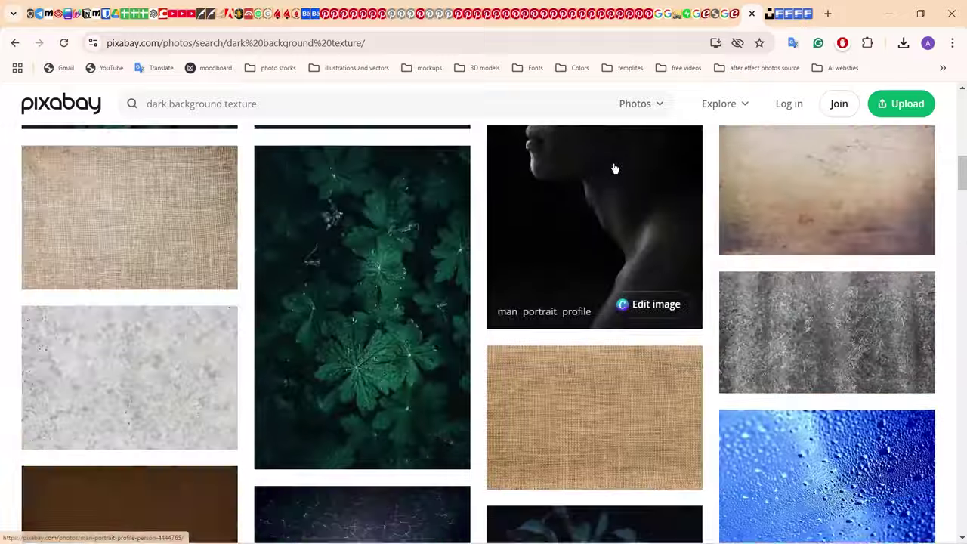
scroll(614, 168, down, 10)
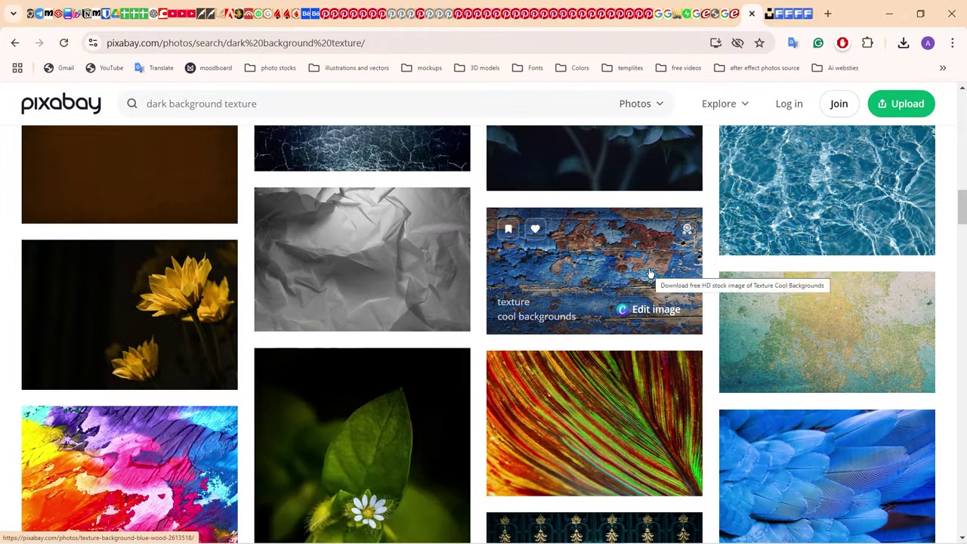
scroll(654, 334, down, 5)
scroll(654, 335, down, 2)
scroll(818, 314, down, 5)
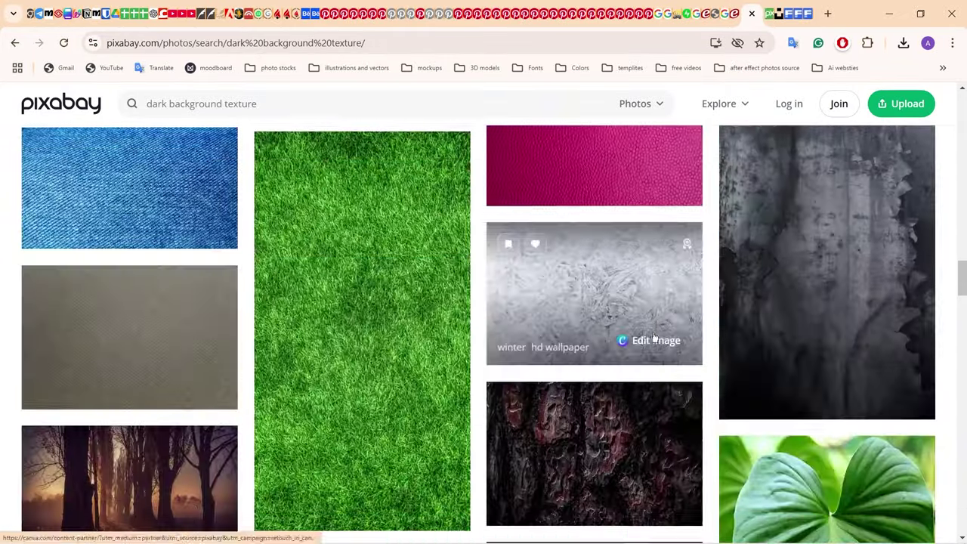
scroll(818, 314, down, 3)
click(801, 189)
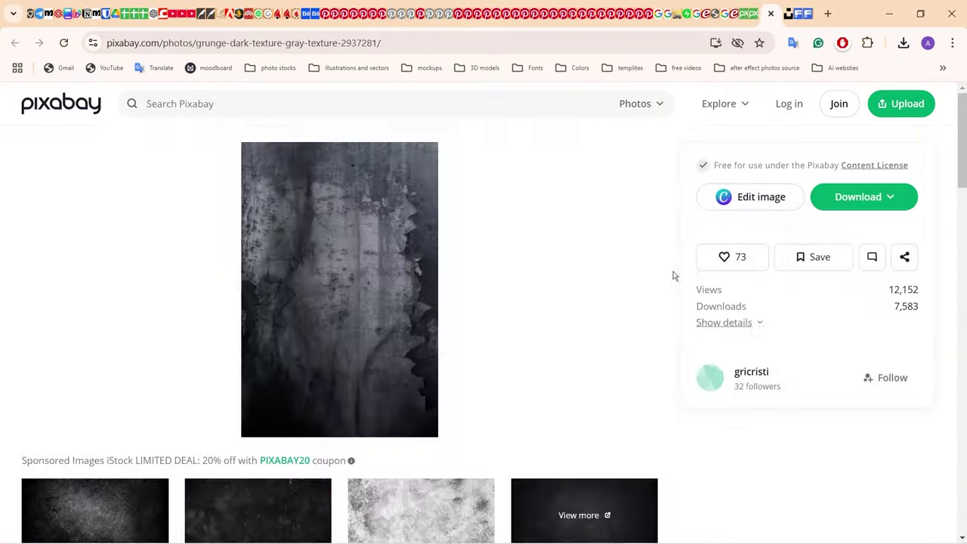
Download and save the dark grunge texture from Pixabay
scroll(603, 307, down, 5)
scroll(602, 307, down, 3)
scroll(594, 326, down, 3)
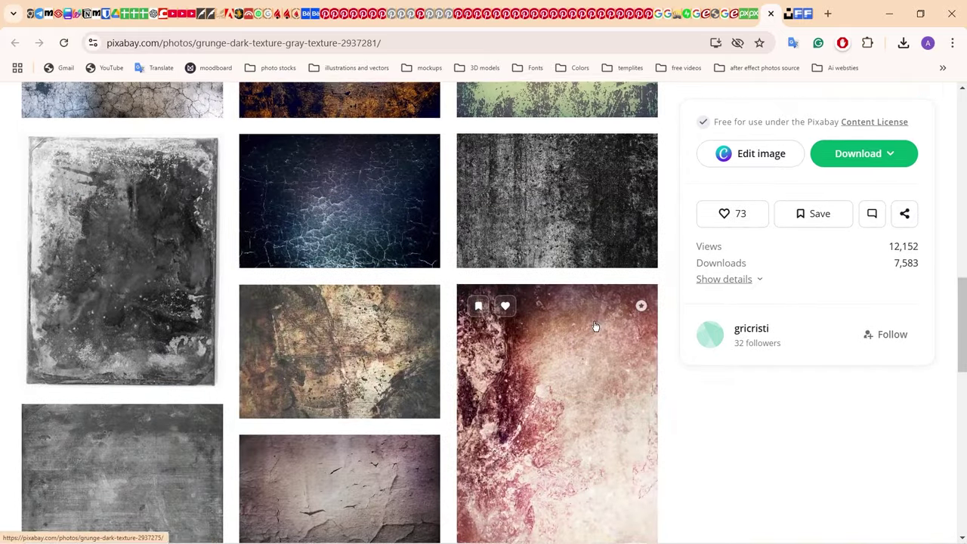
scroll(394, 346, up, 10)
click(857, 155)
click(753, 324)
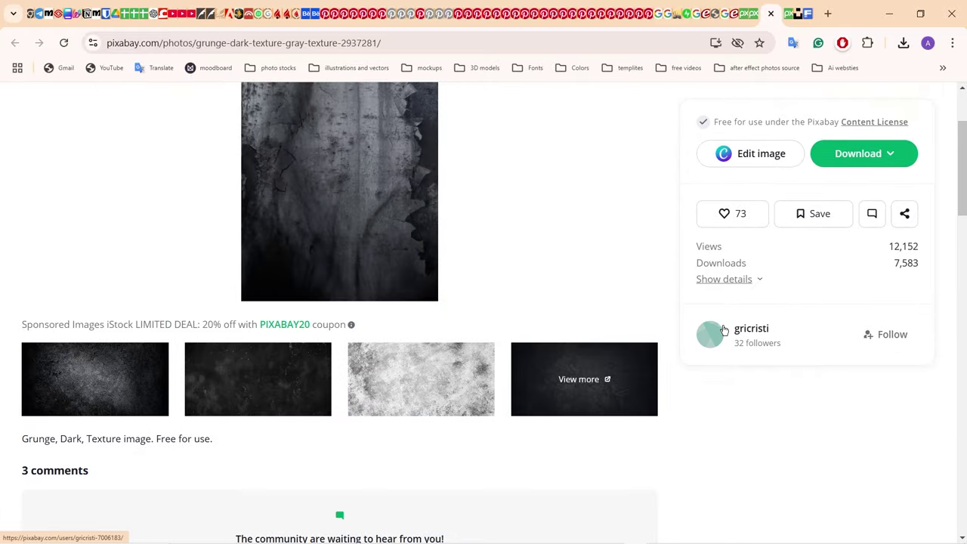
key(Return)
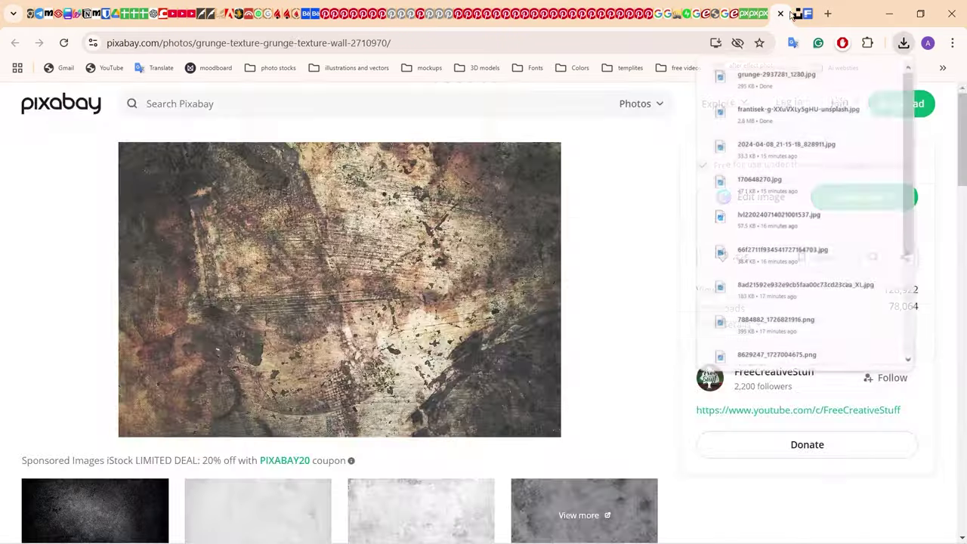
Open the square gray grunge texture and download it from its size list
scroll(593, 277, down, 3)
scroll(594, 278, down, 5)
scroll(401, 303, down, 2)
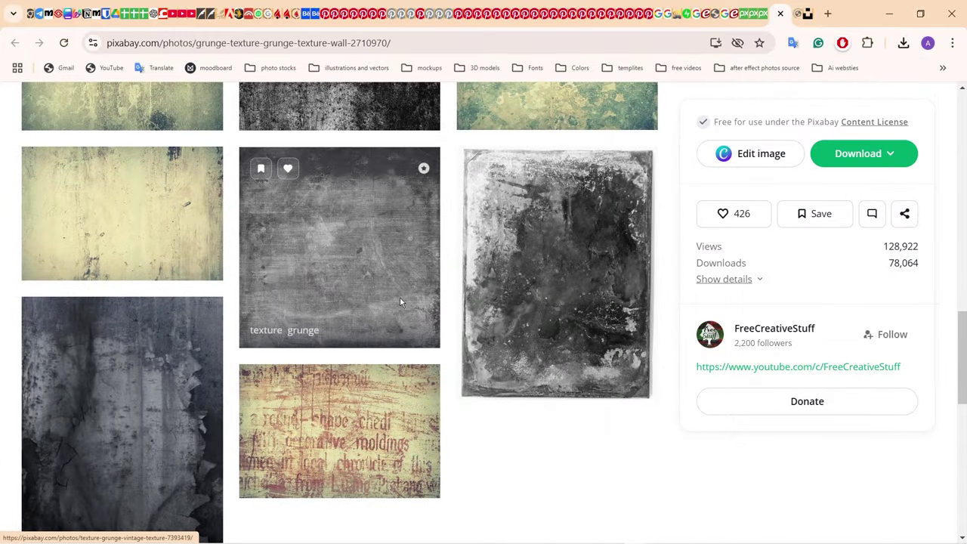
click(399, 302)
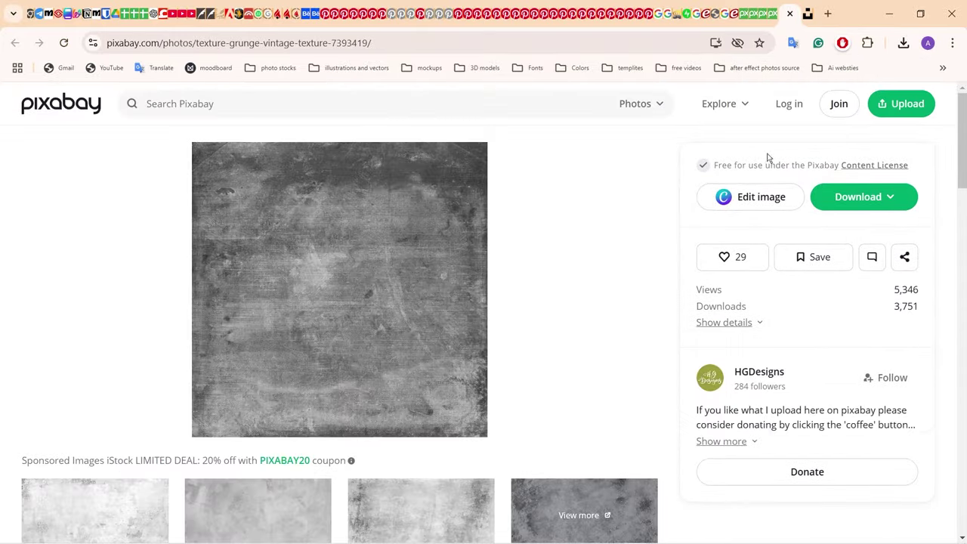
click(858, 197)
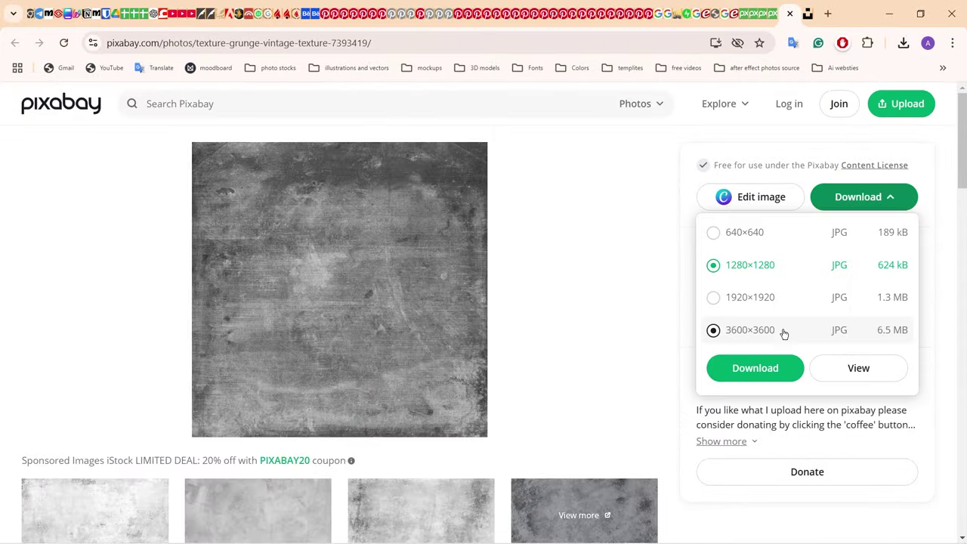
click(756, 367)
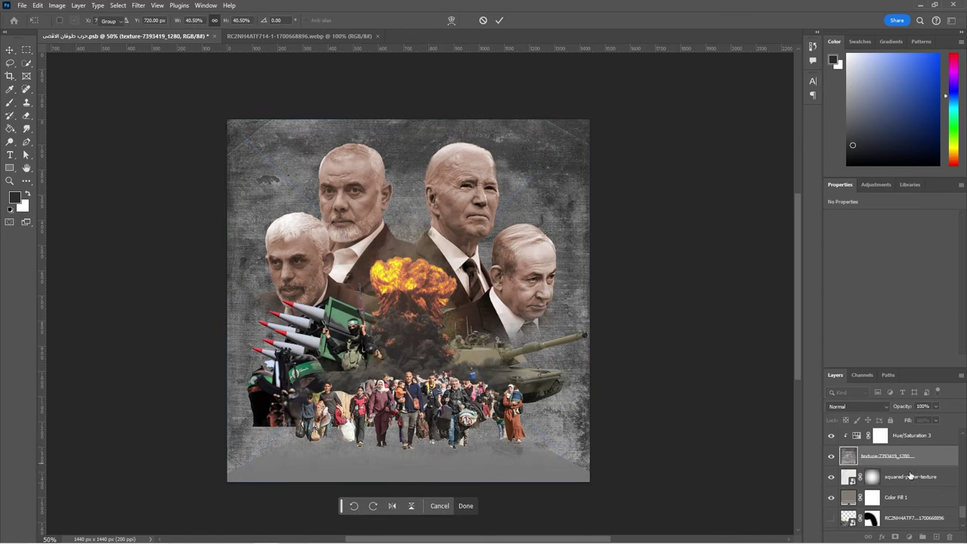
Commit the placed grunge texture, put squared-paper-texture above it at 68% opacity
key(Return)
drag(906, 477, 851, 457)
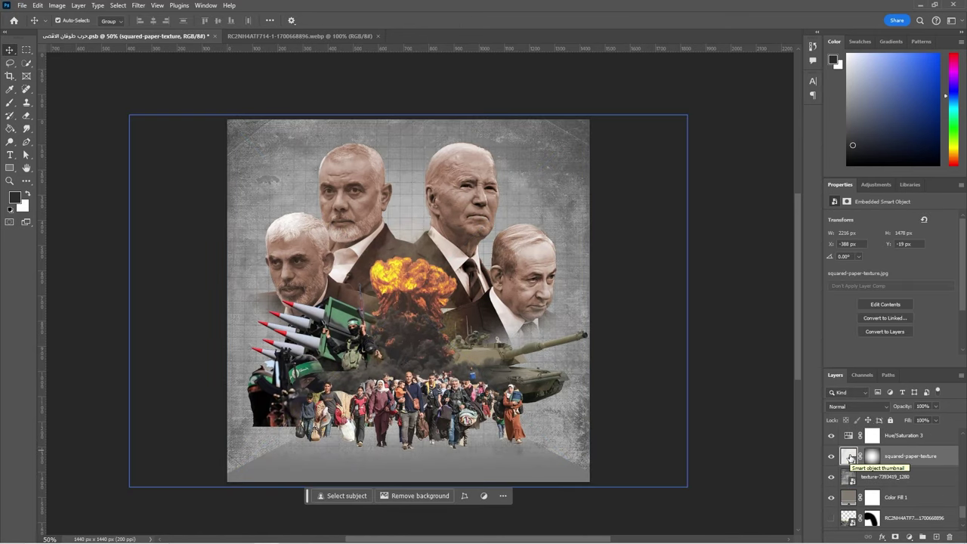
click(832, 456)
click(832, 456)
click(935, 407)
drag(940, 420, 922, 420)
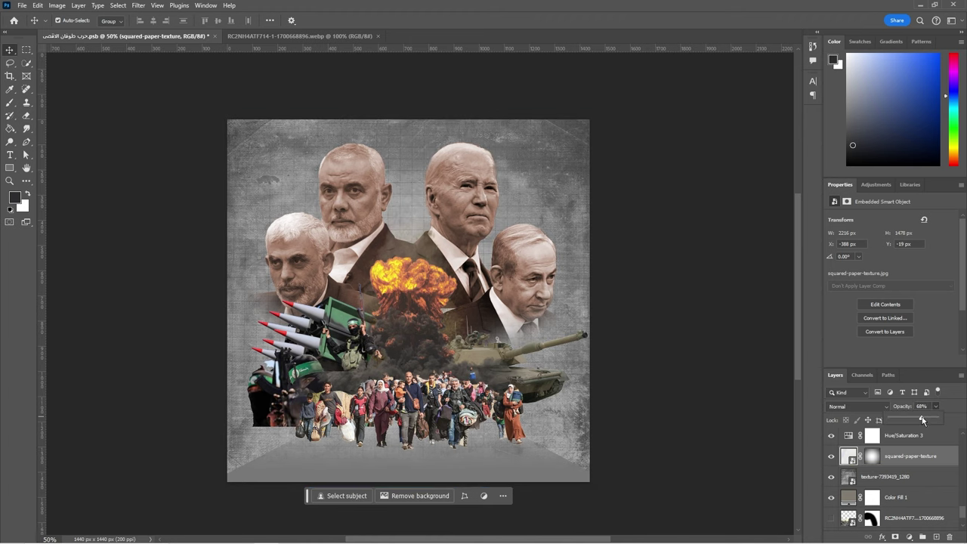
scroll(899, 476, down, 5)
click(899, 464)
Add a Hue/Saturation adjustment colorized to a pink tint, blended in Lighten mode
scroll(906, 498, down, 1)
click(908, 536)
click(906, 398)
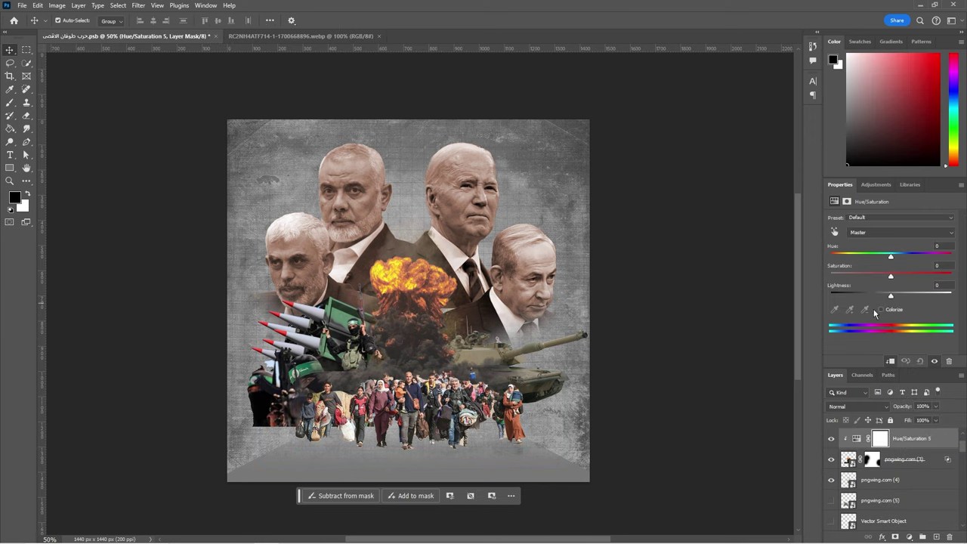
mouse_move(866, 260)
mouse_down()
mouse_move(830, 256)
mouse_move(874, 278)
mouse_up()
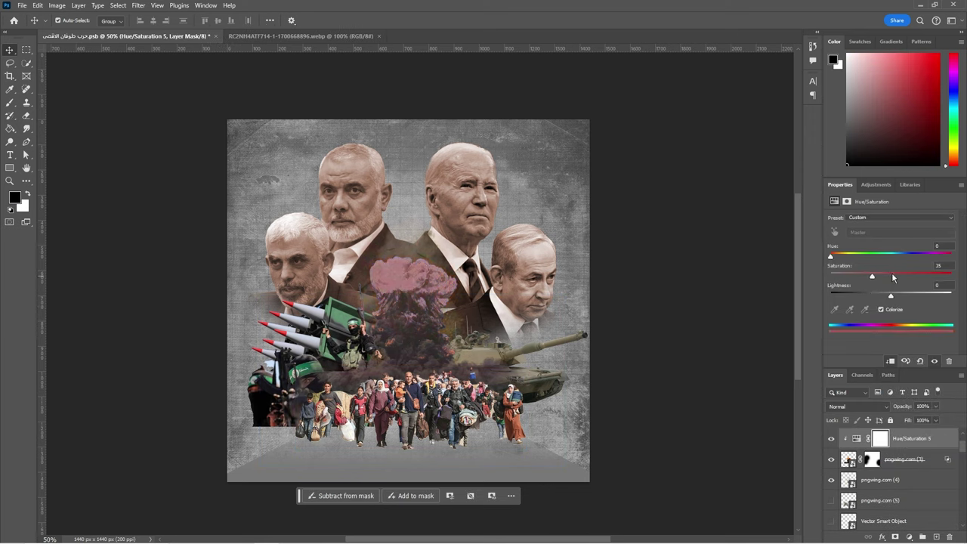
click(861, 406)
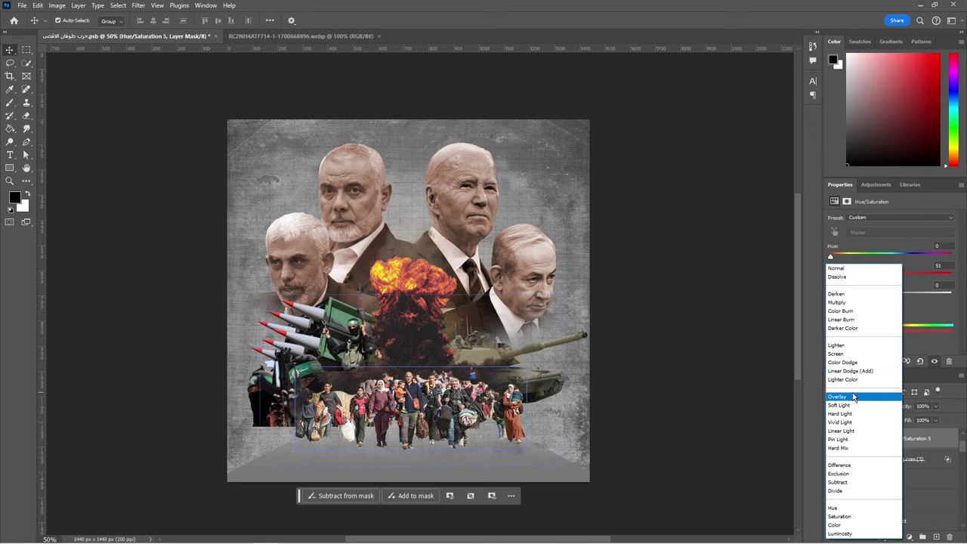
click(857, 344)
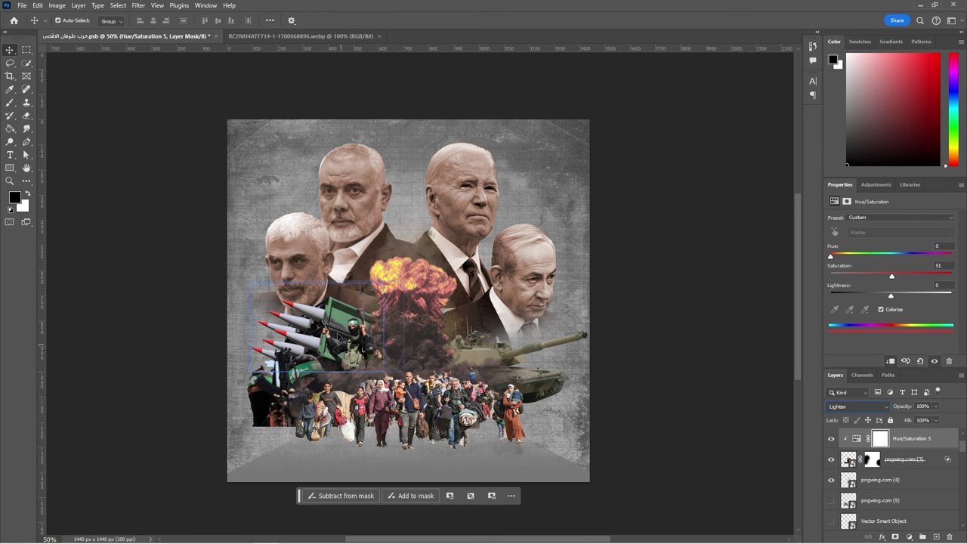
scroll(899, 472, down, 2)
scroll(906, 461, up, 2)
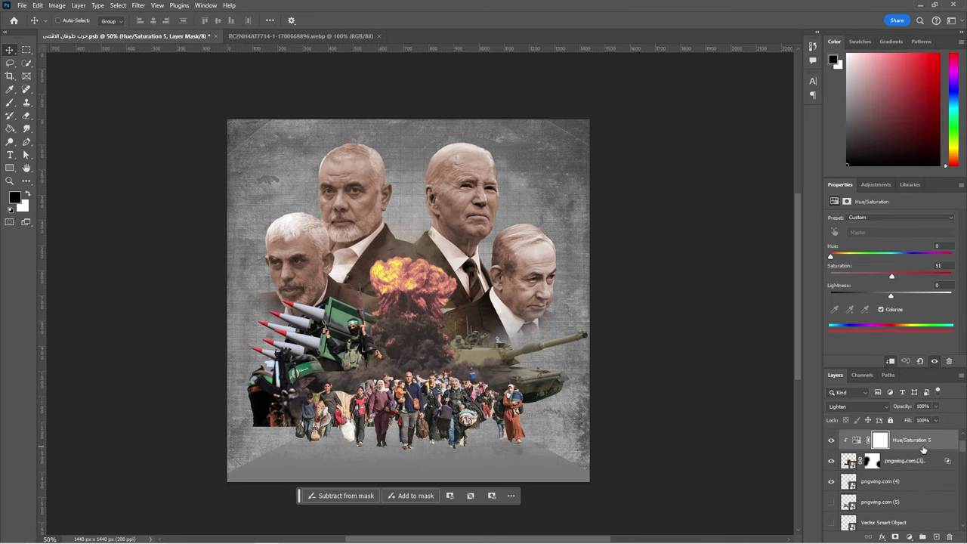
Move Hue/Saturation 5 above Group 2 and clip it to that group
click(306, 371)
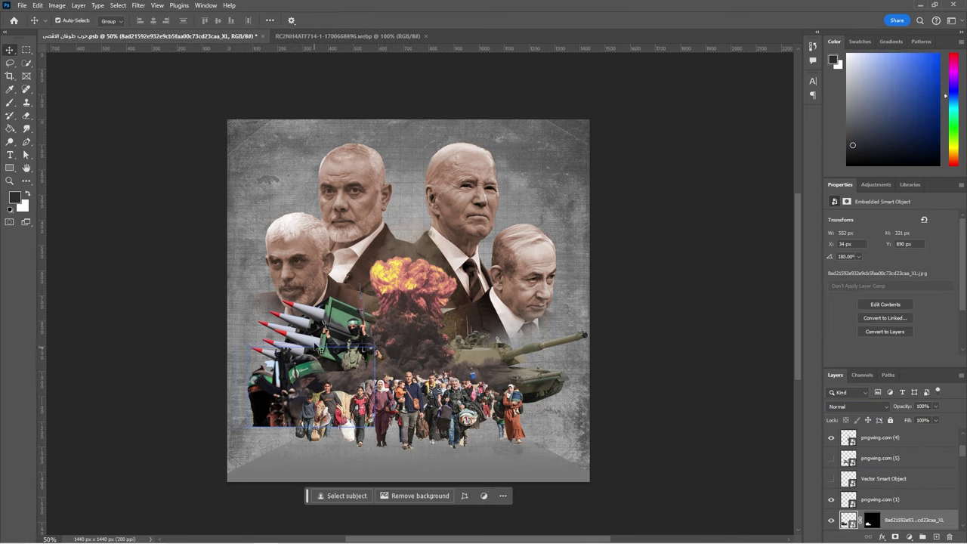
ctrl+click(572, 345)
click(843, 434)
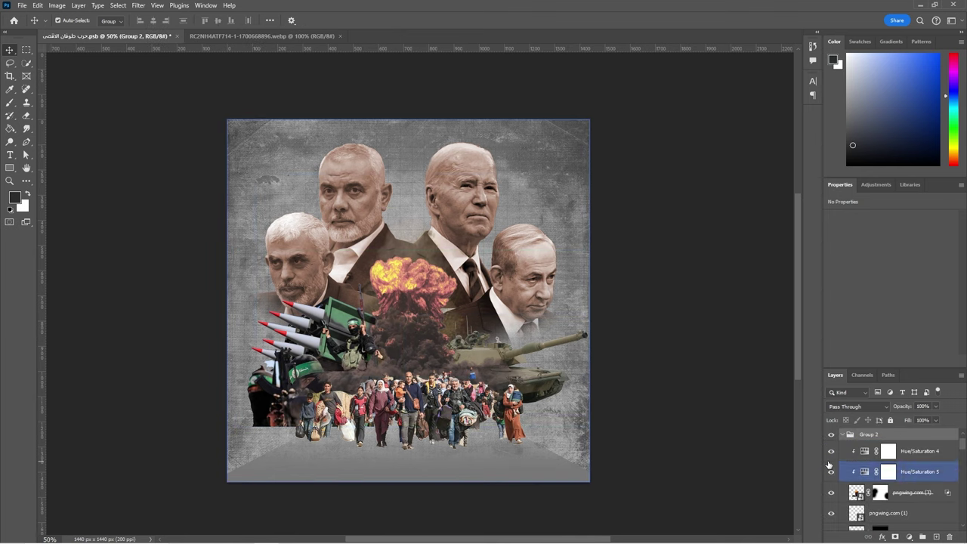
click(882, 475)
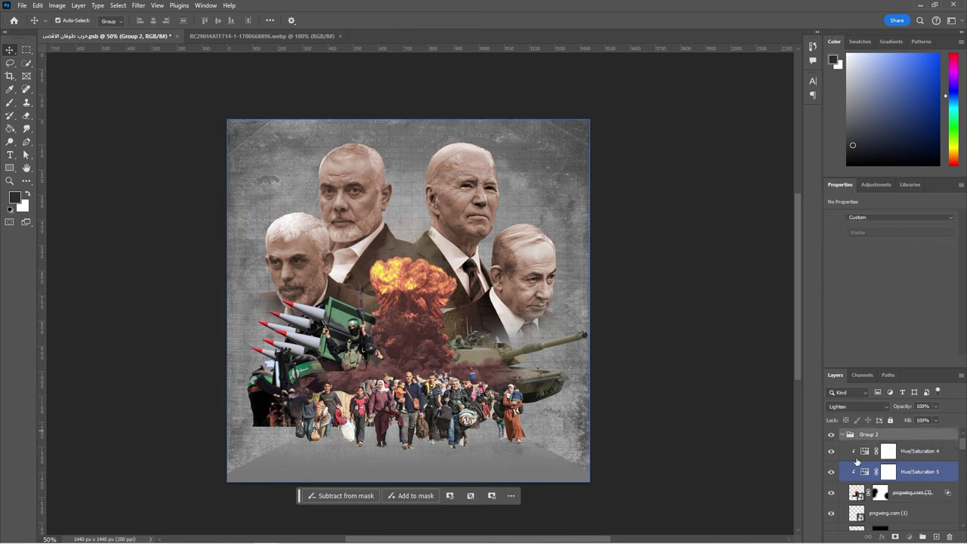
drag(898, 458, 849, 469)
alt+click(848, 469)
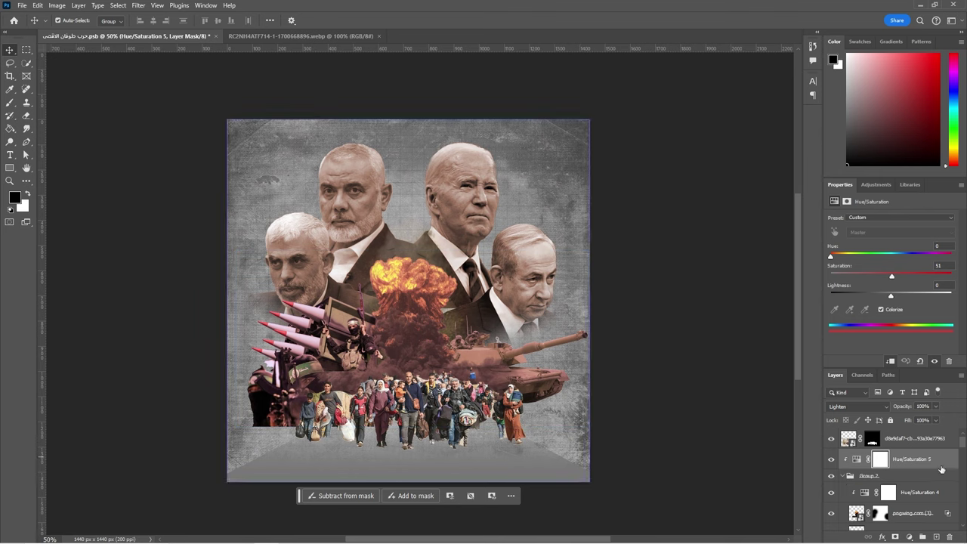
Reorder Hue/Saturation 5 around Group 2's layers, ending with it back above Group 2
scroll(940, 469, down, 3)
click(876, 467)
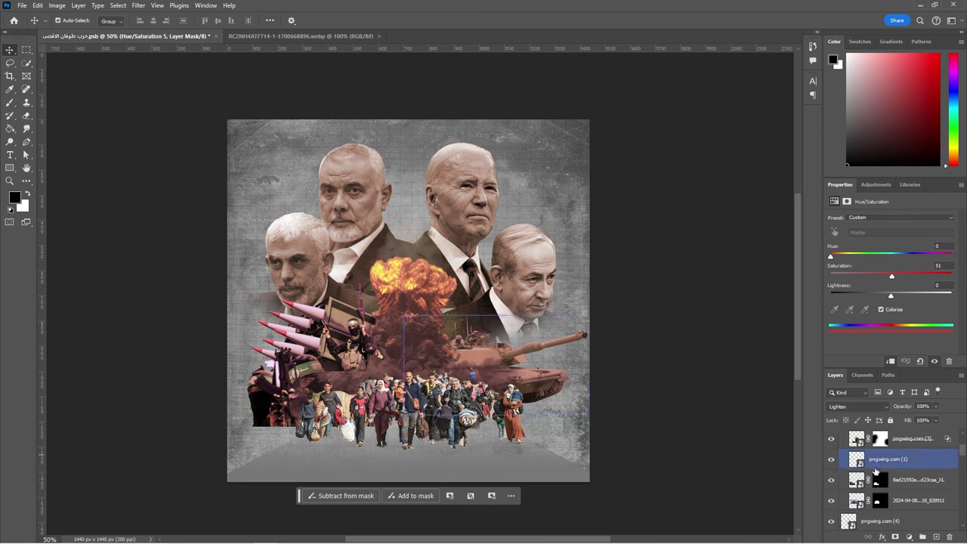
scroll(928, 452, up, 2)
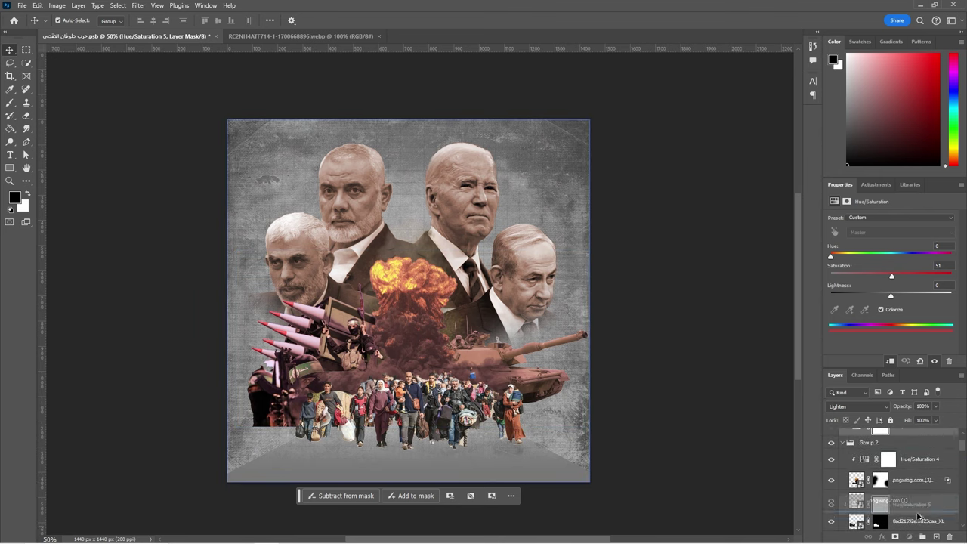
drag(918, 516, 856, 524)
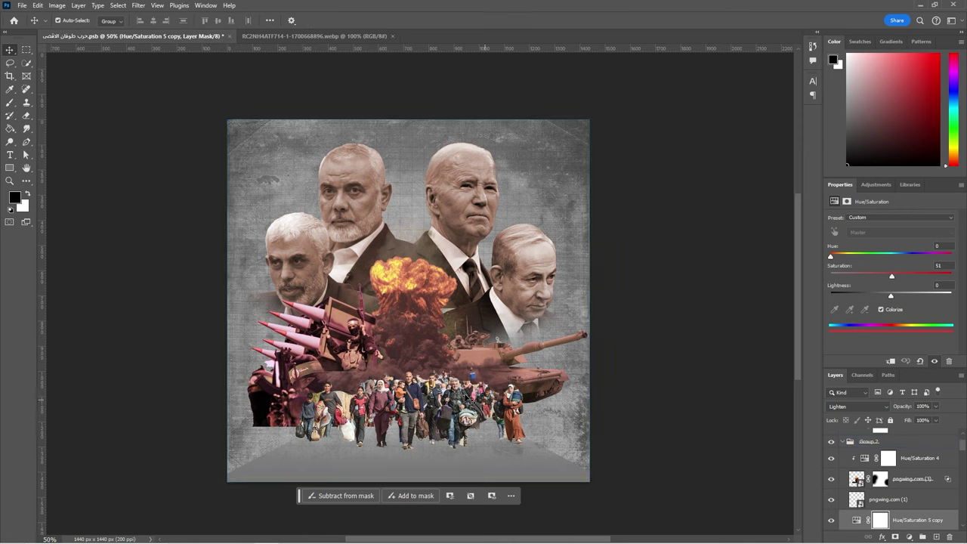
key(ctrl+z)
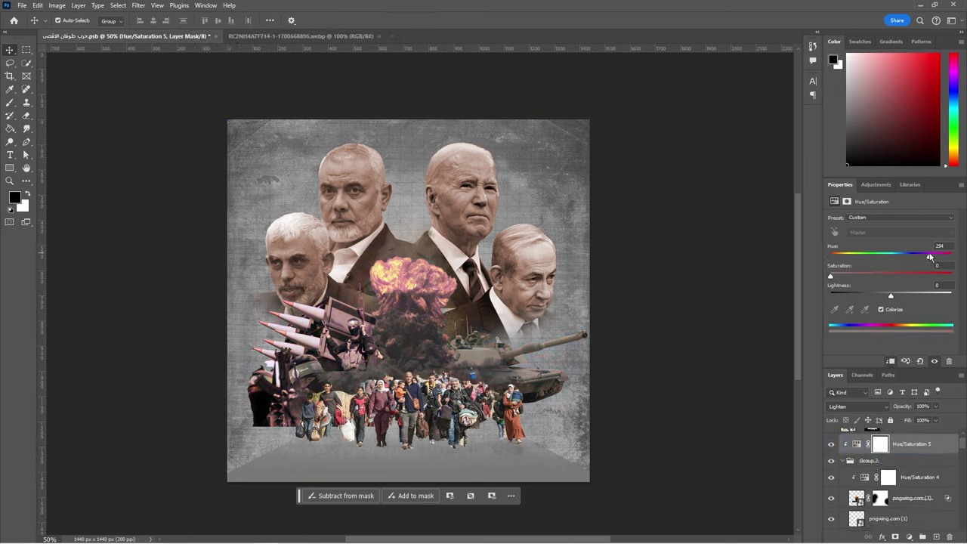
drag(912, 443, 897, 486)
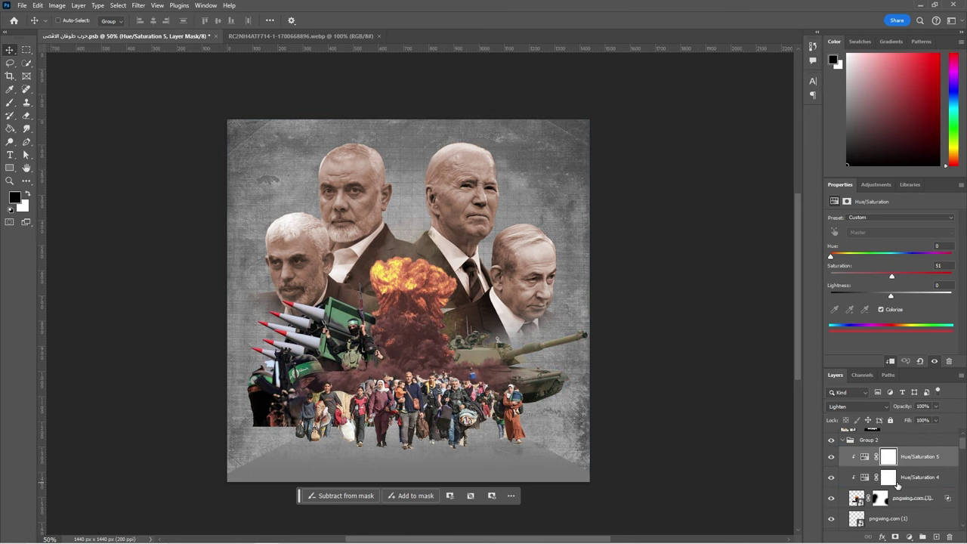
key(ctrl+bracketleft)
click(831, 477)
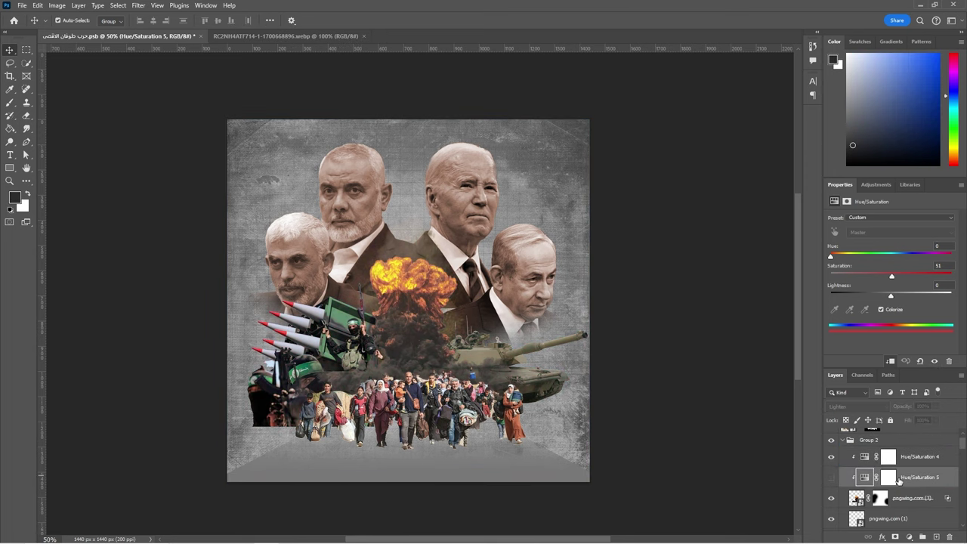
drag(850, 473, 844, 442)
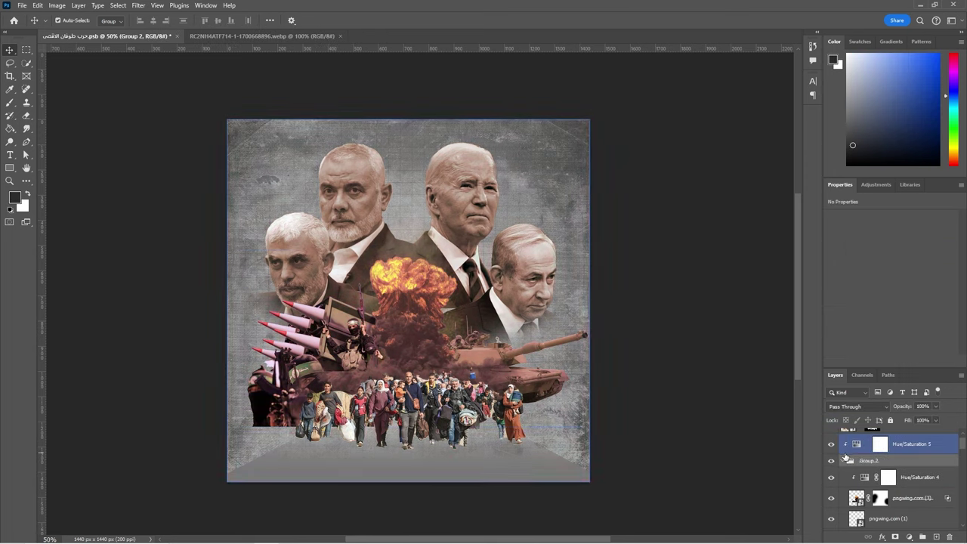
Adjust Hue/Saturation 5's saturation and add a Black & White adjustment beneath it
click(882, 447)
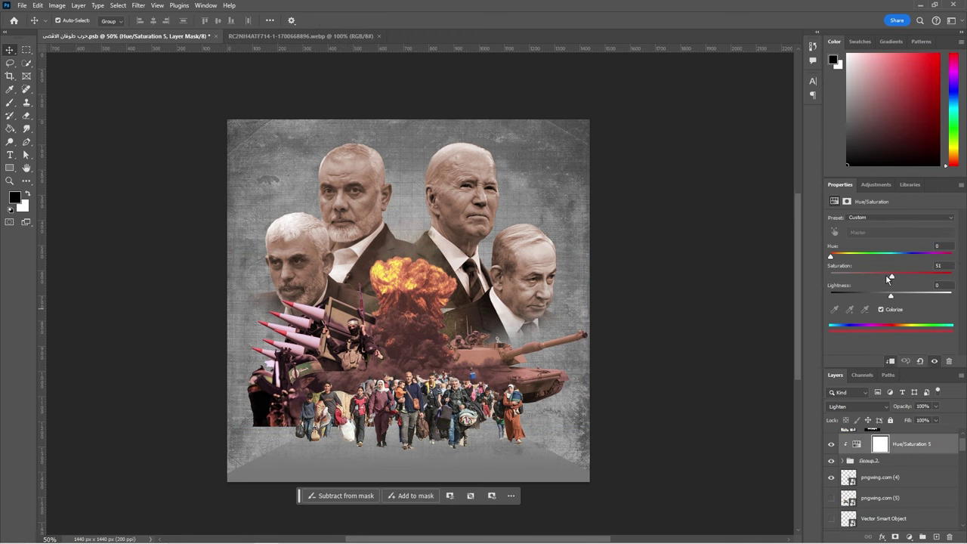
drag(879, 281, 830, 281)
click(909, 536)
click(854, 468)
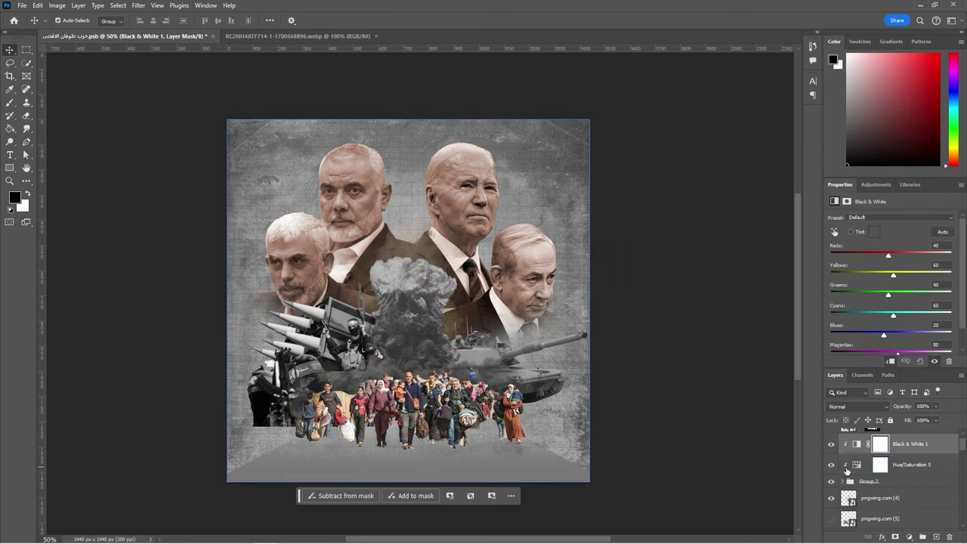
drag(849, 463, 853, 440)
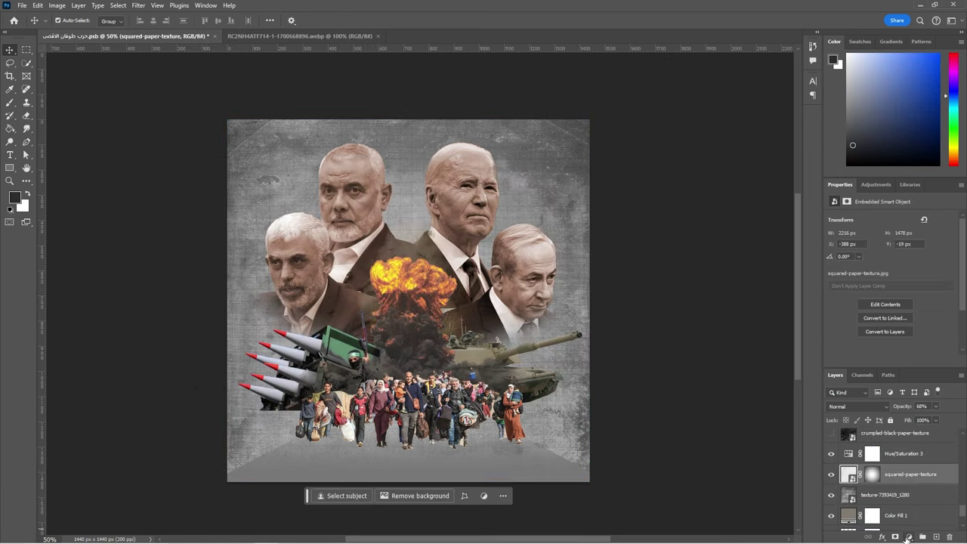
Add a Levels adjustment above the squared-paper texture to darken the background midtones
click(905, 537)
click(855, 363)
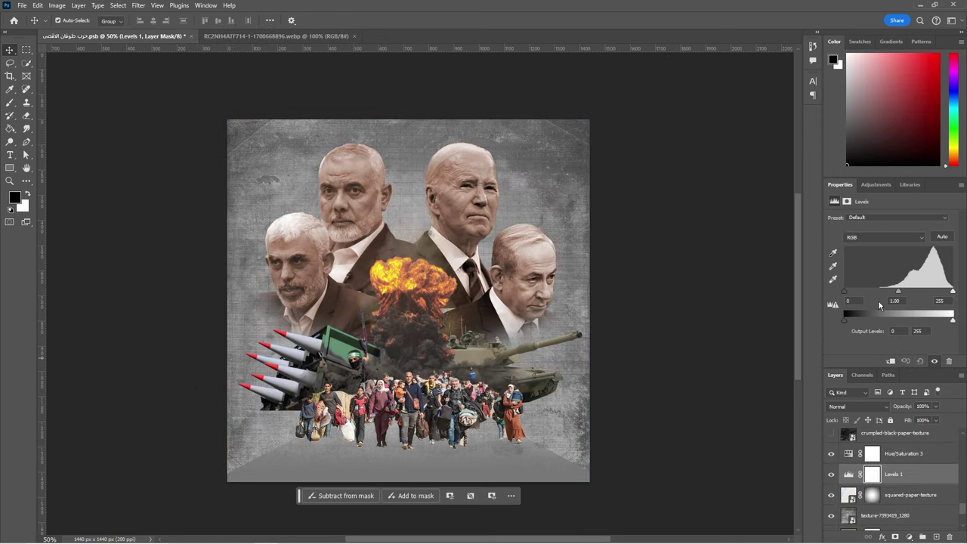
drag(845, 291, 929, 295)
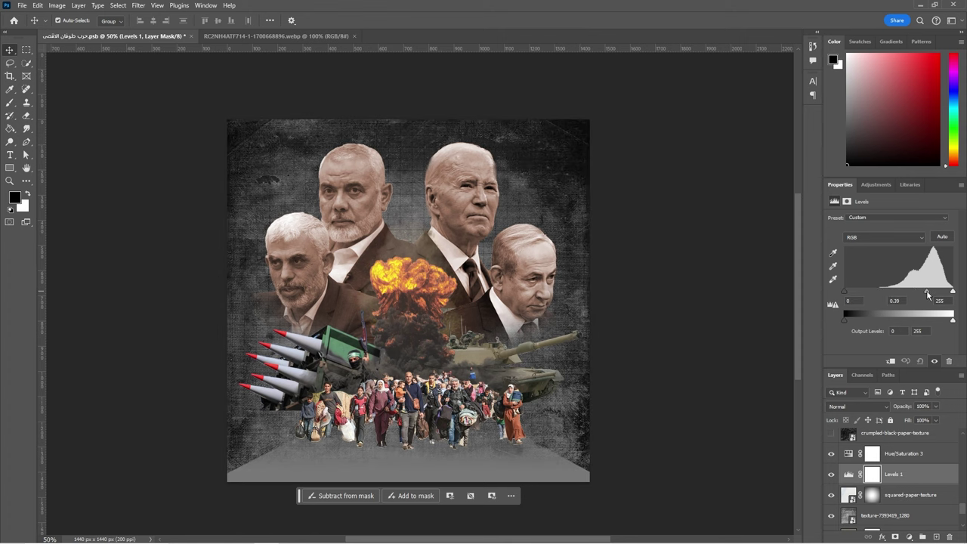
Tint the Rectangle 1 floor dark red with colorized Hue/Saturation, Saturation 50, Lightness -42
right_click(516, 459)
click(528, 466)
click(908, 537)
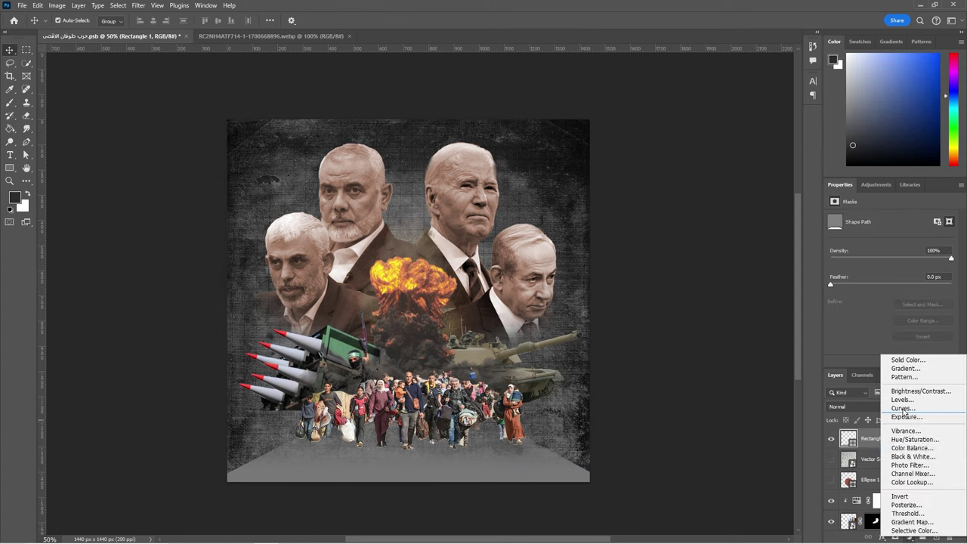
click(913, 439)
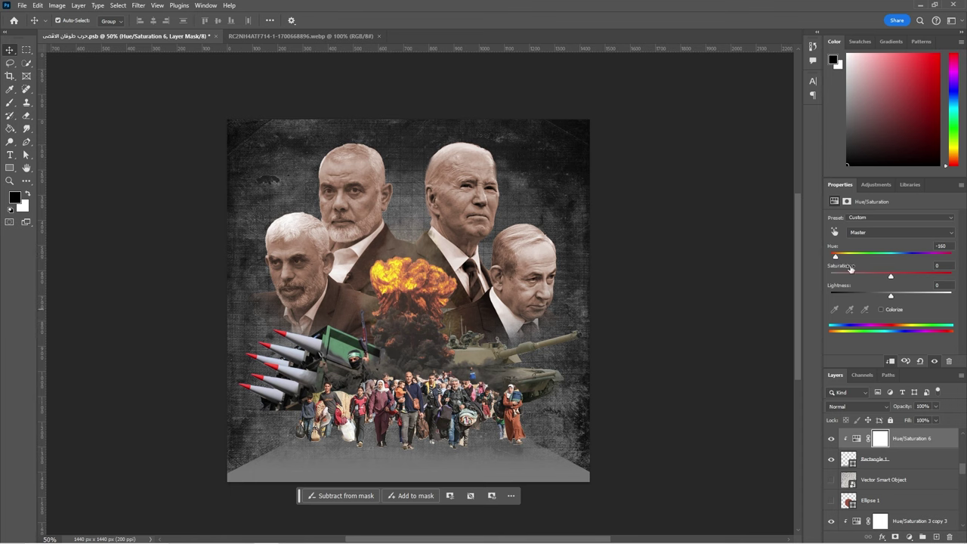
mouse_move(890, 295)
mouse_down()
mouse_move(865, 295)
mouse_move(908, 280)
mouse_up()
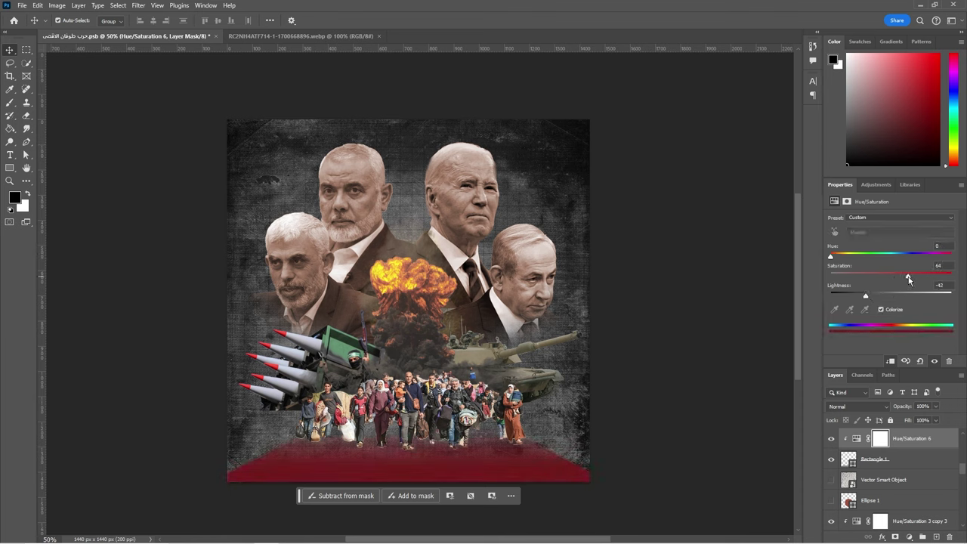
Shift the hue and slightly lighten the red tint on the portraits
click(476, 225)
click(914, 499)
drag(845, 256, 917, 256)
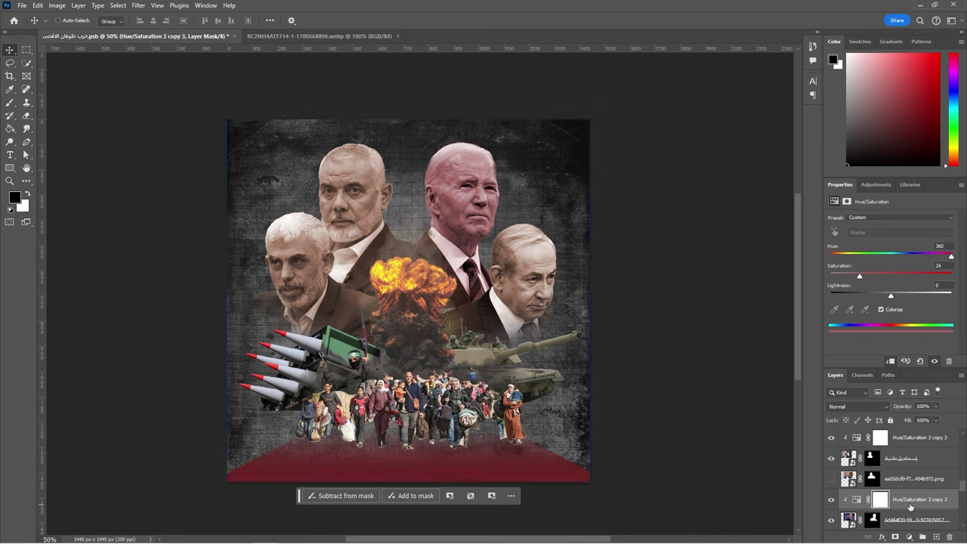
click(917, 438)
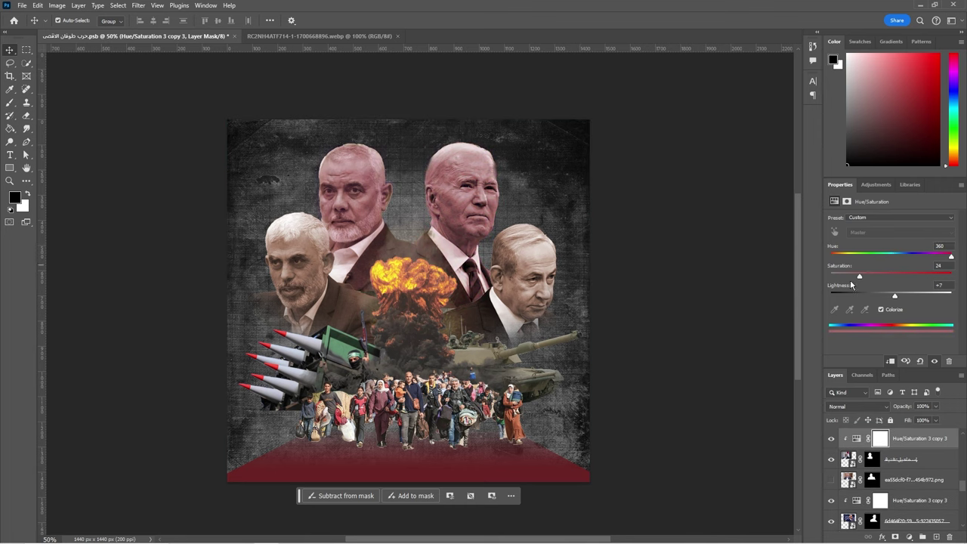
click(548, 276)
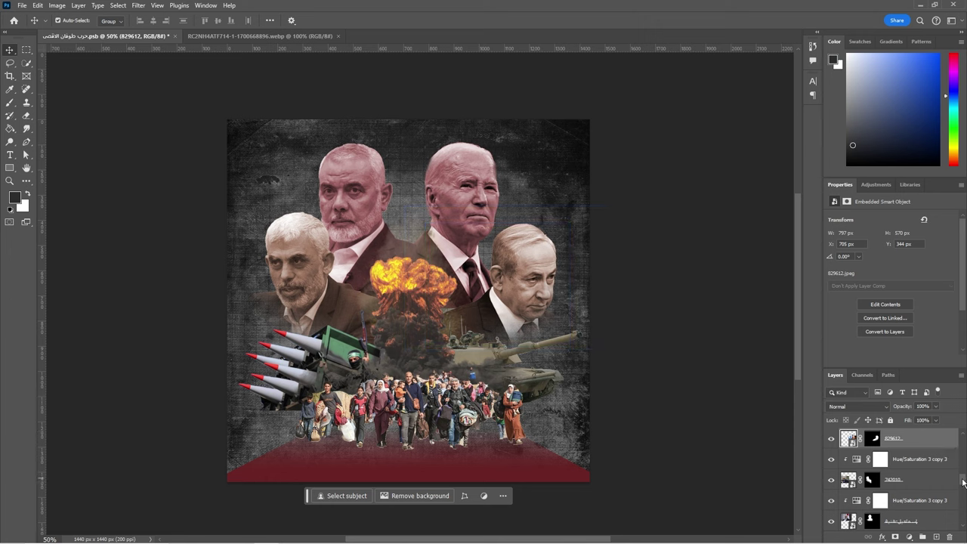
scroll(962, 481, up, 2)
click(918, 458)
click(917, 518)
click(918, 498)
Make the refugee crowd grayscale with a clipped Black & White adjustment
click(413, 317)
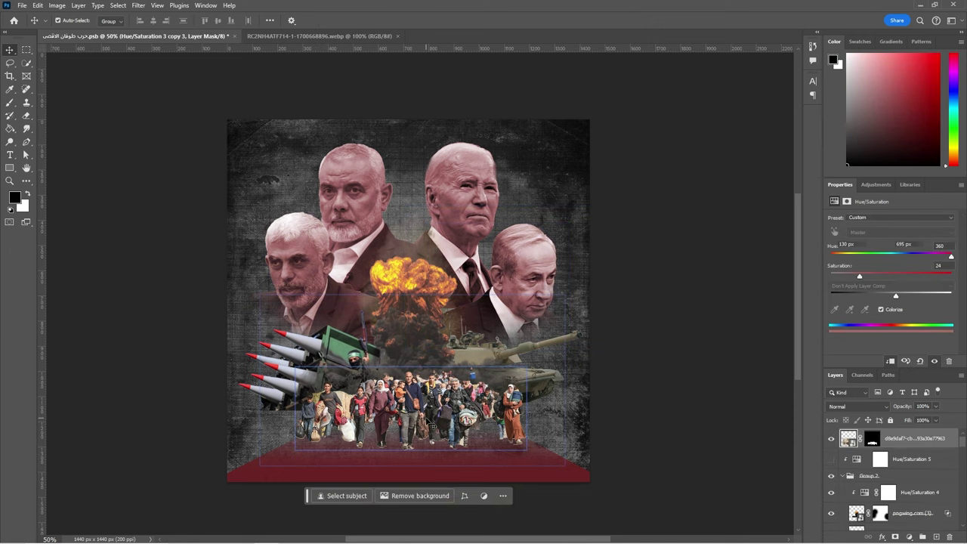
click(908, 536)
click(912, 458)
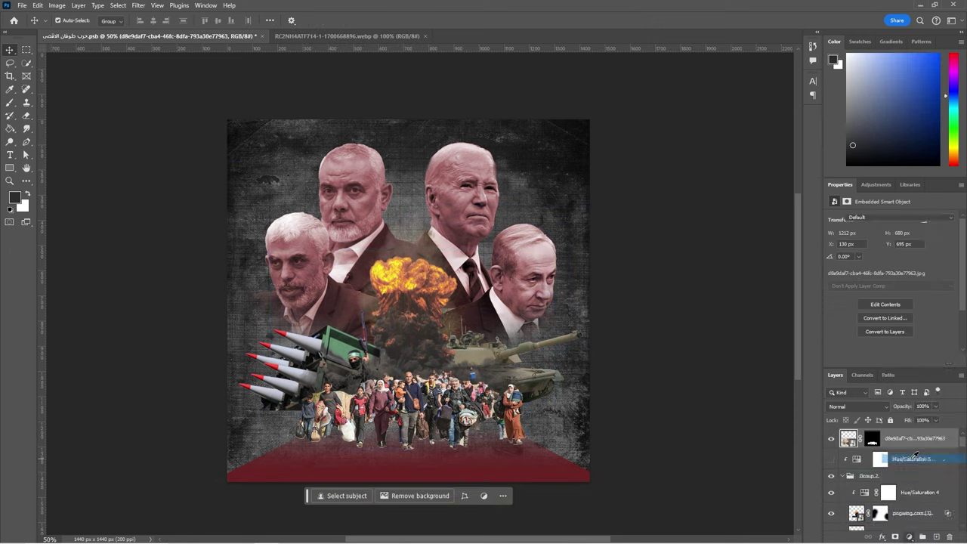
key(ctrl+alt+g)
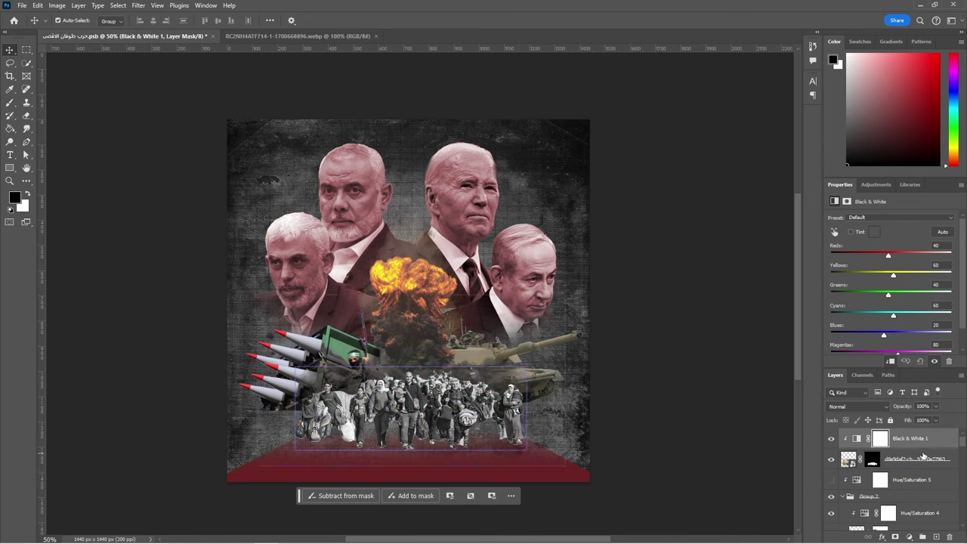
Add a Black & White adjustment above the weapon image layer in the weapons group
click(868, 497)
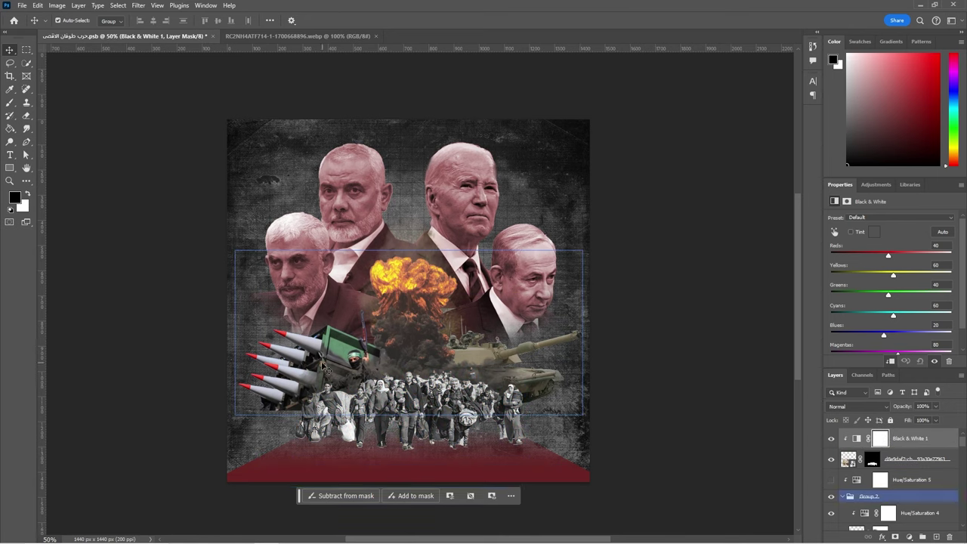
scroll(892, 483, down, 3)
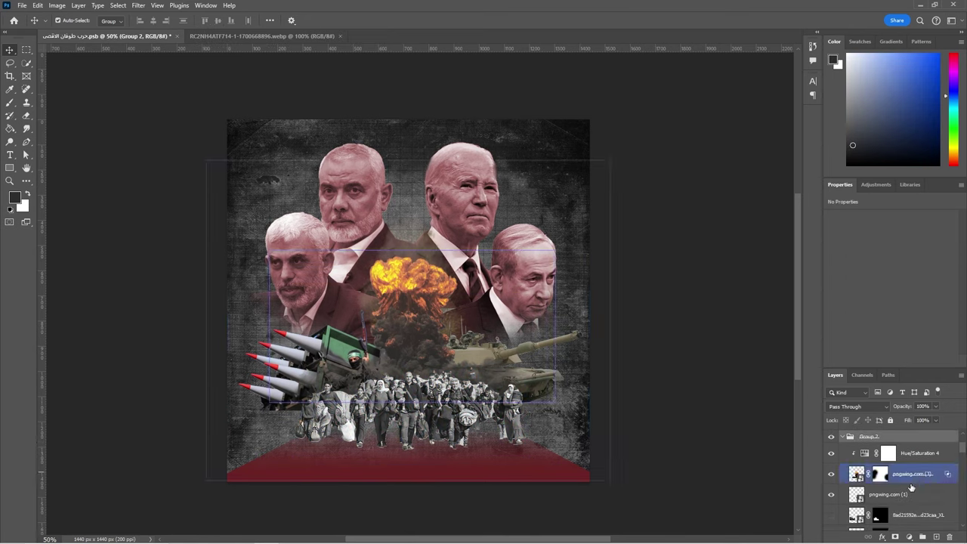
click(887, 494)
click(909, 536)
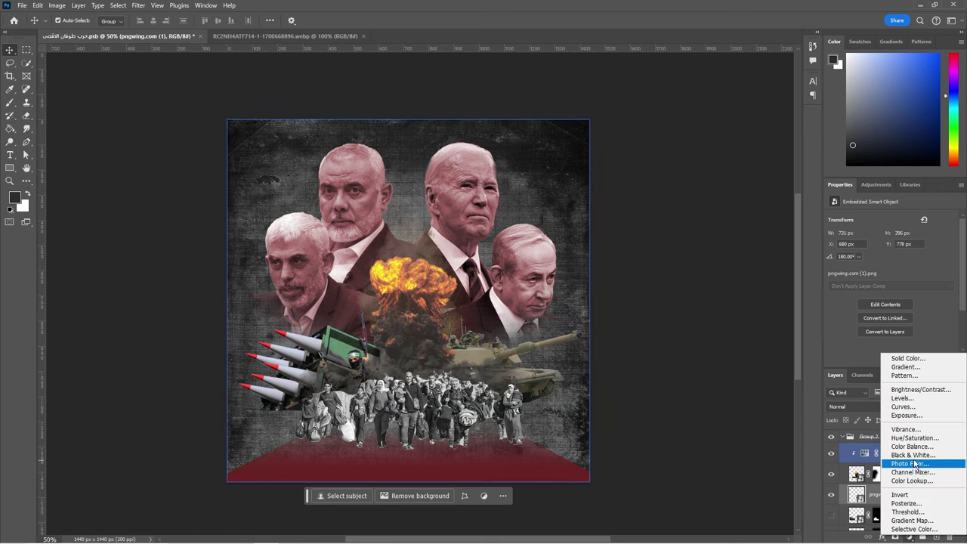
click(913, 455)
Tint the weapons muted green with colorized Hue/Saturation at Hue 96, Lightness -21
click(908, 536)
click(907, 438)
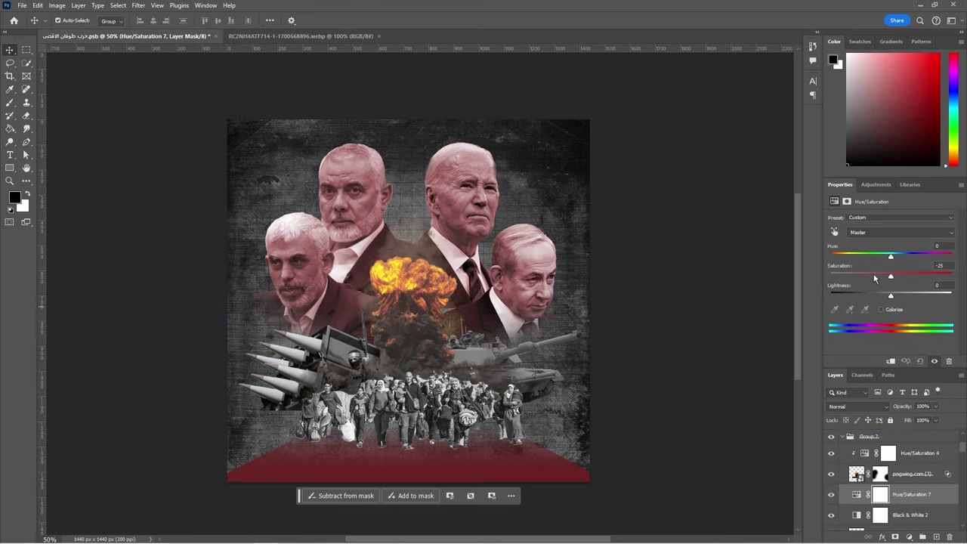
click(880, 309)
drag(877, 276, 861, 278)
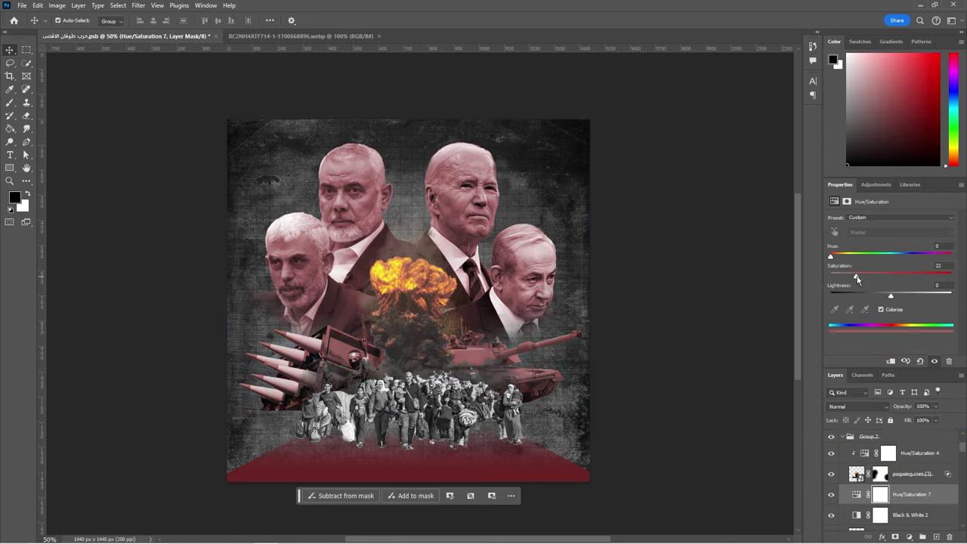
drag(931, 257, 865, 259)
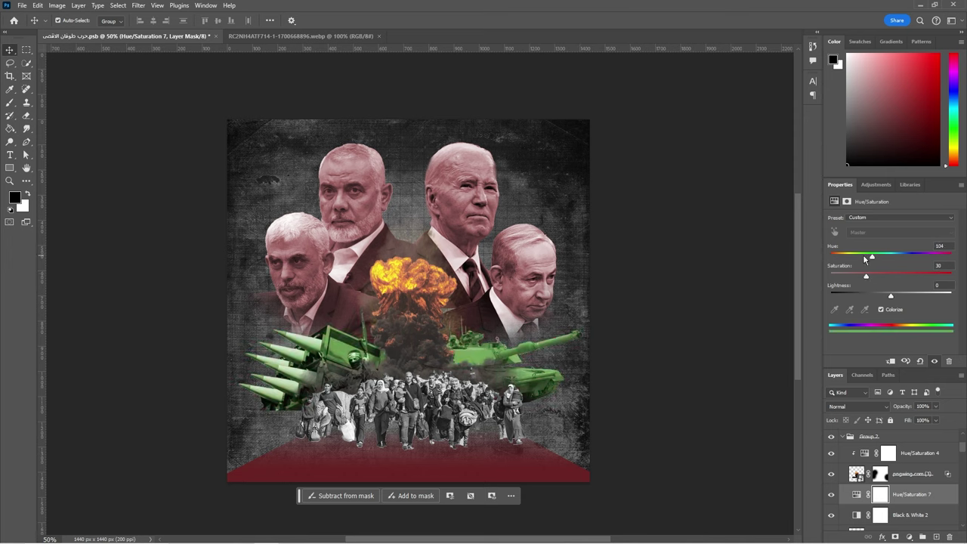
drag(863, 295, 878, 298)
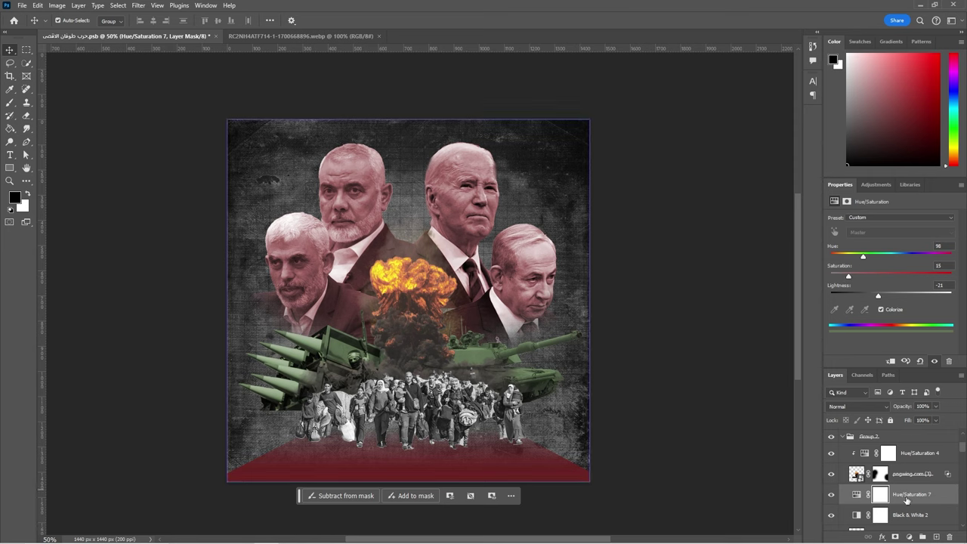
Move the crowd into the weapons group beneath the green tint, deleting its separate Black & White
click(908, 519)
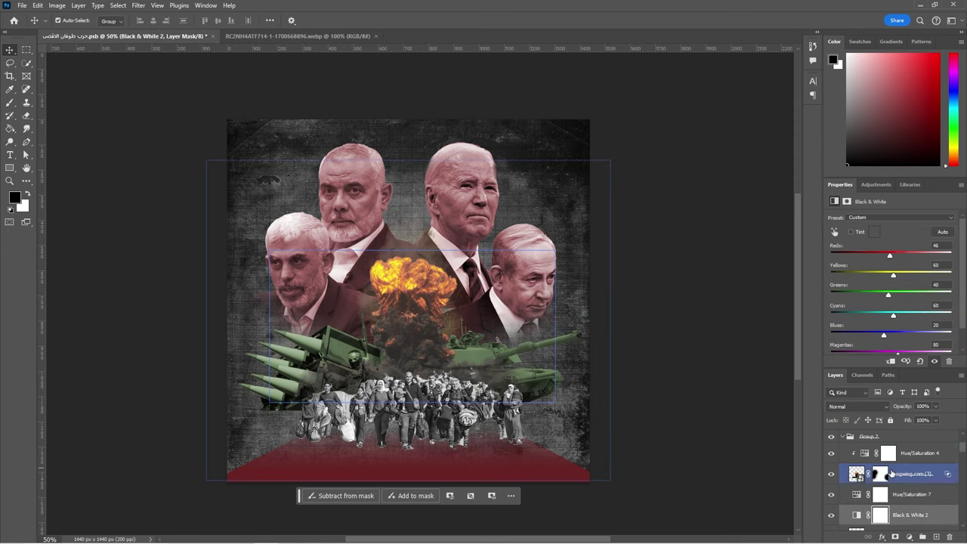
click(442, 412)
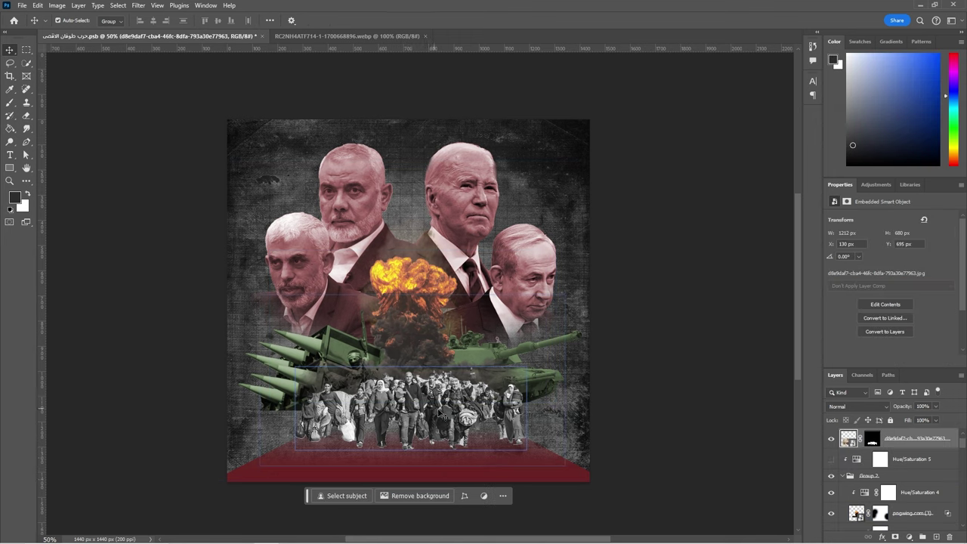
drag(901, 442, 898, 484)
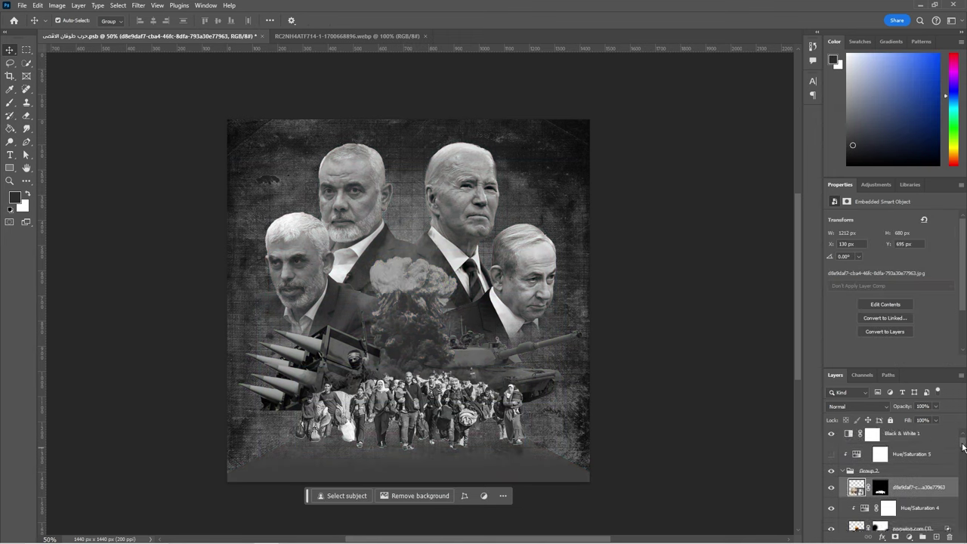
click(906, 433)
key(Delete)
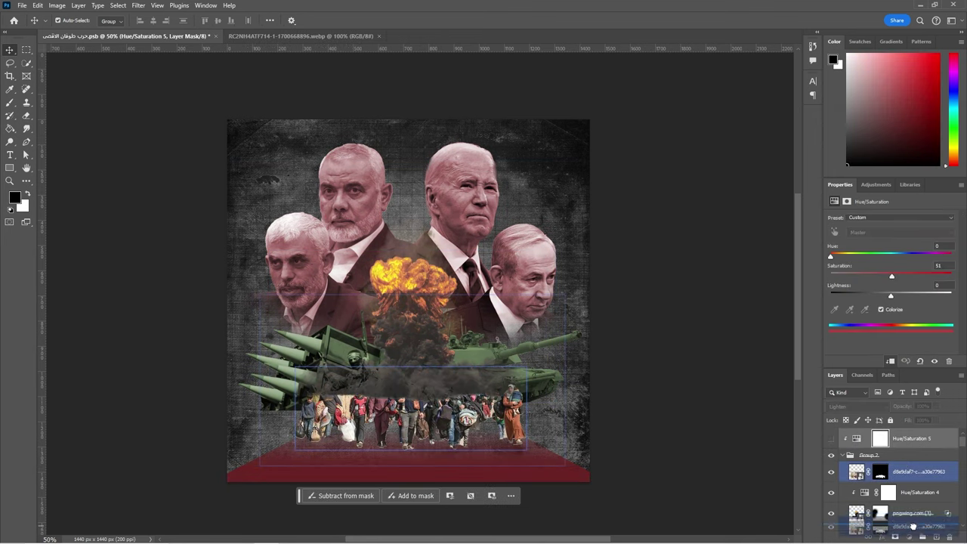
drag(912, 525, 913, 529)
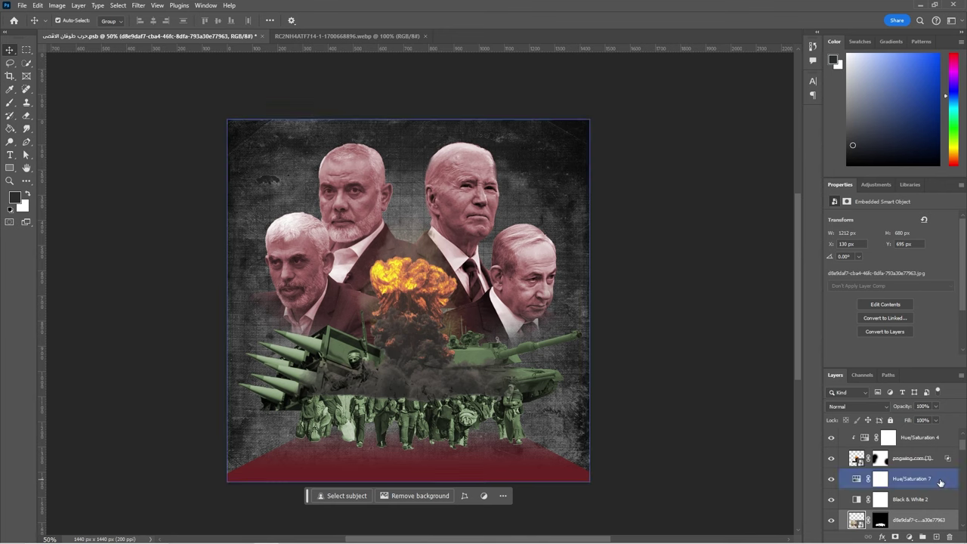
mouse_move(939, 482)
mouse_down()
mouse_move(912, 511)
mouse_move(864, 446)
mouse_up()
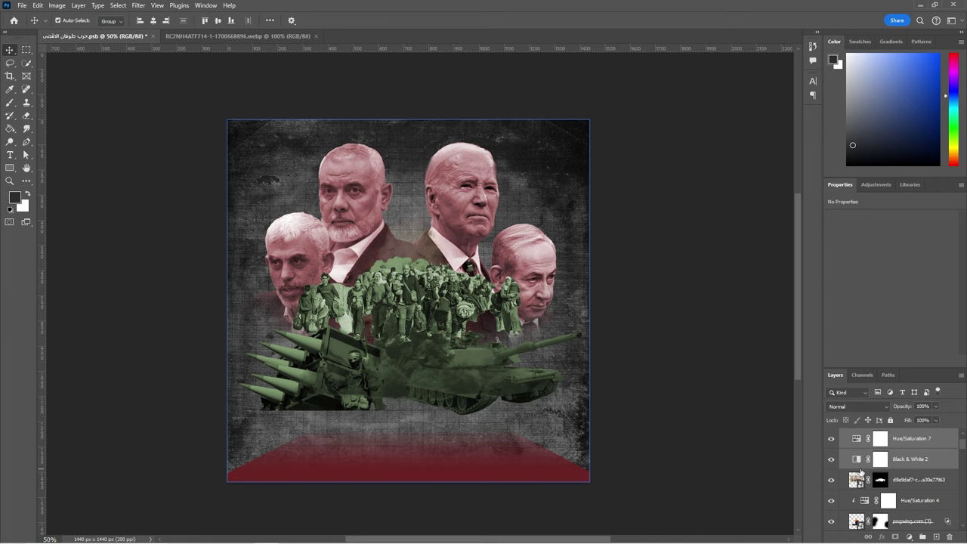
Group the weapons' Black & White adjustment so the green tint stays off the explosion
click(859, 466)
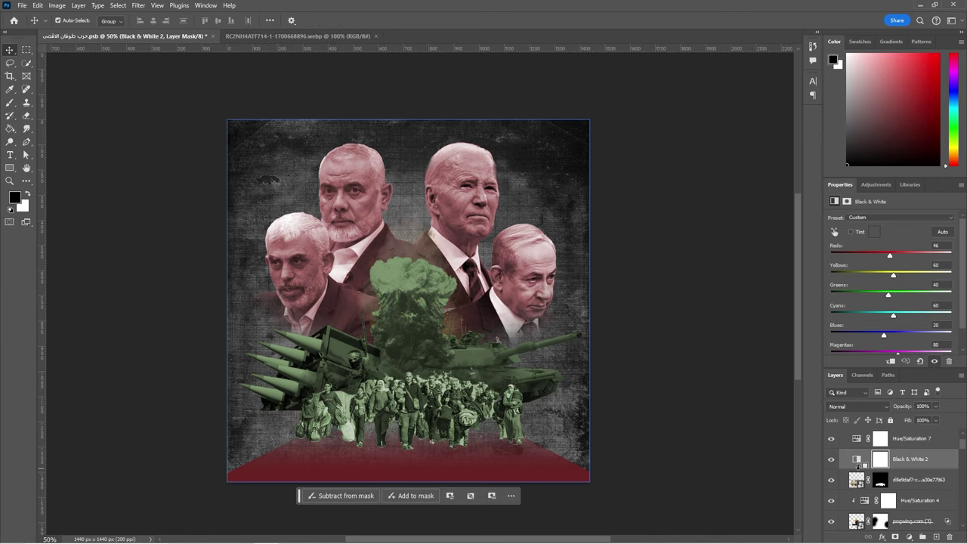
key(ctrl+g)
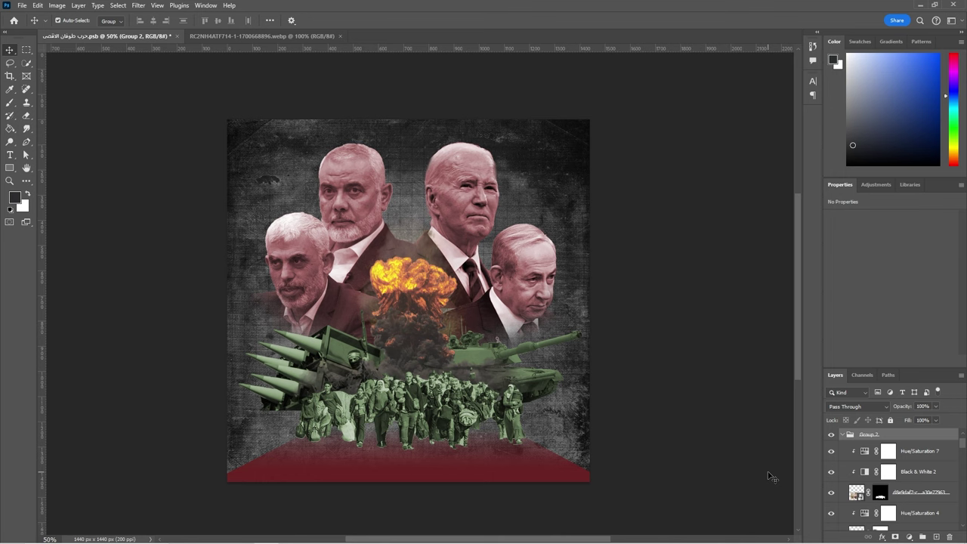
click(887, 450)
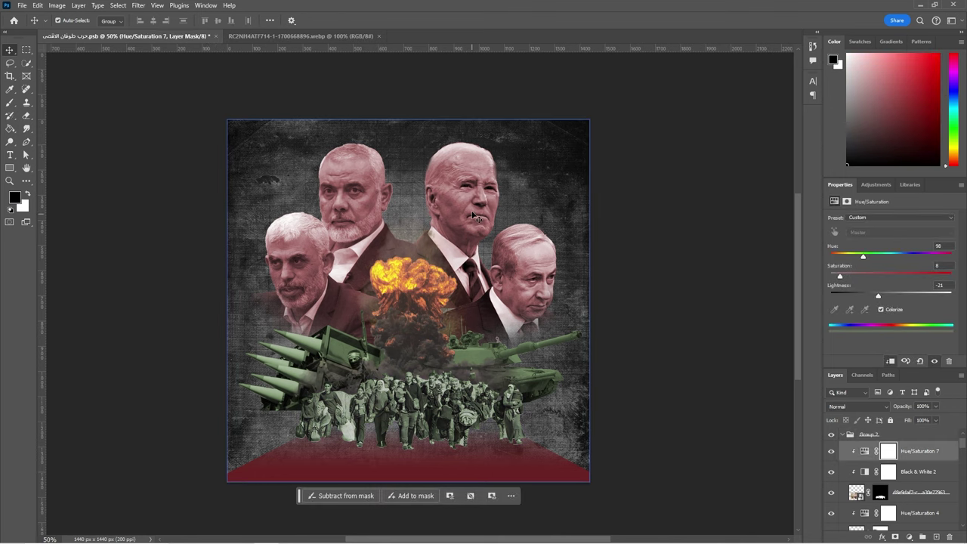
scroll(891, 484, down, 2)
click(918, 500)
click(909, 536)
Try Brightness/Contrast and Levels adjustments on the collage, then remove both
click(914, 391)
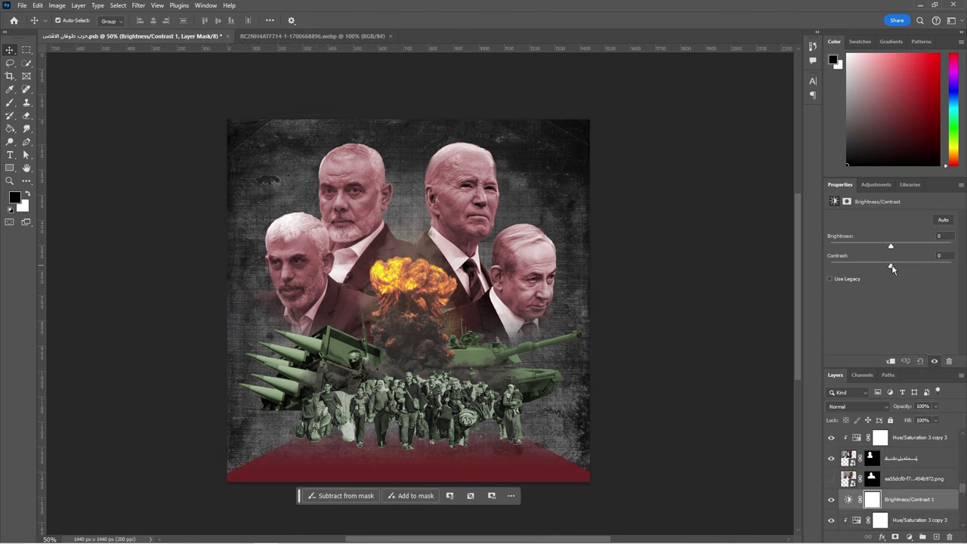
click(906, 500)
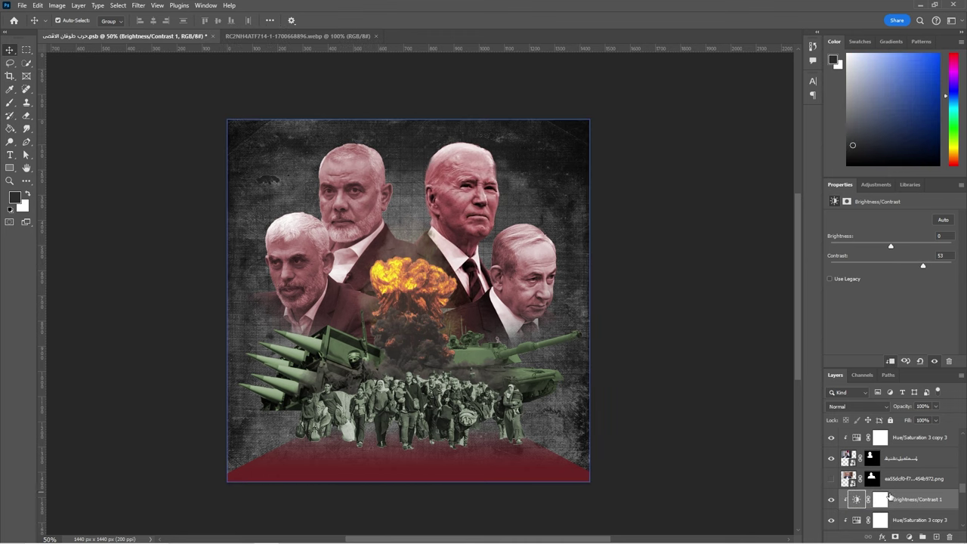
key(ctrl+z)
click(908, 536)
click(914, 402)
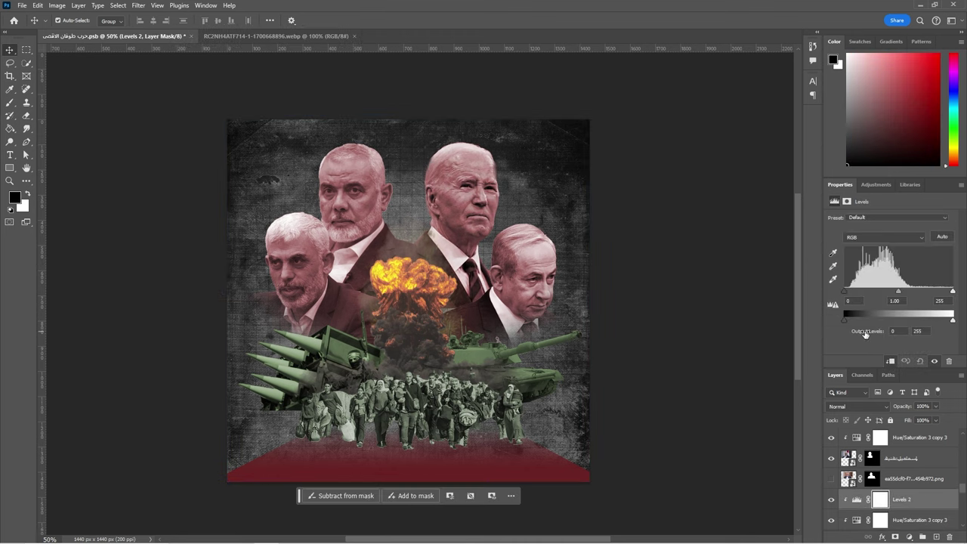
drag(898, 291, 850, 294)
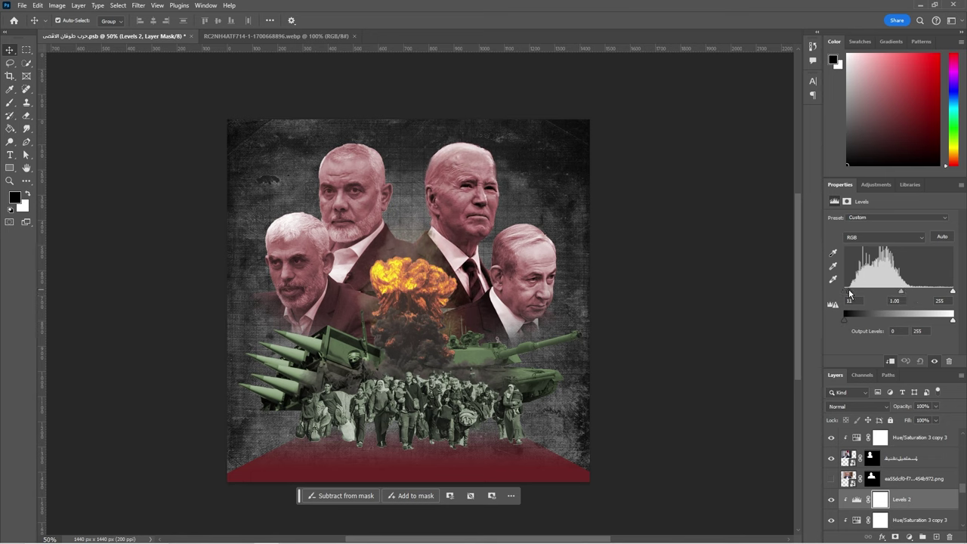
key(ctrl+z)
key(Delete)
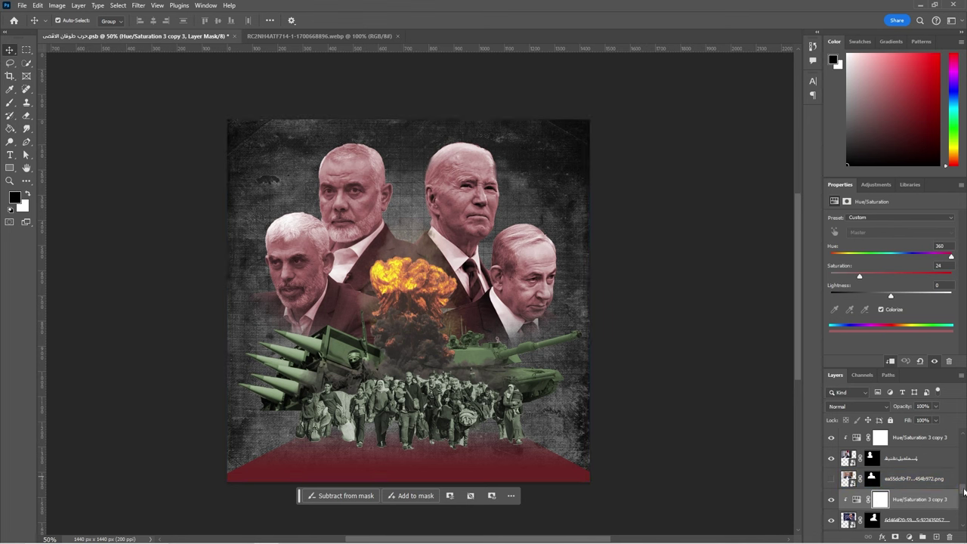
Add a Color Lookup with the FoggyNight look on top, faded to 15% opacity
drag(962, 491, 963, 434)
click(914, 438)
click(909, 537)
click(853, 450)
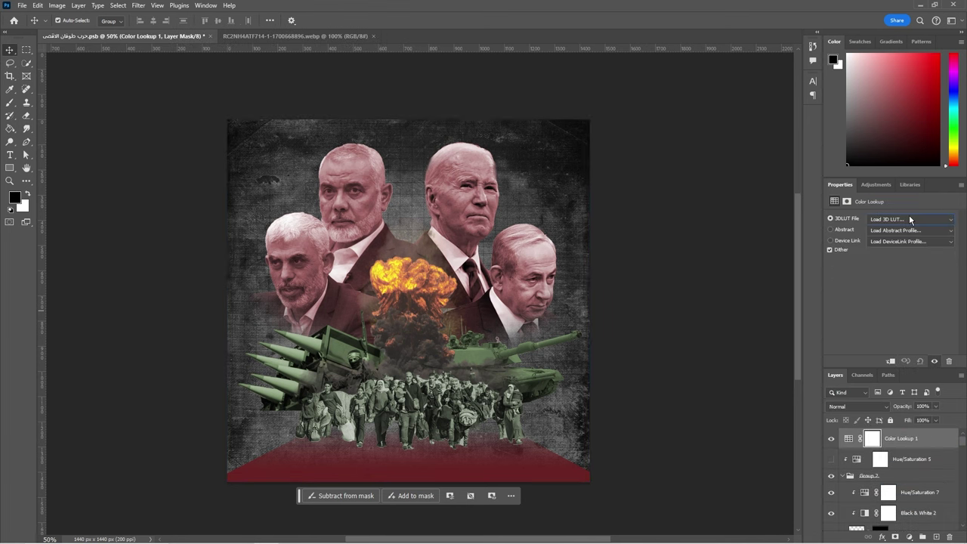
click(910, 219)
click(899, 227)
click(895, 220)
click(883, 222)
click(883, 222)
click(880, 316)
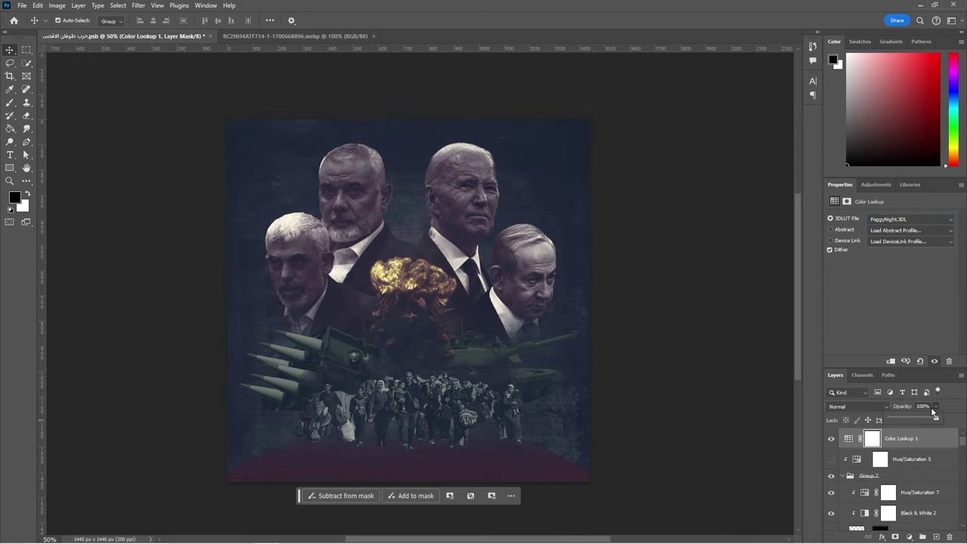
drag(934, 413, 901, 420)
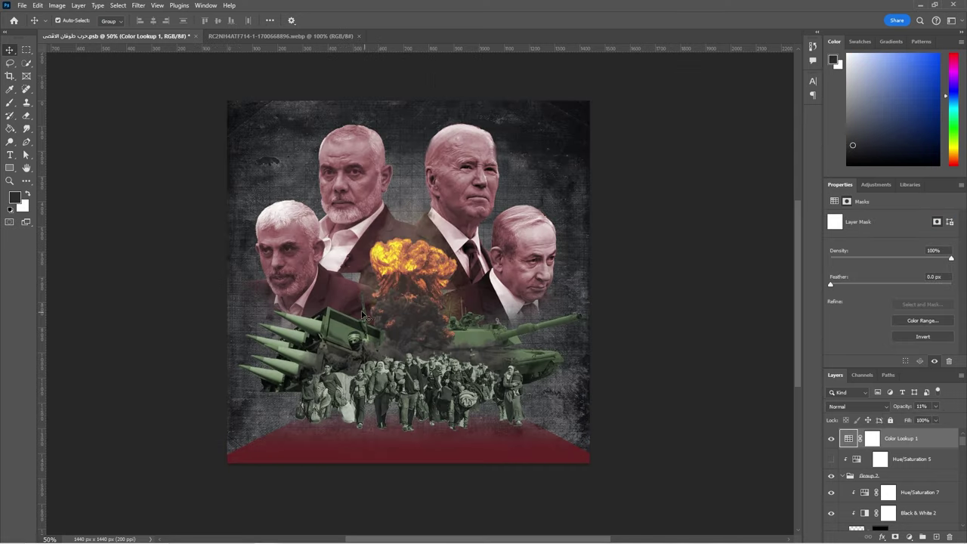
Enable Auto-Select and pick the green tint Hue/Saturation 7 from the canvas
key(Delete)
key(Delete)
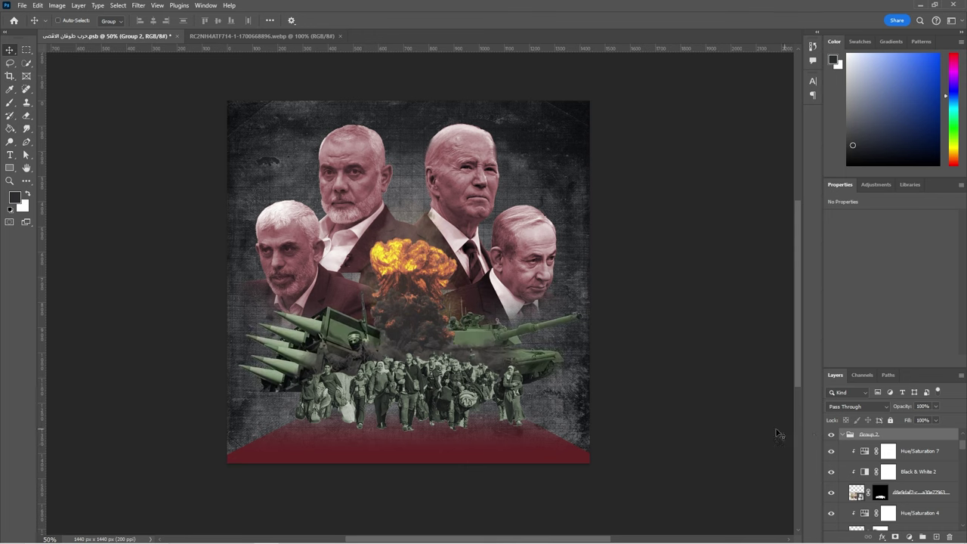
key(Delete)
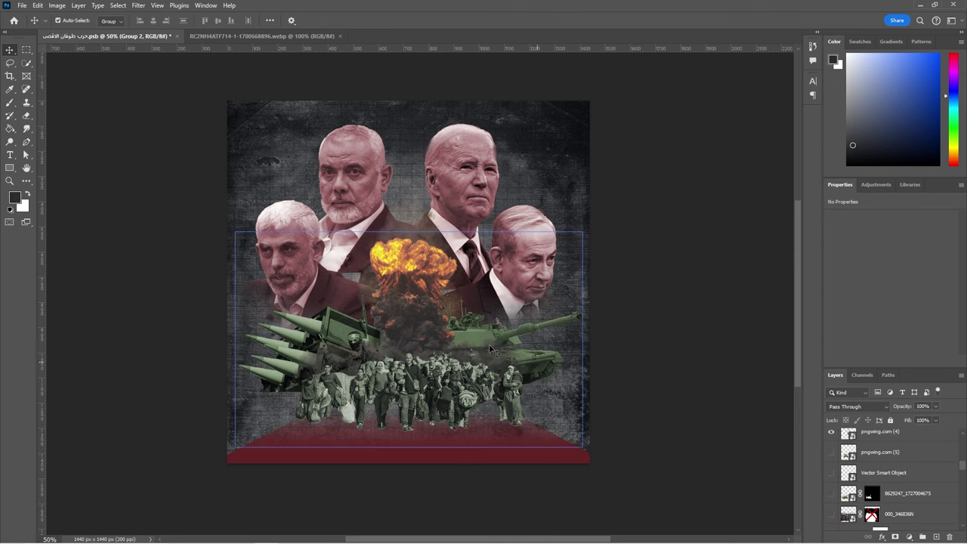
right_click(491, 350)
click(514, 353)
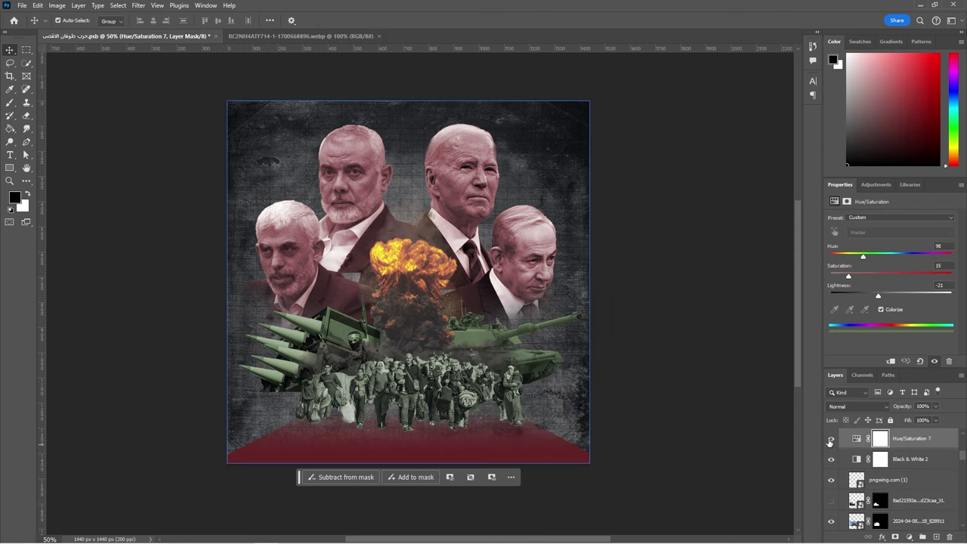
double_click(828, 440)
click(912, 445)
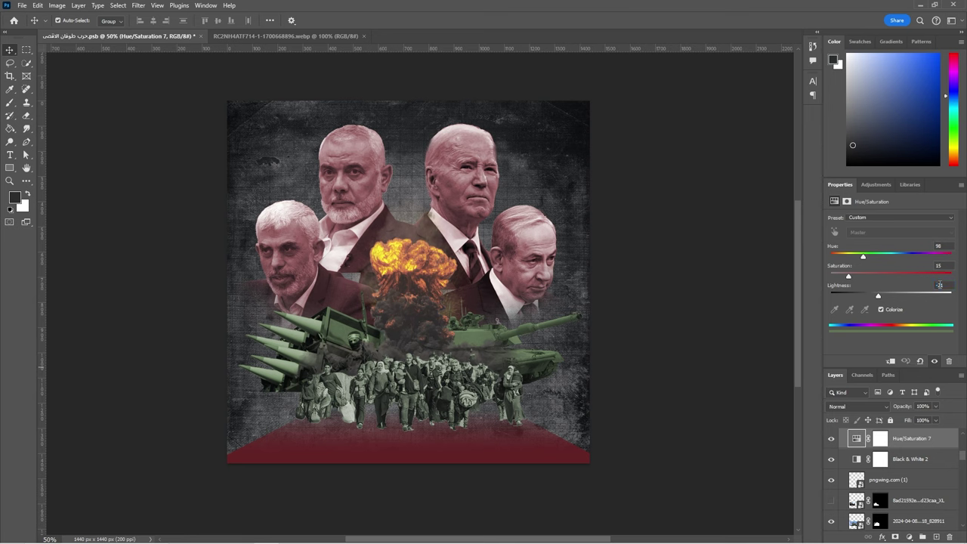
key(ctrl+z)
key(ctrl+z)
key(ctrl+z)
key(ctrl+z)
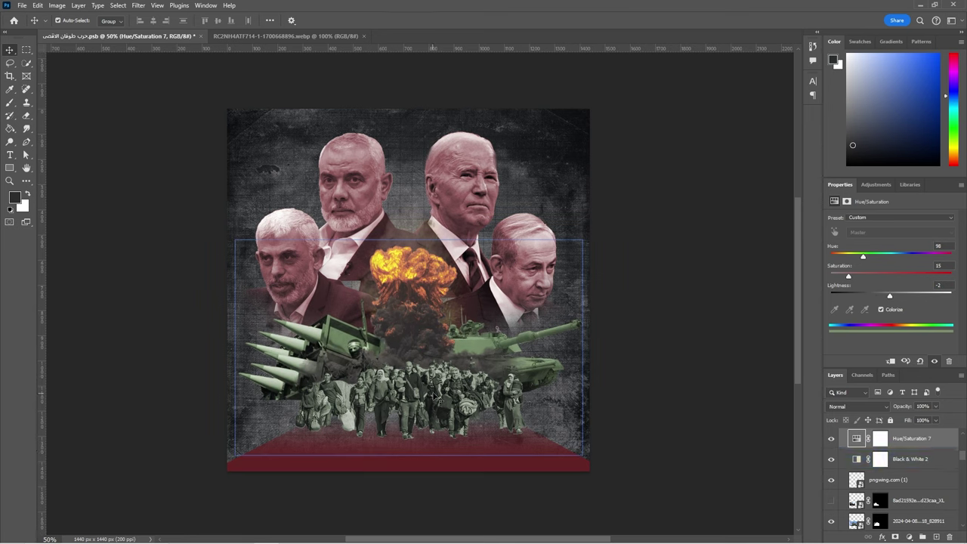
key(ctrl+z)
key(ctrl+z)
Select the green tint's mask, then pick the Rectangle 1 floor layer from the canvas
click(899, 454)
scroll(963, 451, down, 1)
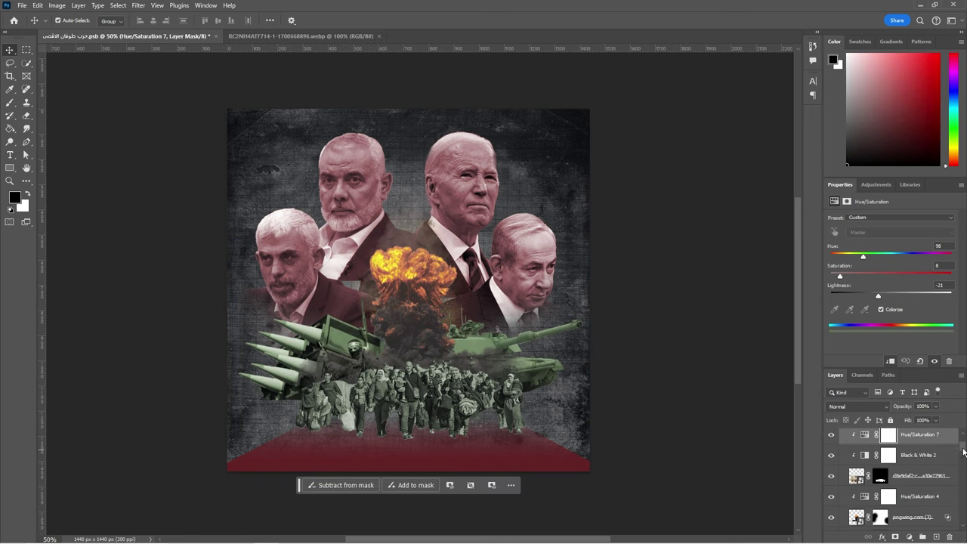
right_click(528, 465)
click(563, 398)
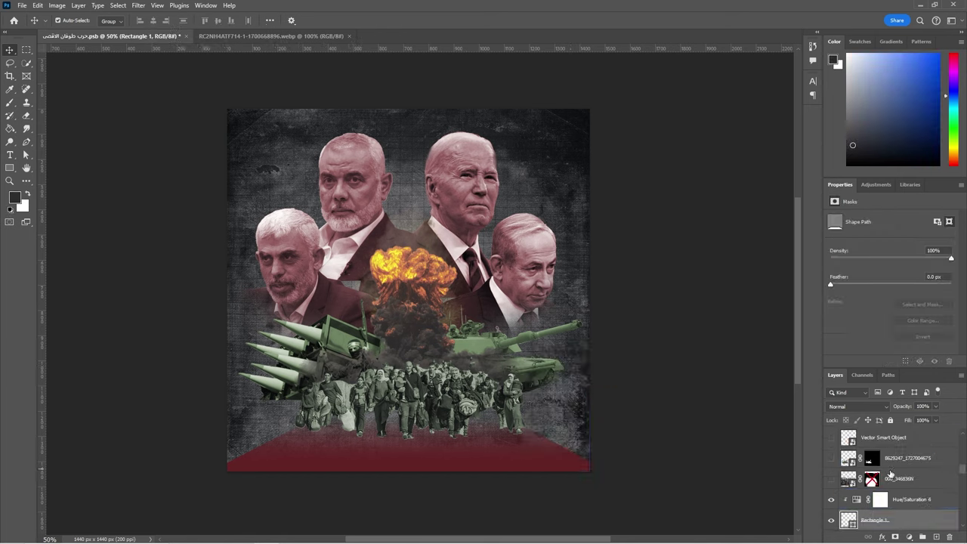
Darken the red floor by lowering Hue/Saturation 6 Lightness to -57
double_click(830, 519)
click(723, 209)
click(9, 168)
click(114, 21)
click(880, 499)
drag(865, 297, 858, 296)
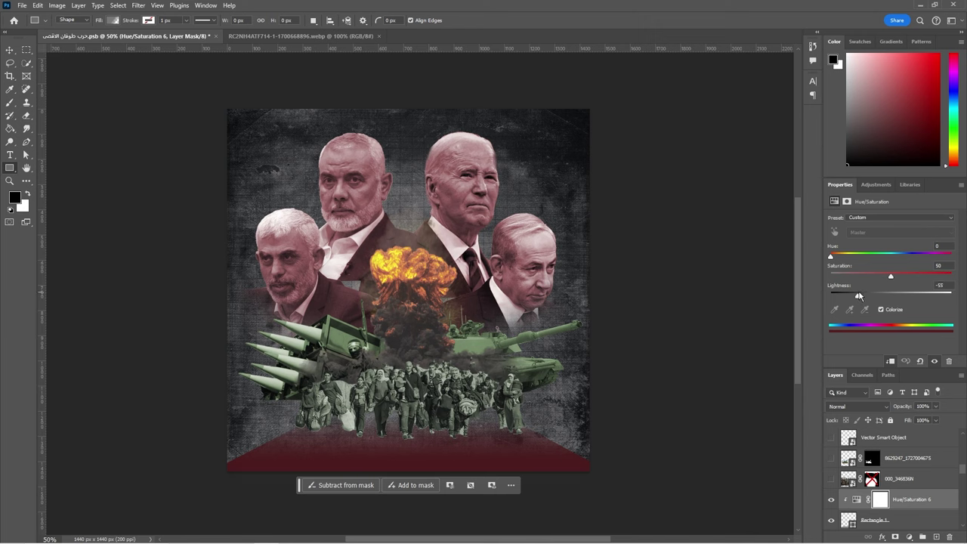
Convert the floor adjustment to a smart object and apply an Add Noise filter
right_click(907, 499)
click(884, 410)
click(138, 5)
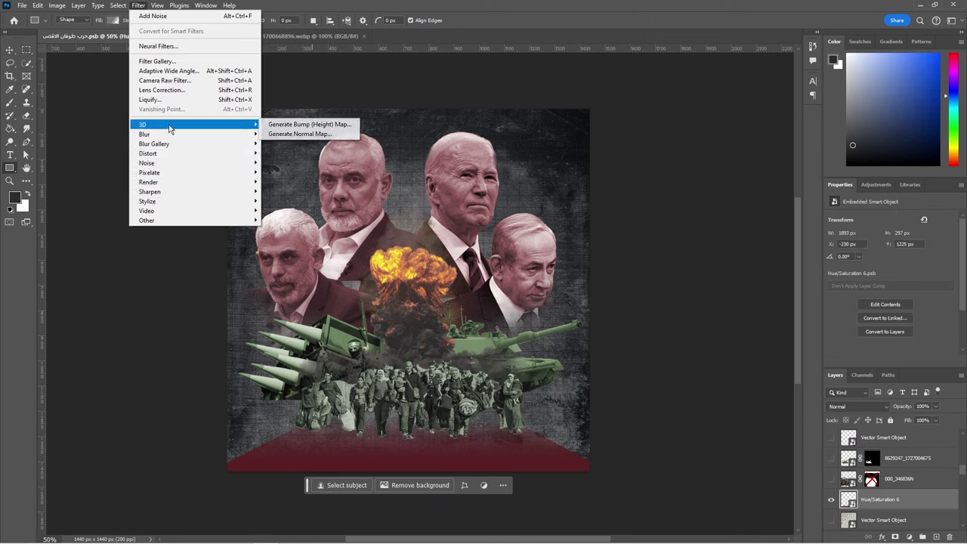
click(284, 163)
drag(442, 250, 414, 254)
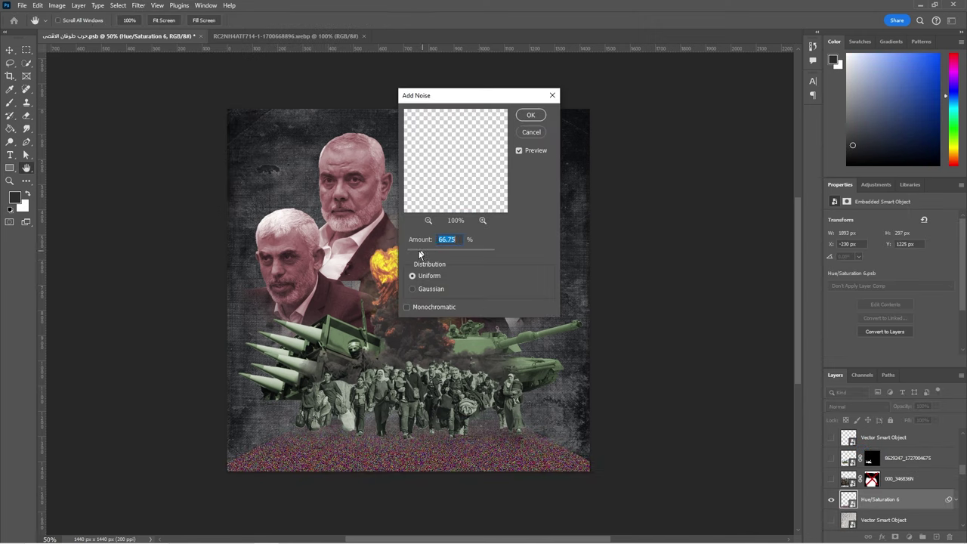
click(530, 115)
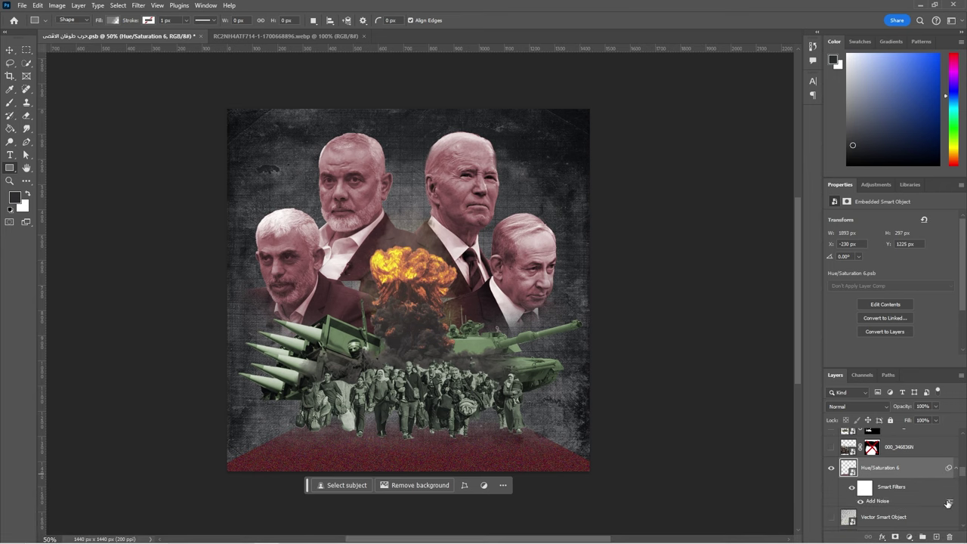
Set the Add Noise filter's blending mode to Luminosity
double_click(948, 503)
click(680, 242)
click(679, 364)
click(746, 248)
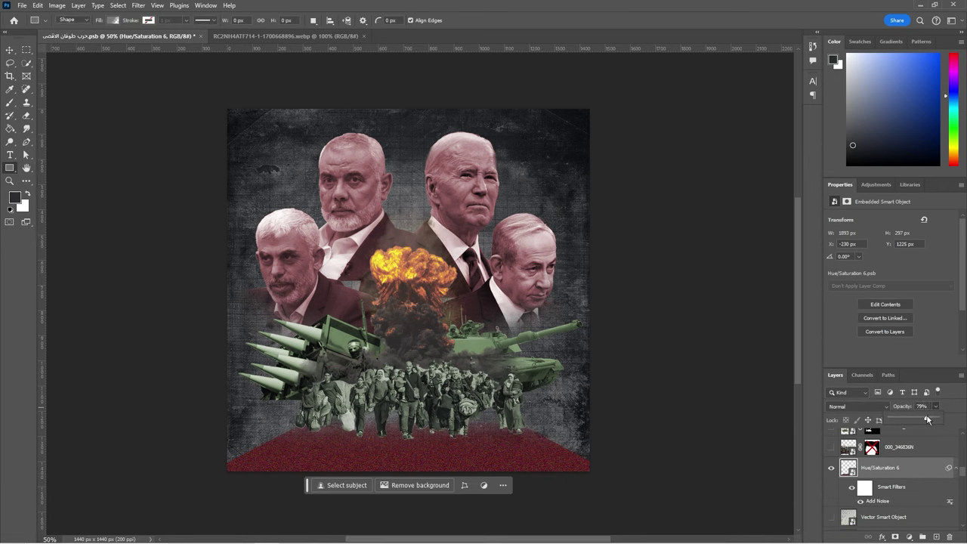
double_click(950, 501)
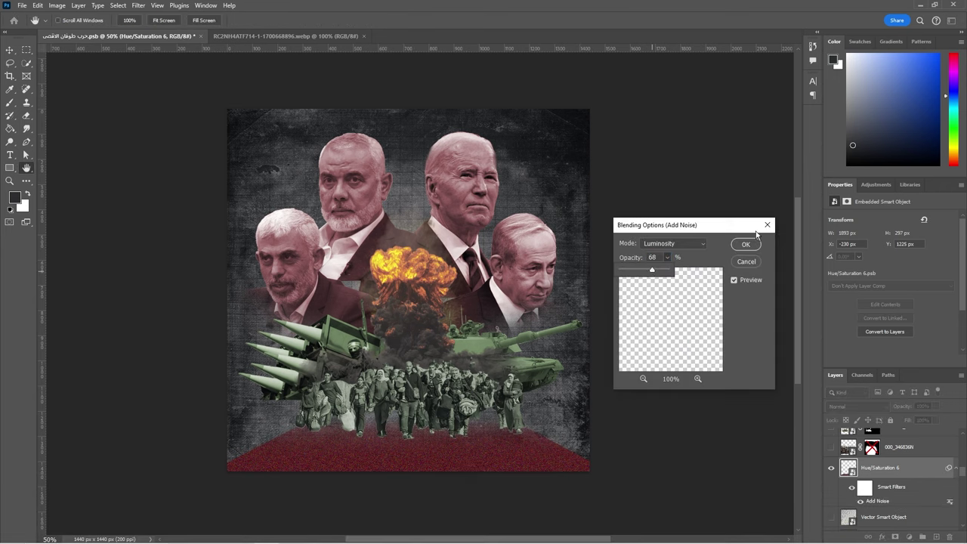
key(Return)
Narrow the floor with Free Transform and centre it under the crowd
key(ctrl+t)
key(Return)
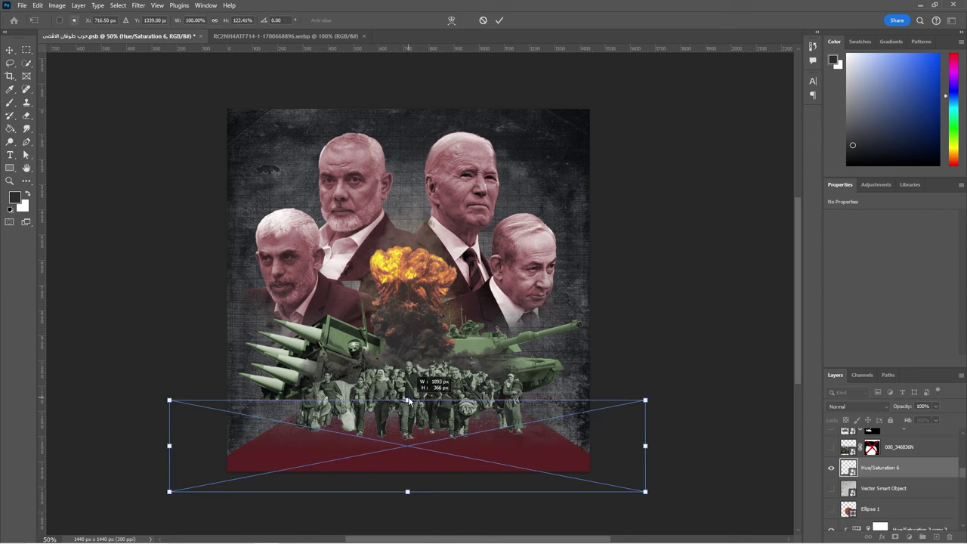
drag(169, 446, 185, 446)
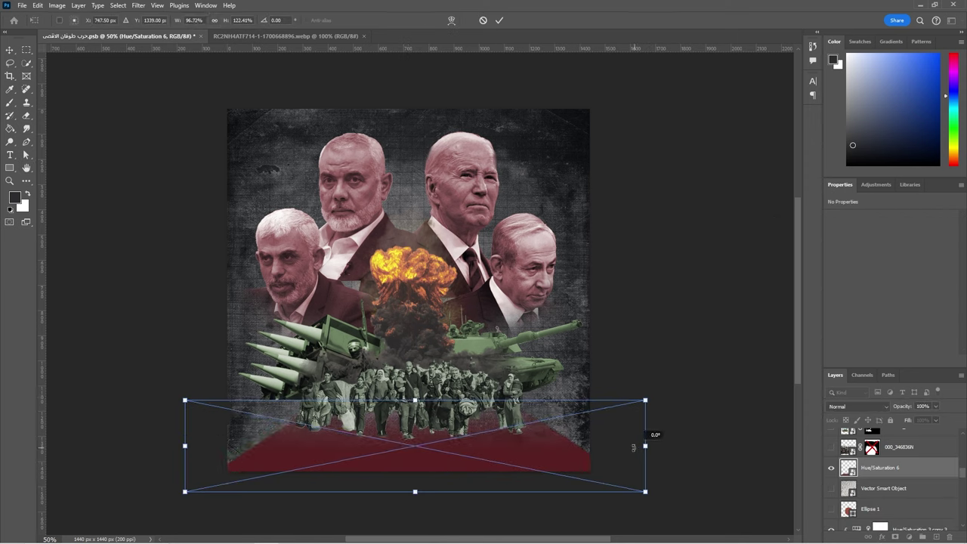
drag(644, 445, 632, 446)
drag(401, 465, 405, 465)
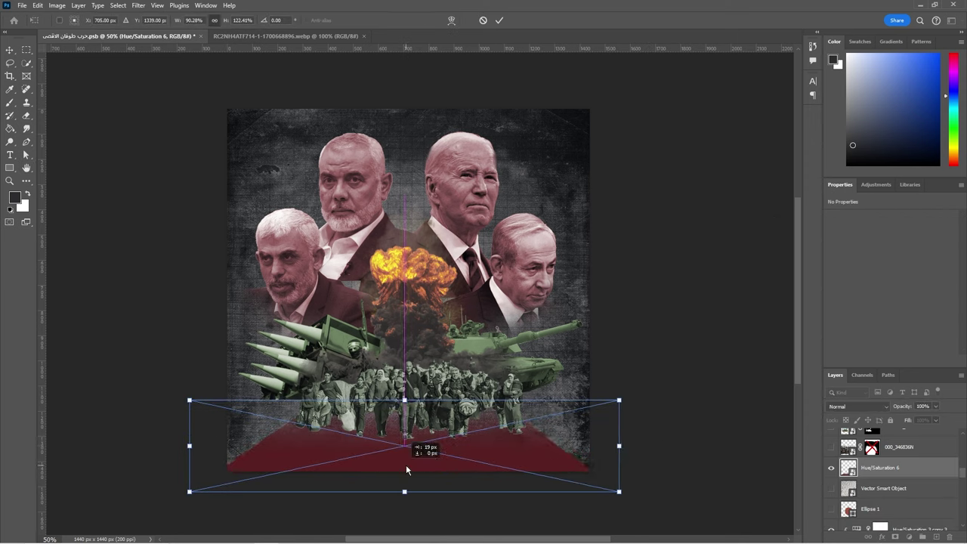
drag(190, 446, 192, 450)
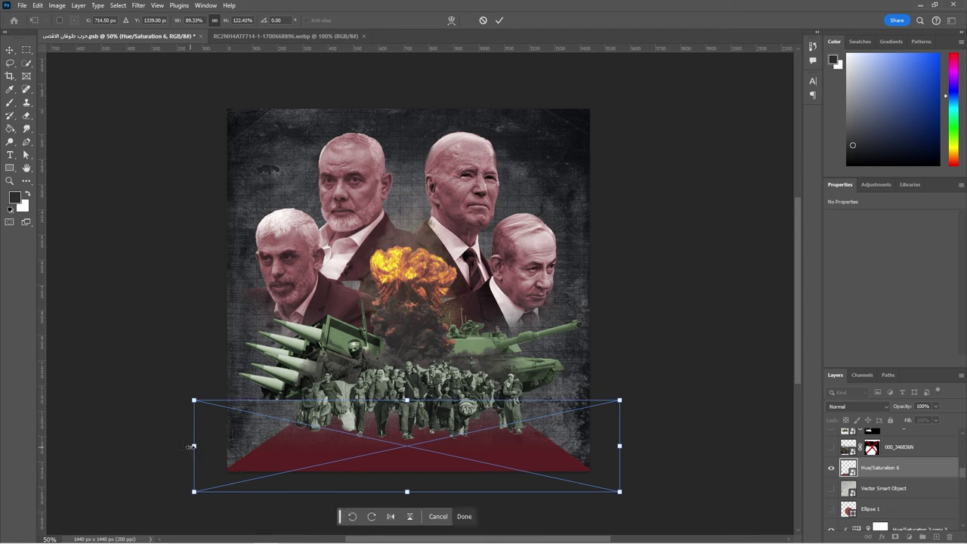
key(Return)
Blend the floor's darkest tones into the background with Blend If black point 53
double_click(949, 501)
key(Tab)
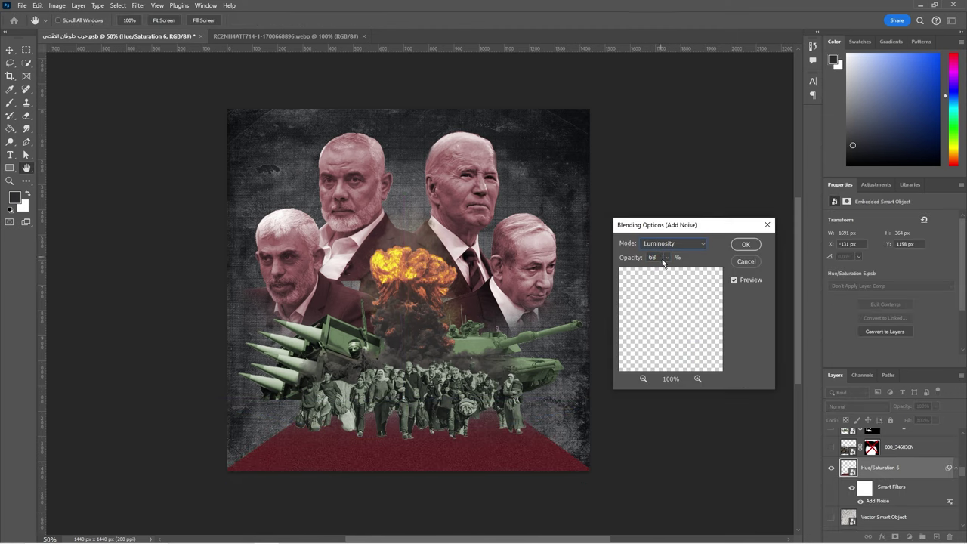
click(746, 245)
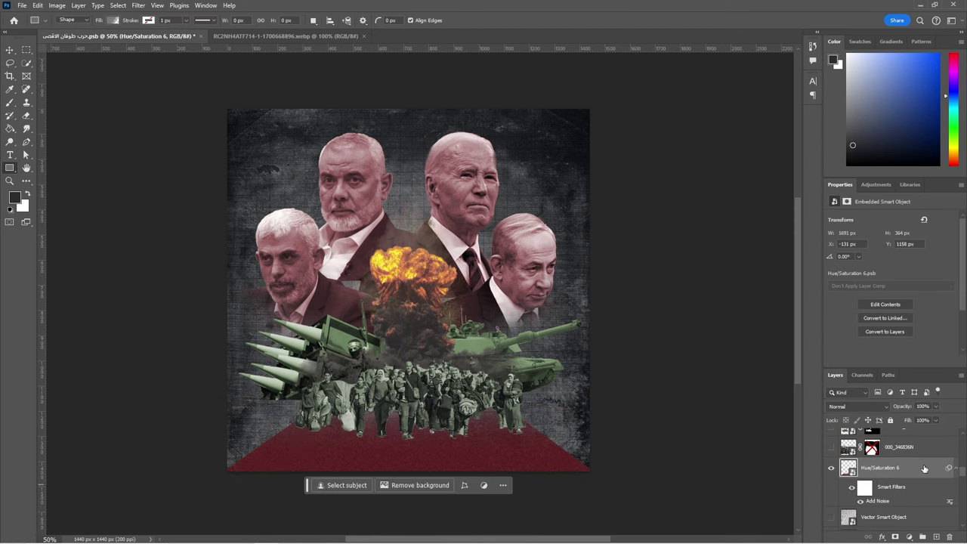
double_click(923, 469)
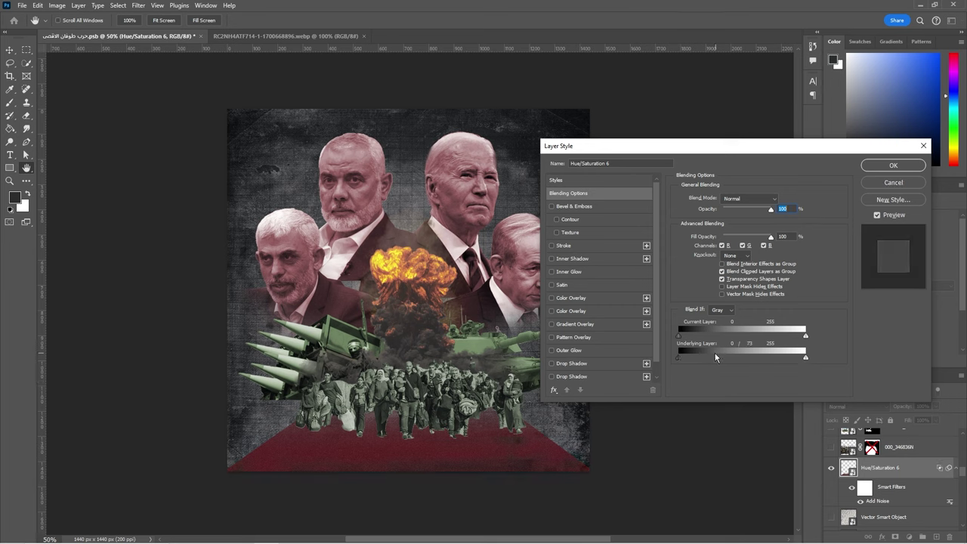
drag(682, 334, 705, 342)
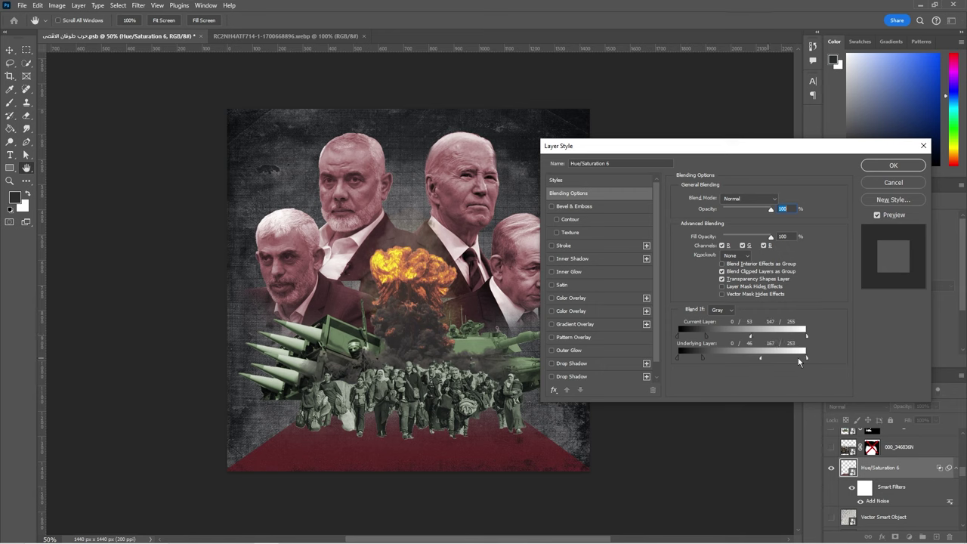
Confirm the Hue/Saturation 6 blending options and duplicate the crowd layer as a smart object
click(893, 166)
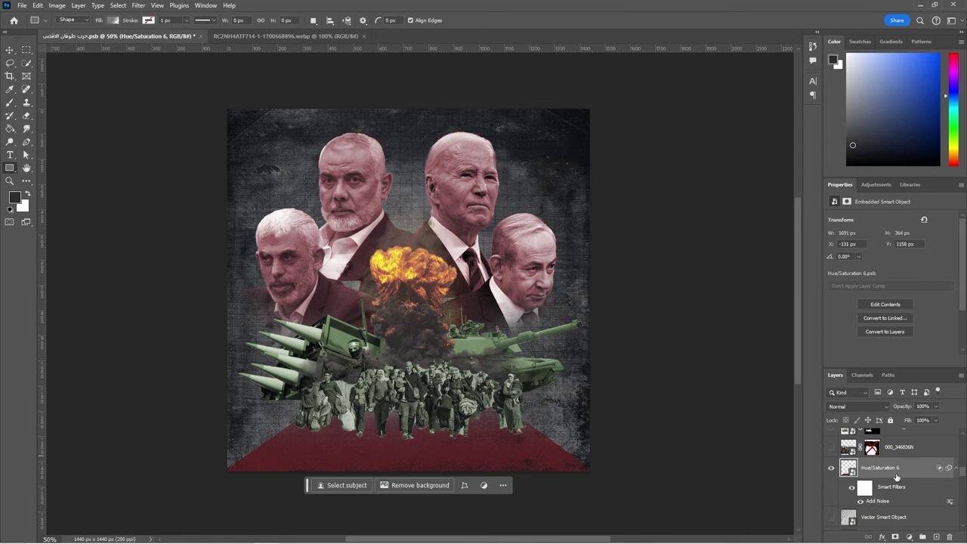
scroll(962, 473, up, 5)
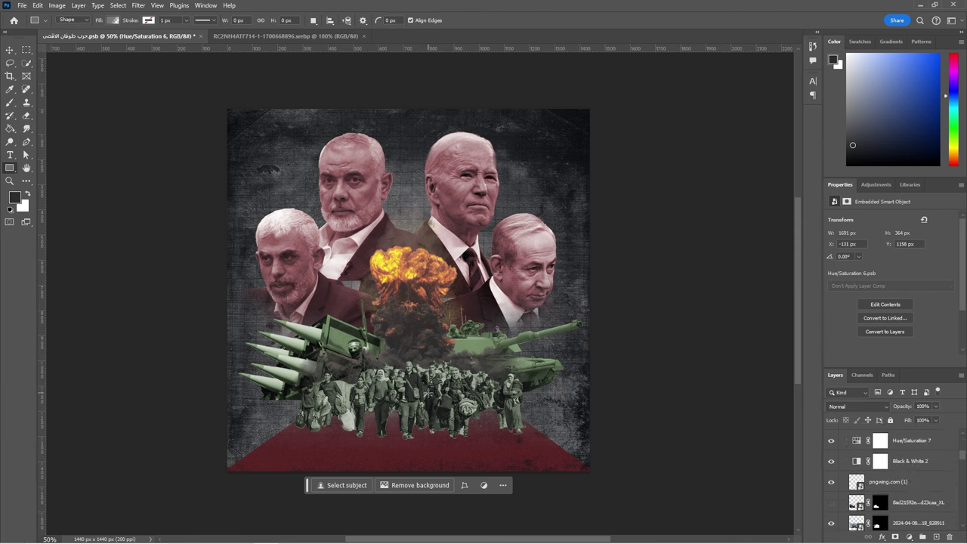
key(v)
click(856, 492)
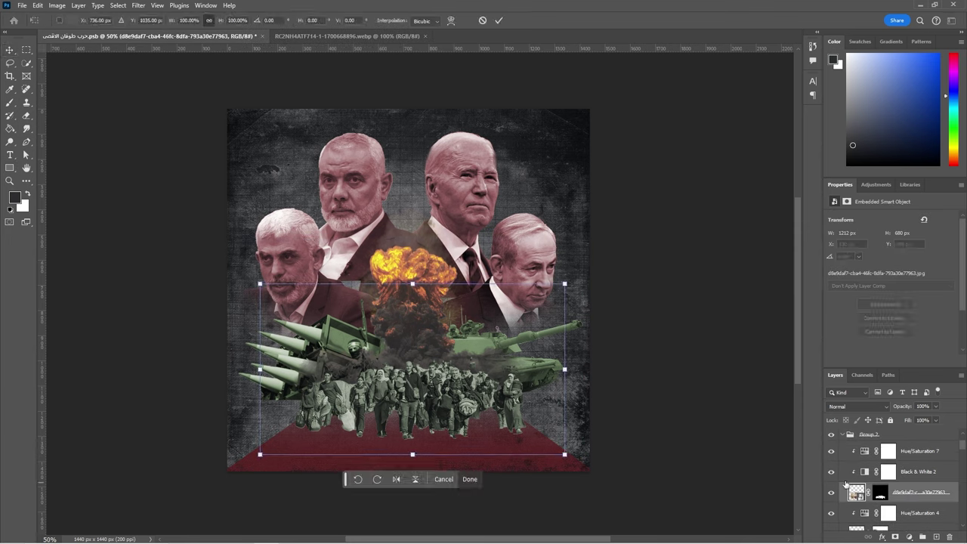
drag(856, 495, 906, 465)
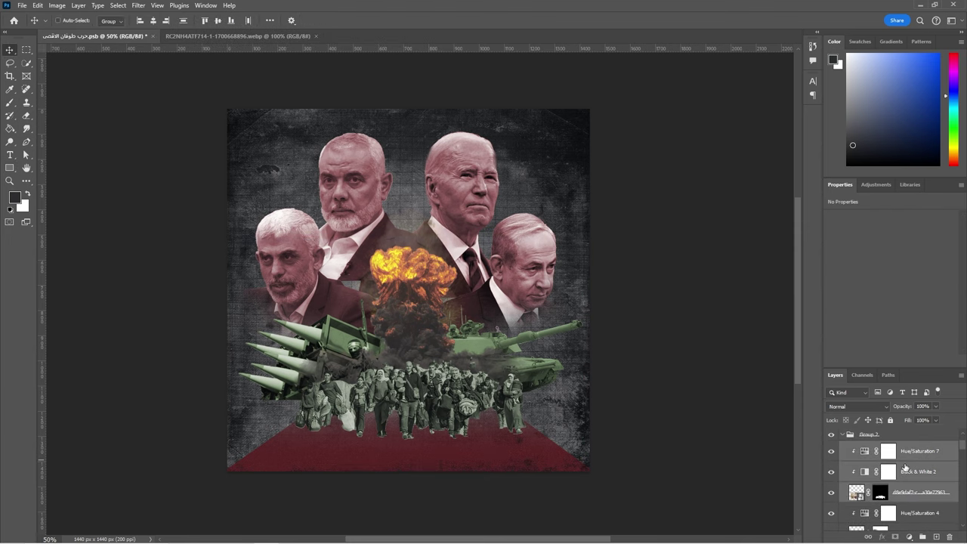
right_click(912, 496)
click(895, 421)
Flip the crowd copy vertically and spread its lower edge in perspective at the canvas bottom
key(ctrl+t)
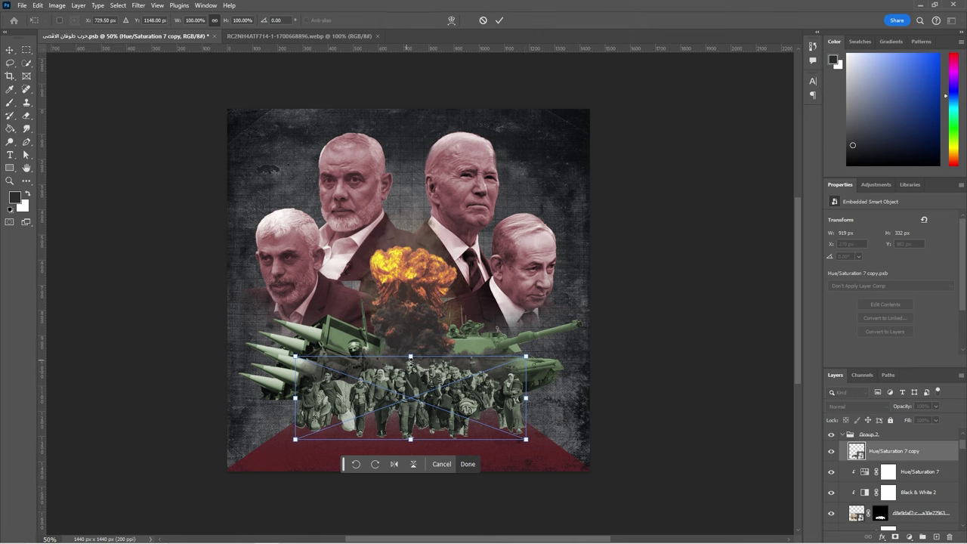
right_click(409, 376)
click(440, 372)
drag(436, 378, 431, 473)
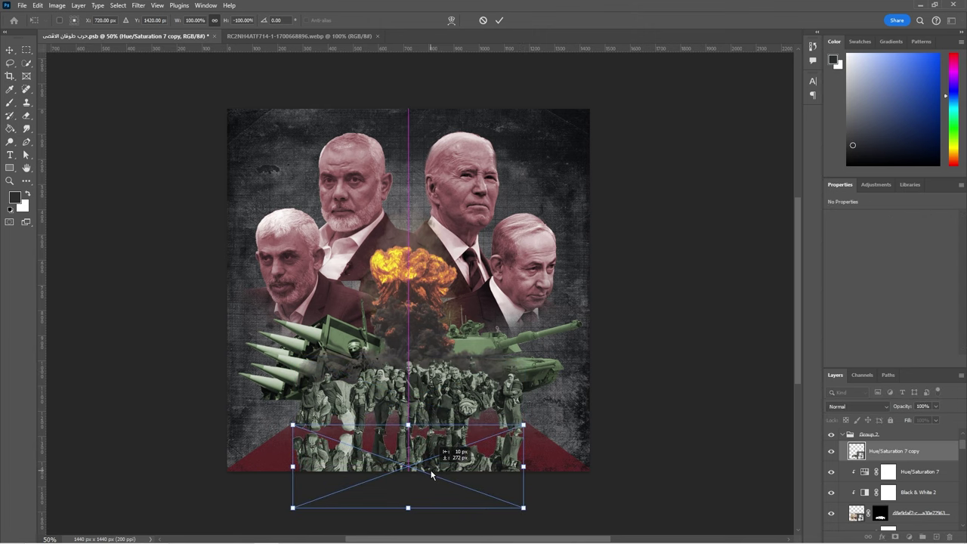
drag(523, 510, 593, 487)
drag(293, 508, 319, 492)
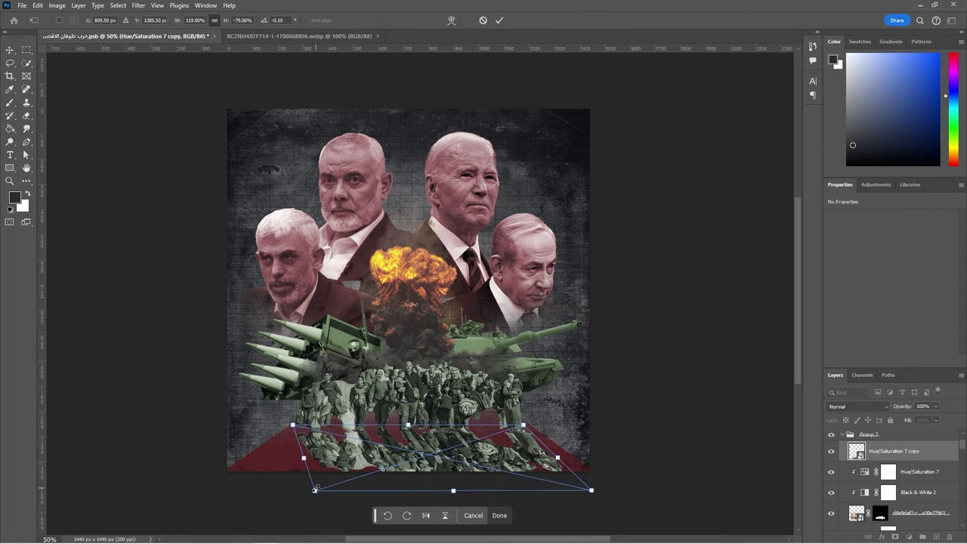
key(Return)
Move the reflection to the bottom of the group and lower its fill to 9%
drag(895, 451, 896, 520)
drag(935, 420, 913, 429)
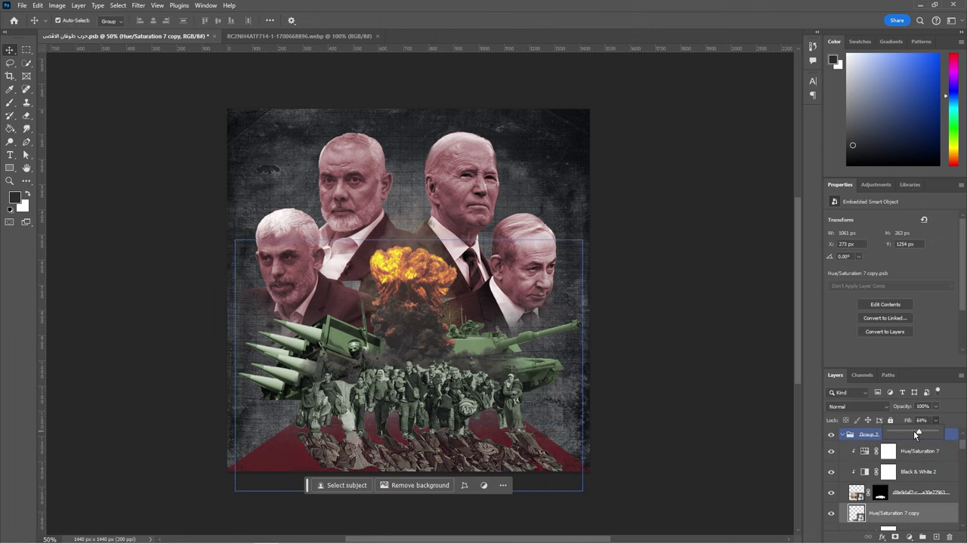
click(894, 433)
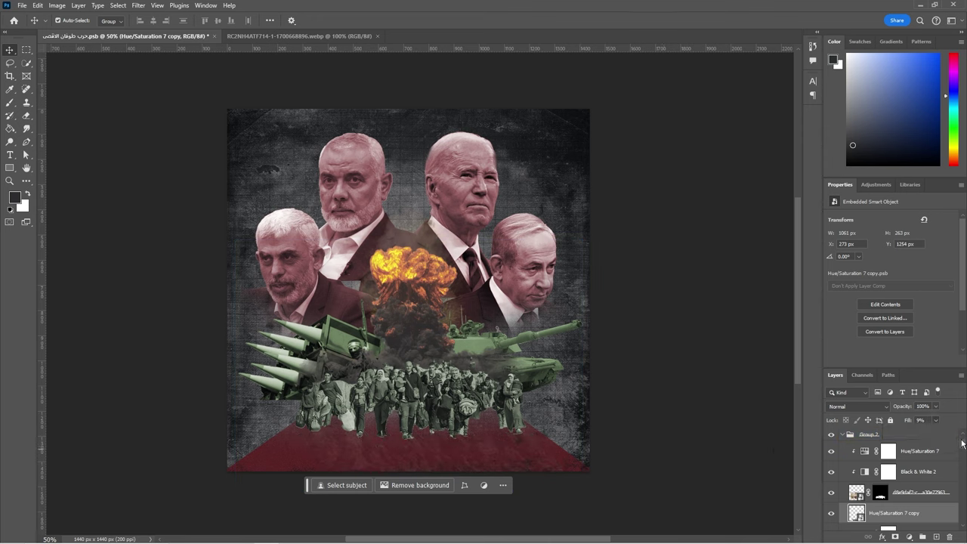
click(908, 536)
Add a Color Lookup adjustment, then remove the extra Color Lookup 2 layer again
click(891, 500)
click(910, 219)
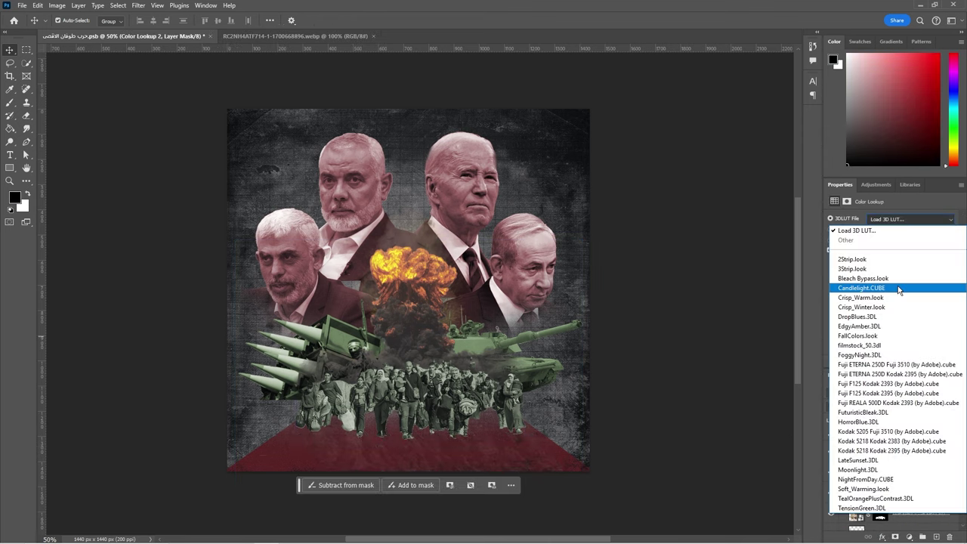
drag(899, 447, 897, 432)
click(910, 219)
click(855, 438)
drag(846, 444, 848, 439)
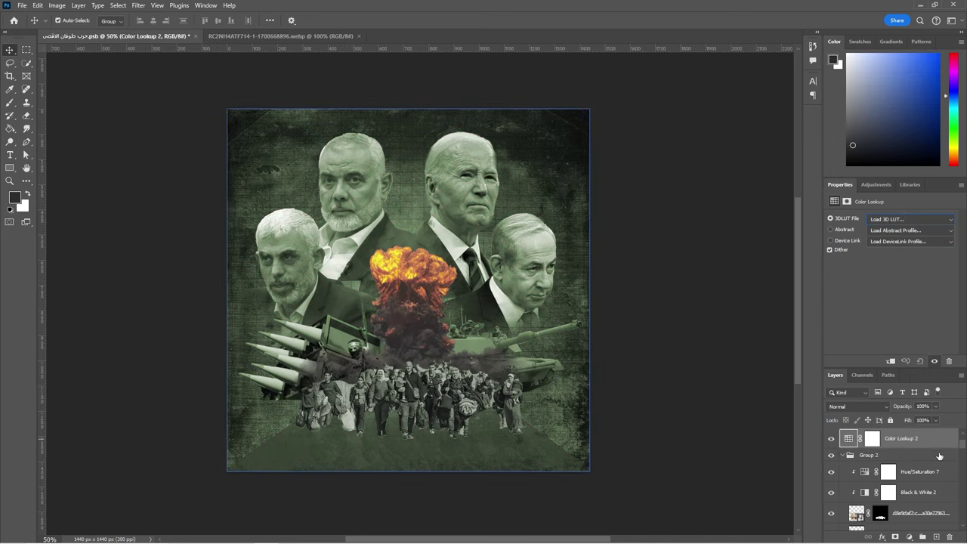
scroll(912, 485, up, 1)
click(830, 458)
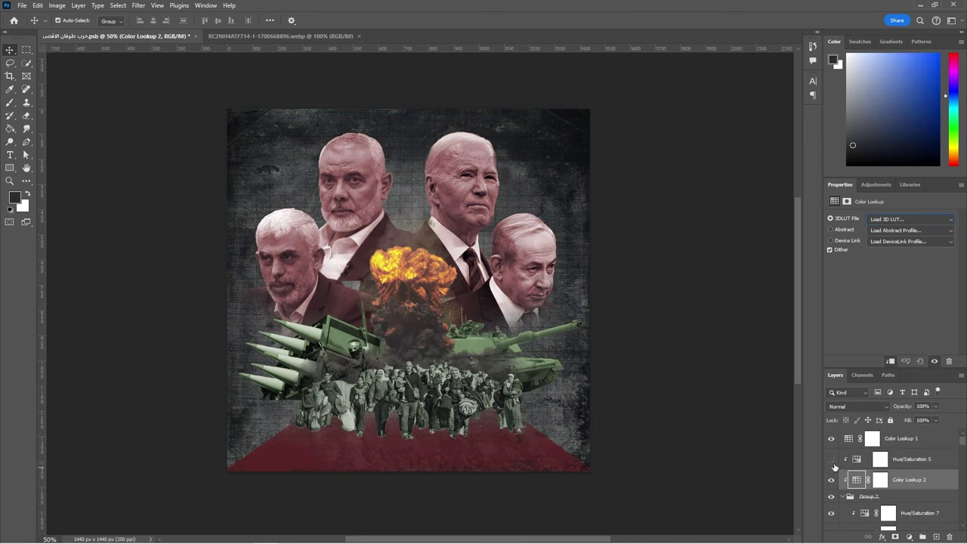
key(Delete)
key(ctrl+z)
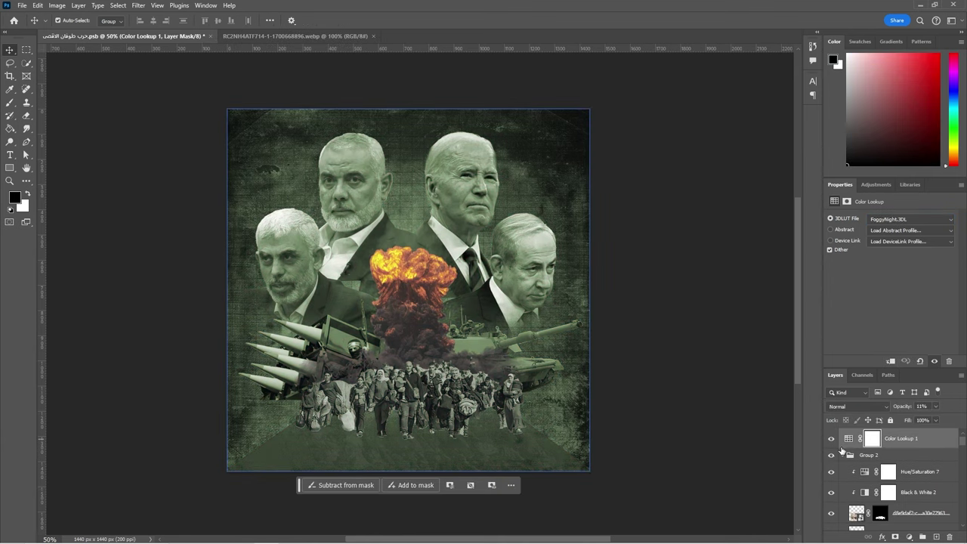
key(ctrl+z)
key(ctrl+z)
key(ctrl+z)
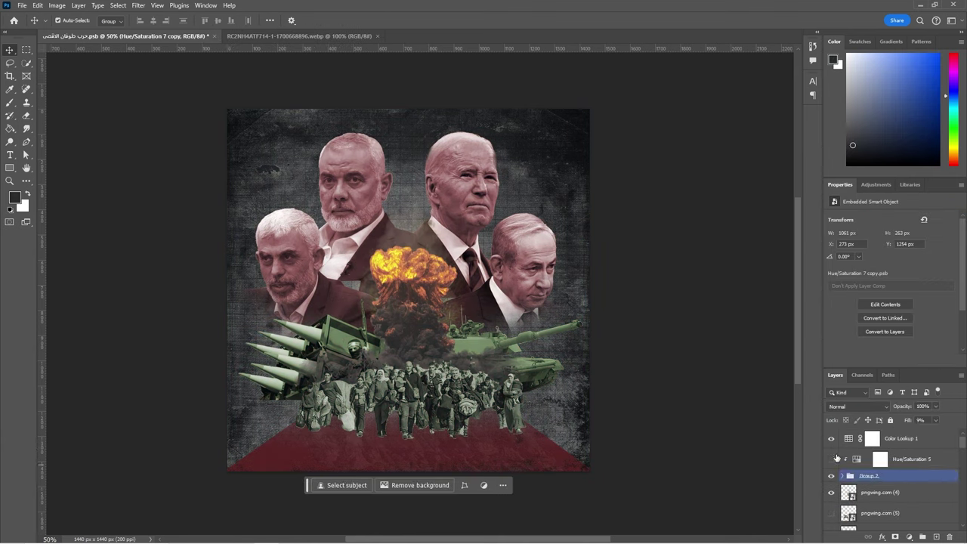
key(ctrl+shift+z)
key(ctrl+shift+z)
key(ctrl+shift+z)
Raise the FoggyNight Color Lookup 1 opacity to 43% and brush a soft fade into its mask
click(935, 406)
drag(934, 416, 928, 423)
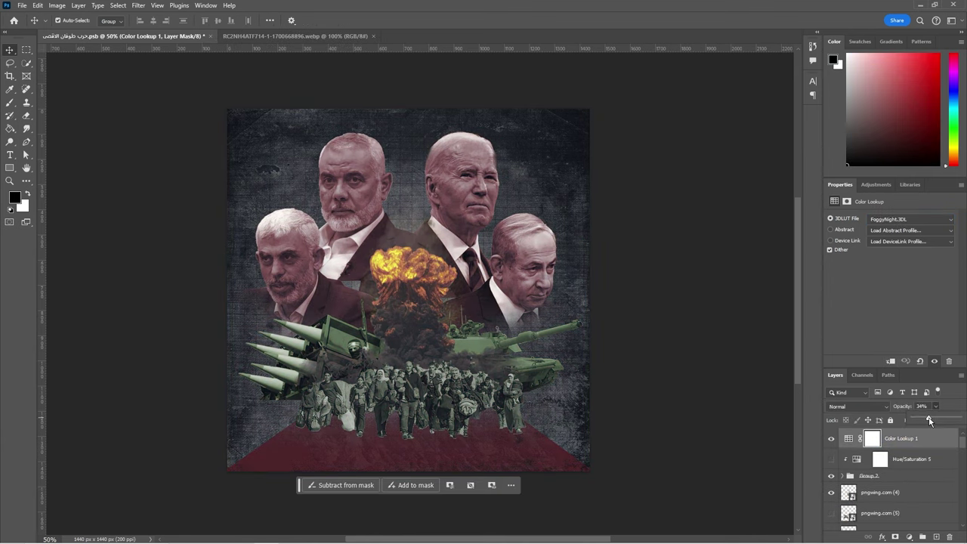
drag(934, 425, 939, 420)
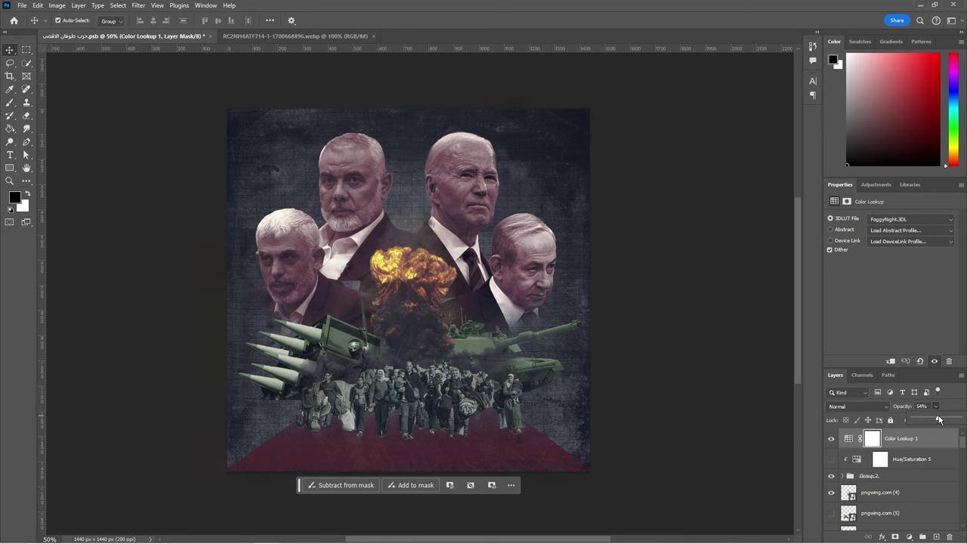
click(871, 438)
key(b)
click(407, 282)
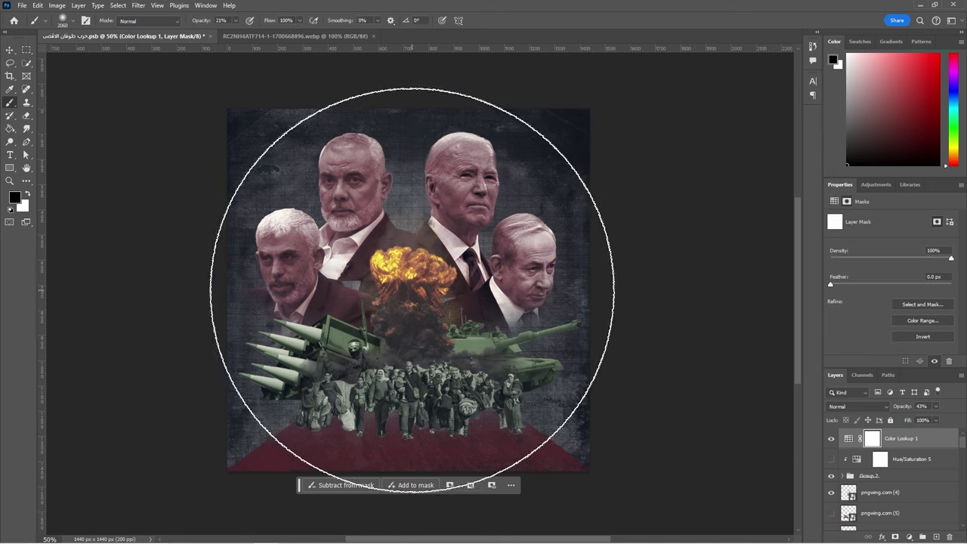
Add a dark grey Solid Color fill with an inverted mask and hide Color Lookup 1
click(909, 536)
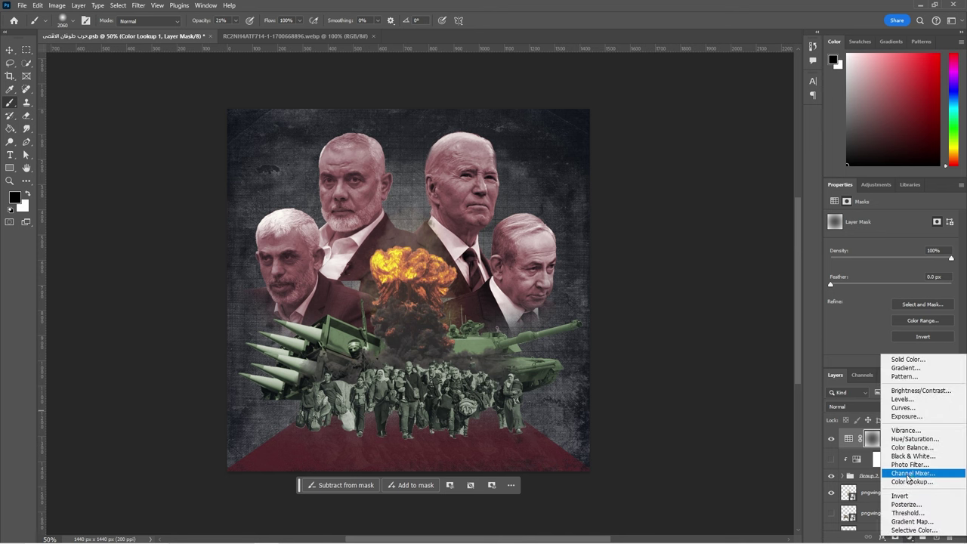
click(896, 378)
key(Return)
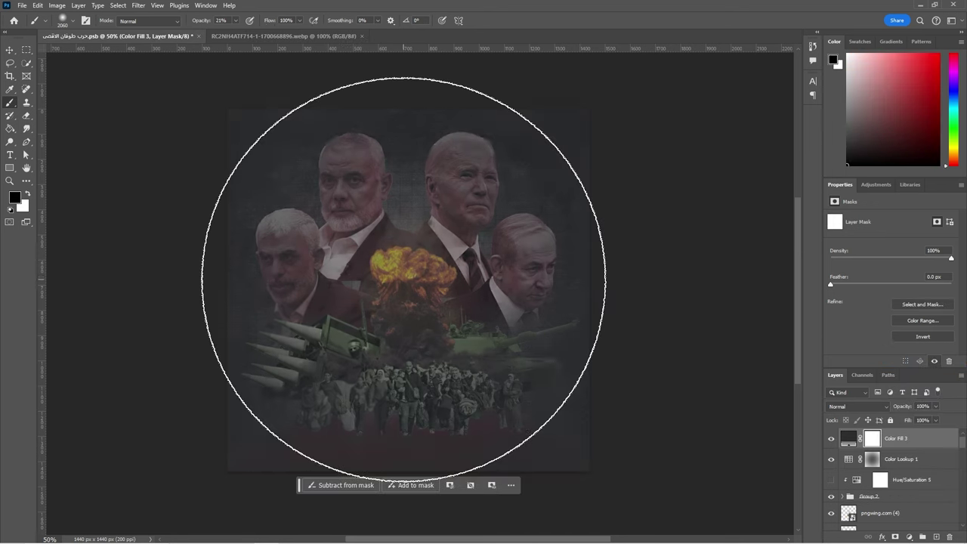
key(ctrl+i)
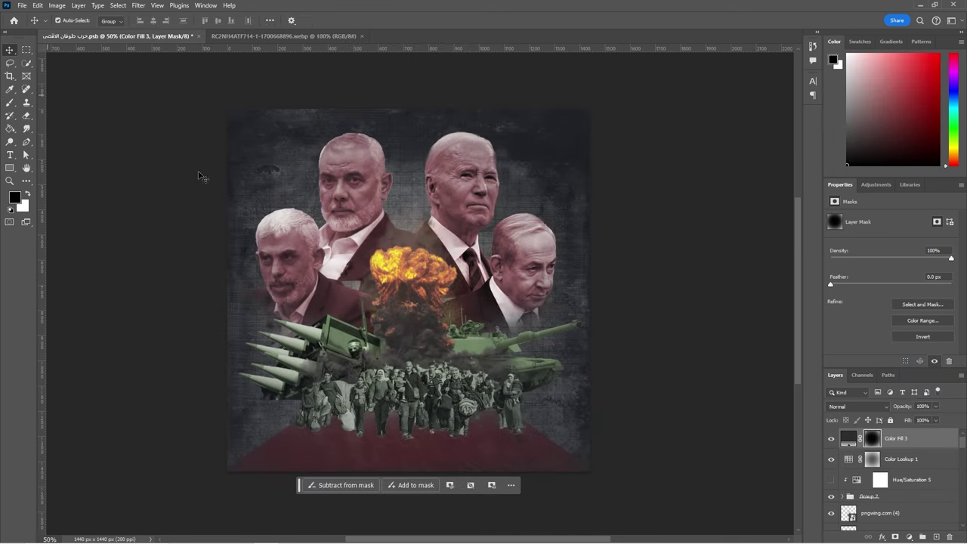
click(831, 459)
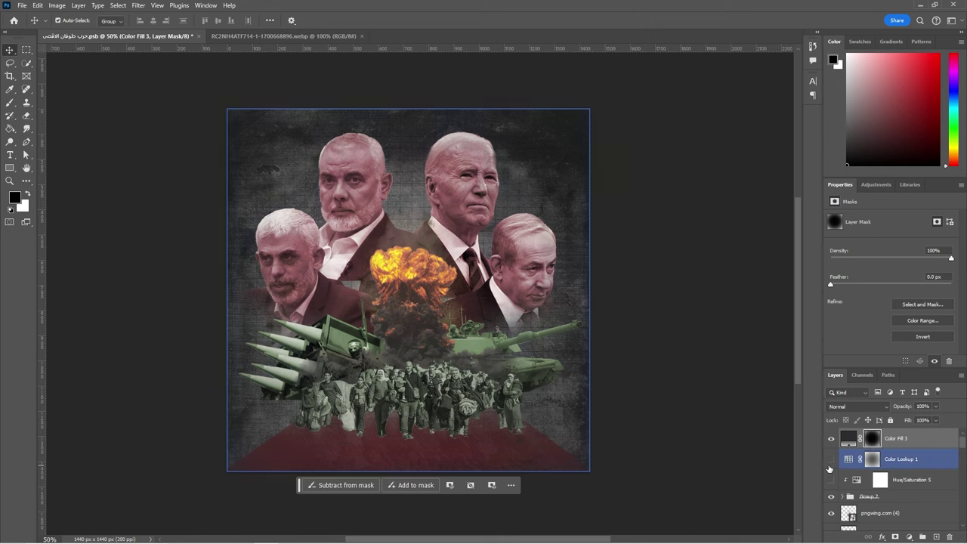
Load the back-left leader's mask as a selection and contract it
right_click(351, 186)
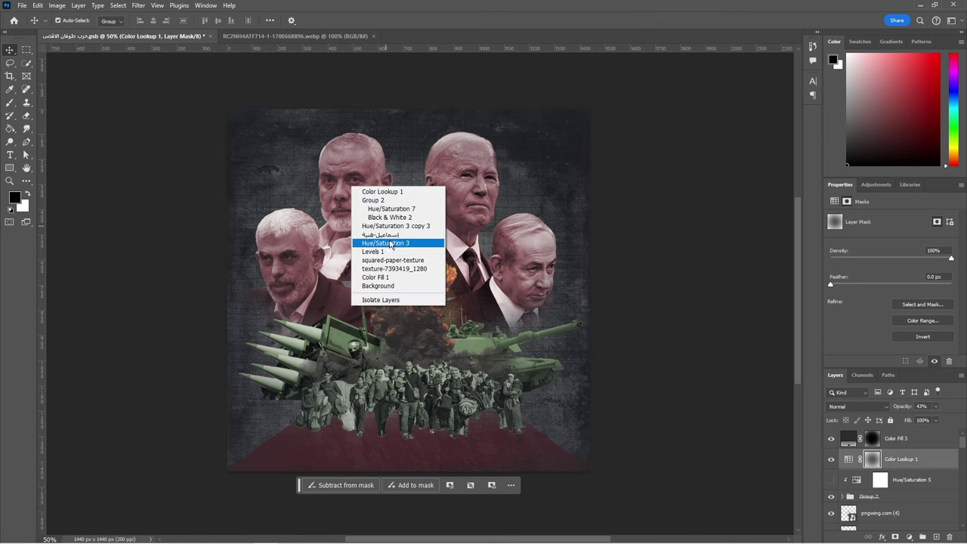
click(385, 209)
right_click(872, 523)
key(Escape)
ctrl+click(872, 521)
click(138, 5)
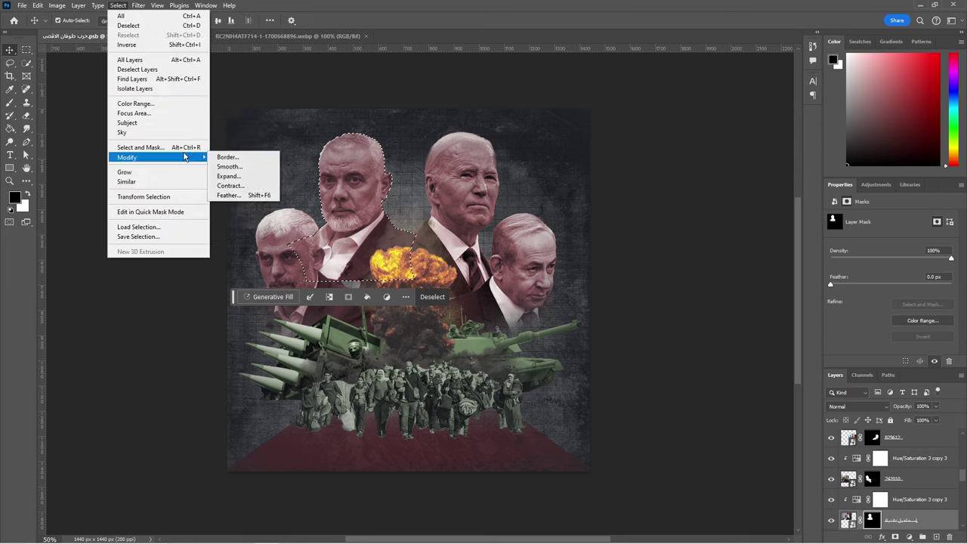
click(240, 190)
key(Return)
Invert the contracted selection, fill the mask outside it with black, and deselect
key(l)
right_click(345, 182)
click(388, 199)
key(Delete)
key(alt+BackSpace)
key(ctrl+d)
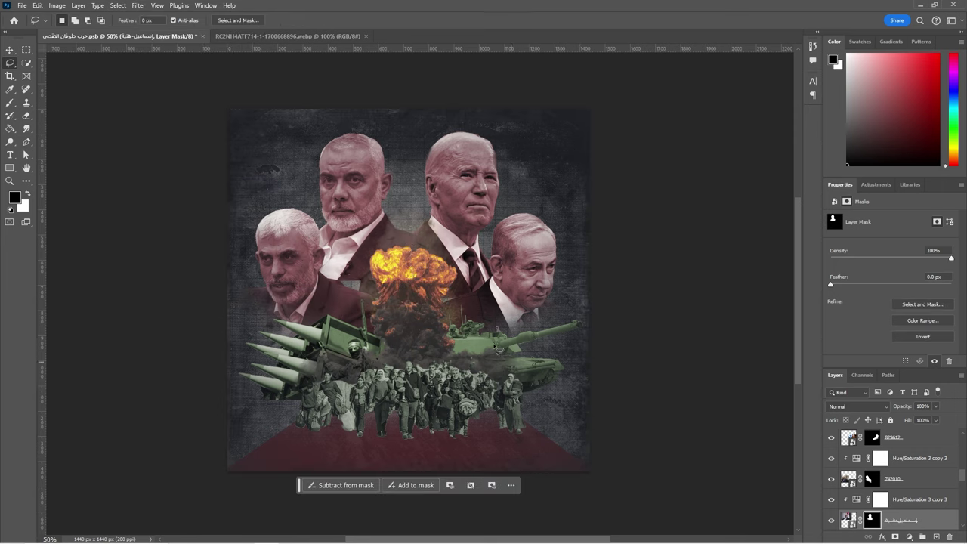
Select the empty Layer 1 at the bottom and draw a rectangle over the explosion
key(v)
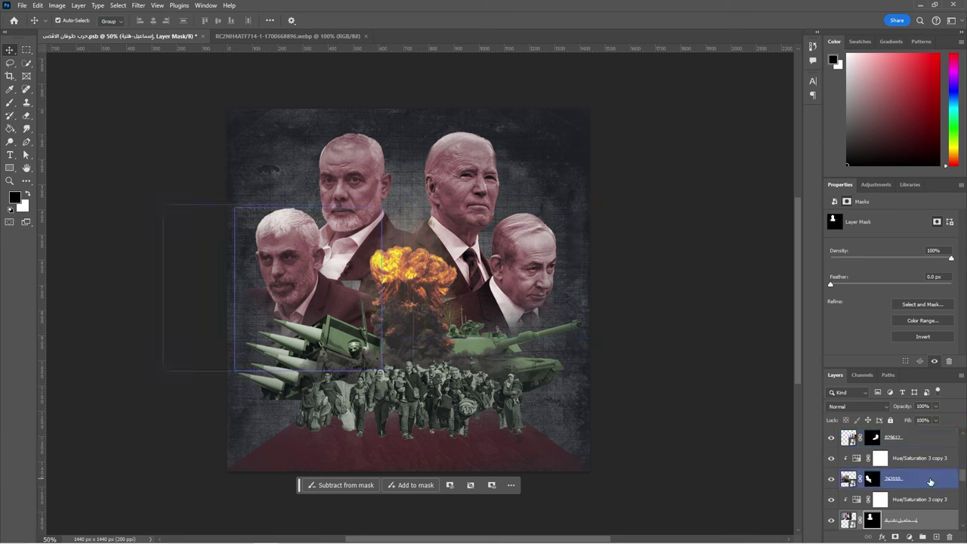
scroll(893, 484, down, 4)
key(ctrl+t)
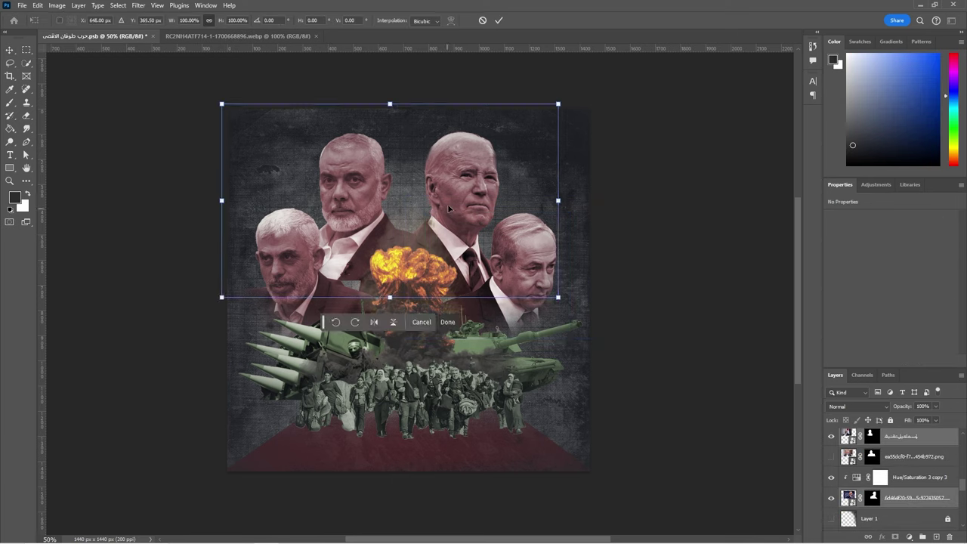
click(894, 520)
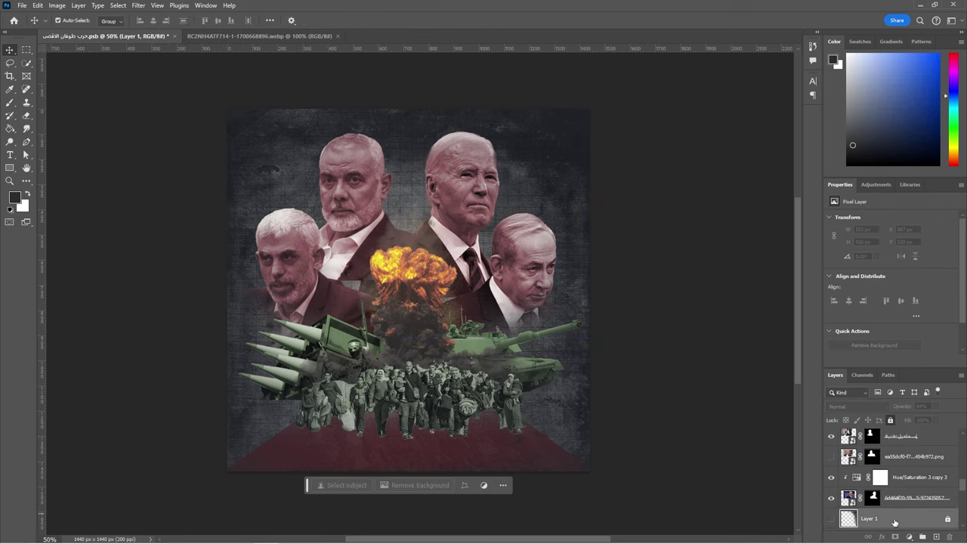
drag(323, 268, 467, 314)
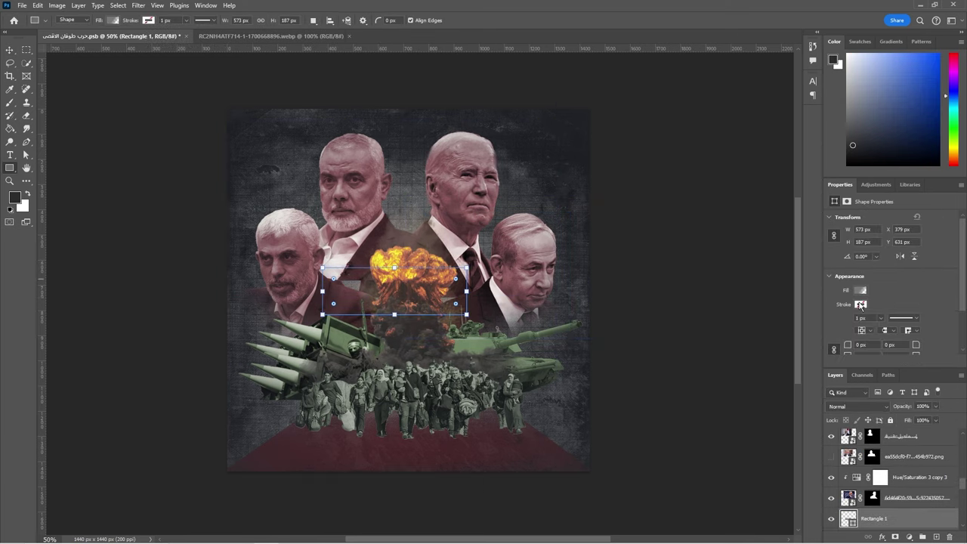
Give the rectangle a dark red fill sampled from the poster
click(148, 21)
click(123, 134)
click(860, 304)
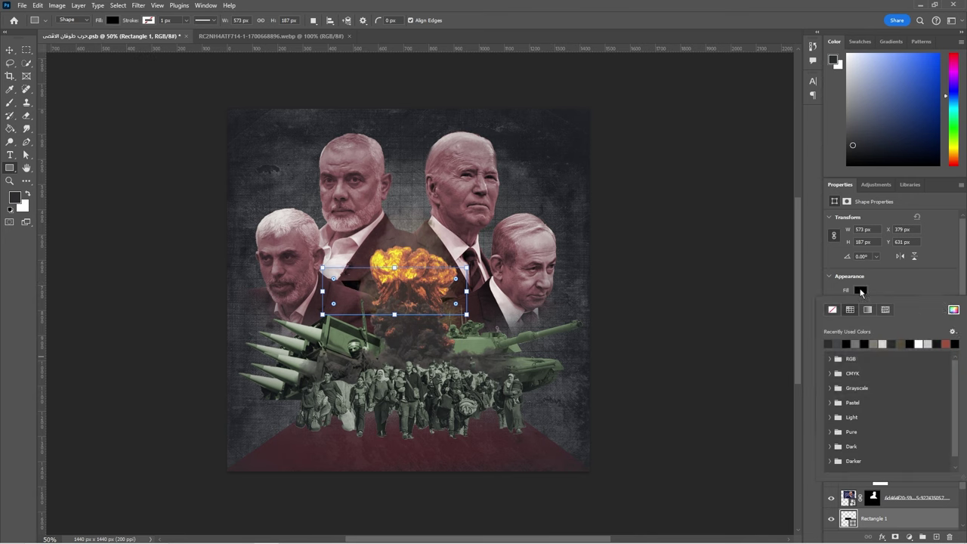
click(945, 317)
click(356, 272)
click(914, 226)
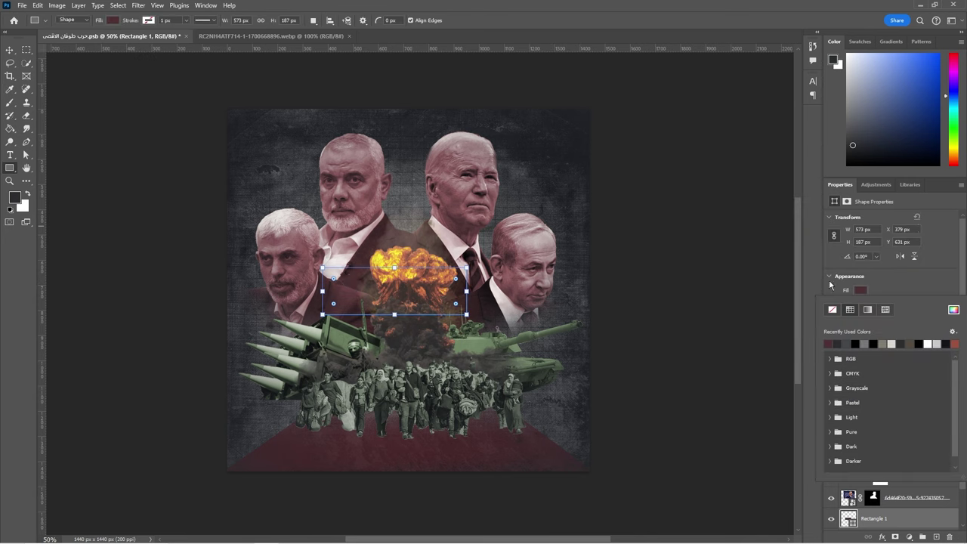
click(408, 276)
Pick the squared-paper-texture layer from the canvas
right_click(415, 285)
key(l)
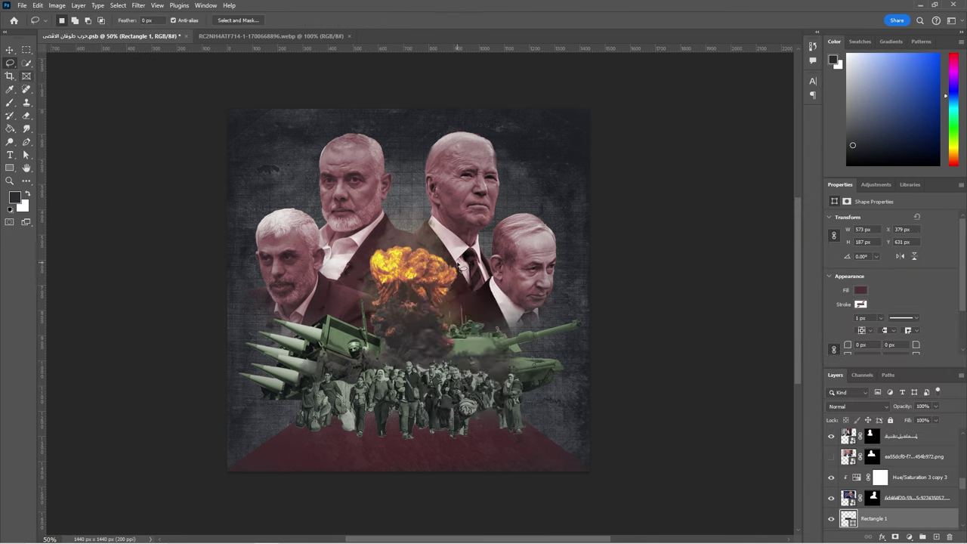
right_click(411, 231)
click(453, 270)
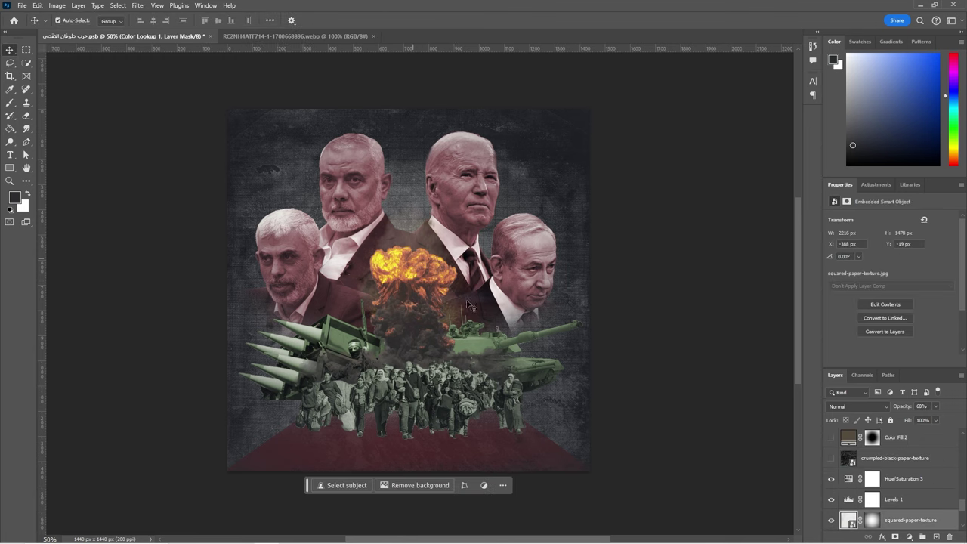
Select pngwing.com (4) and move it two places down the layer stack
right_click(414, 244)
click(453, 279)
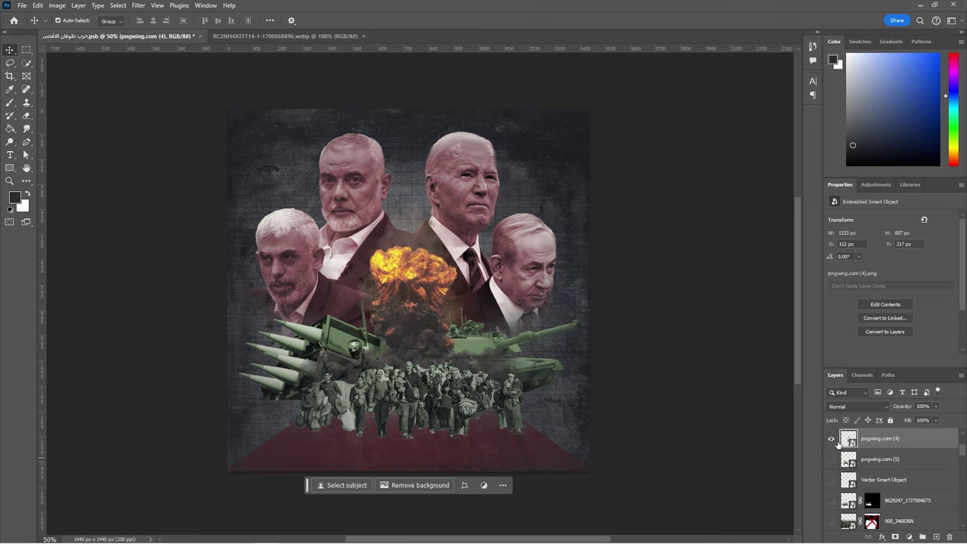
key(ctrl+bracketleft)
key(ctrl+bracketleft)
key(ctrl+bracketleft)
key(ctrl+bracketleft)
key(ctrl+bracketleft)
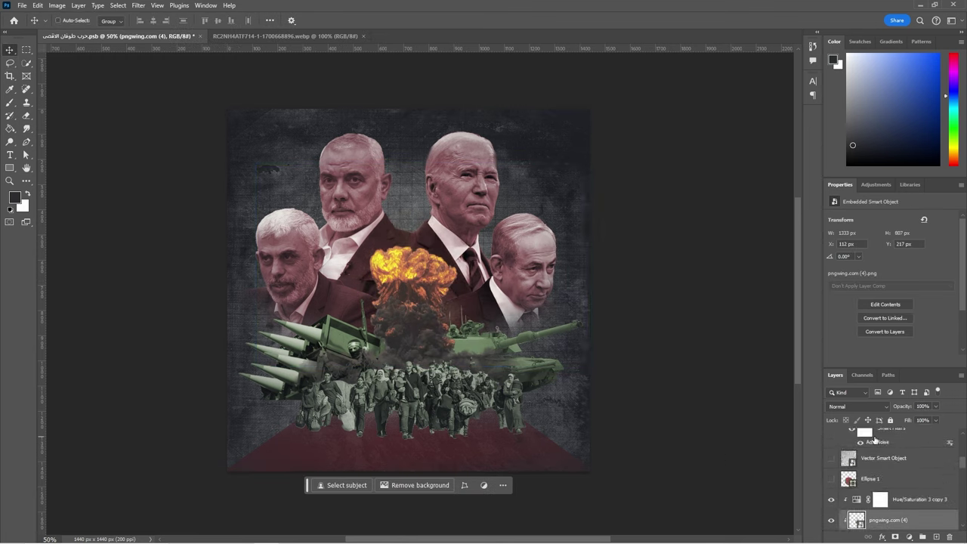
key(ctrl+bracketleft)
key(ctrl+bracketleft)
key(ctrl+bracketleft)
key(ctrl+bracketleft)
key(ctrl+bracketleft)
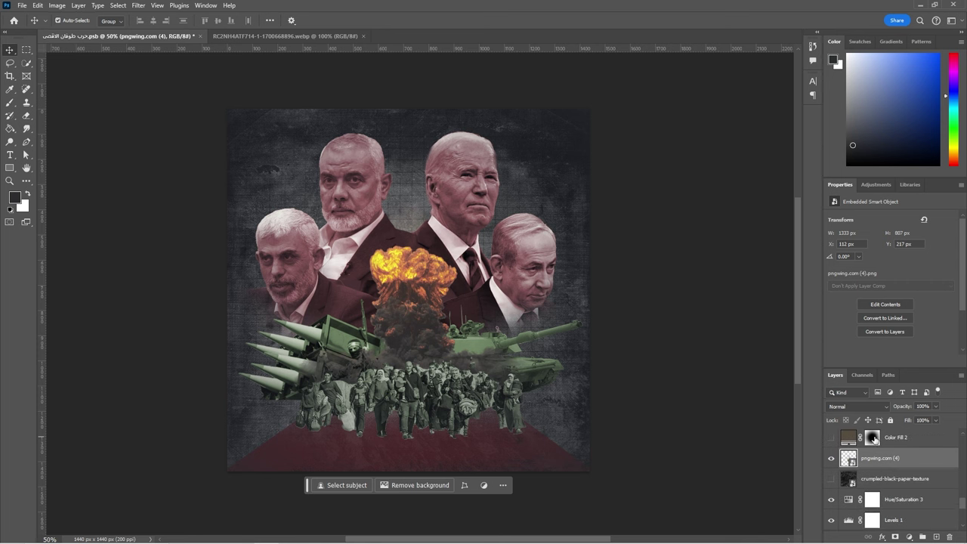
Stretch pngwing.com (4) to 1672 px, rotate it about -18.66°, shift it up-left, then hide it
key(ctrl+t)
mouse_move(583, 265)
mouse_down()
mouse_move(637, 269)
mouse_move(733, 395)
mouse_move(496, 254)
mouse_move(809, 410)
mouse_move(362, 262)
mouse_move(392, 115)
mouse_move(380, 158)
mouse_up()
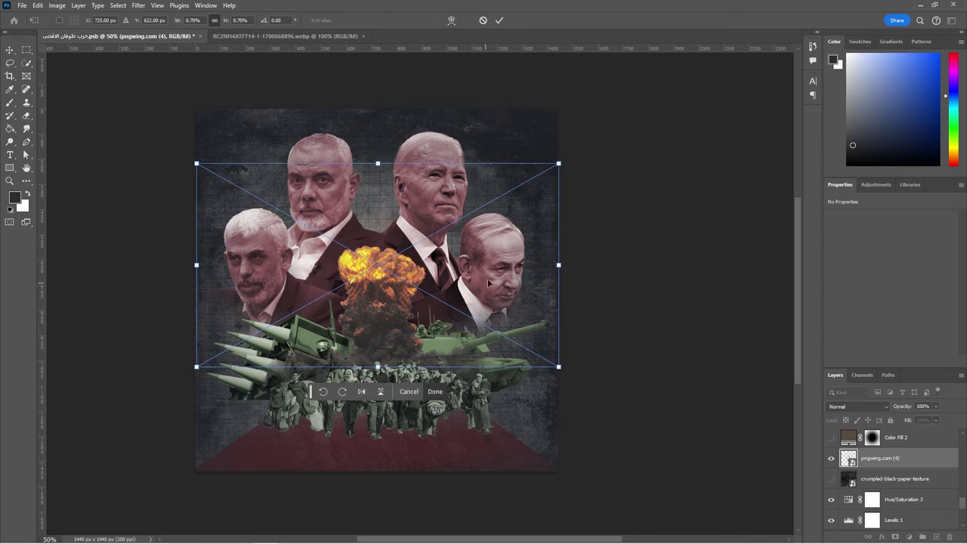
drag(376, 239, 260, 138)
drag(450, 277, 414, 231)
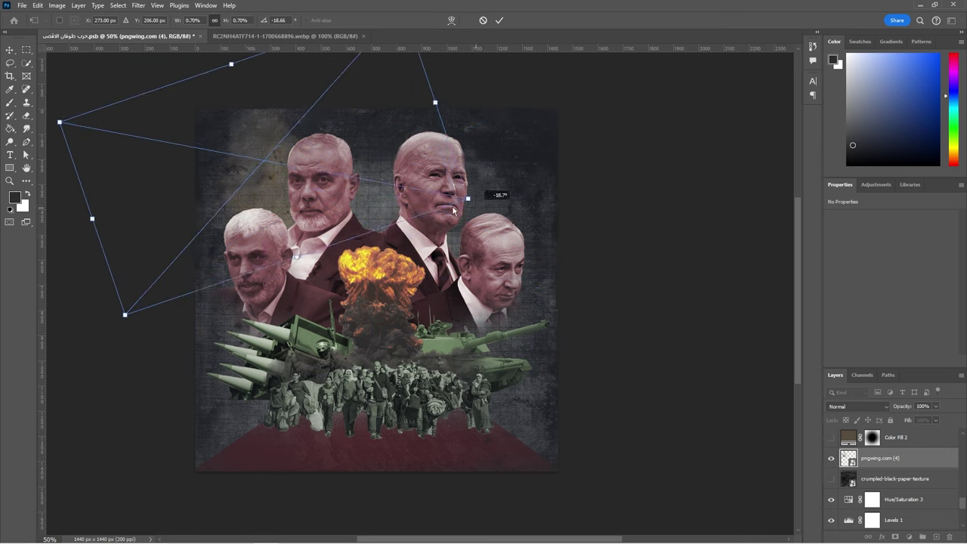
drag(432, 201, 274, 181)
key(Return)
click(831, 457)
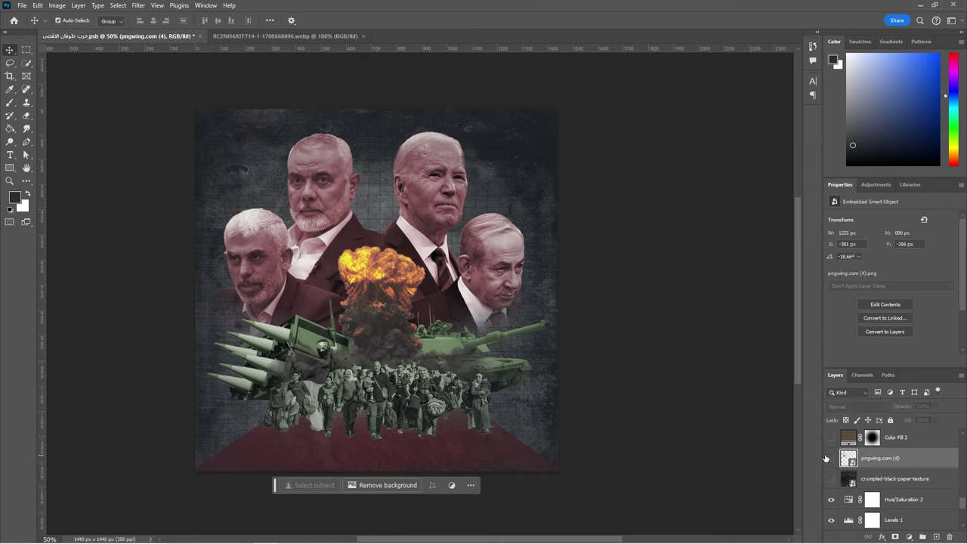
scroll(441, 310, down, 1)
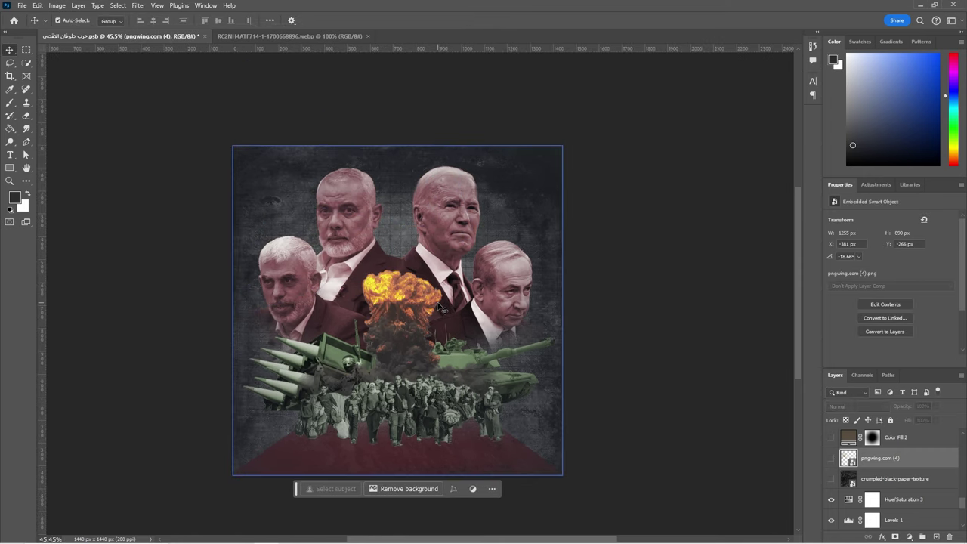
key(alt+Tab)
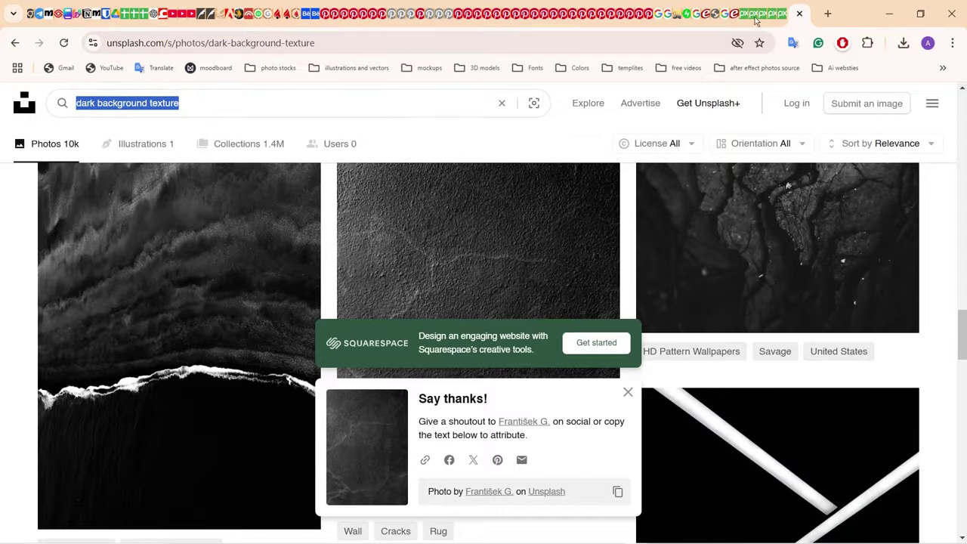
Search Pixabay for 'smoke' and refine the query toward a black background
click(755, 21)
click(392, 103)
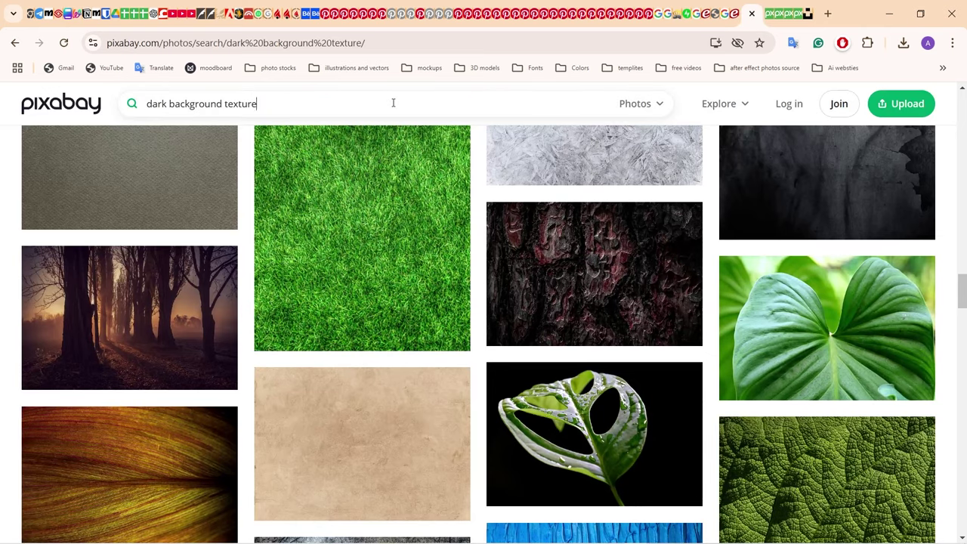
text(smoke)
key(Return)
drag(959, 151, 963, 231)
click(330, 106)
text(blackba)
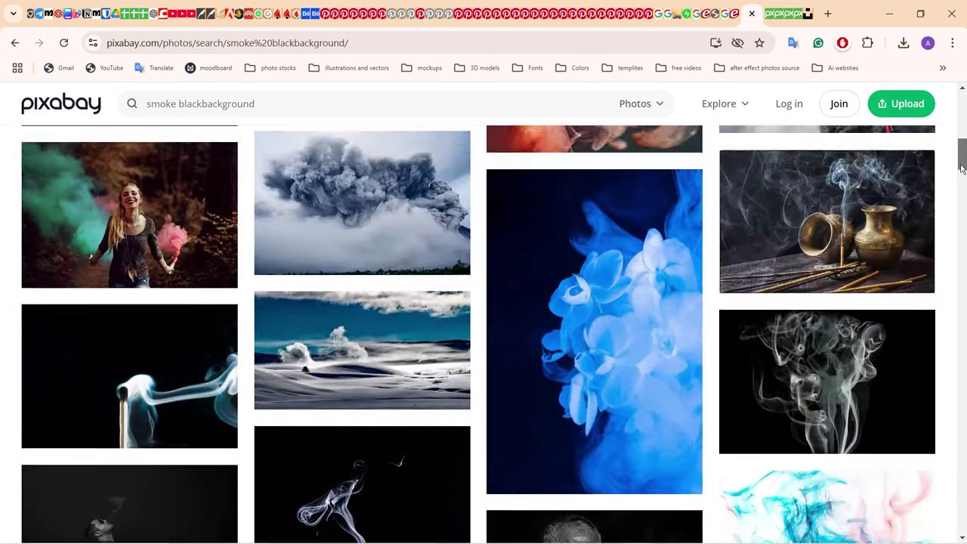
drag(959, 124, 960, 133)
Search Unsplash for 'smoke black background' and scroll through the results
click(324, 103)
key(ctrl+c)
click(804, 11)
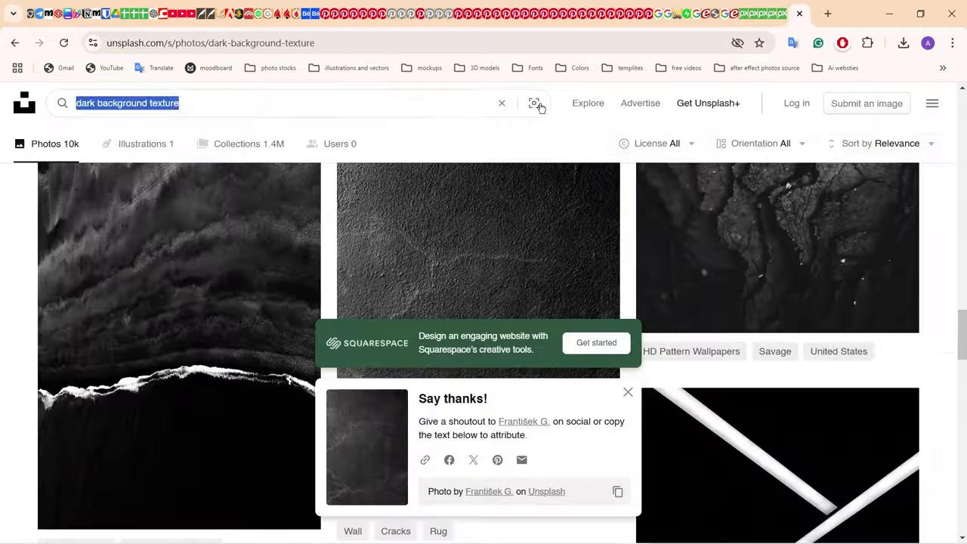
key(ctrl+v)
key(Return)
click(130, 103)
key(Return)
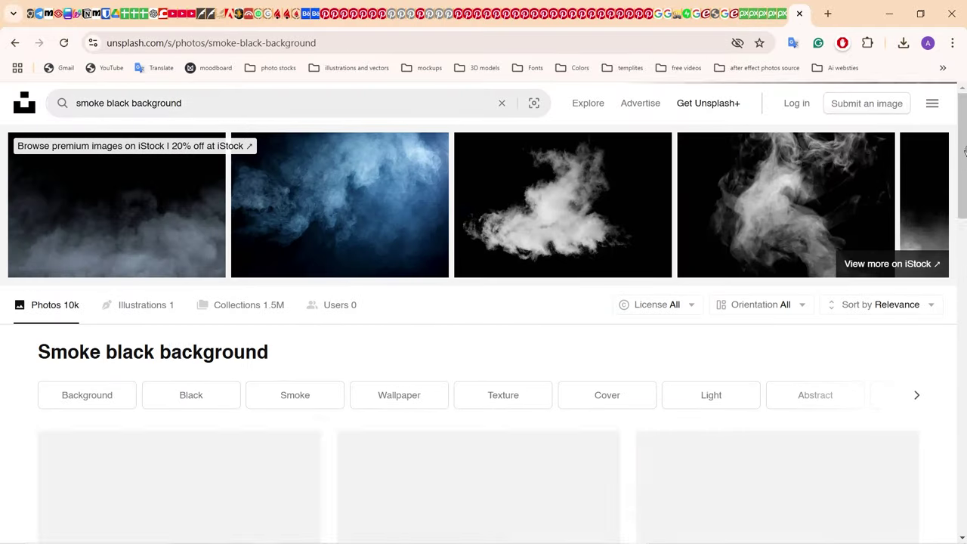
drag(962, 121, 962, 176)
click(15, 42)
drag(961, 125, 962, 436)
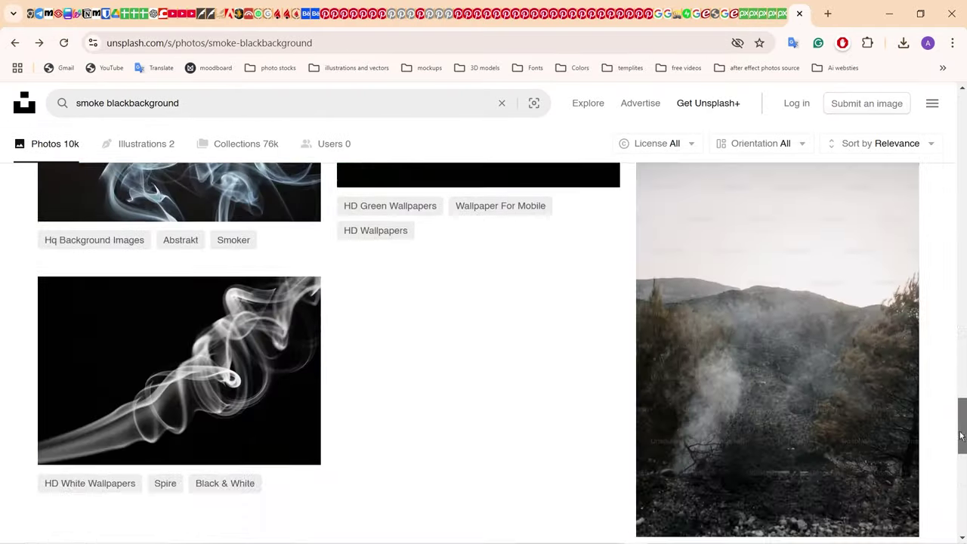
Open freepik.com in a new browser tab
click(828, 14)
text(free)
key(Return)
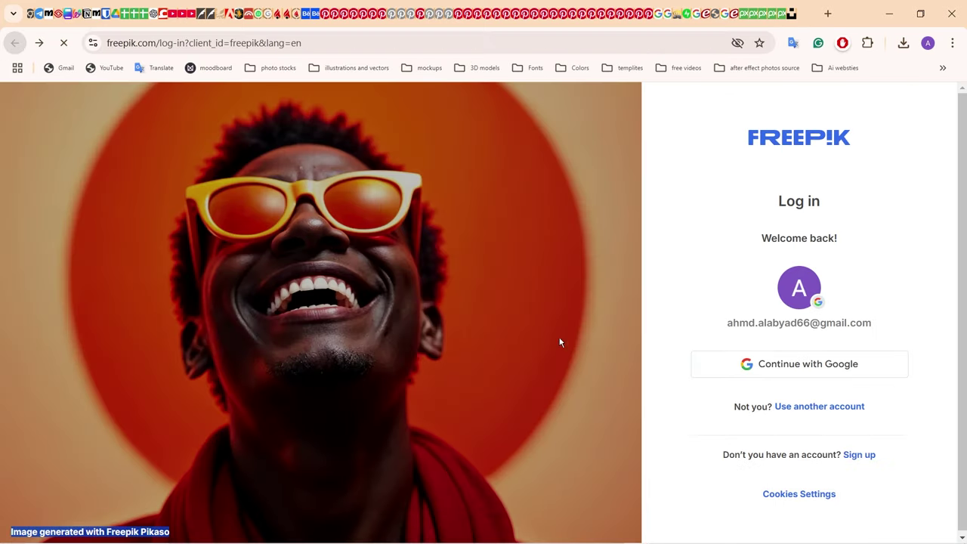
Search Freepik for smoke and browse the first two result pages
key(alt+Tab)
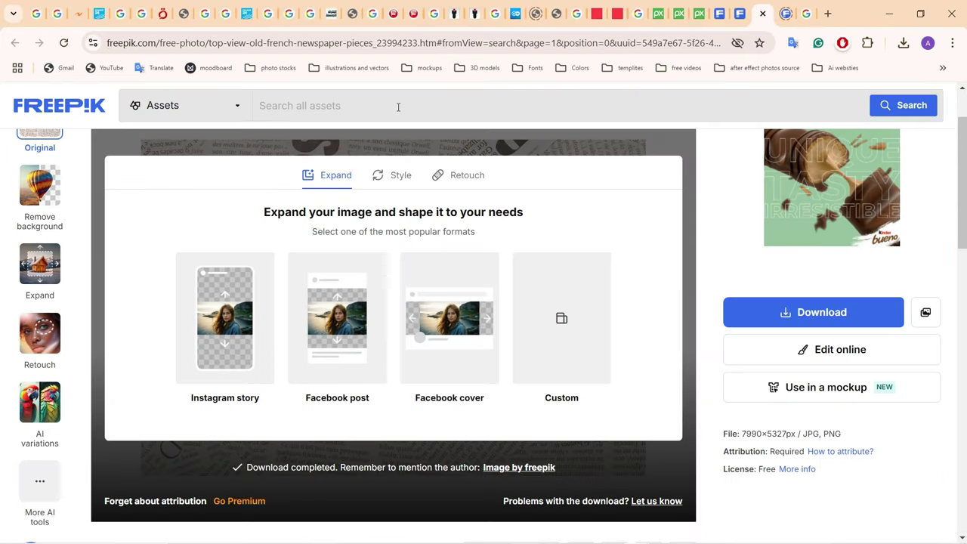
text(smoke)
key(Return)
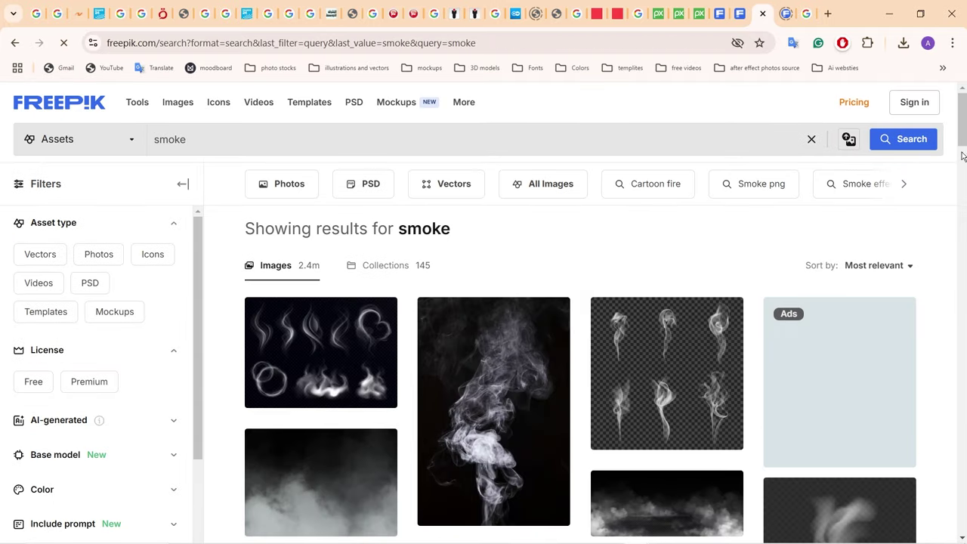
scroll(965, 165, down, 2)
drag(964, 164, 965, 353)
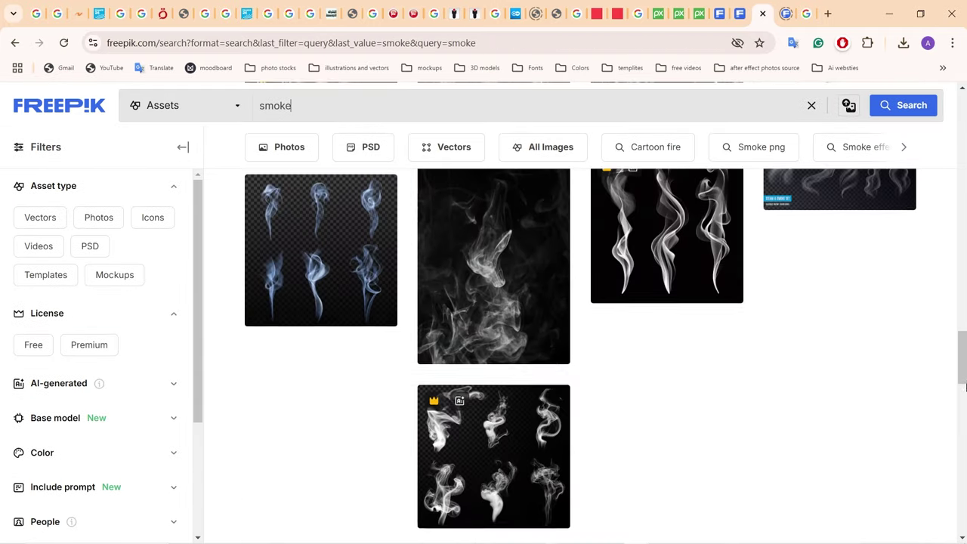
drag(964, 353, 962, 489)
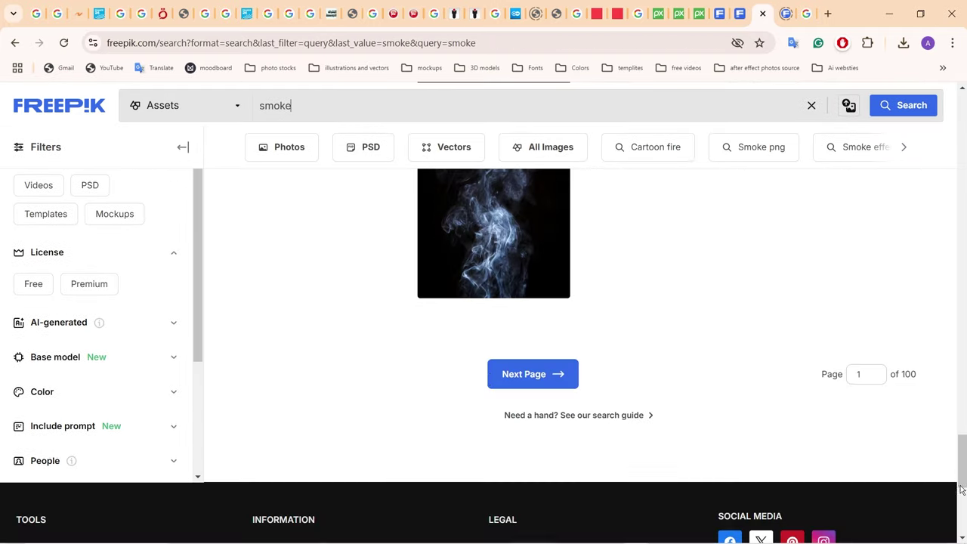
click(497, 377)
scroll(957, 290, down, 5)
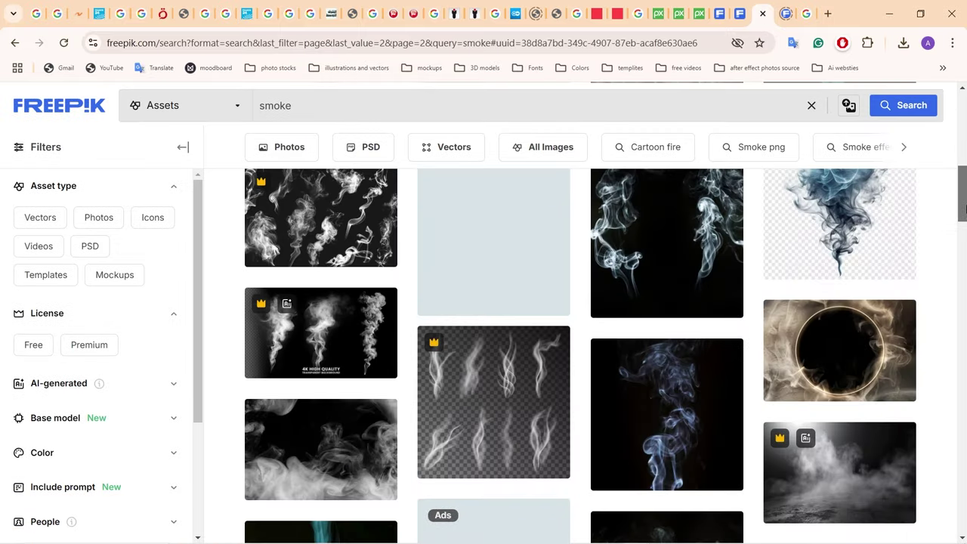
scroll(956, 290, down, 5)
scroll(956, 289, down, 5)
scroll(957, 289, down, 5)
scroll(551, 447, down, 5)
click(481, 394)
Download the smoky atmosphere background and extract its zip archive
click(317, 476)
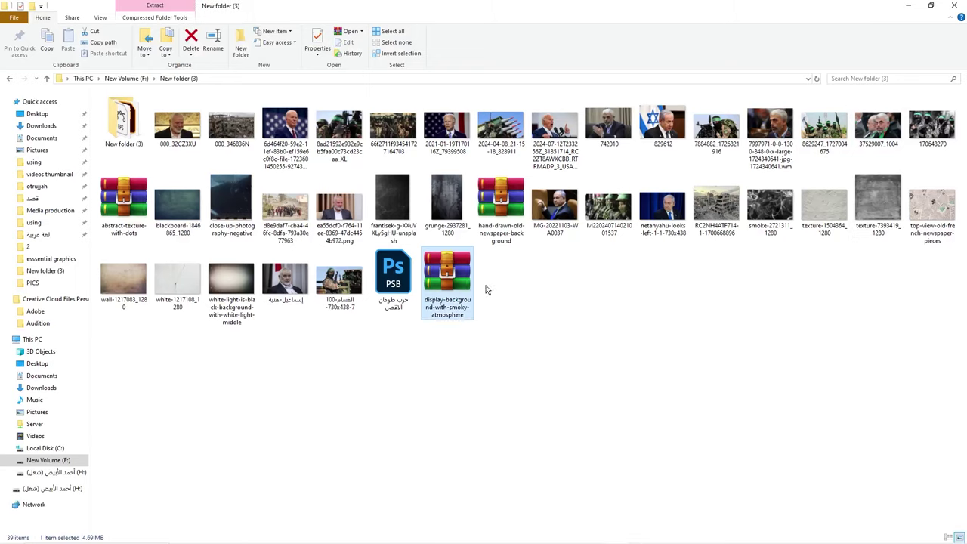
right_click(487, 290)
click(498, 344)
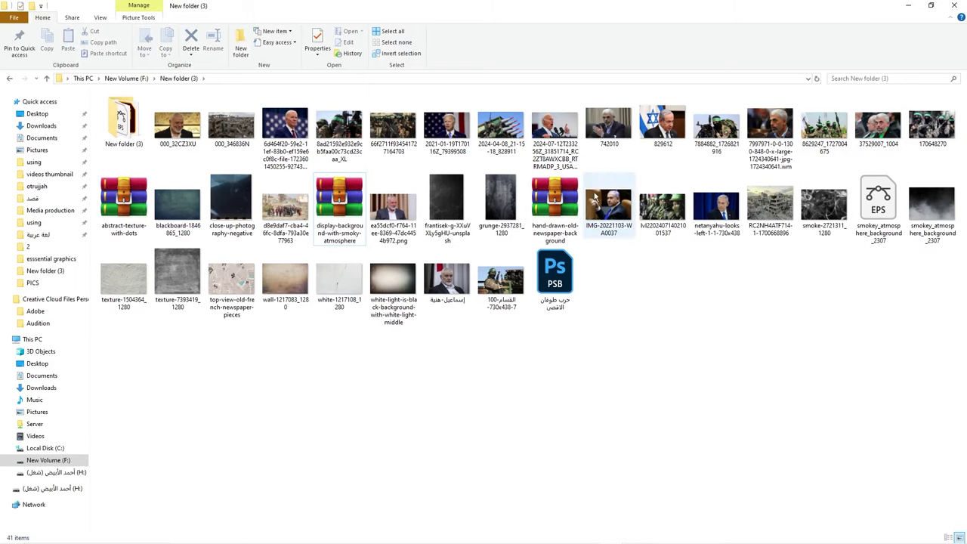
Place the smokey_atmosphere image onto the poster in Screen blend mode
drag(932, 202, 454, 335)
key(alt+Tab)
click(857, 406)
click(846, 358)
key(Return)
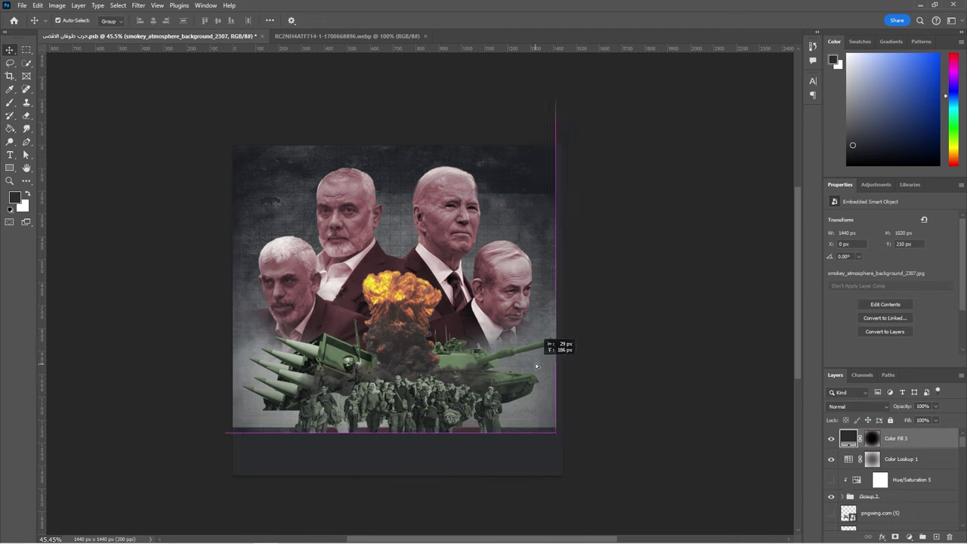
Enlarge the smokey_atmosphere layer to 1982×1404 px and move it to X -311, Y 43
right_click(542, 390)
click(576, 470)
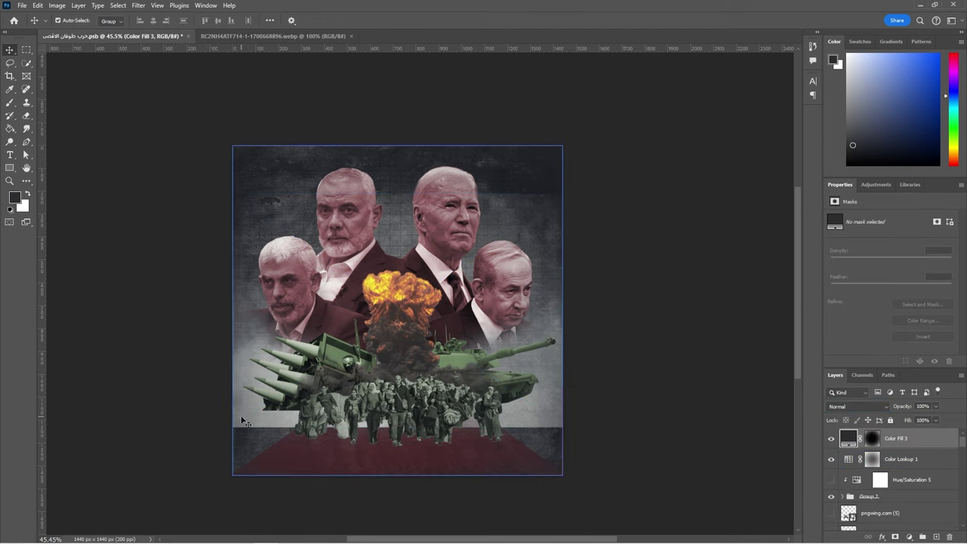
scroll(963, 510, up, 1)
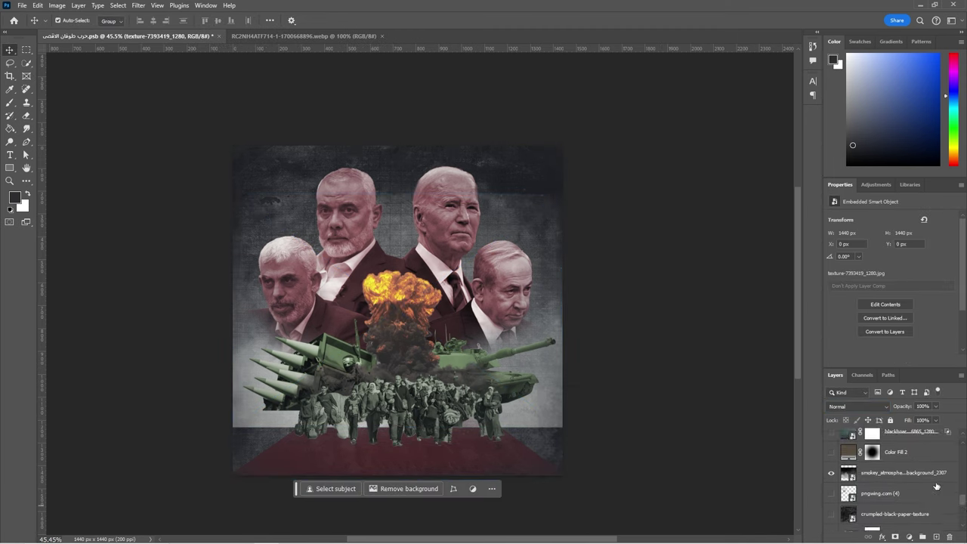
click(936, 474)
key(ctrl+t)
drag(491, 366, 534, 270)
drag(555, 338, 486, 347)
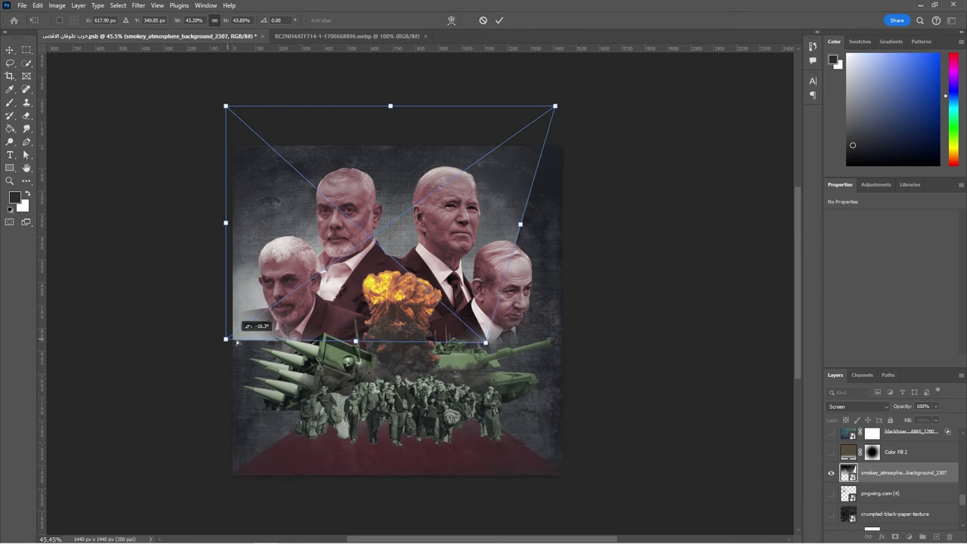
drag(237, 342, 295, 342)
key(ctrl+z)
key(ctrl+z)
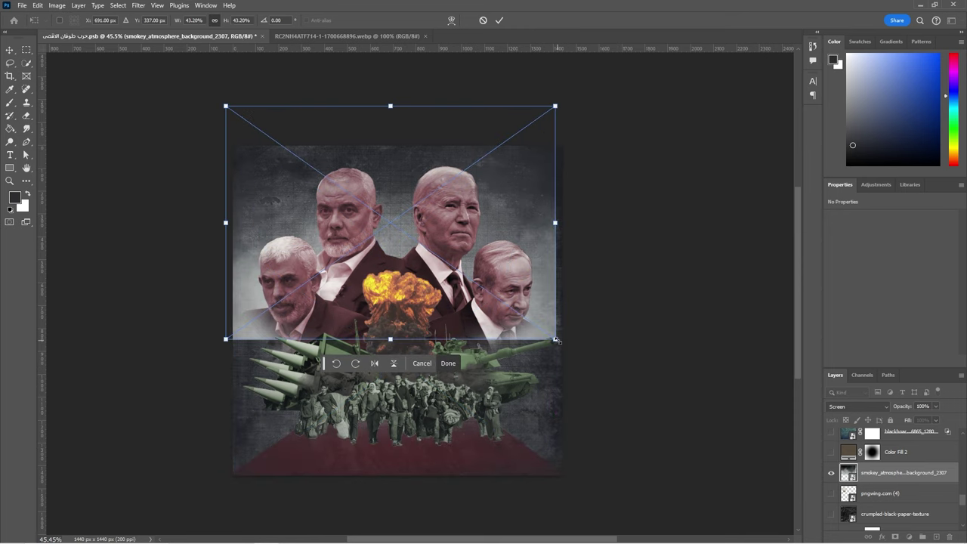
drag(580, 365, 614, 431)
drag(551, 418, 552, 448)
key(Return)
right_click(510, 408)
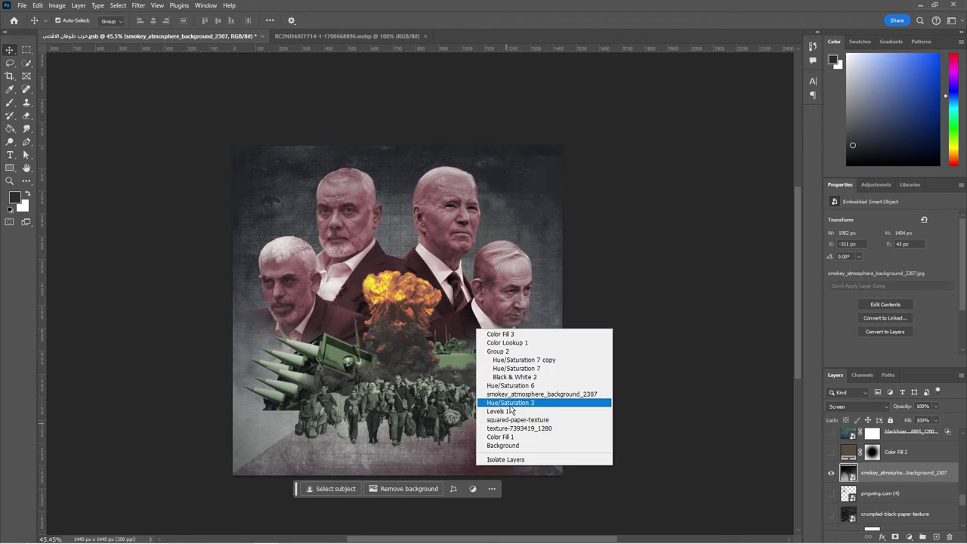
Add a smoke-layer mask from the inverted Group 2 floor selection, leaving the maroon road clear
right_click(301, 464)
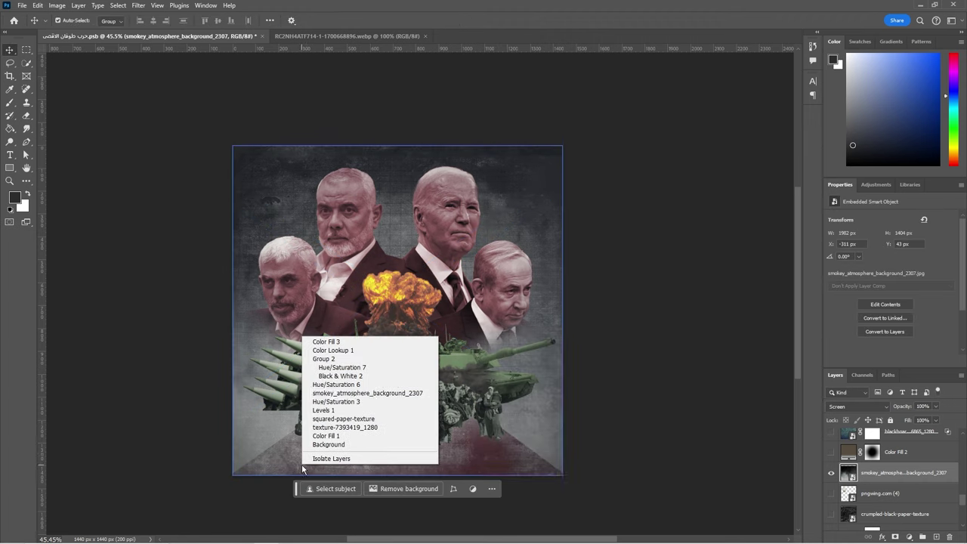
click(325, 359)
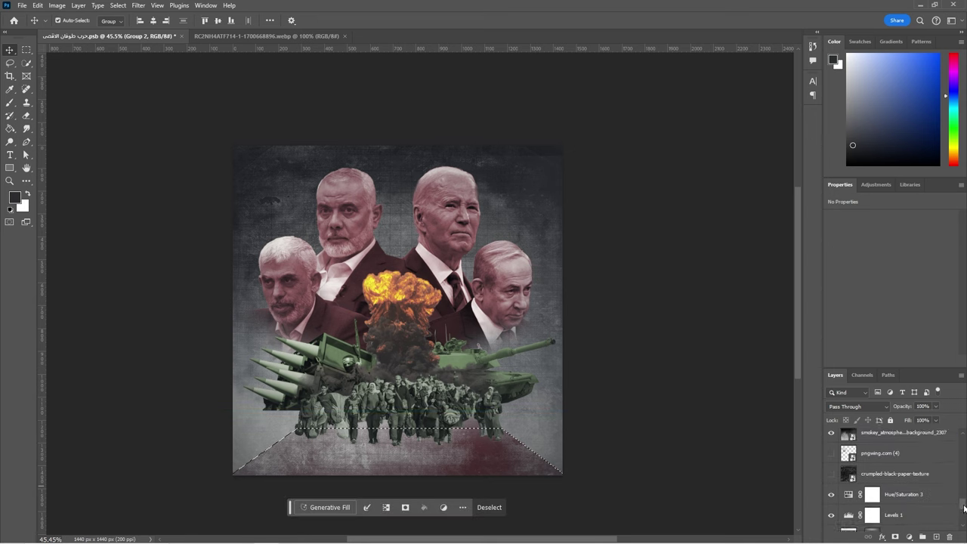
key(l)
right_click(479, 221)
click(516, 237)
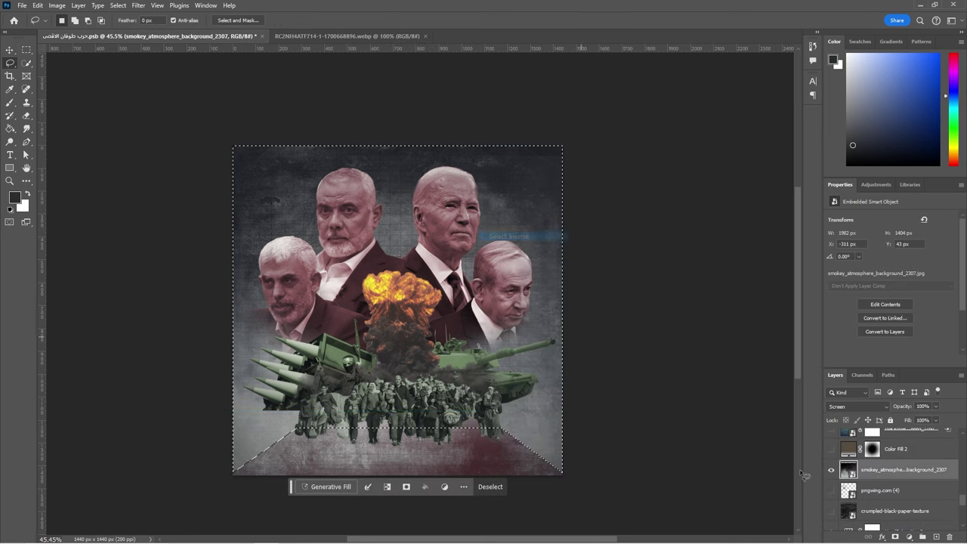
click(895, 536)
click(832, 470)
click(831, 469)
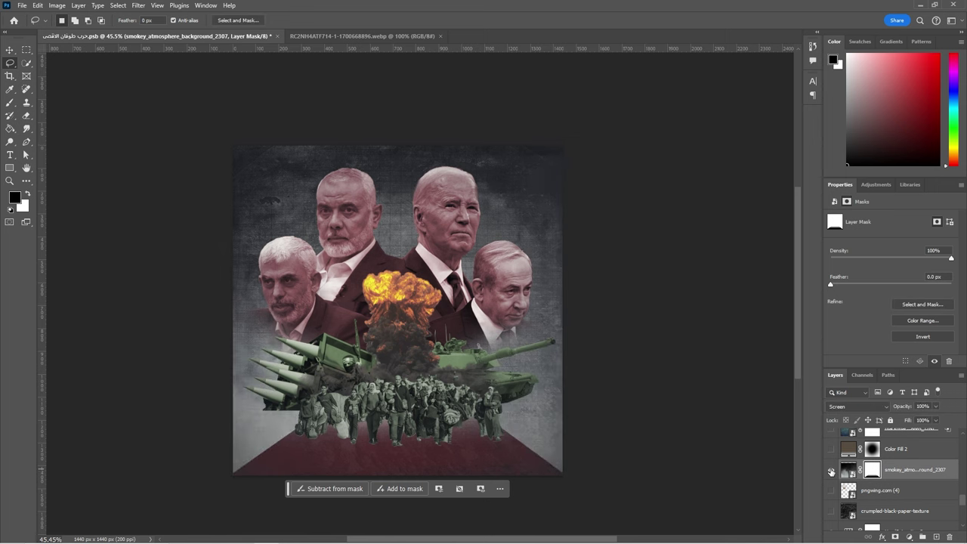